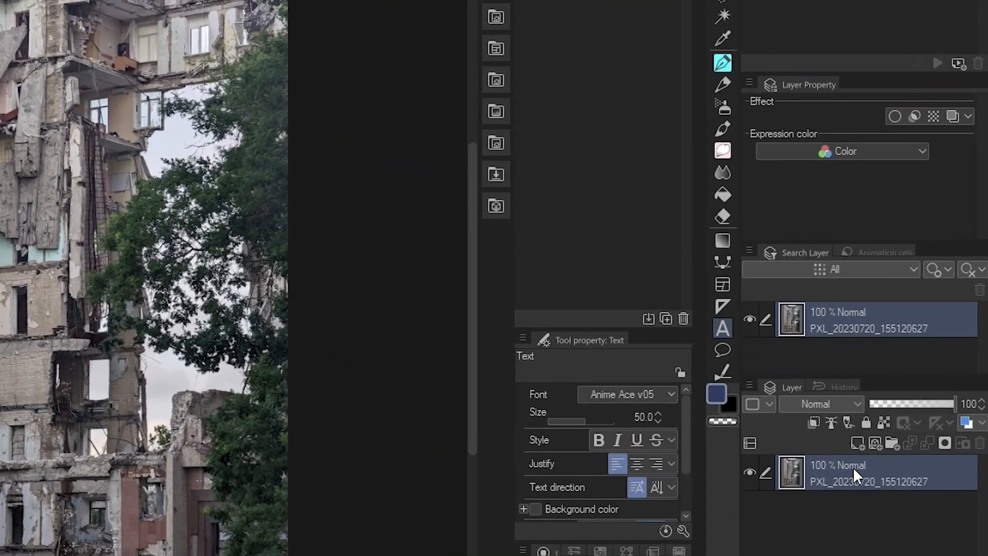
Duplicate the photo layer three times, creating Copy, Copy 2 and Copy 3
{"action": "right_click", "coordinate": [911, 387]}
{"action": "left_click", "coordinate": [845, 126]}
{"action": "right_click", "coordinate": [802, 496]}
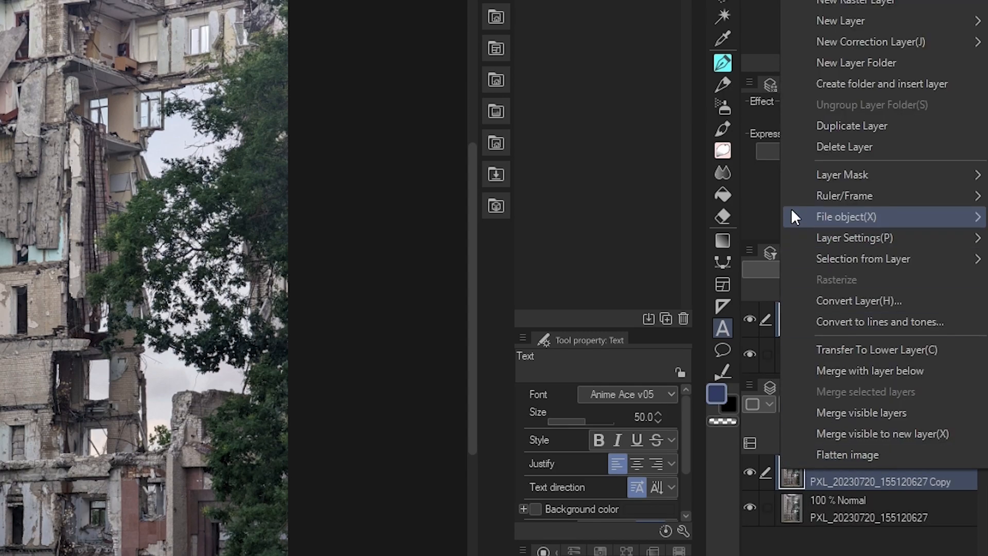
{"action": "left_click", "coordinate": [844, 126]}
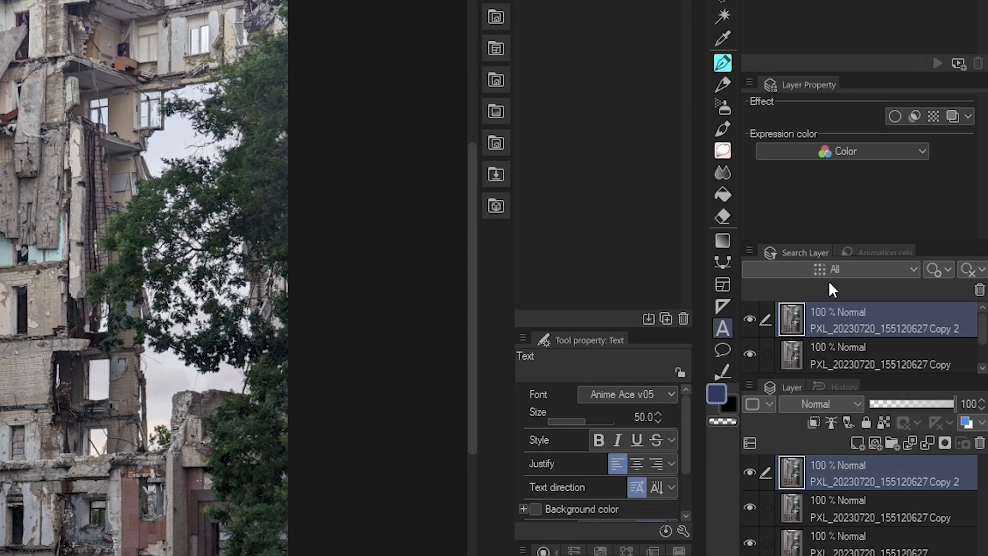
{"action": "right_click", "coordinate": [828, 474]}
{"action": "left_click", "coordinate": [834, 131]}
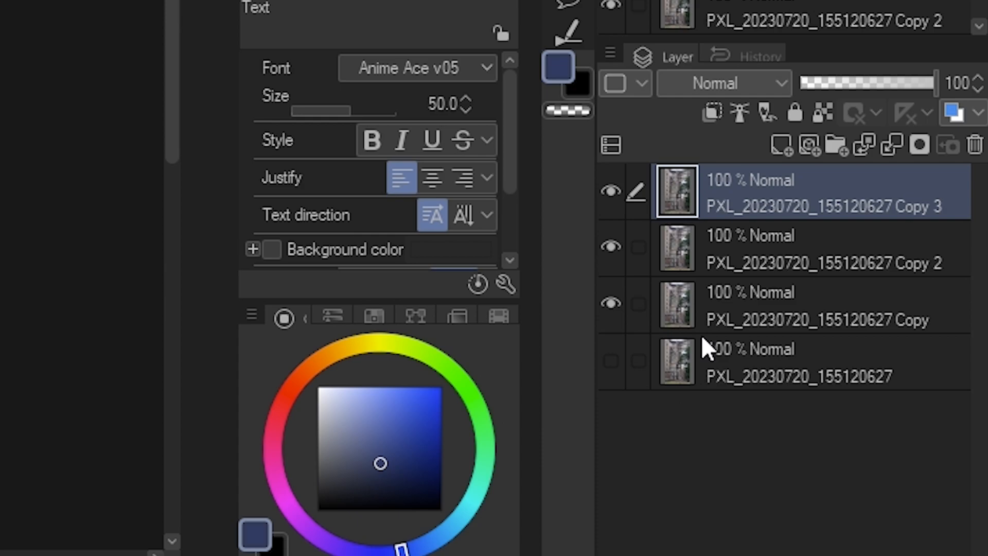
Hide Copy 3 and Copy 2, and select the Copy layer
{"action": "left_click", "coordinate": [611, 247]}
{"action": "left_click", "coordinate": [611, 191]}
{"action": "left_click", "coordinate": [725, 304]}
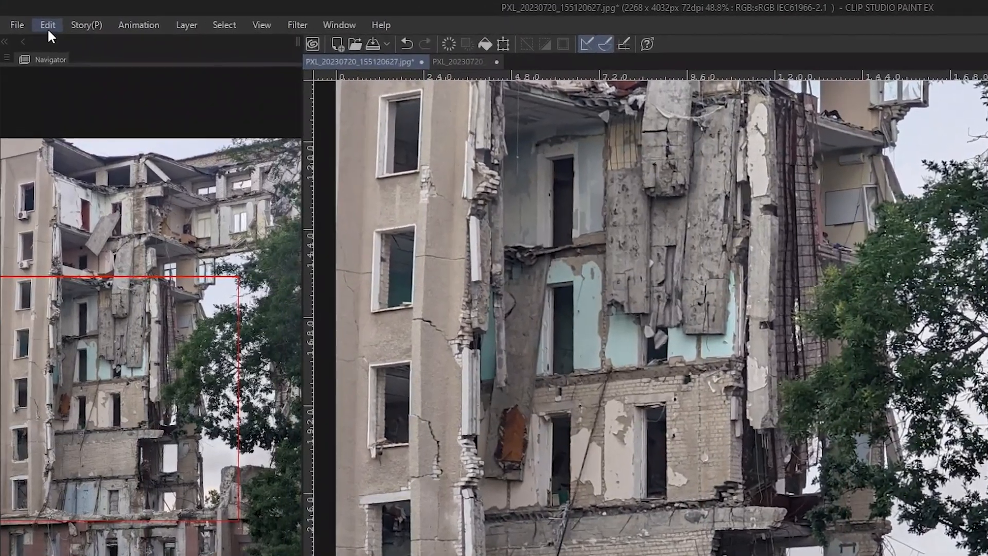
Preview Edit > Smart Smoothing on Copy at Strong intensity with Remove noise enabled
{"action": "left_click", "coordinate": [34, 19]}
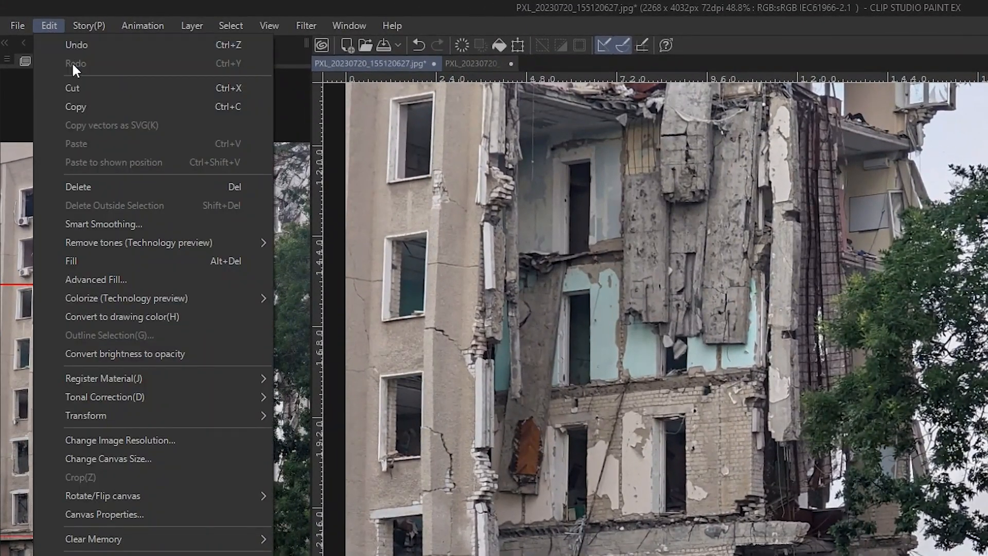
{"action": "left_click", "coordinate": [165, 224]}
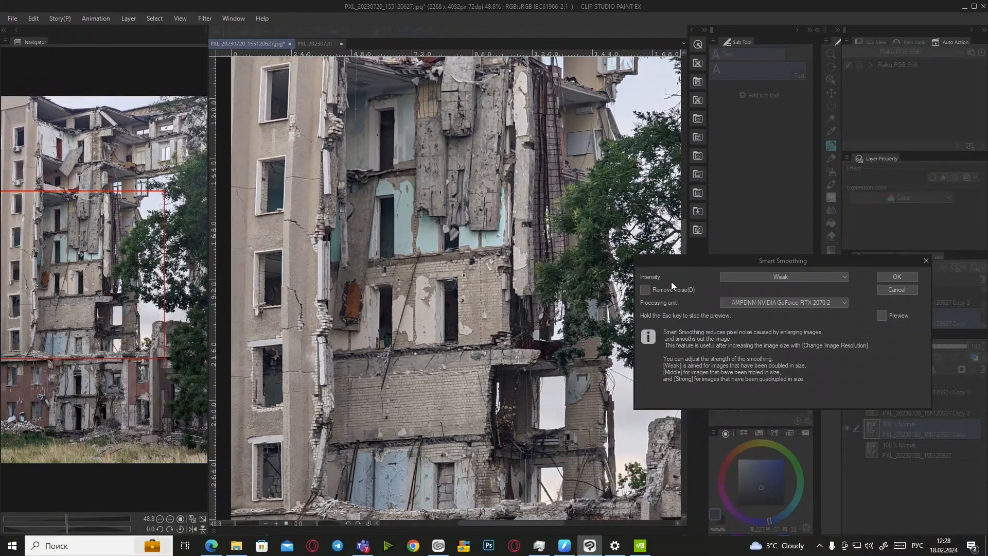
{"action": "left_click_drag", "start_coordinate": [679, 263], "coordinate": [614, 304]}
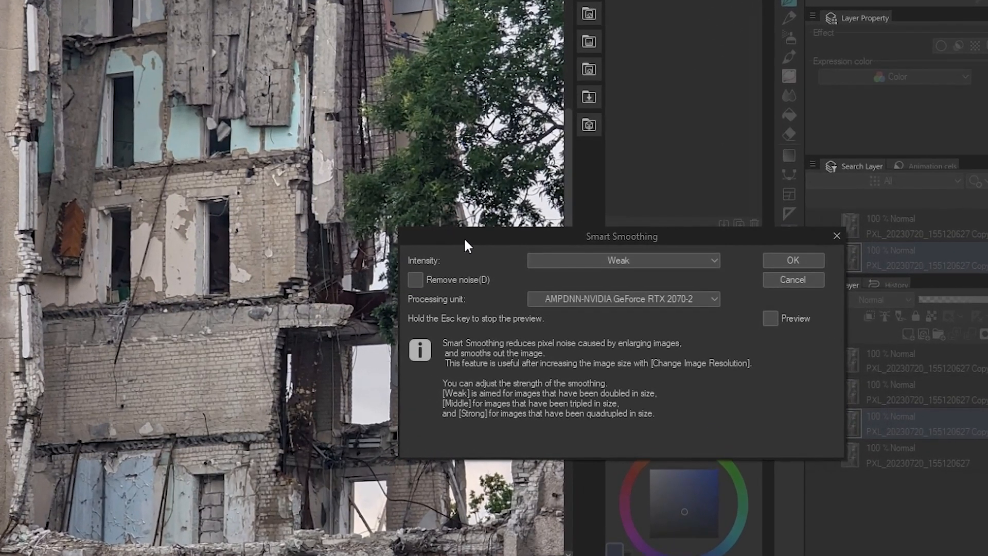
{"action": "left_click", "coordinate": [415, 280]}
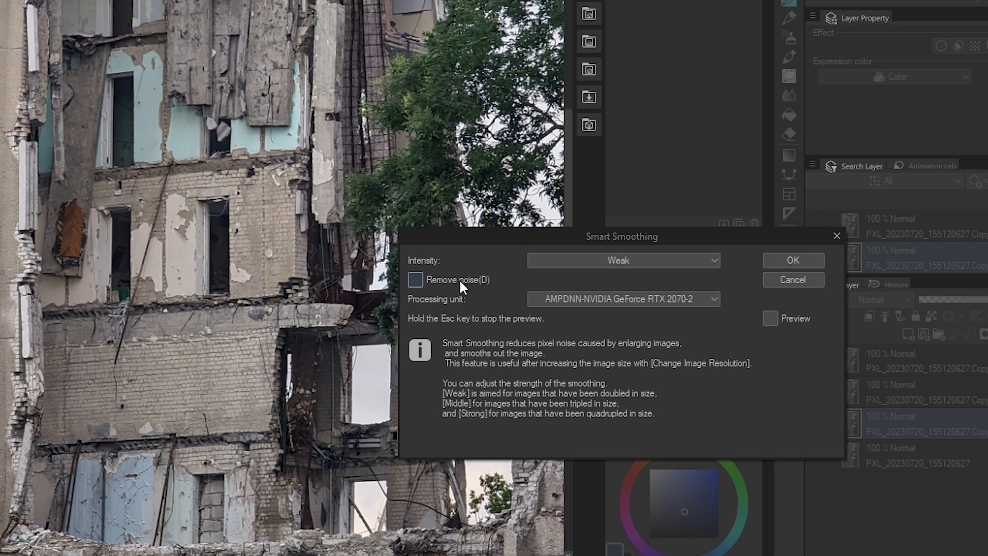
{"action": "left_click", "coordinate": [769, 318]}
{"action": "left_click", "coordinate": [589, 261]}
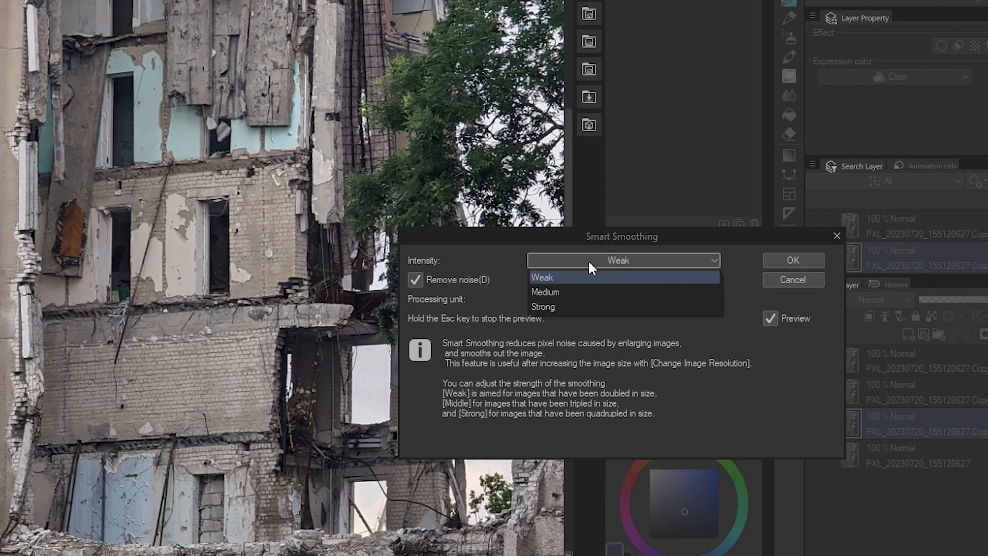
{"action": "left_click", "coordinate": [589, 277]}
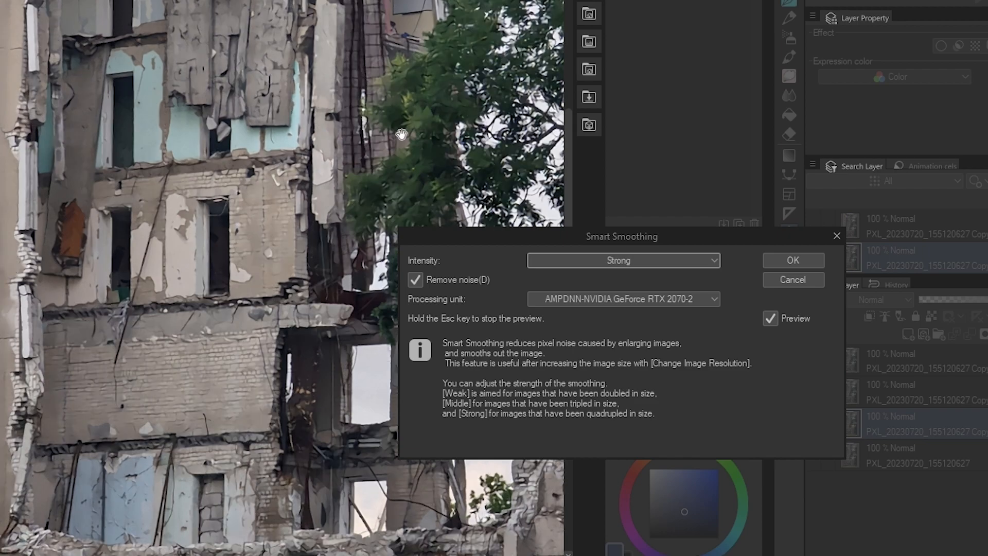
{"action": "mouse_move", "coordinate": [237, 555]}
{"action": "left_mouse_down"}
{"action": "mouse_move", "coordinate": [323, 554]}
{"action": "mouse_move", "coordinate": [246, 554]}
{"action": "left_mouse_up"}
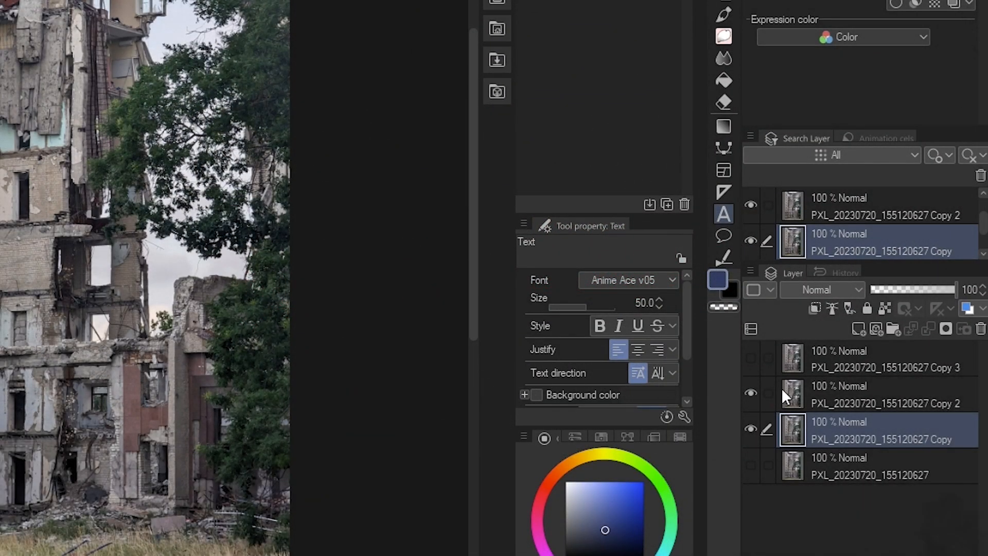
Select the Copy 2 layer in the Layer panel
{"action": "left_click", "coordinate": [822, 392]}
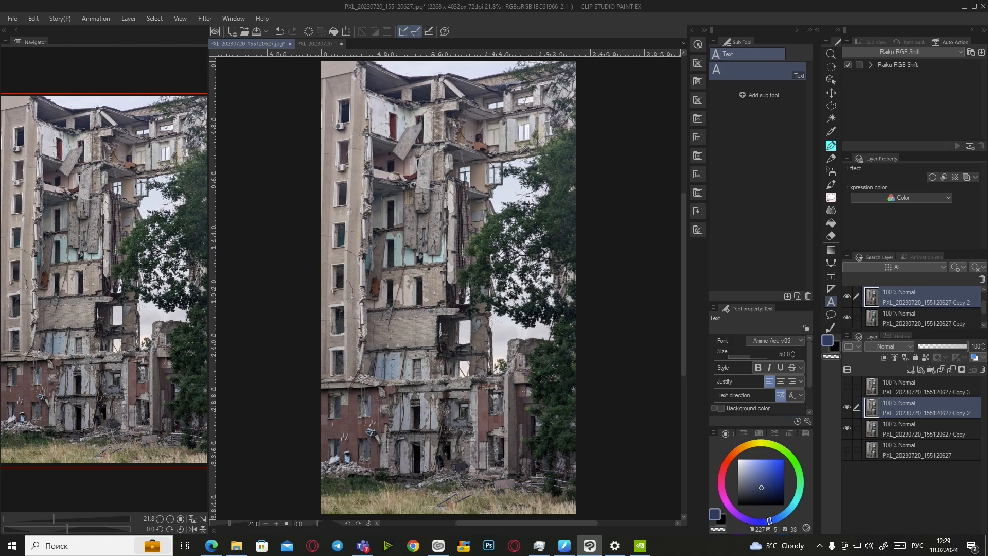
Fit the whole image in the view and apply the Extract line effect to Copy 2
{"action": "scroll", "coordinate": [527, 200], "scroll_direction": "up", "scroll_amount": 3}
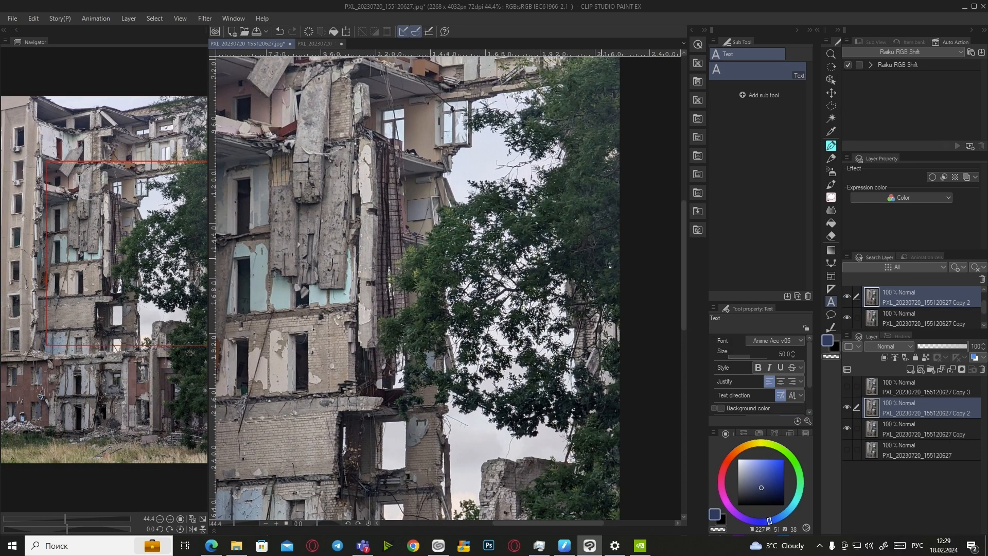
{"action": "scroll", "coordinate": [506, 260], "scroll_direction": "down", "scroll_amount": 2}
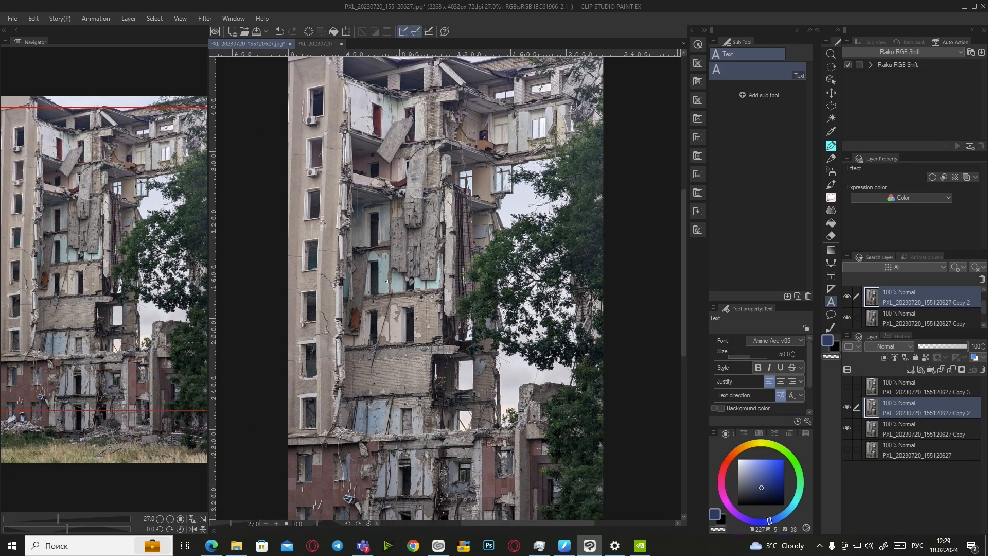
{"action": "left_click", "coordinate": [203, 519]}
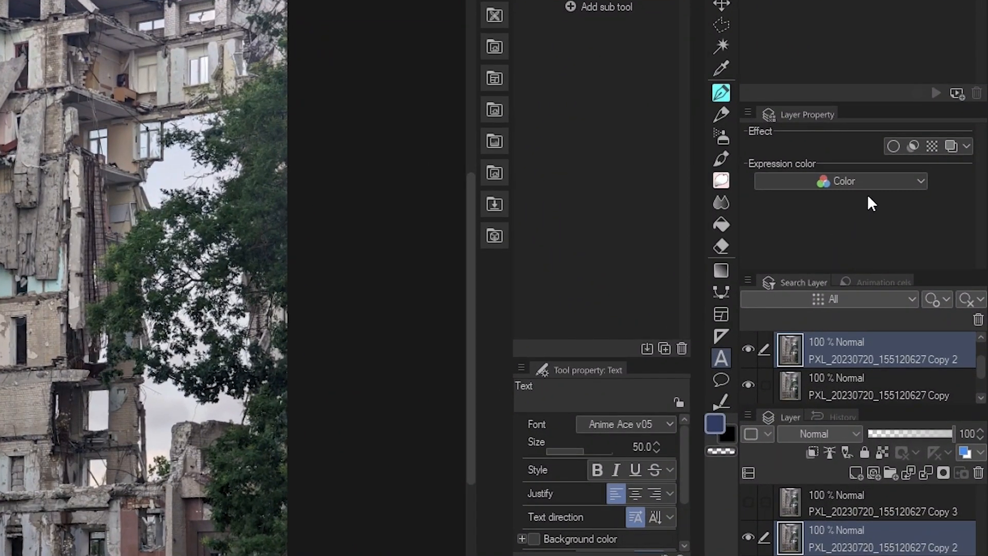
{"action": "left_click", "coordinate": [911, 146]}
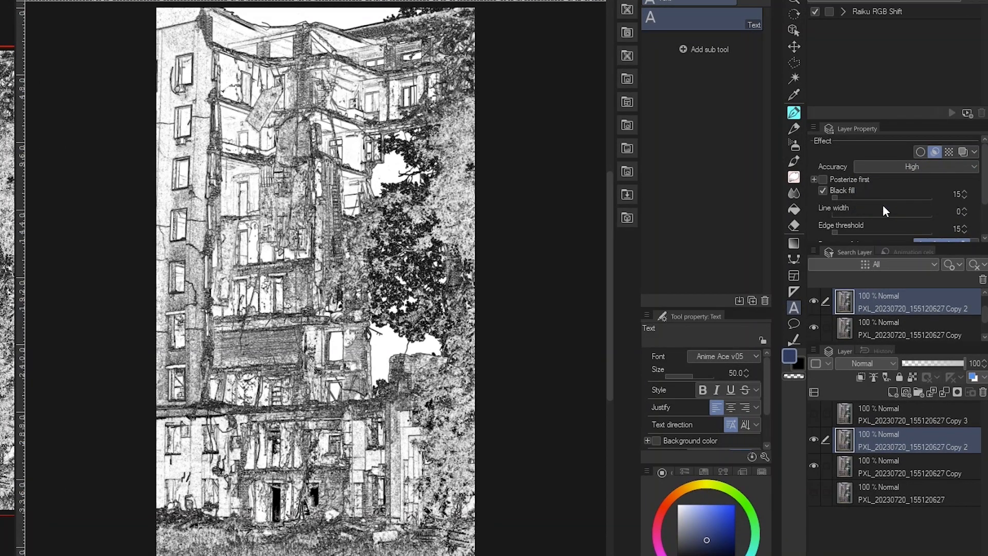
Set line extraction Accuracy to Highest, Black fill to 20 and Edge threshold to 100
{"action": "left_click", "coordinate": [883, 205]}
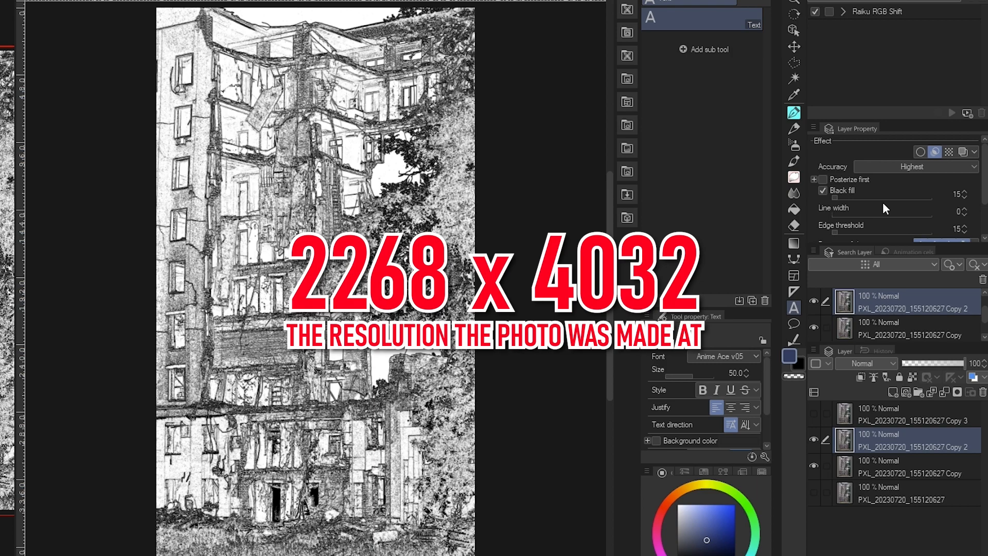
{"action": "left_click", "coordinate": [956, 194]}
{"action": "type", "text": "20"}
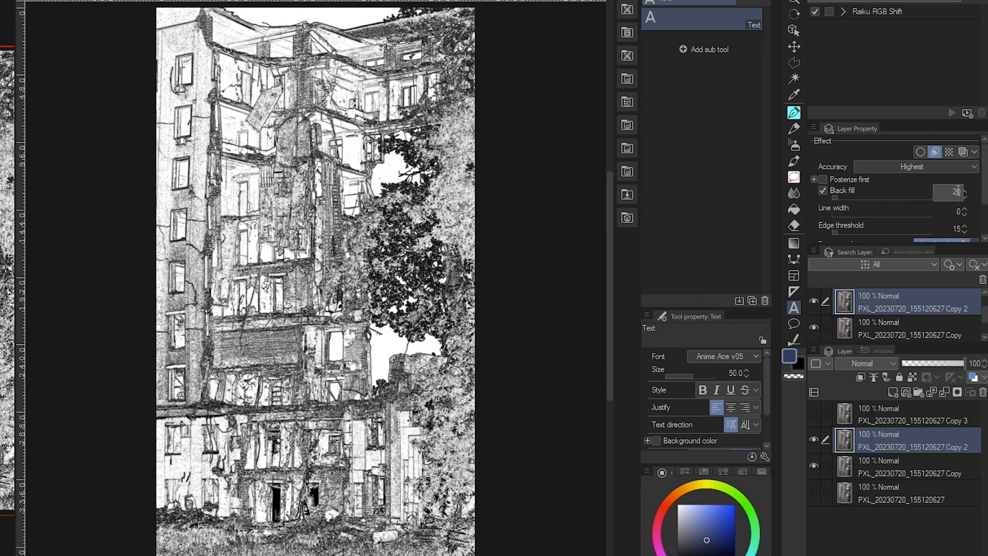
{"action": "key", "text": "Return"}
{"action": "left_click", "coordinate": [956, 226]}
{"action": "type", "text": "100"}
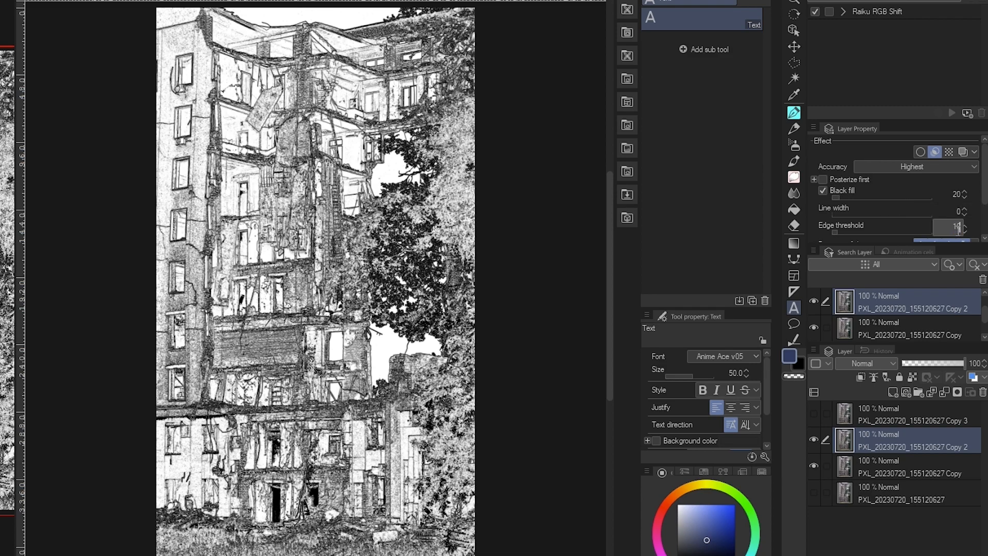
{"action": "key", "text": "Return"}
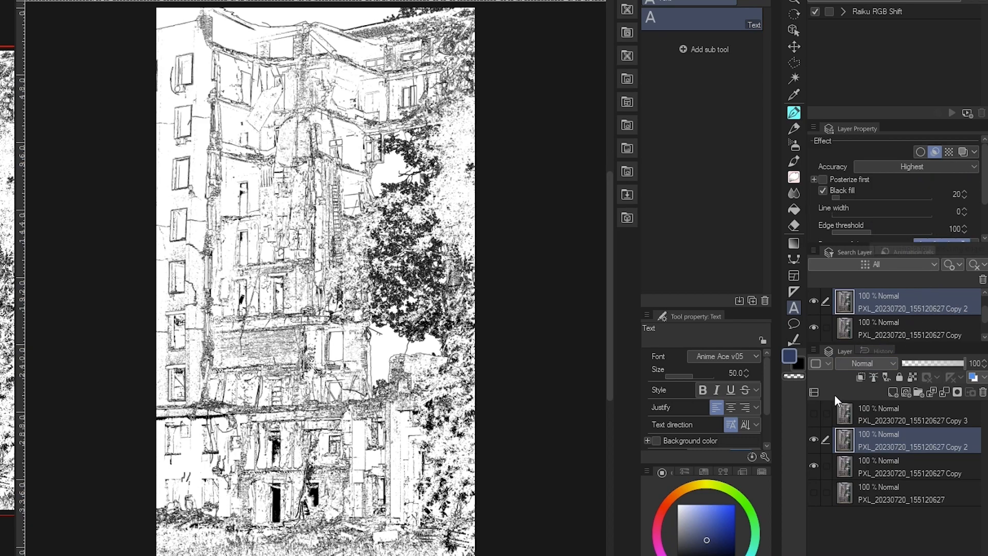
Test the Direction of detection toggles, turning left, top, right and bottom detection off and back on
{"action": "scroll", "coordinate": [945, 201], "scroll_direction": "down", "scroll_amount": 3}
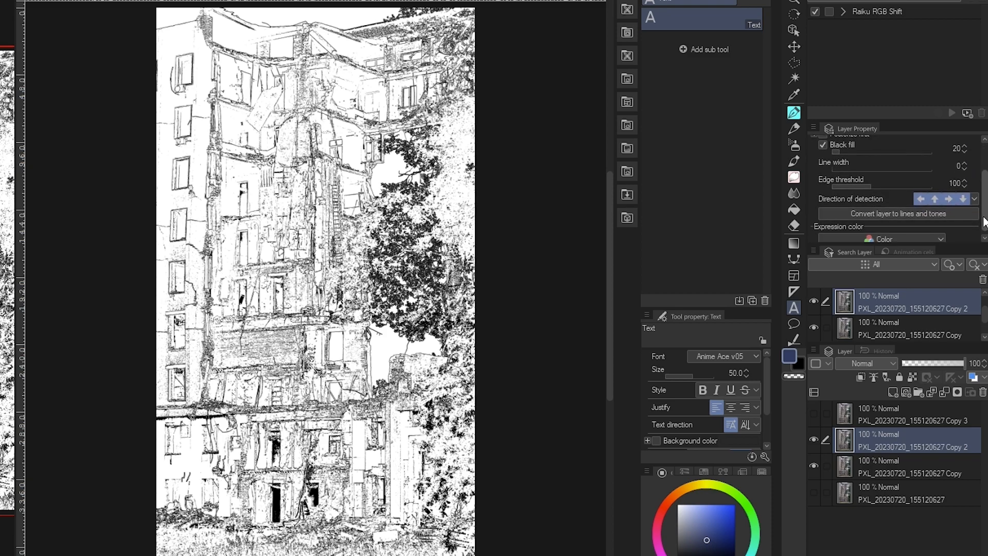
{"action": "left_click", "coordinate": [926, 194]}
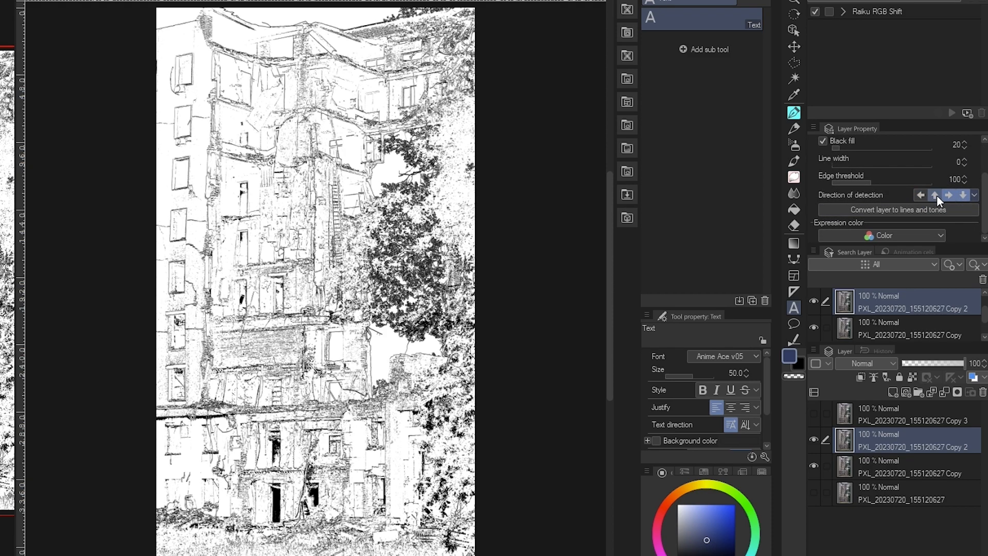
{"action": "left_click", "coordinate": [935, 196]}
{"action": "left_click", "coordinate": [949, 196]}
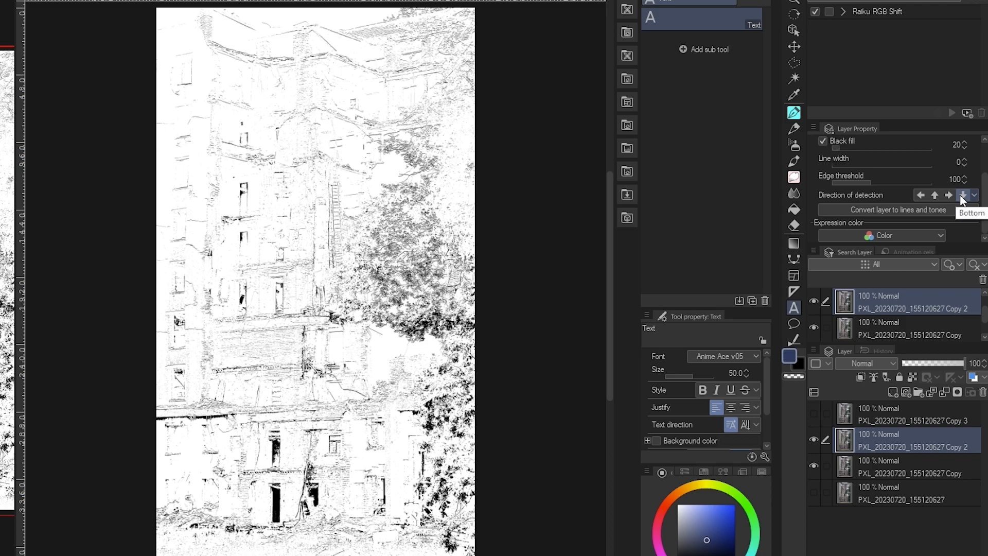
{"action": "left_click", "coordinate": [961, 199]}
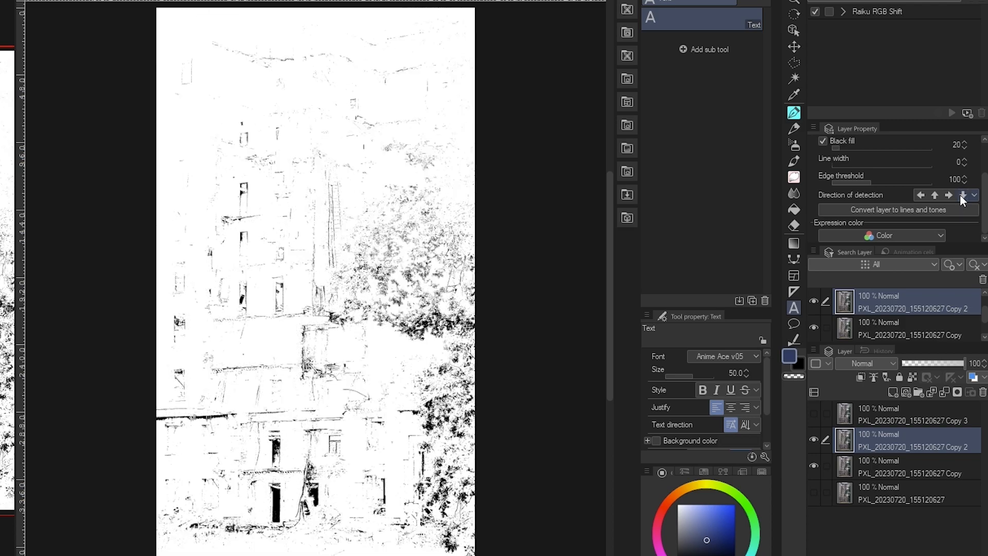
{"action": "left_click", "coordinate": [960, 195]}
{"action": "left_click", "coordinate": [948, 195]}
{"action": "left_click", "coordinate": [934, 195]}
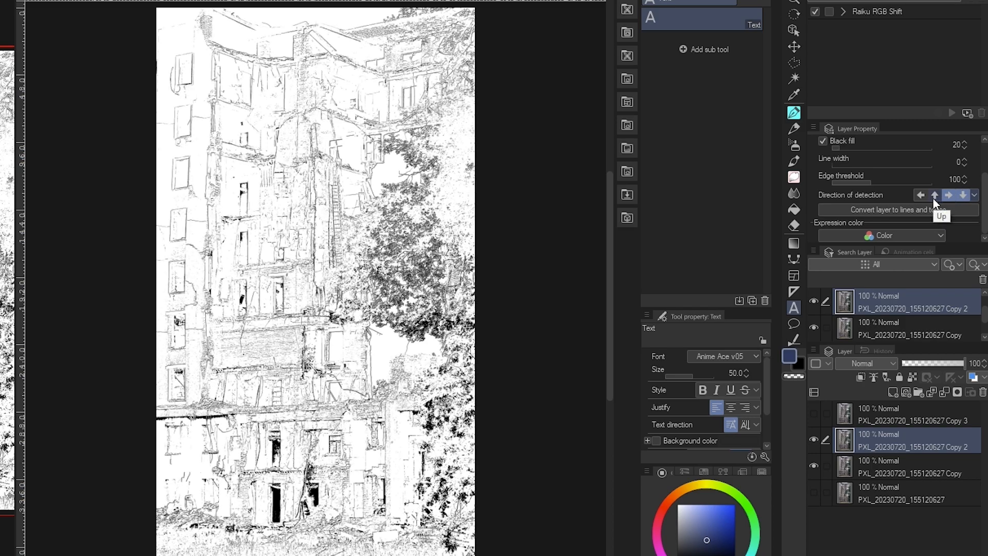
{"action": "left_click", "coordinate": [920, 195]}
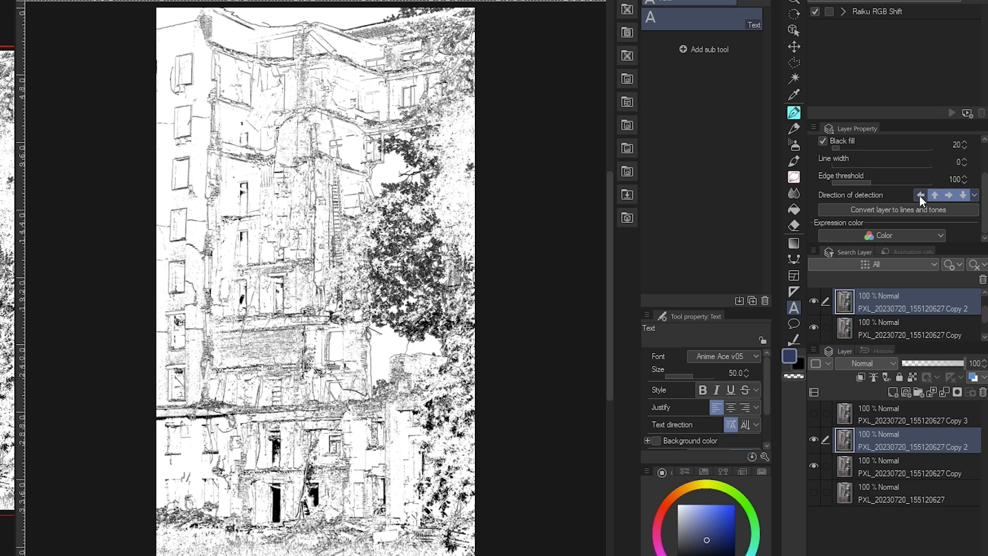
{"action": "left_click", "coordinate": [934, 194]}
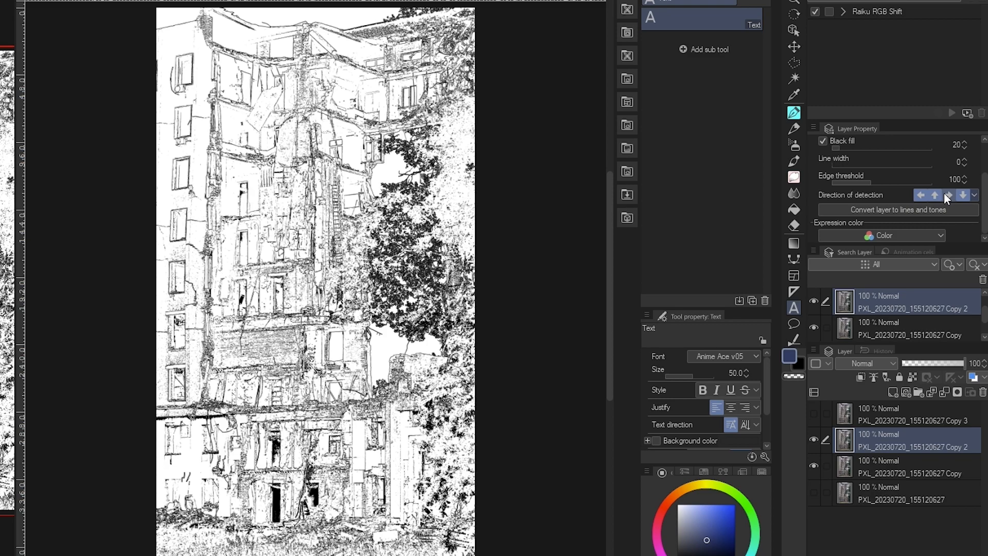
{"action": "left_click", "coordinate": [947, 195]}
{"action": "left_click", "coordinate": [961, 194]}
{"action": "left_click", "coordinate": [962, 196]}
{"action": "left_click", "coordinate": [854, 363]}
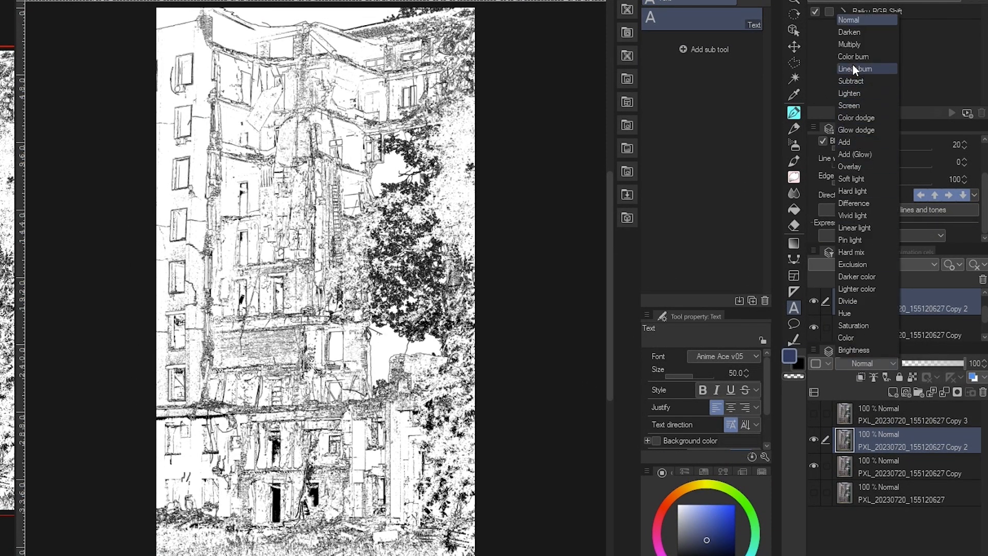
Set the Copy 2 line-art layer's blending mode to Multiply
{"action": "left_click", "coordinate": [849, 44]}
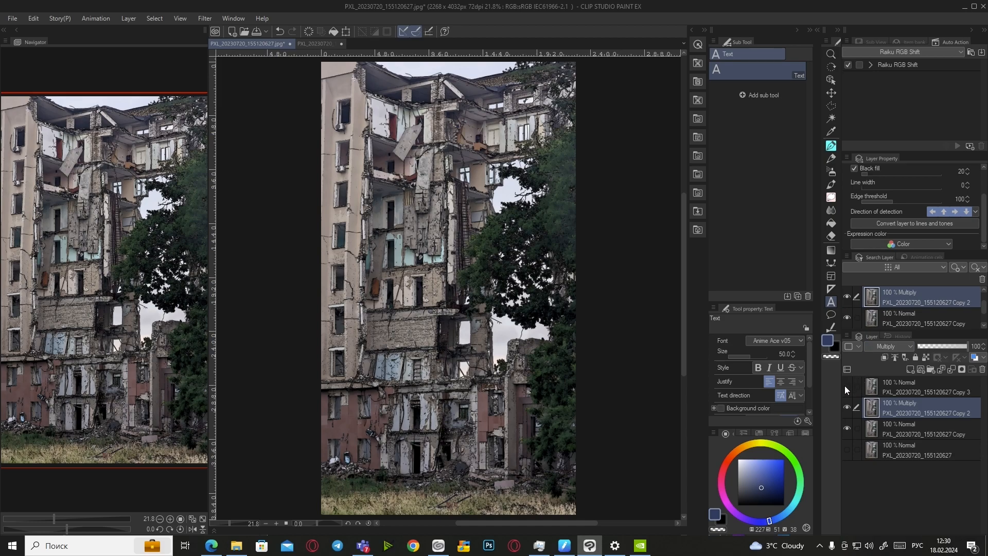
{"action": "scroll", "coordinate": [437, 304], "scroll_direction": "up", "scroll_amount": 5}
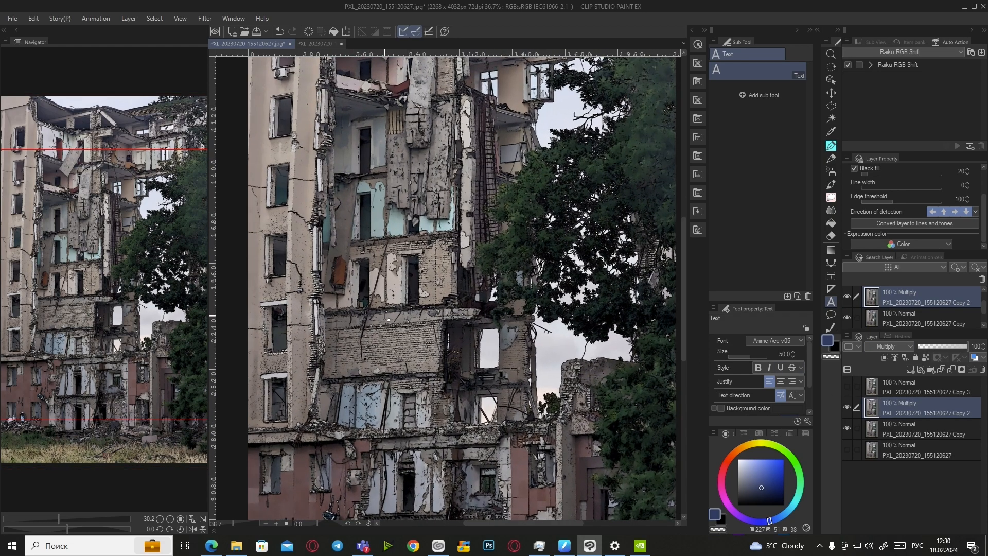
{"action": "scroll", "coordinate": [389, 320], "scroll_direction": "up", "scroll_amount": 3}
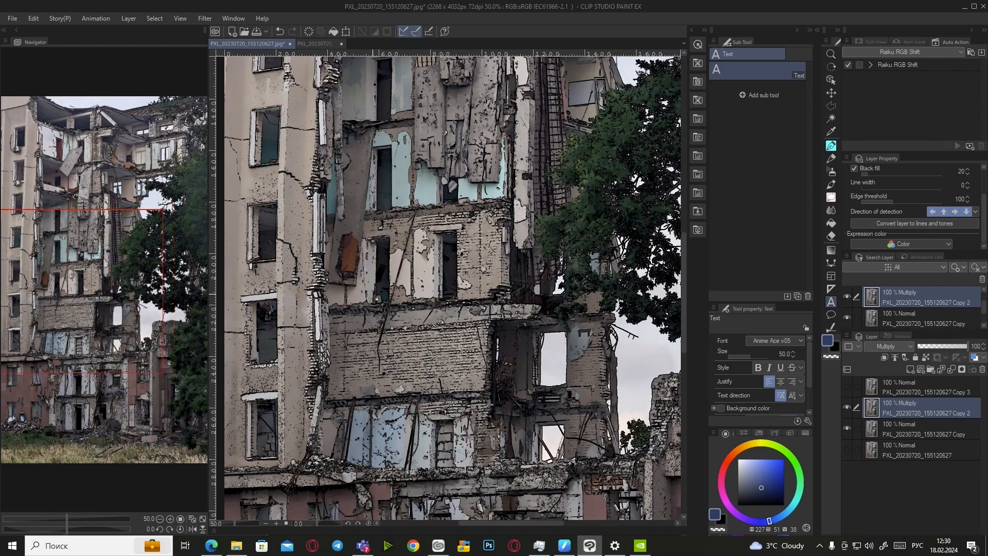
{"action": "scroll", "coordinate": [376, 298], "scroll_direction": "up", "scroll_amount": 1}
Apply Smart Smoothing to the photo at Weak intensity with noise removal
{"action": "left_click", "coordinate": [34, 18]}
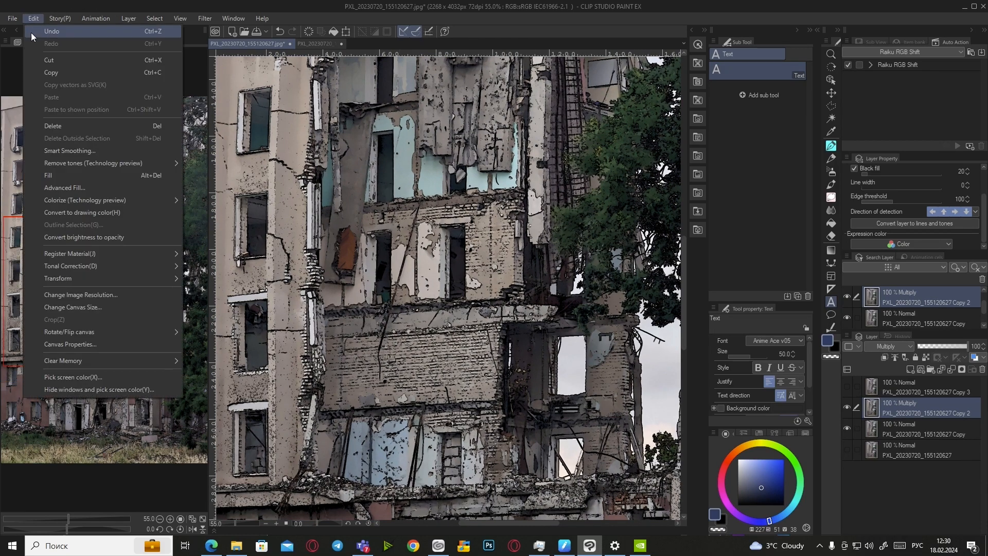
{"action": "left_click", "coordinate": [83, 161]}
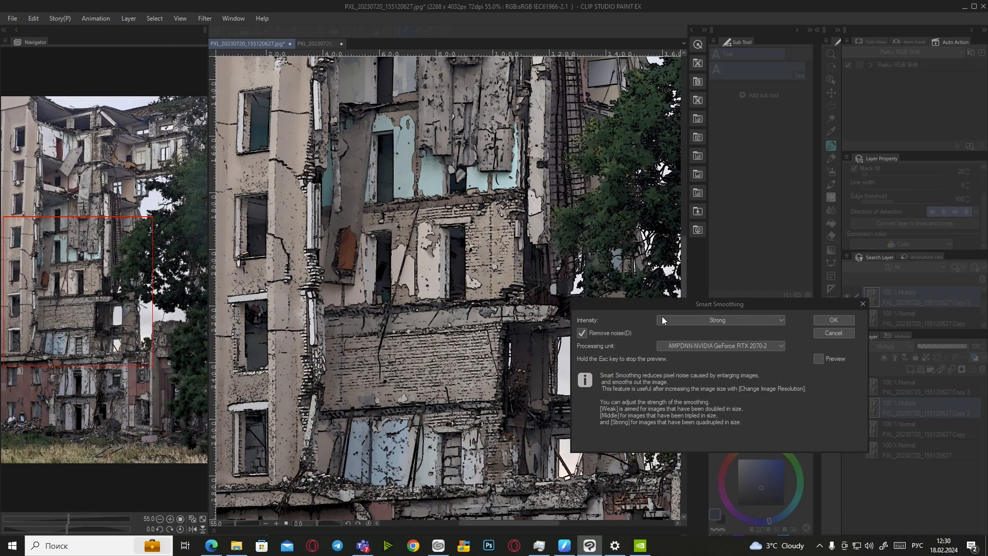
{"action": "left_click", "coordinate": [763, 322]}
{"action": "left_click", "coordinate": [761, 325]}
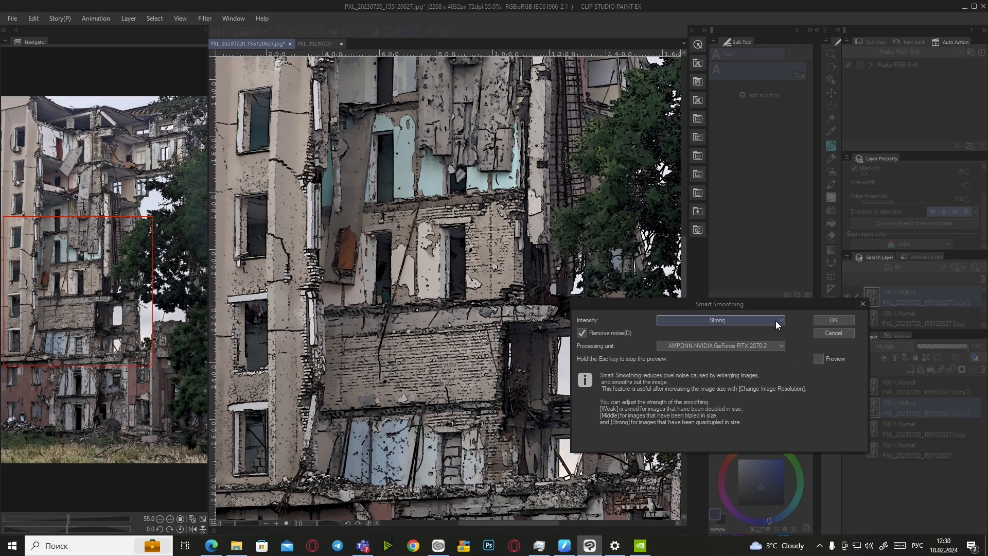
{"action": "left_click", "coordinate": [818, 359]}
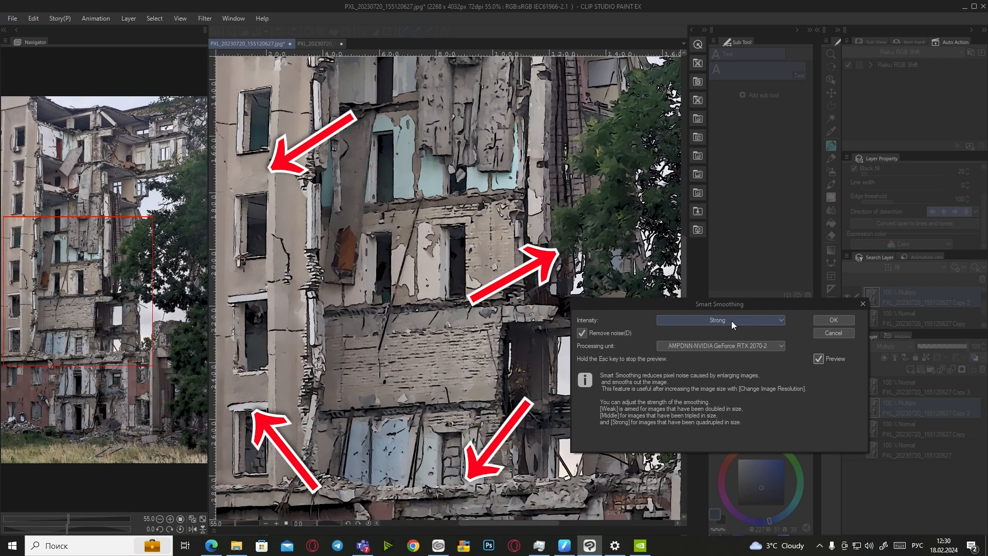
{"action": "left_click", "coordinate": [732, 322]}
{"action": "left_click", "coordinate": [713, 328]}
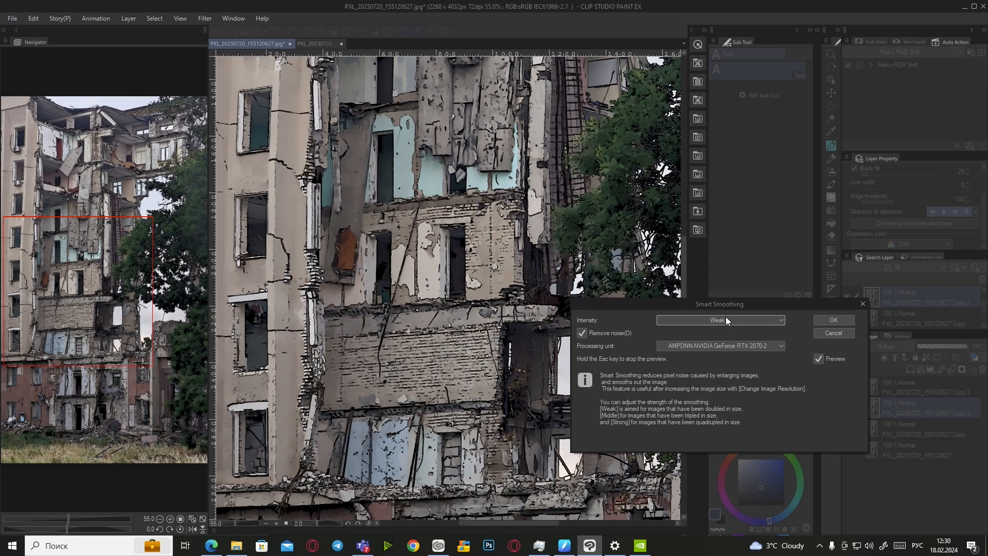
{"action": "left_click", "coordinate": [820, 323]}
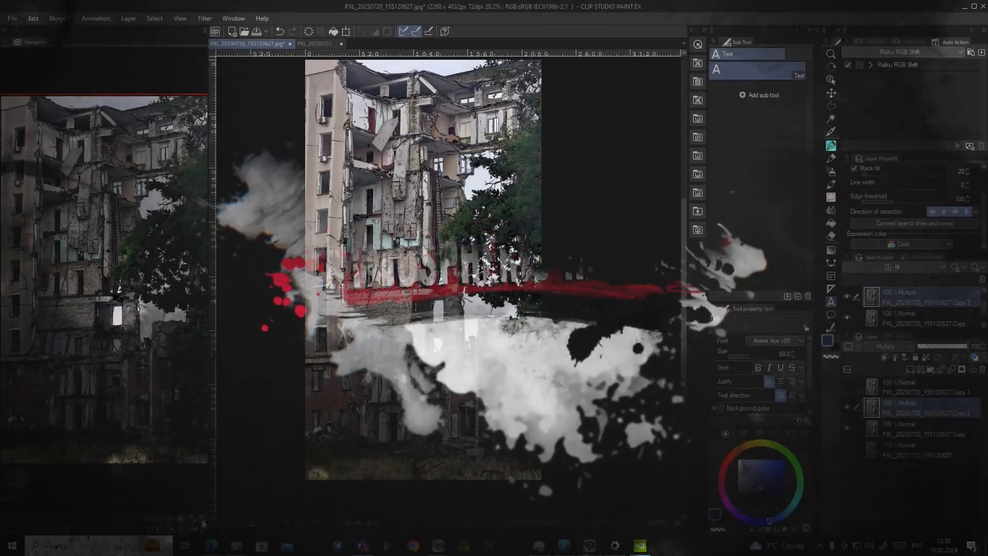
{"action": "left_click", "coordinate": [202, 520]}
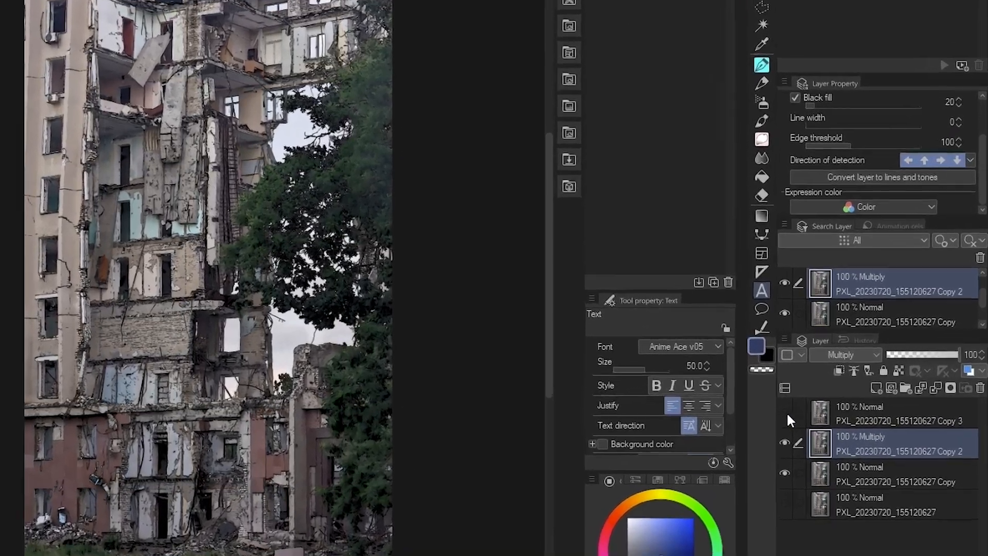
Show and select Copy 3, then set its blending mode to Screen
{"action": "left_click", "coordinate": [848, 386]}
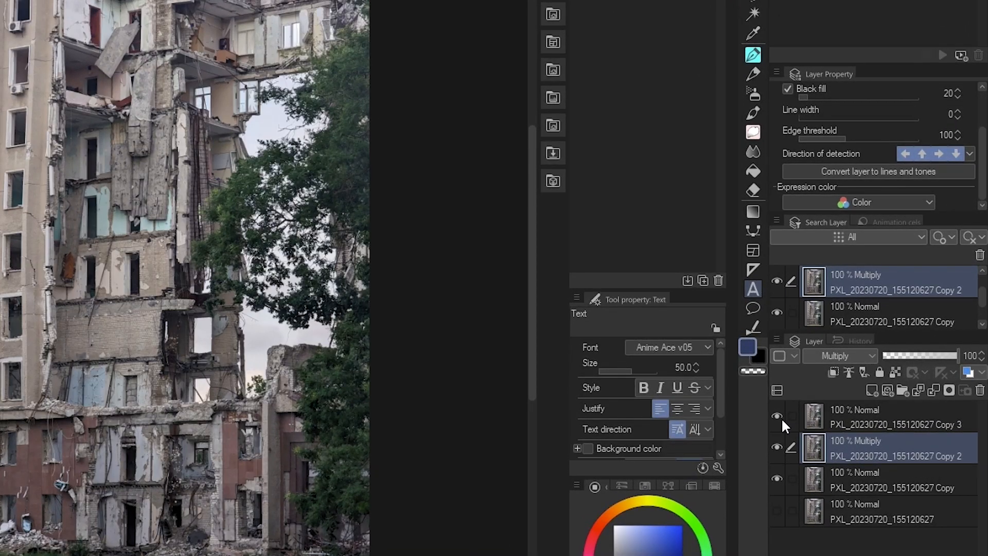
{"action": "left_click", "coordinate": [864, 417]}
{"action": "left_click", "coordinate": [829, 355]}
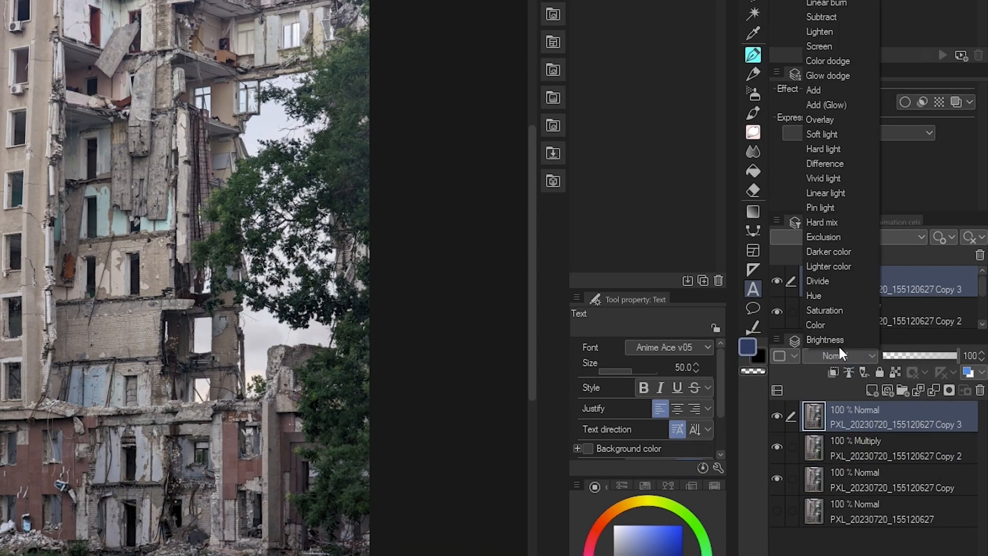
{"action": "left_click", "coordinate": [827, 46]}
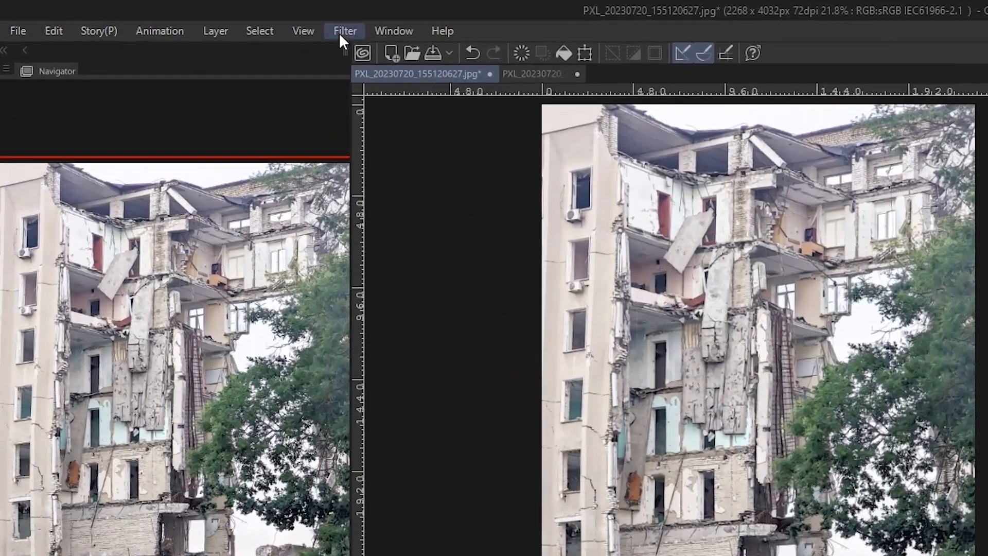
{"action": "left_click", "coordinate": [205, 18]}
Give Copy 3 a Gaussian blur of strength 12 and switch the preview off
{"action": "mouse_move", "coordinate": [379, 48]}
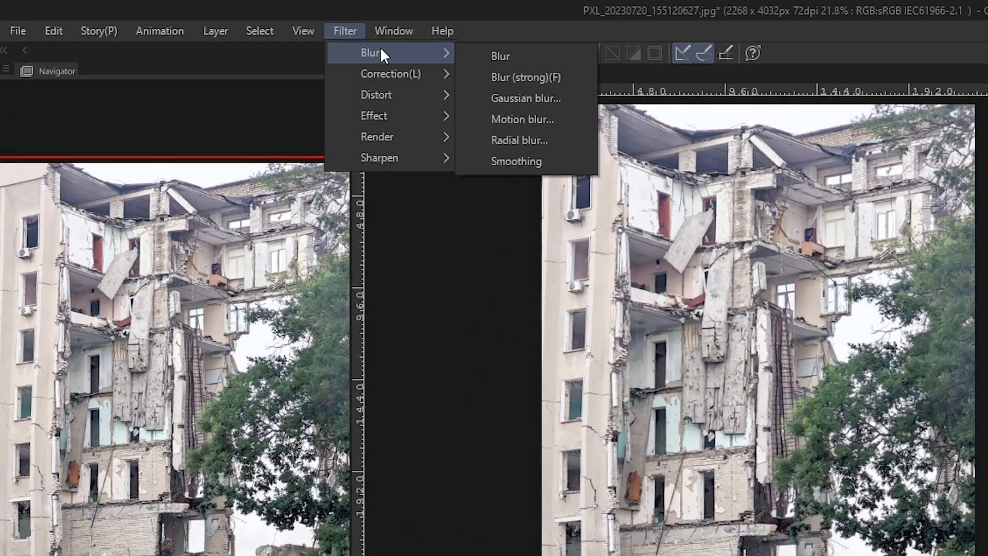
{"action": "left_click", "coordinate": [499, 74]}
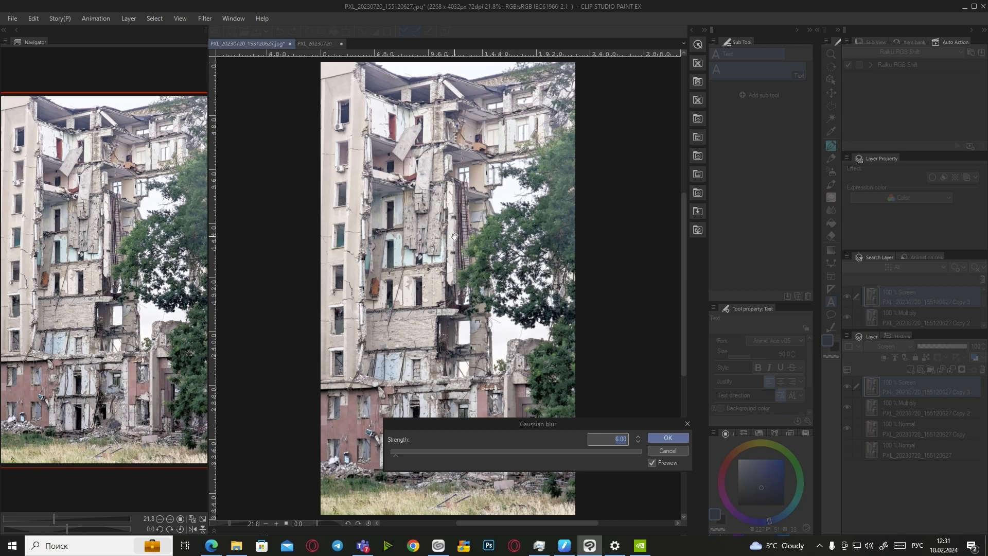
{"action": "scroll", "coordinate": [515, 350], "scroll_direction": "up", "scroll_amount": 2}
{"action": "type", "text": "12"}
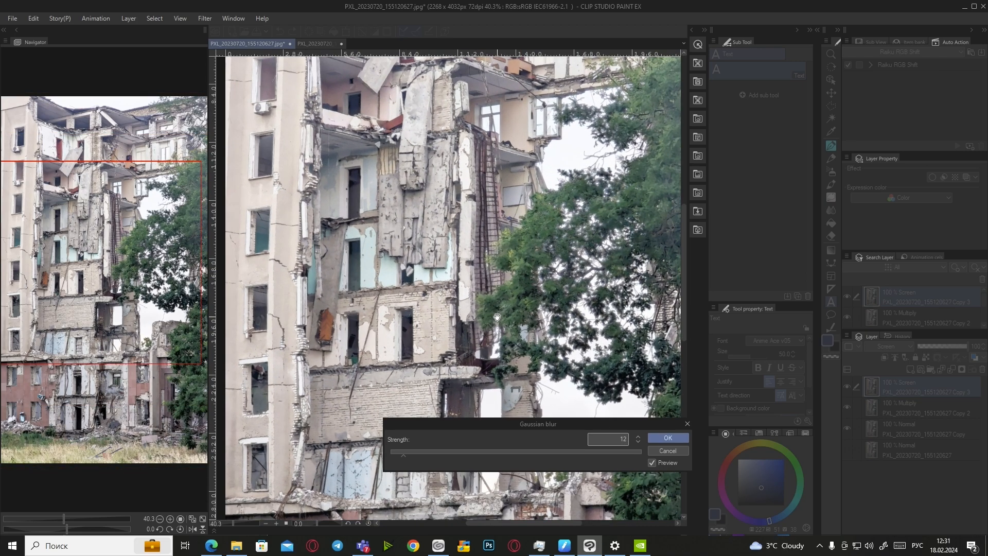
{"action": "left_click", "coordinate": [651, 463]}
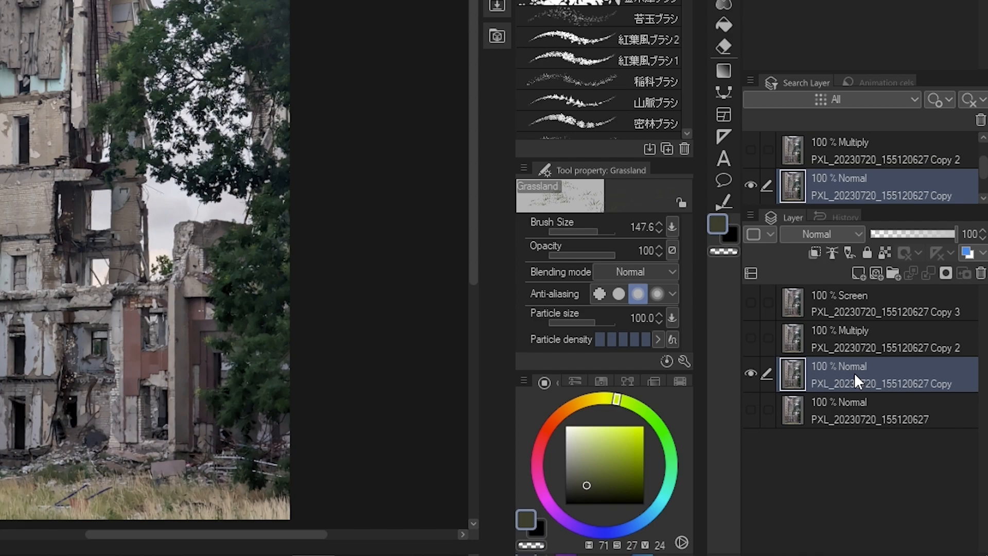
Add a new raster layer above Copy and paint olive grass strands over the bottom-left grass
{"action": "left_click", "coordinate": [857, 275]}
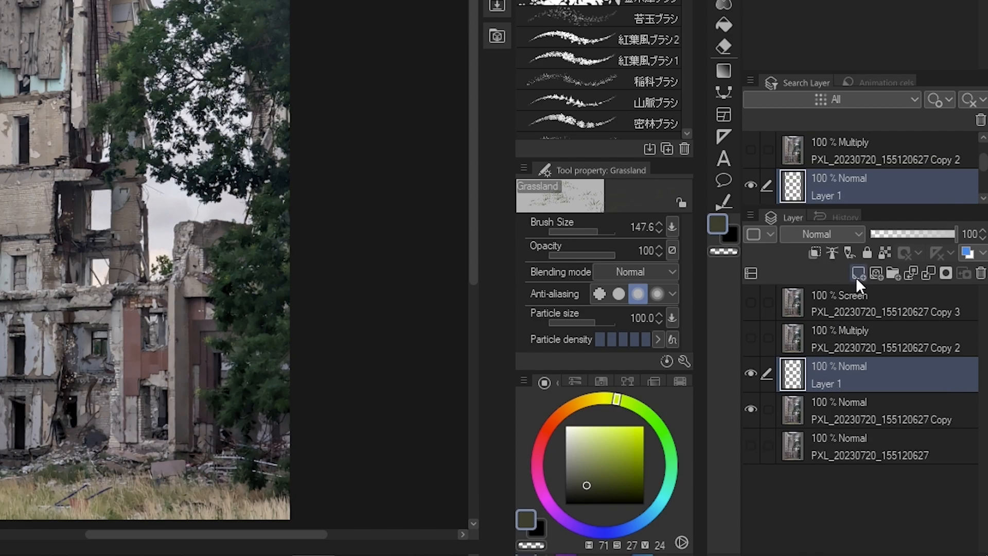
{"action": "scroll", "coordinate": [317, 196], "scroll_direction": "down", "scroll_amount": 2}
{"action": "scroll", "coordinate": [157, 363], "scroll_direction": "up", "scroll_amount": 3}
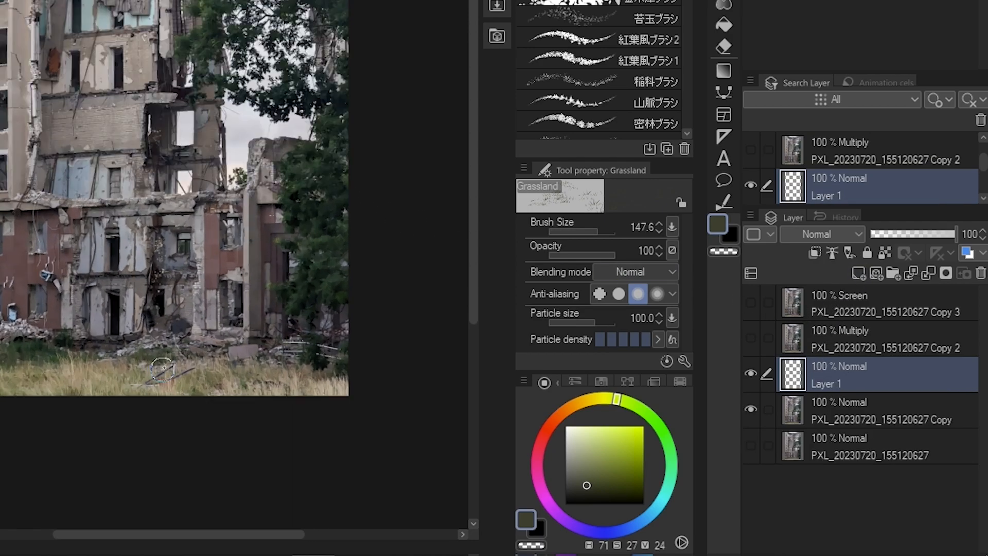
{"action": "scroll", "coordinate": [510, 418], "scroll_direction": "up", "scroll_amount": 1}
{"action": "scroll", "coordinate": [545, 391], "scroll_direction": "down", "scroll_amount": 2}
{"action": "scroll", "coordinate": [413, 420], "scroll_direction": "up", "scroll_amount": 4}
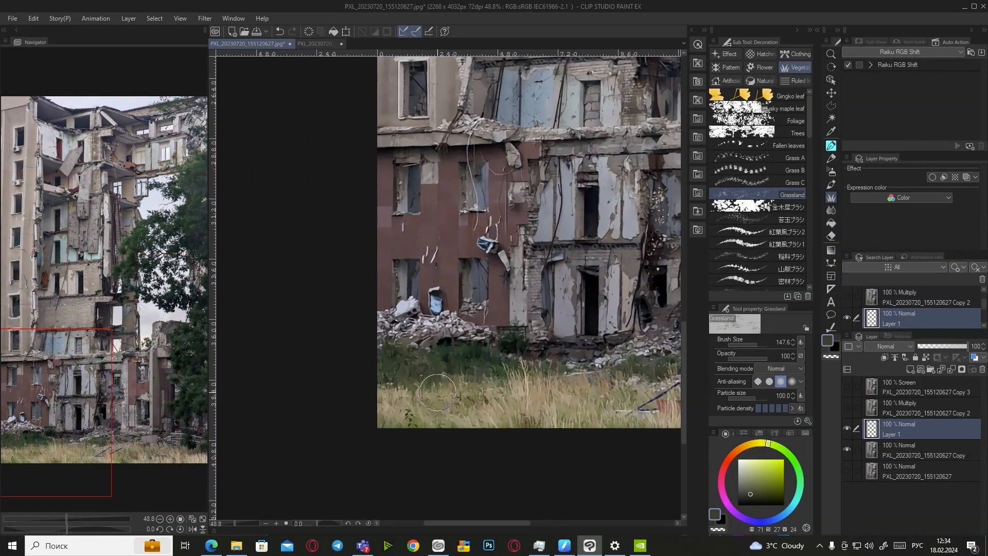
{"action": "left_click", "coordinate": [409, 437], "text": "alt"}
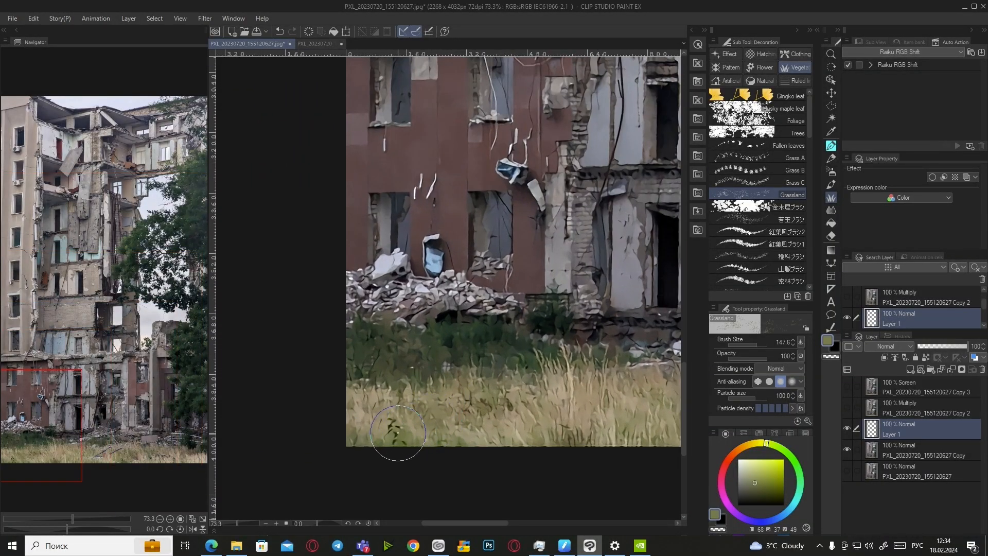
{"action": "mouse_move", "coordinate": [438, 441]}
{"action": "left_mouse_down"}
{"action": "mouse_move", "coordinate": [365, 443]}
{"action": "mouse_move", "coordinate": [392, 447]}
{"action": "left_mouse_up"}
Paint dark green strands along the bottom, sampling tan, dark olive and darker grass tones
{"action": "left_click", "coordinate": [389, 391], "text": "alt"}
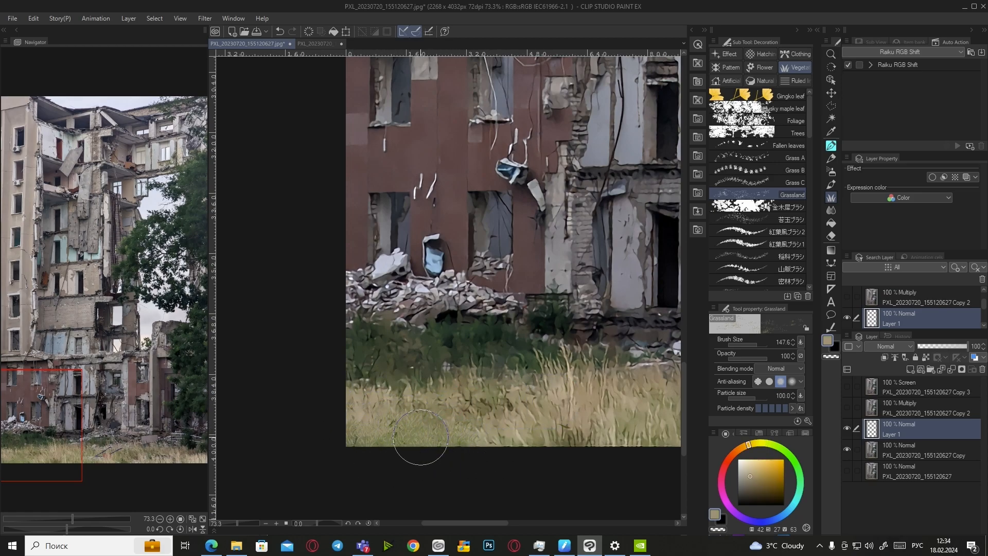
{"action": "left_click", "coordinate": [394, 435], "text": "alt"}
{"action": "mouse_move", "coordinate": [397, 437]}
{"action": "left_mouse_down"}
{"action": "mouse_move", "coordinate": [365, 449]}
{"action": "mouse_move", "coordinate": [436, 434]}
{"action": "mouse_move", "coordinate": [517, 438]}
{"action": "mouse_move", "coordinate": [402, 448]}
{"action": "left_mouse_up"}
{"action": "left_click", "coordinate": [446, 412], "text": "alt"}
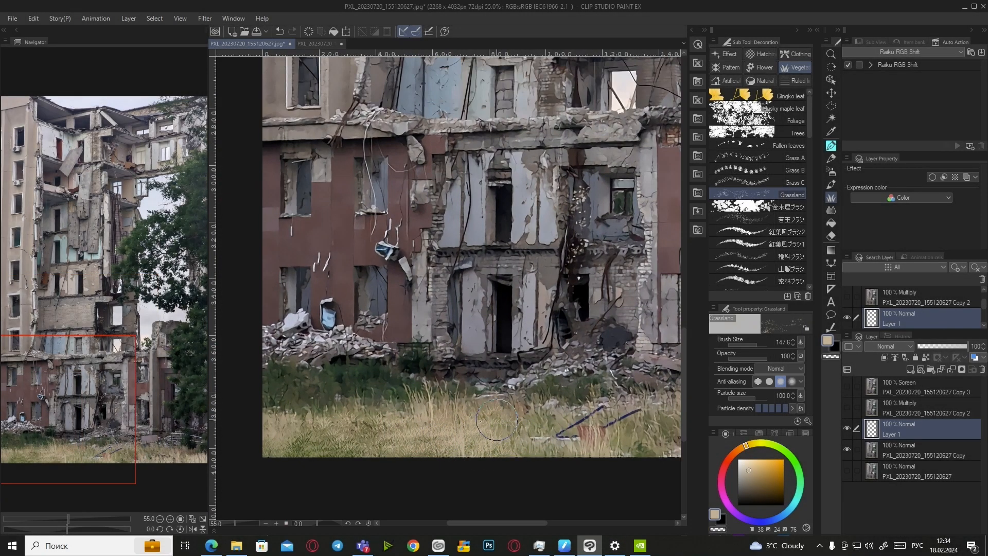
{"action": "left_click", "coordinate": [525, 420], "text": "alt"}
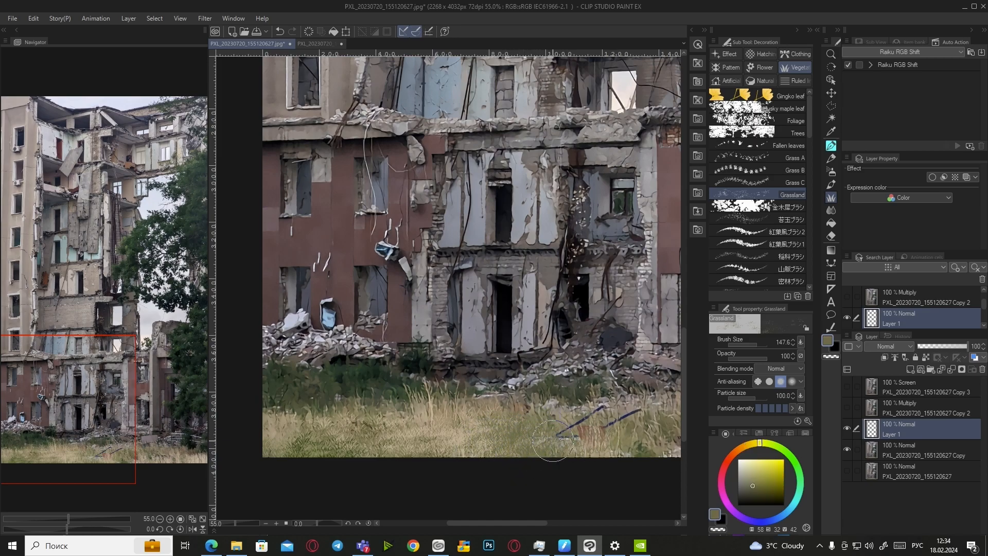
{"action": "scroll", "coordinate": [481, 452], "scroll_direction": "down", "scroll_amount": 2}
{"action": "scroll", "coordinate": [481, 452], "scroll_direction": "up", "scroll_amount": 1}
{"action": "left_click", "coordinate": [478, 430], "text": "alt"}
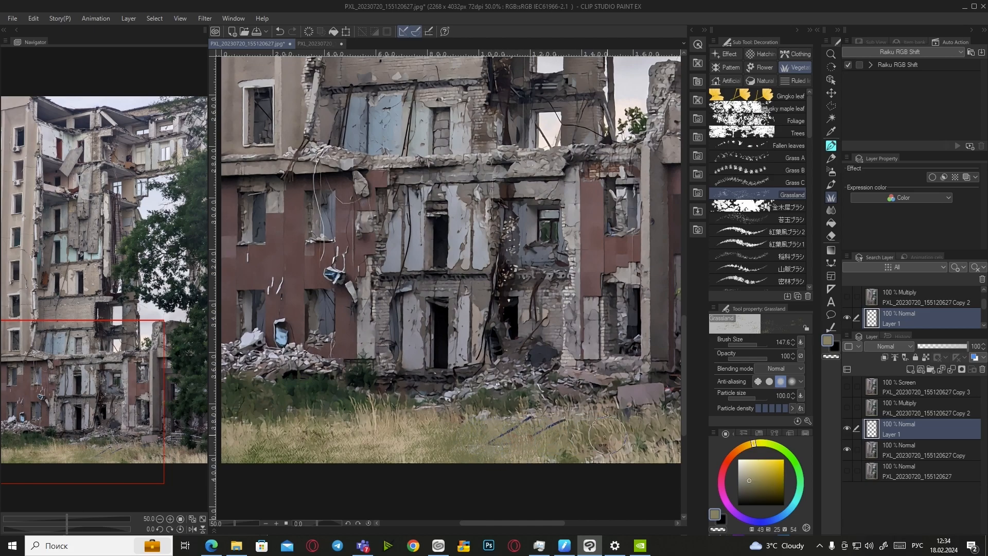
{"action": "left_click", "coordinate": [574, 434], "text": "alt"}
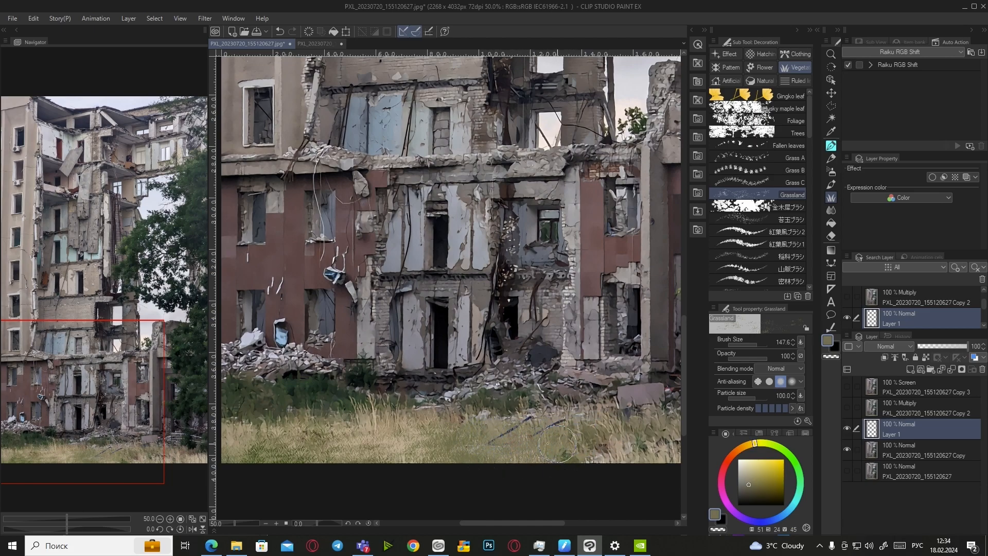
Sample tan, brown and olive grass tones, then paint dark grass strands along the bottom right
{"action": "left_click", "coordinate": [619, 449], "text": "alt"}
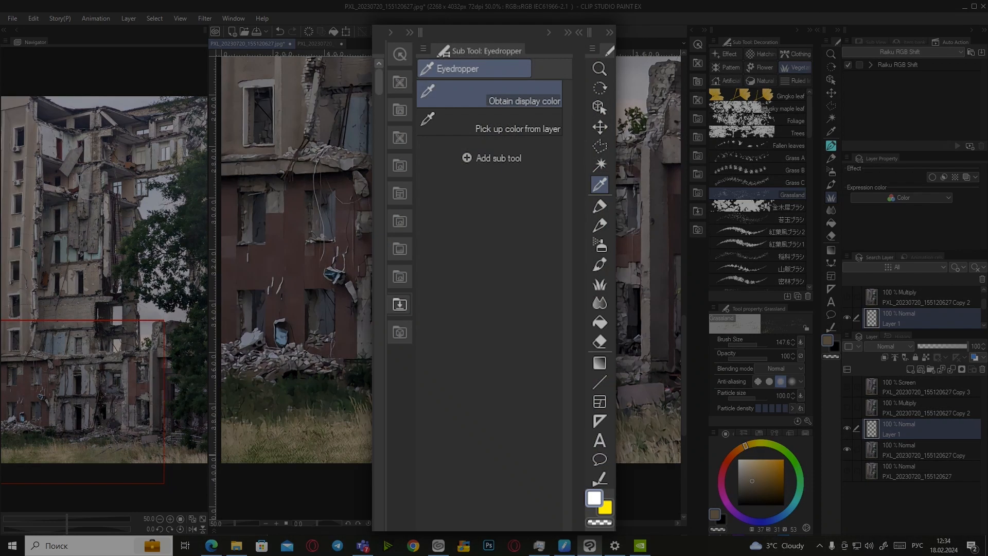
{"action": "left_click", "coordinate": [602, 444], "text": "alt"}
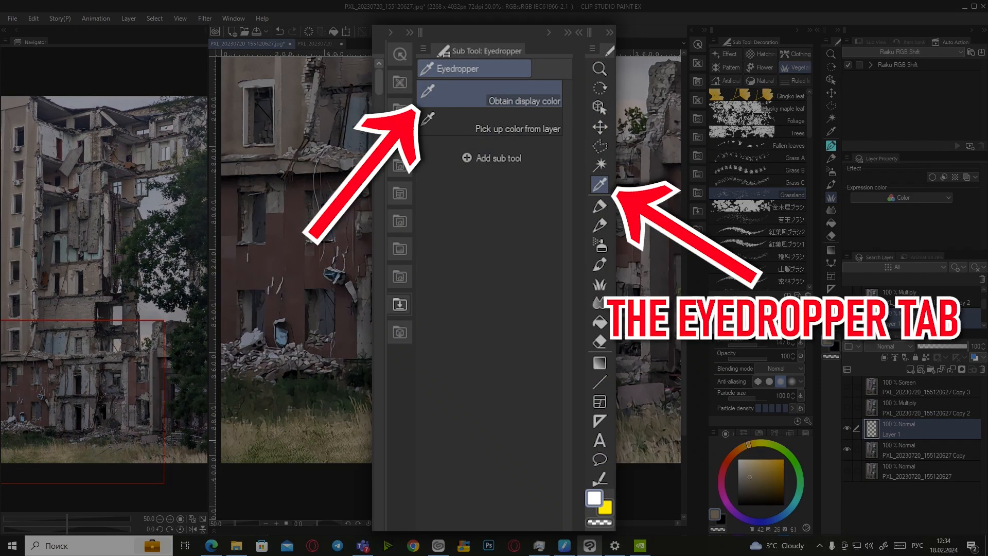
{"action": "left_click", "coordinate": [620, 441], "text": "alt"}
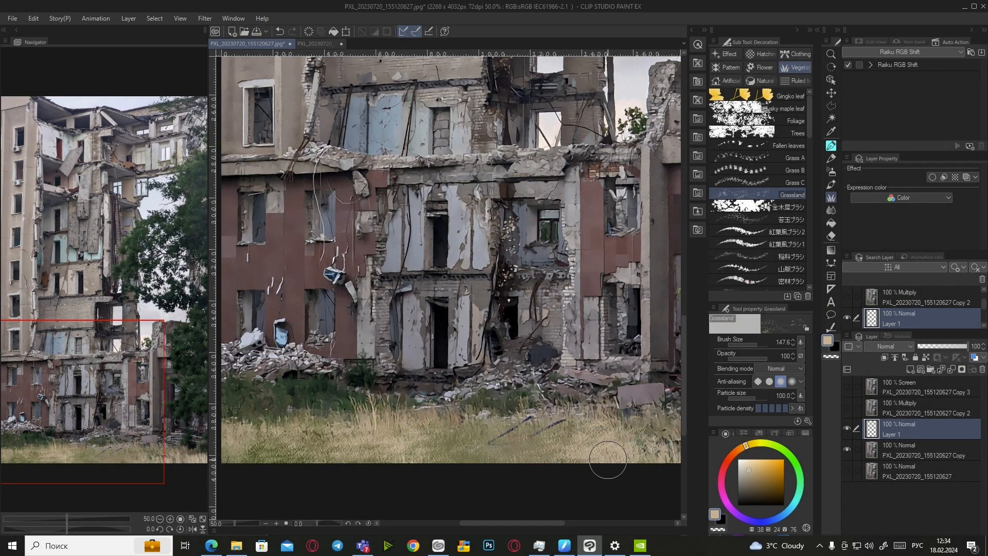
{"action": "scroll", "coordinate": [597, 458], "scroll_direction": "down", "scroll_amount": 2}
{"action": "scroll", "coordinate": [585, 457], "scroll_direction": "up", "scroll_amount": 2}
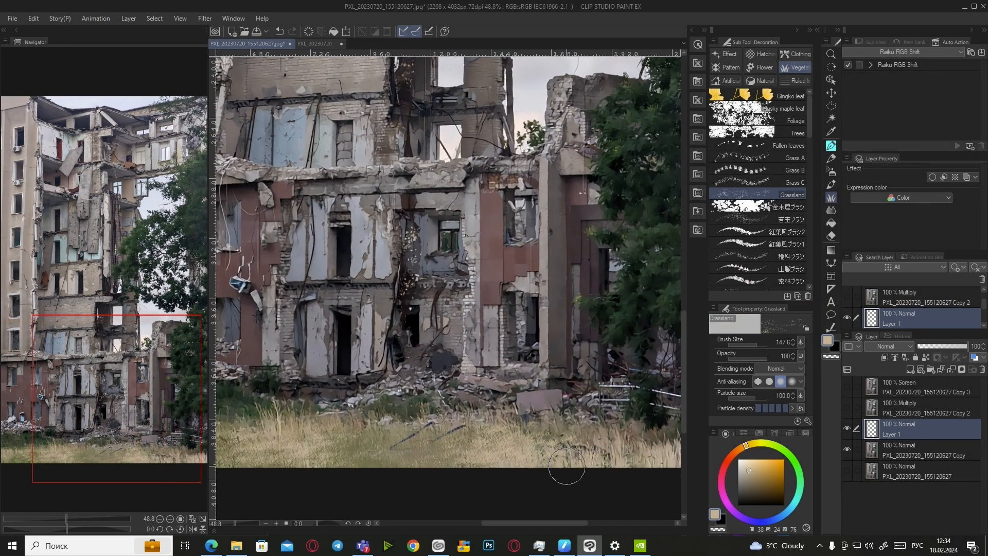
{"action": "scroll", "coordinate": [575, 463], "scroll_direction": "down", "scroll_amount": 1}
{"action": "scroll", "coordinate": [592, 456], "scroll_direction": "up", "scroll_amount": 1}
{"action": "left_click", "coordinate": [598, 440], "text": "alt"}
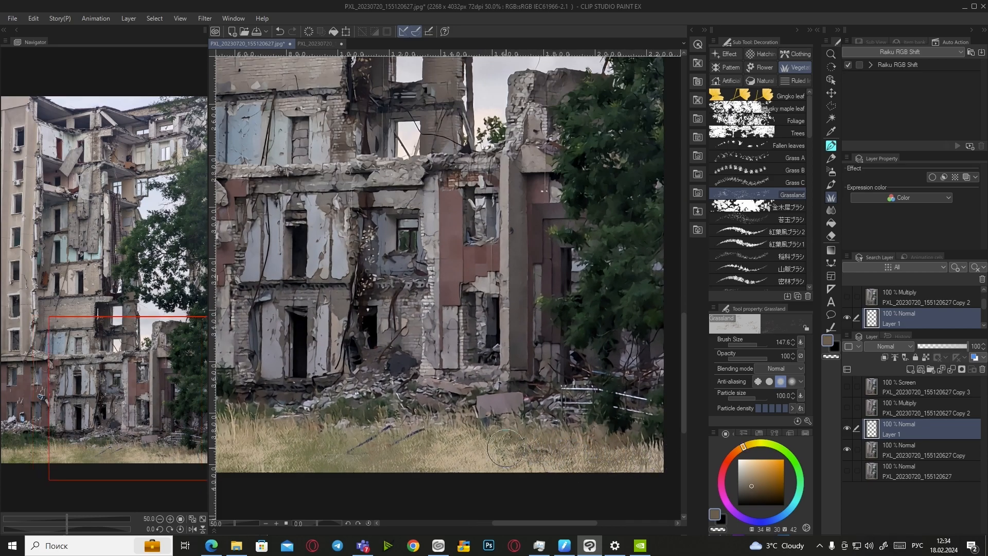
{"action": "left_click", "coordinate": [338, 438], "text": "alt"}
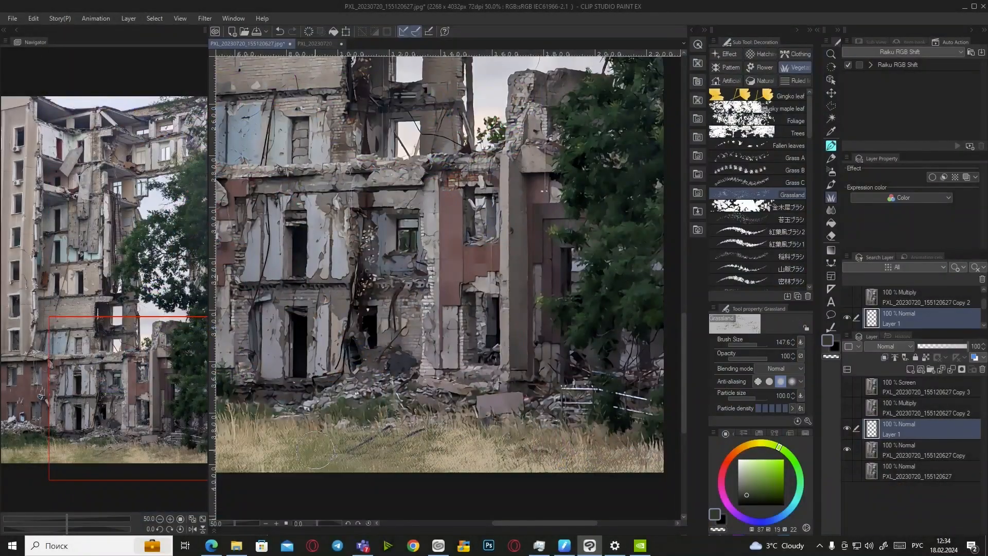
{"action": "left_click_drag", "start_coordinate": [648, 460], "coordinate": [582, 460]}
Paint a lighter grass stroke at lower left and resample tan and olive grass tones
{"action": "mouse_move", "coordinate": [420, 462]}
{"action": "left_mouse_down"}
{"action": "mouse_move", "coordinate": [355, 463]}
{"action": "mouse_move", "coordinate": [365, 443]}
{"action": "mouse_move", "coordinate": [319, 447]}
{"action": "left_mouse_up"}
{"action": "scroll", "coordinate": [509, 434], "scroll_direction": "down", "scroll_amount": 2}
{"action": "left_click", "coordinate": [305, 446], "text": "alt"}
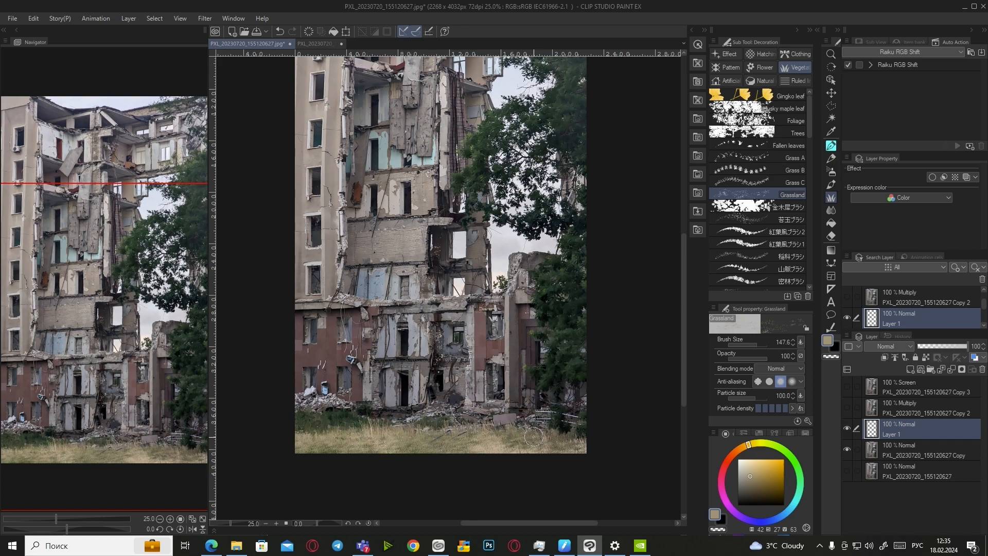
{"action": "scroll", "coordinate": [447, 435], "scroll_direction": "up", "scroll_amount": 3}
{"action": "scroll", "coordinate": [449, 427], "scroll_direction": "down", "scroll_amount": 1}
{"action": "left_click", "coordinate": [327, 398], "text": "alt"}
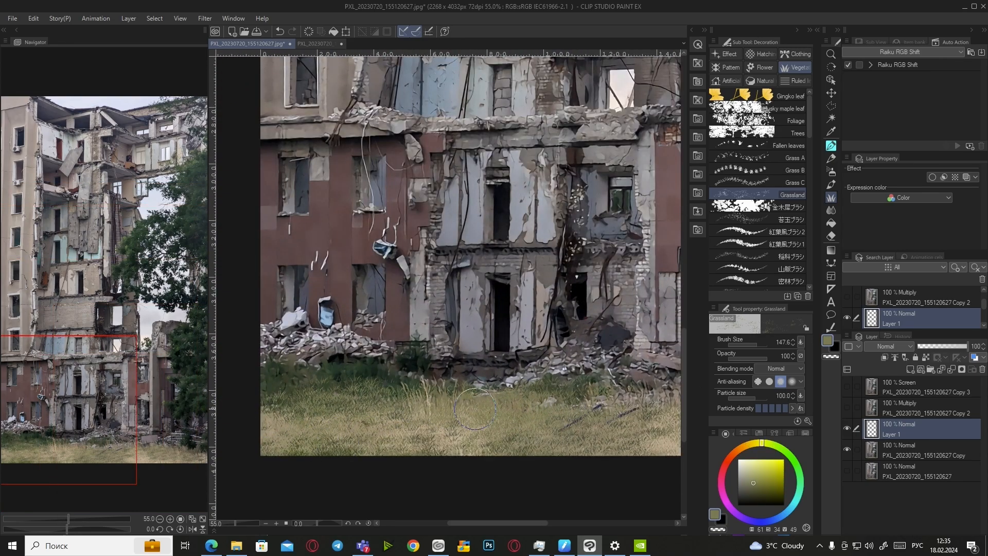
{"action": "scroll", "coordinate": [608, 411], "scroll_direction": "down", "scroll_amount": 2}
{"action": "scroll", "coordinate": [609, 422], "scroll_direction": "up", "scroll_amount": 3}
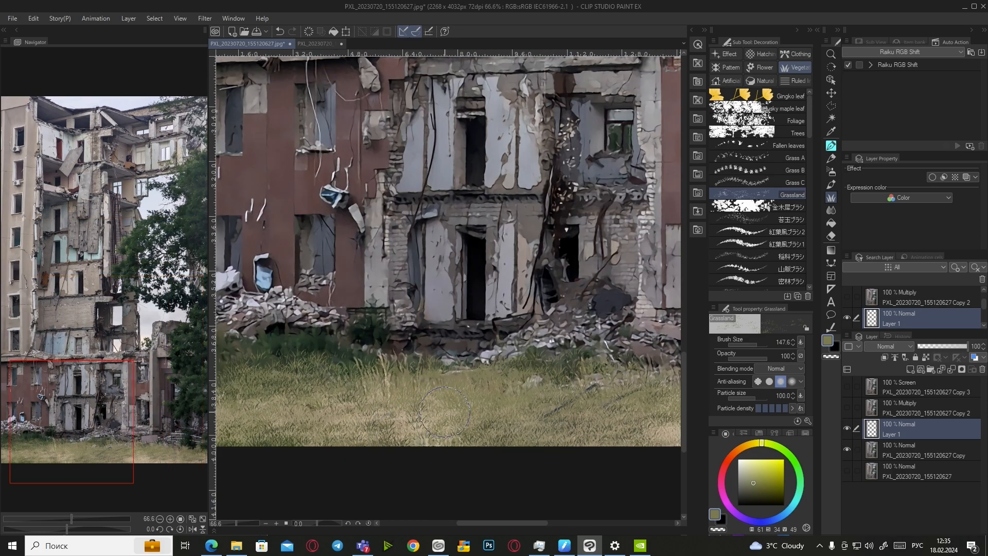
Apply Edit > Smart Smoothing at Strong intensity to the photo
{"action": "left_click", "coordinate": [33, 18]}
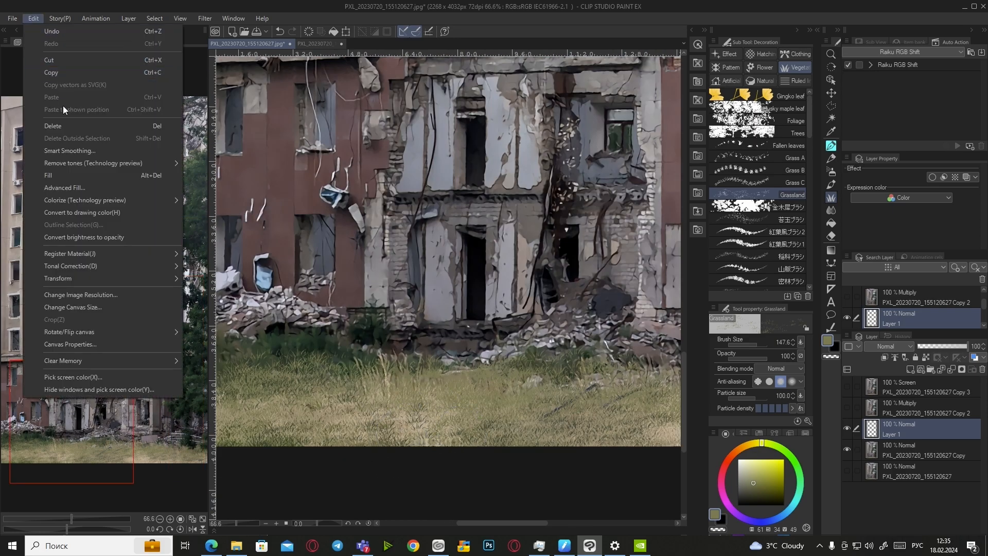
{"action": "left_click", "coordinate": [82, 150]}
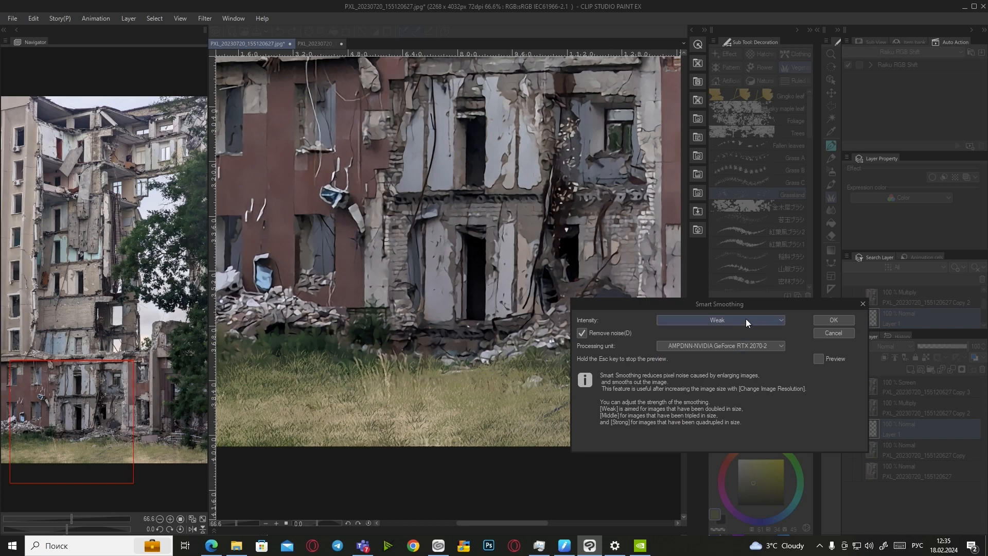
{"action": "left_click", "coordinate": [817, 359]}
{"action": "left_click", "coordinate": [668, 323]}
{"action": "left_click", "coordinate": [675, 352]}
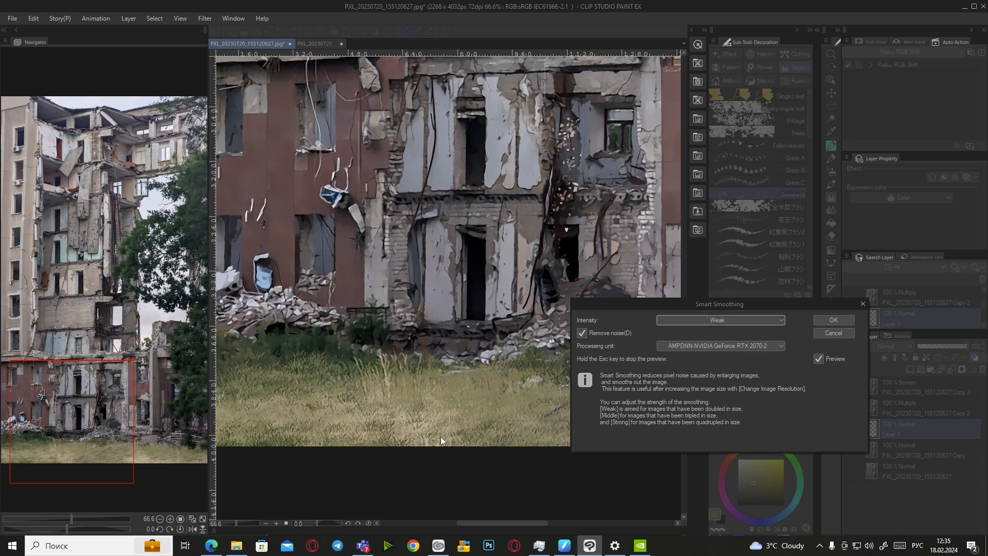
{"action": "scroll", "coordinate": [311, 428], "scroll_direction": "down", "scroll_amount": 3}
{"action": "scroll", "coordinate": [311, 428], "scroll_direction": "down", "scroll_amount": 2}
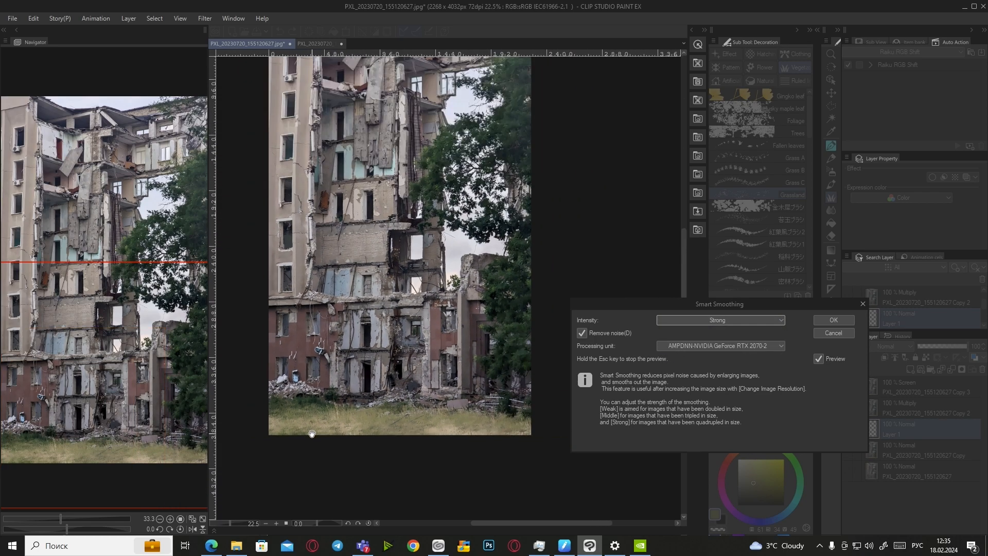
{"action": "left_click", "coordinate": [829, 320]}
{"action": "scroll", "coordinate": [458, 443], "scroll_direction": "up", "scroll_amount": 2}
{"action": "scroll", "coordinate": [460, 444], "scroll_direction": "up", "scroll_amount": 2}
{"action": "scroll", "coordinate": [461, 445], "scroll_direction": "down", "scroll_amount": 5}
{"action": "scroll", "coordinate": [401, 420], "scroll_direction": "up", "scroll_amount": 4}
Sample light olive and tan grass colours and paint grass strokes across the bottom meadow
{"action": "scroll", "coordinate": [353, 414], "scroll_direction": "down", "scroll_amount": 6}
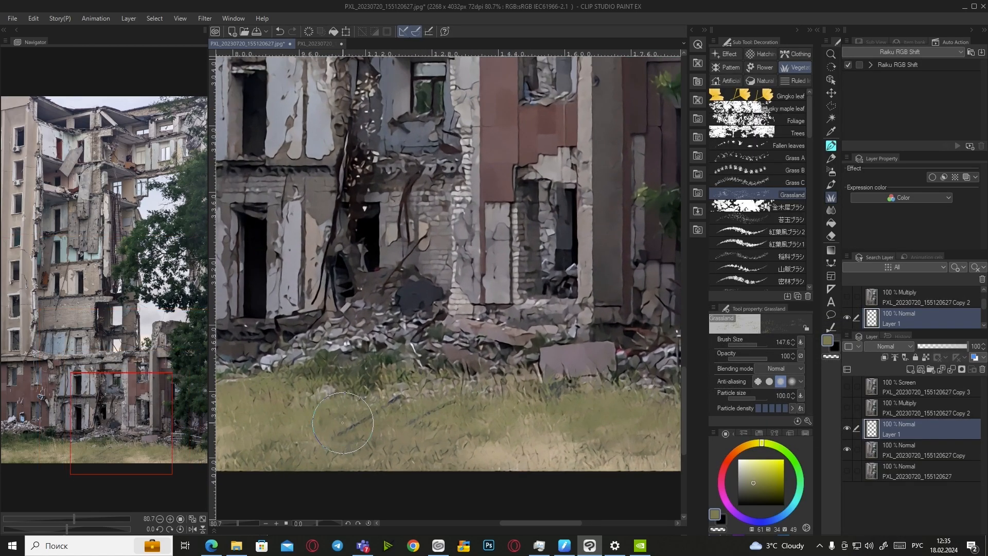
{"action": "scroll", "coordinate": [484, 427], "scroll_direction": "up", "scroll_amount": 6}
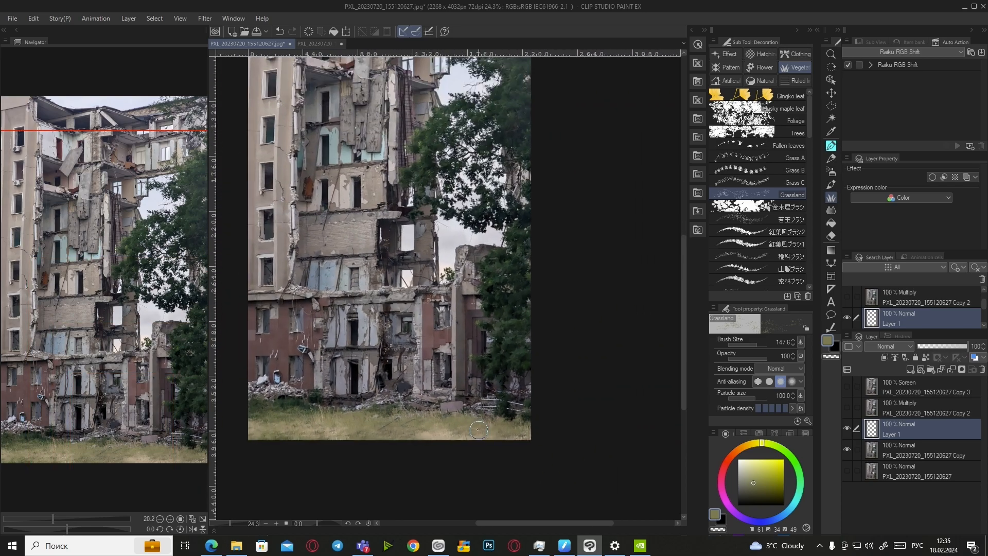
{"action": "left_click", "coordinate": [392, 401], "text": "alt"}
{"action": "left_click", "coordinate": [374, 424], "text": "alt"}
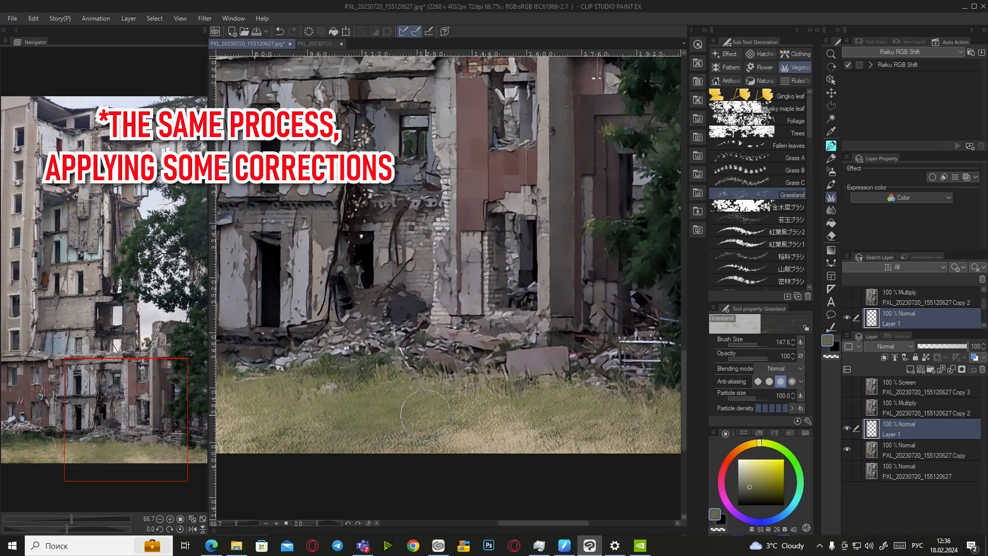
{"action": "left_click", "coordinate": [262, 438], "text": "alt"}
{"action": "left_click_drag", "start_coordinate": [344, 427], "coordinate": [427, 423]}
{"action": "scroll", "coordinate": [649, 413], "scroll_direction": "down", "scroll_amount": 3}
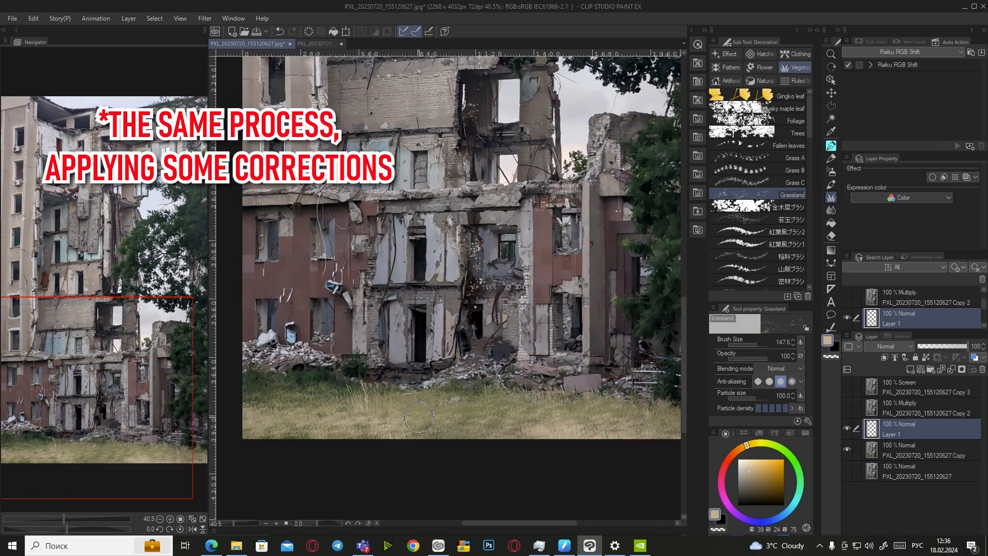
{"action": "scroll", "coordinate": [458, 421], "scroll_direction": "down", "scroll_amount": 2}
{"action": "scroll", "coordinate": [458, 421], "scroll_direction": "up", "scroll_amount": 4}
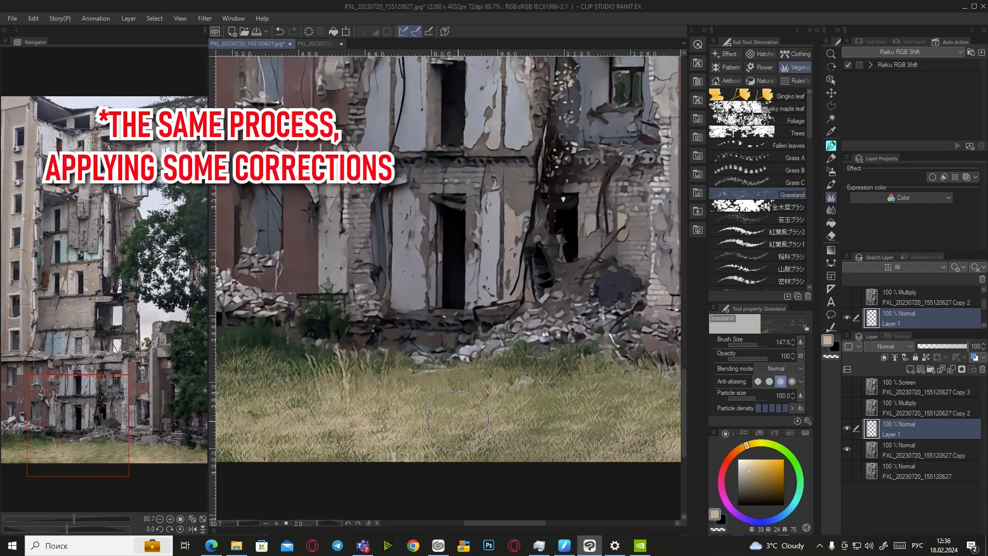
Apply Smart Smoothing again to the repainted grass with preview and noise removal on
{"action": "left_click", "coordinate": [34, 18]}
{"action": "left_click", "coordinate": [72, 280]}
{"action": "left_click", "coordinate": [820, 357]}
{"action": "left_click", "coordinate": [582, 333]}
{"action": "scroll", "coordinate": [461, 439], "scroll_direction": "down", "scroll_amount": 3}
{"action": "left_click_drag", "start_coordinate": [461, 439], "coordinate": [359, 442]}
{"action": "left_click", "coordinate": [582, 333]}
{"action": "left_click", "coordinate": [824, 319]}
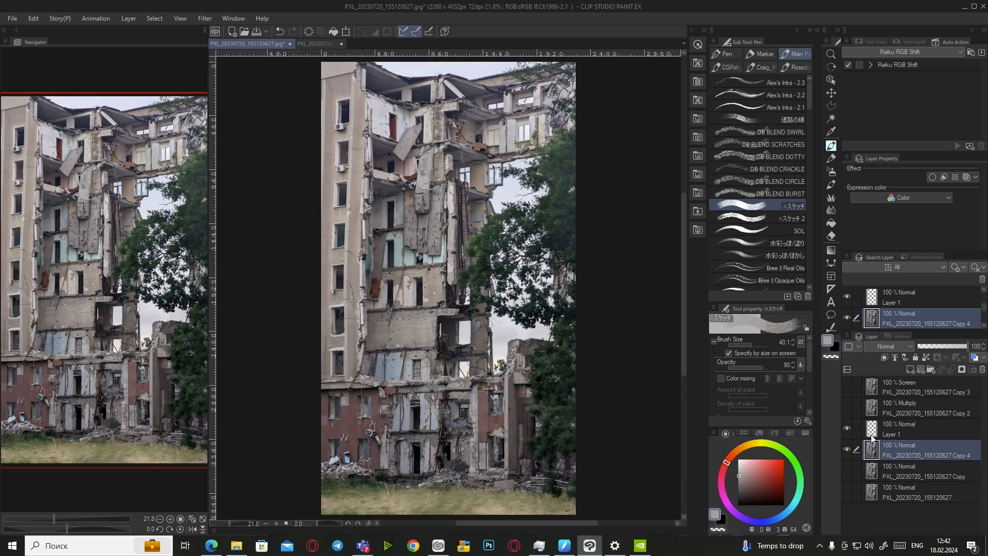
Show the Multiply and Screen copy layers, set the Eyedropper to pick from layer, and select the Sketches pen
{"action": "left_click", "coordinate": [846, 407]}
{"action": "left_click", "coordinate": [847, 386]}
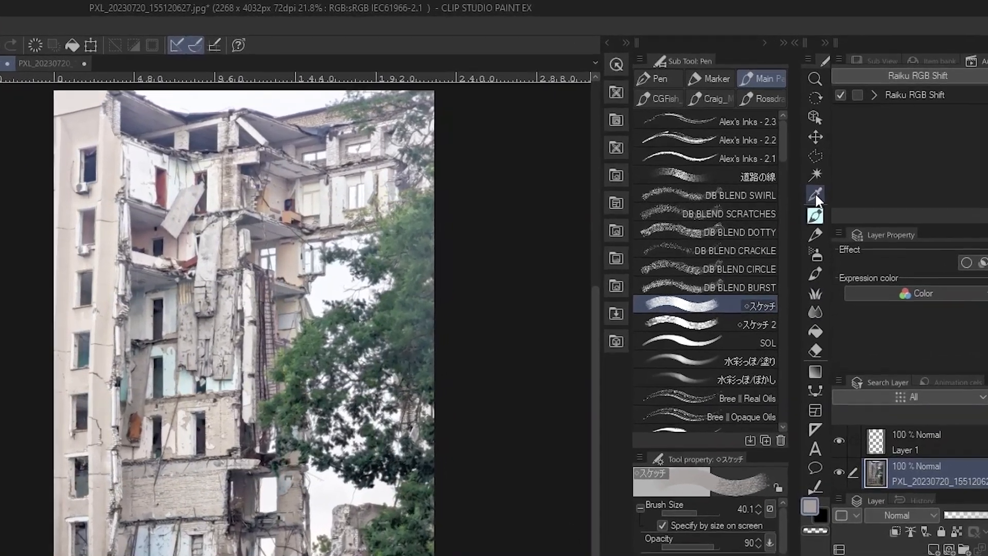
{"action": "left_click", "coordinate": [830, 131]}
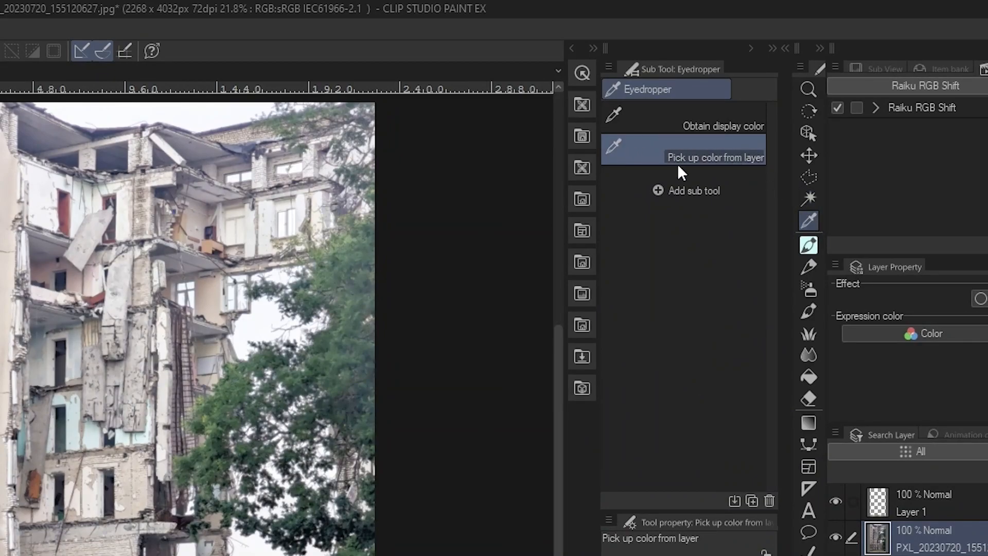
{"action": "left_click", "coordinate": [810, 245]}
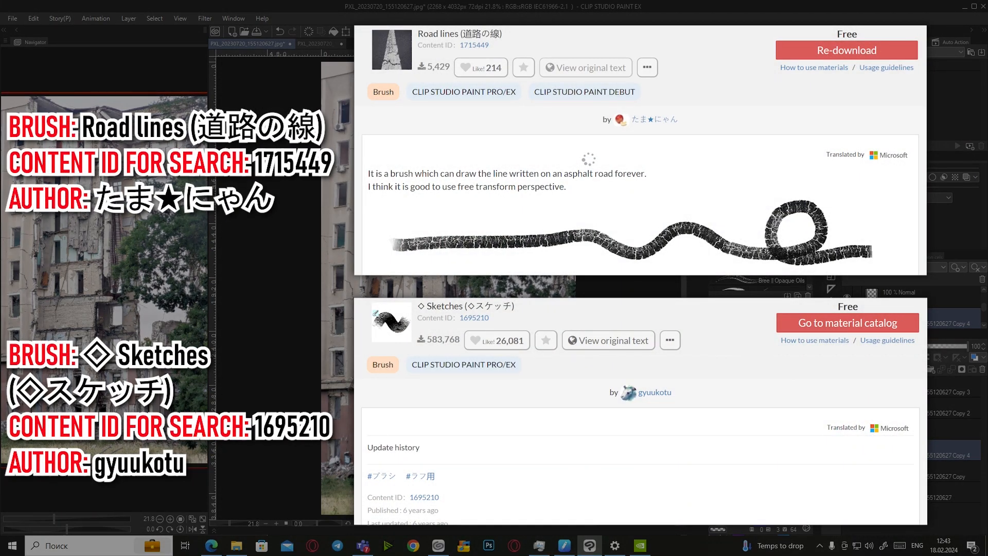
{"action": "scroll", "coordinate": [358, 228], "scroll_direction": "up", "scroll_amount": 10}
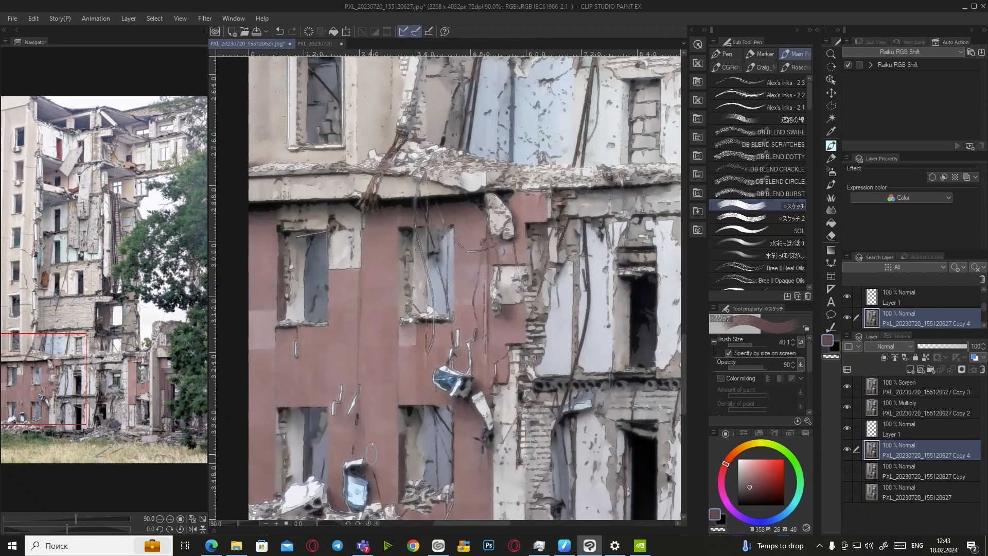
Set the brush size to 16.1 and zoom in on the building's upper roof corner
{"action": "scroll", "coordinate": [358, 229], "scroll_direction": "down", "scroll_amount": 4}
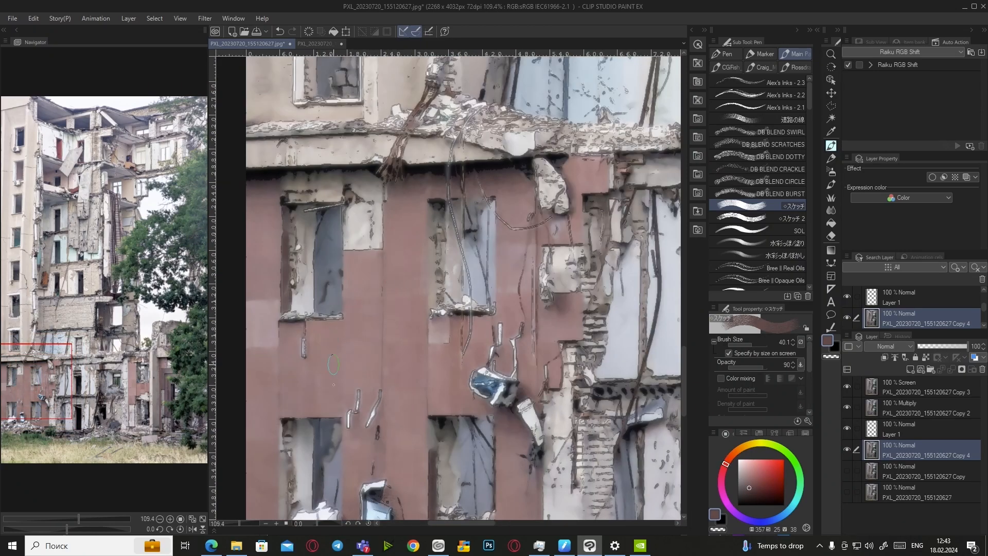
{"action": "scroll", "coordinate": [275, 366], "scroll_direction": "down", "scroll_amount": 5}
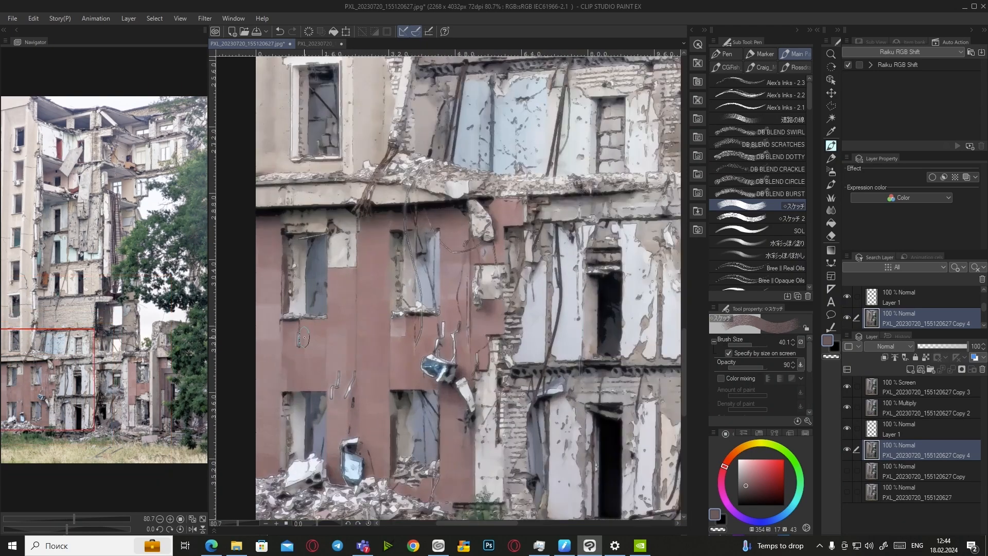
{"action": "scroll", "coordinate": [369, 244], "scroll_direction": "up", "scroll_amount": 6}
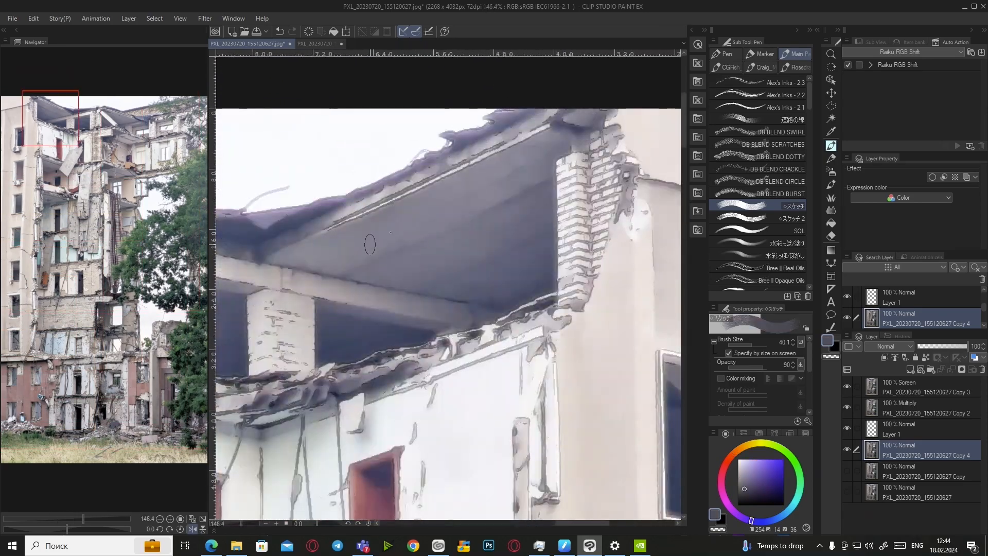
{"action": "left_click", "coordinate": [749, 344]}
{"action": "scroll", "coordinate": [487, 323], "scroll_direction": "down", "scroll_amount": 3}
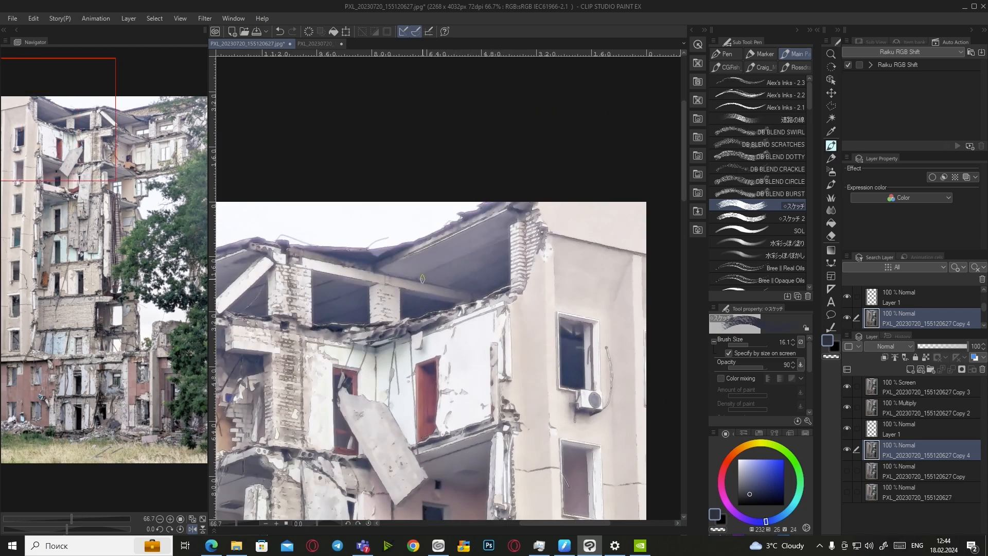
{"action": "scroll", "coordinate": [491, 277], "scroll_direction": "down", "scroll_amount": 2}
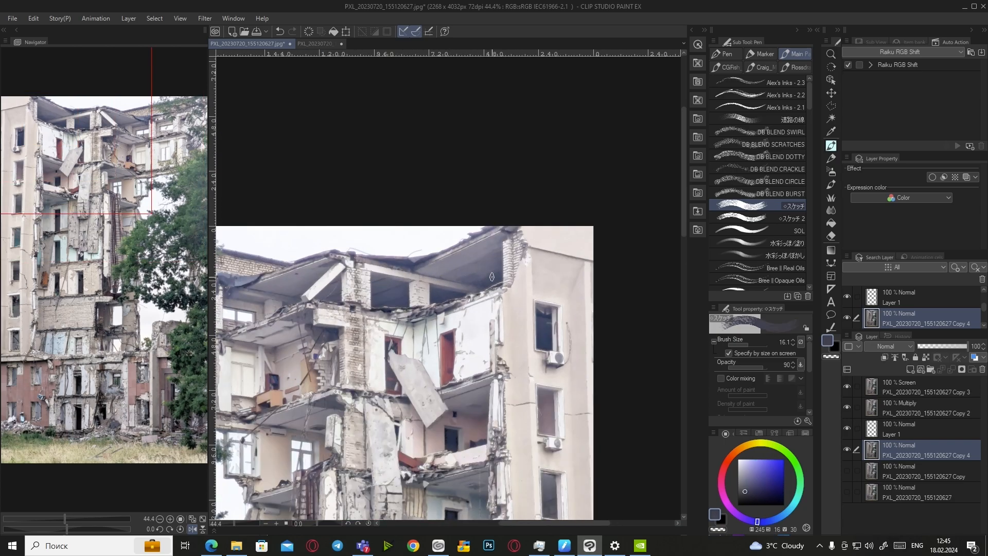
{"action": "scroll", "coordinate": [459, 286], "scroll_direction": "up", "scroll_amount": 4}
{"action": "scroll", "coordinate": [459, 286], "scroll_direction": "down", "scroll_amount": 2}
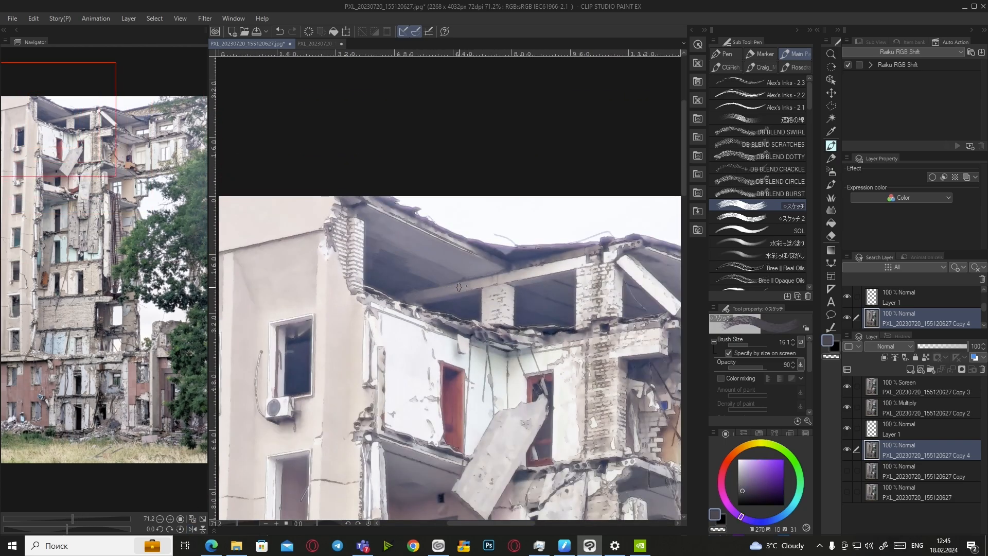
{"action": "scroll", "coordinate": [539, 278], "scroll_direction": "up", "scroll_amount": 1}
{"action": "scroll", "coordinate": [539, 278], "scroll_direction": "down", "scroll_amount": 3}
{"action": "scroll", "coordinate": [525, 293], "scroll_direction": "up", "scroll_amount": 4}
{"action": "scroll", "coordinate": [519, 304], "scroll_direction": "down", "scroll_amount": 1}
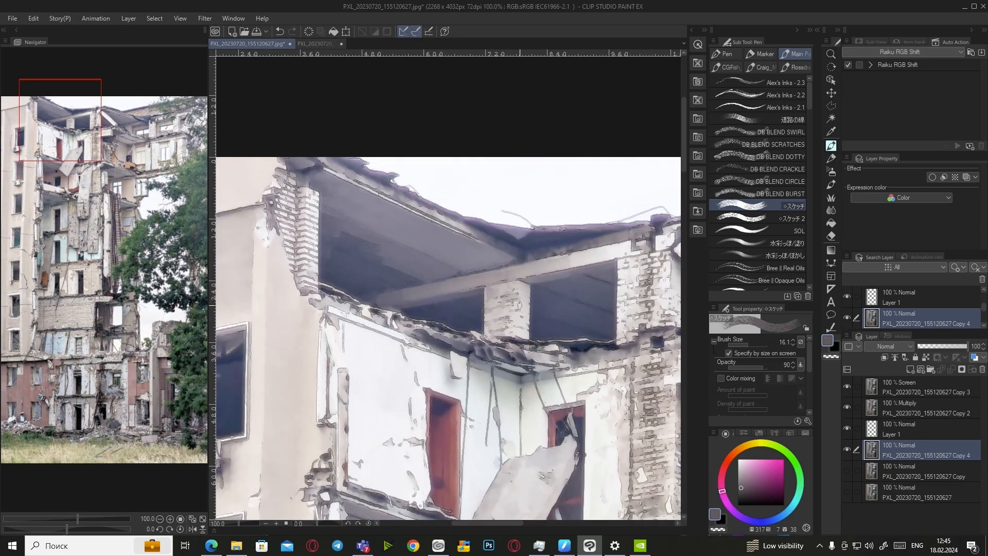
{"action": "scroll", "coordinate": [520, 304], "scroll_direction": "down", "scroll_amount": 5}
{"action": "scroll", "coordinate": [484, 414], "scroll_direction": "up", "scroll_amount": 4}
Sample a greenish canvas colour, paint a short facade stroke, then sample a reddish grey
{"action": "left_click", "coordinate": [509, 387], "text": "alt"}
{"action": "mouse_move", "coordinate": [488, 403]}
{"action": "left_mouse_down"}
{"action": "mouse_move", "coordinate": [465, 390]}
{"action": "mouse_move", "coordinate": [461, 457]}
{"action": "mouse_move", "coordinate": [471, 443]}
{"action": "mouse_move", "coordinate": [448, 490]}
{"action": "left_mouse_up"}
{"action": "scroll", "coordinate": [463, 396], "scroll_direction": "down", "scroll_amount": 2}
{"action": "left_click", "coordinate": [442, 443], "text": "alt"}
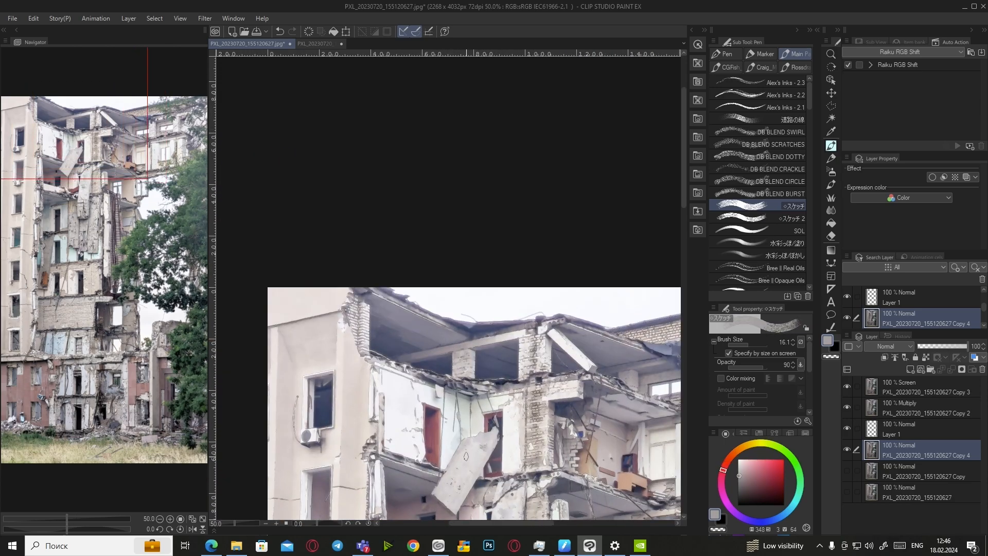
{"action": "scroll", "coordinate": [448, 490], "scroll_direction": "up", "scroll_amount": 5}
Browse the CGFish and Rossdraws brush groups, then pick the 道路の線 brush from Main
{"action": "scroll", "coordinate": [812, 120], "scroll_direction": "down", "scroll_amount": 4}
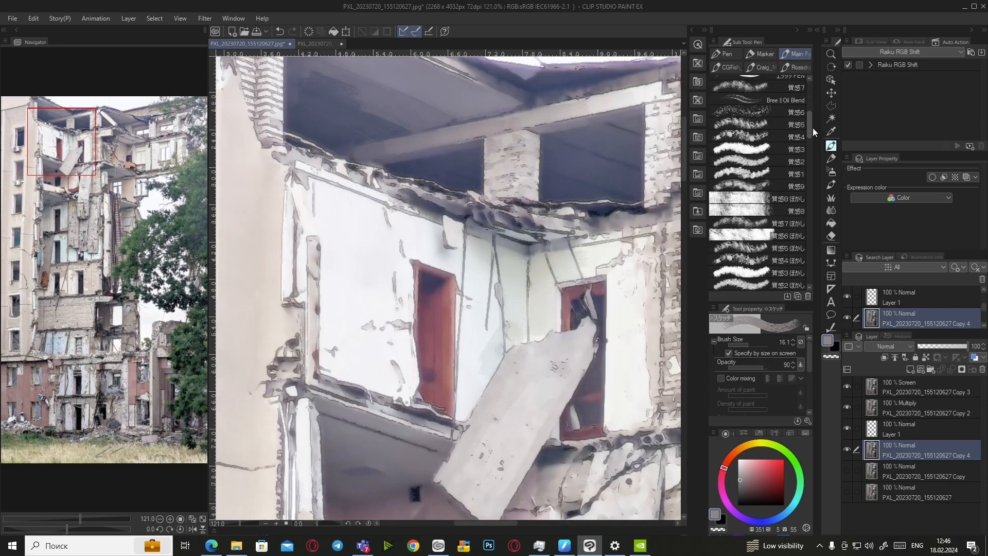
{"action": "left_click", "coordinate": [726, 67]}
{"action": "left_click_drag", "start_coordinate": [809, 167], "coordinate": [809, 104]}
{"action": "left_click", "coordinate": [796, 67]}
{"action": "left_click_drag", "start_coordinate": [809, 259], "coordinate": [813, 221]}
{"action": "left_click", "coordinate": [726, 68]}
{"action": "scroll", "coordinate": [772, 219], "scroll_direction": "down", "scroll_amount": 3}
{"action": "scroll", "coordinate": [768, 224], "scroll_direction": "up", "scroll_amount": 5}
{"action": "left_click", "coordinate": [795, 55]}
{"action": "left_click", "coordinate": [779, 100]}
Mirror the view and shade the wall and area above the window with sampled greyish tones
{"action": "left_click", "coordinate": [193, 529]}
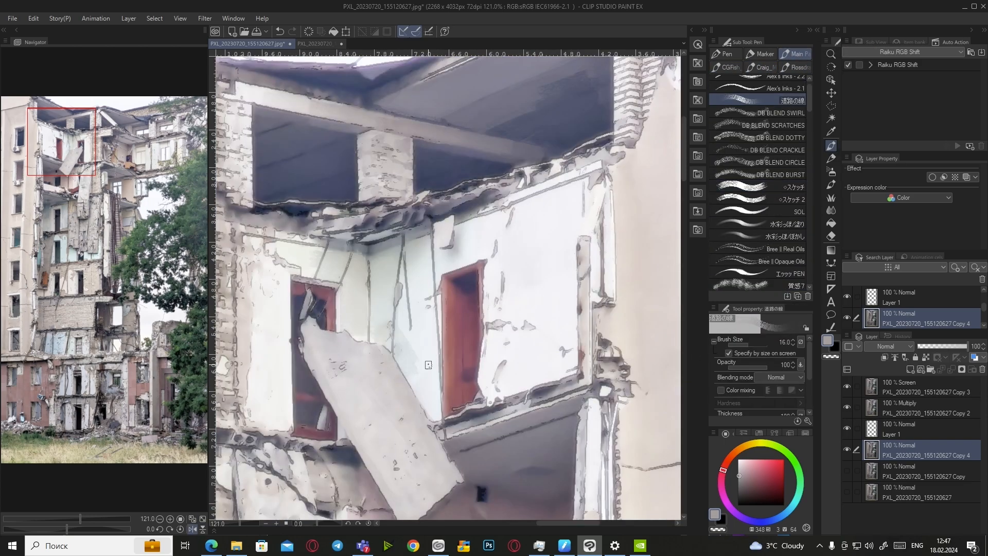
{"action": "scroll", "coordinate": [428, 368], "scroll_direction": "down", "scroll_amount": 6}
{"action": "scroll", "coordinate": [452, 373], "scroll_direction": "up", "scroll_amount": 2}
{"action": "scroll", "coordinate": [452, 372], "scroll_direction": "down", "scroll_amount": 1}
{"action": "left_click", "coordinate": [464, 446], "text": "alt"}
{"action": "scroll", "coordinate": [454, 230], "scroll_direction": "up", "scroll_amount": 3}
{"action": "left_click", "coordinate": [468, 459], "text": "alt"}
{"action": "scroll", "coordinate": [509, 350], "scroll_direction": "down", "scroll_amount": 3}
{"action": "scroll", "coordinate": [515, 342], "scroll_direction": "up", "scroll_amount": 1}
{"action": "left_click_drag", "start_coordinate": [543, 254], "coordinate": [509, 295]}
{"action": "key", "text": "h"}
{"action": "left_click", "coordinate": [378, 272], "text": "alt"}
{"action": "left_click_drag", "start_coordinate": [376, 256], "coordinate": [393, 288]}
Sample a dark pinkish grey and paint a stroke along the roof ledge
{"action": "left_click", "coordinate": [369, 312], "text": "alt"}
{"action": "left_click", "coordinate": [406, 292], "text": "alt"}
{"action": "left_click", "coordinate": [387, 267], "text": "alt"}
{"action": "left_click", "coordinate": [371, 261], "text": "alt"}
{"action": "scroll", "coordinate": [357, 288], "scroll_direction": "up", "scroll_amount": 4}
{"action": "left_click", "coordinate": [340, 317], "text": "alt"}
{"action": "left_click_drag", "start_coordinate": [296, 328], "coordinate": [592, 264]}
Paint the roof interior with a bluish grey sampled from the roof
{"action": "scroll", "coordinate": [416, 321], "scroll_direction": "down", "scroll_amount": 4}
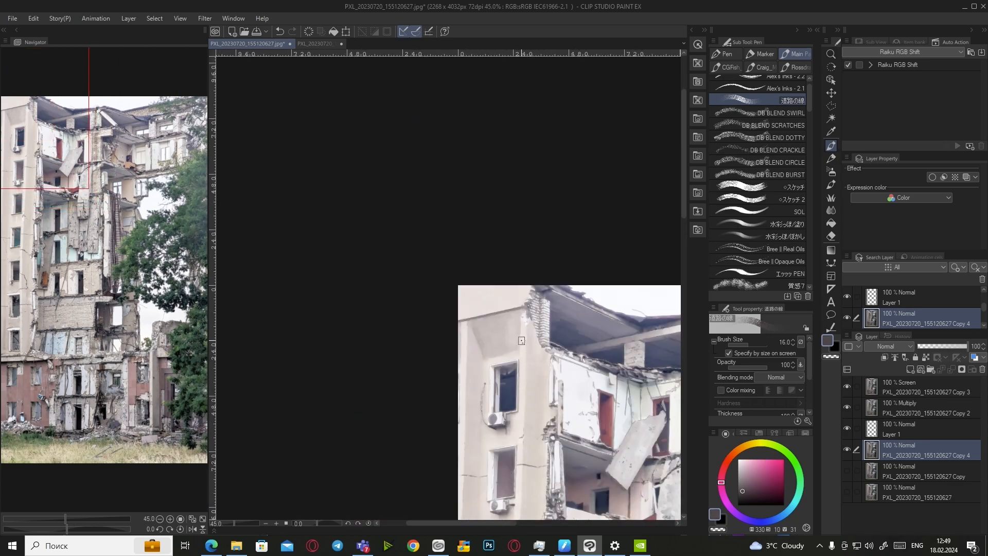
{"action": "scroll", "coordinate": [664, 319], "scroll_direction": "up", "scroll_amount": 3}
{"action": "key", "text": "h"}
{"action": "left_click", "coordinate": [456, 347], "text": "alt"}
{"action": "scroll", "coordinate": [463, 354], "scroll_direction": "down", "scroll_amount": 2}
{"action": "left_click_drag", "start_coordinate": [456, 349], "coordinate": [492, 325]}
Darken the roof opening with strokes of sampled dark navy
{"action": "left_click", "coordinate": [463, 343], "text": "alt"}
{"action": "scroll", "coordinate": [537, 335], "scroll_direction": "down", "scroll_amount": 2}
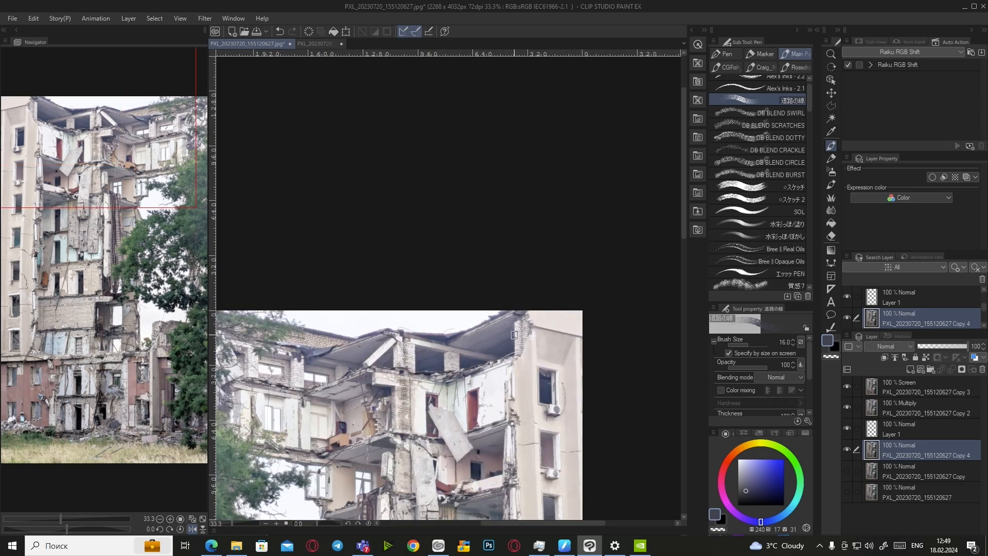
{"action": "scroll", "coordinate": [425, 353], "scroll_direction": "up", "scroll_amount": 5}
{"action": "left_click", "coordinate": [392, 291], "text": "alt"}
{"action": "left_click_drag", "start_coordinate": [423, 280], "coordinate": [524, 246]}
{"action": "scroll", "coordinate": [378, 328], "scroll_direction": "down", "scroll_amount": 2}
{"action": "left_click_drag", "start_coordinate": [365, 397], "coordinate": [492, 350]}
{"action": "scroll", "coordinate": [371, 290], "scroll_direction": "down", "scroll_amount": 2}
{"action": "scroll", "coordinate": [521, 348], "scroll_direction": "down", "scroll_amount": 4}
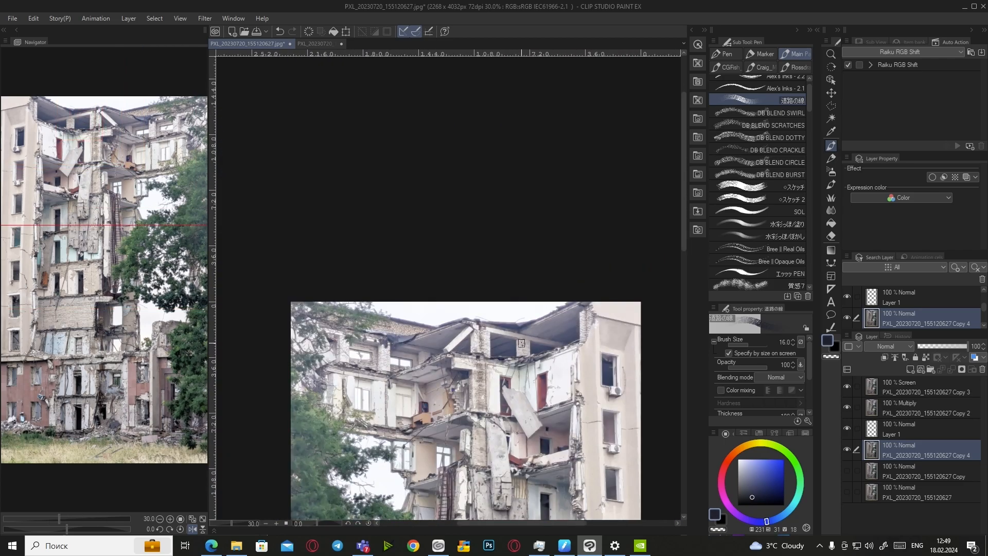
{"action": "scroll", "coordinate": [521, 343], "scroll_direction": "up", "scroll_amount": 5}
Paint strokes beside the brick pillar and into the window recess
{"action": "left_click", "coordinate": [281, 373], "text": "alt"}
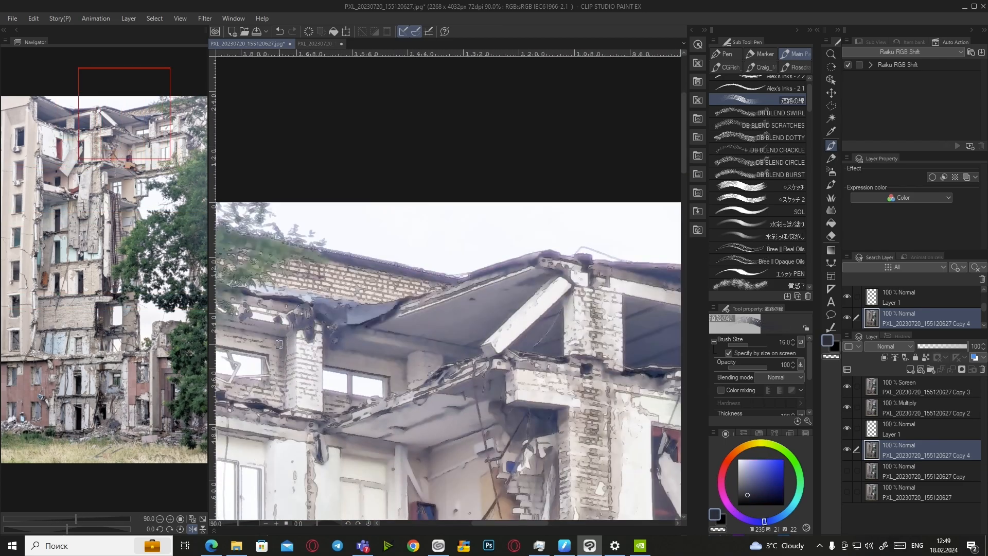
{"action": "left_click_drag", "start_coordinate": [281, 344], "coordinate": [274, 408]}
{"action": "scroll", "coordinate": [275, 381], "scroll_direction": "down", "scroll_amount": 3}
{"action": "key", "text": "h"}
{"action": "scroll", "coordinate": [643, 385], "scroll_direction": "up", "scroll_amount": 3}
{"action": "left_click_drag", "start_coordinate": [572, 334], "coordinate": [652, 321]}
{"action": "scroll", "coordinate": [589, 342], "scroll_direction": "down", "scroll_amount": 3}
Add short dark greyish-purple strokes along the facade edges
{"action": "left_click", "coordinate": [592, 332], "text": "alt"}
{"action": "scroll", "coordinate": [604, 365], "scroll_direction": "up", "scroll_amount": 3}
{"action": "left_click_drag", "start_coordinate": [595, 361], "coordinate": [598, 432]}
{"action": "left_click_drag", "start_coordinate": [560, 369], "coordinate": [561, 407]}
{"action": "left_click_drag", "start_coordinate": [492, 380], "coordinate": [489, 454]}
Sample brownish-grey, purple-grey and dark brownish-red tones from the facade
{"action": "left_click", "coordinate": [423, 381], "text": "alt"}
{"action": "scroll", "coordinate": [423, 381], "scroll_direction": "up", "scroll_amount": 3}
{"action": "left_click", "coordinate": [383, 412], "text": "alt"}
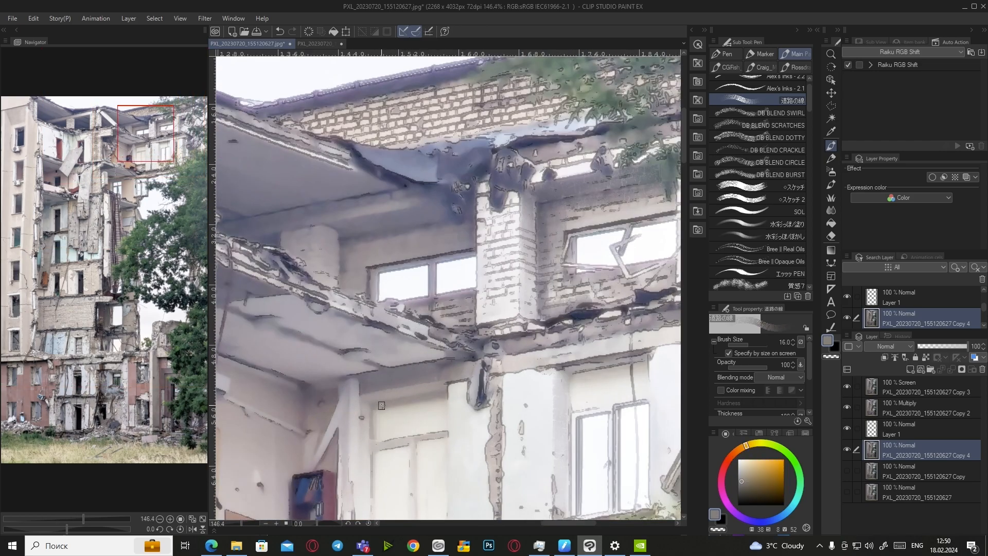
{"action": "left_click", "coordinate": [383, 409], "text": "alt"}
{"action": "scroll", "coordinate": [384, 380], "scroll_direction": "down", "scroll_amount": 4}
{"action": "scroll", "coordinate": [411, 401], "scroll_direction": "up", "scroll_amount": 2}
{"action": "left_click", "coordinate": [414, 402], "text": "alt"}
{"action": "scroll", "coordinate": [415, 398], "scroll_direction": "down", "scroll_amount": 1}
{"action": "scroll", "coordinate": [416, 394], "scroll_direction": "up", "scroll_amount": 3}
{"action": "left_click", "coordinate": [416, 392], "text": "alt"}
{"action": "left_click", "coordinate": [416, 391], "text": "alt"}
Flip the view back and pick a slightly more saturated dark blue-grey
{"action": "key", "text": "h"}
{"action": "scroll", "coordinate": [603, 418], "scroll_direction": "down", "scroll_amount": 4}
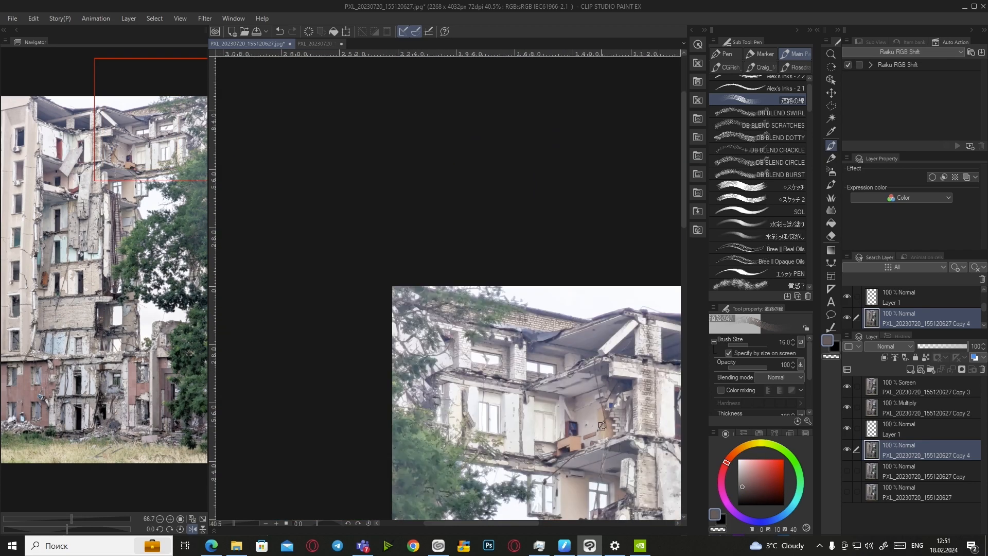
{"action": "scroll", "coordinate": [540, 358], "scroll_direction": "up", "scroll_amount": 1}
{"action": "left_click", "coordinate": [539, 358], "text": "alt"}
{"action": "scroll", "coordinate": [577, 361], "scroll_direction": "down", "scroll_amount": 4}
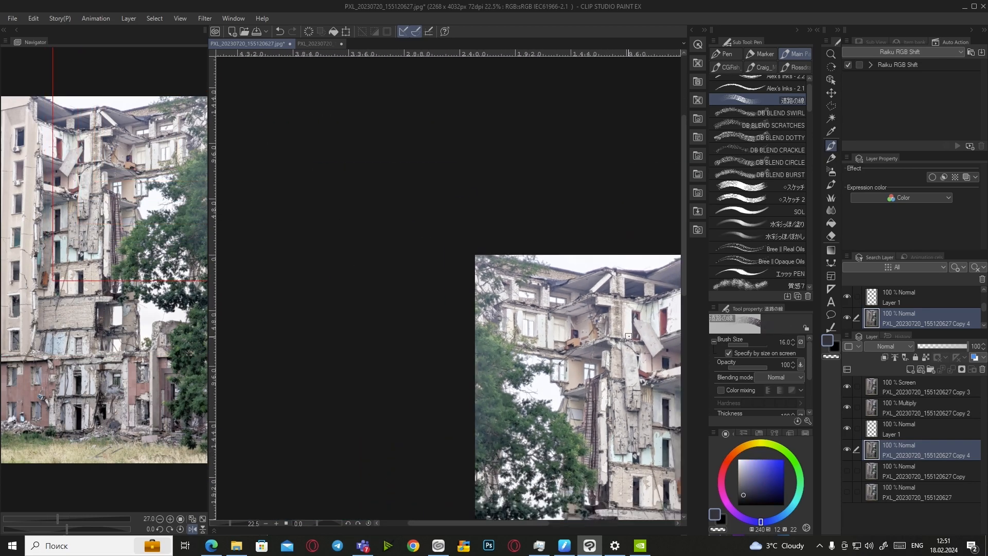
{"action": "scroll", "coordinate": [659, 325], "scroll_direction": "up", "scroll_amount": 1}
{"action": "scroll", "coordinate": [659, 326], "scroll_direction": "up", "scroll_amount": 3}
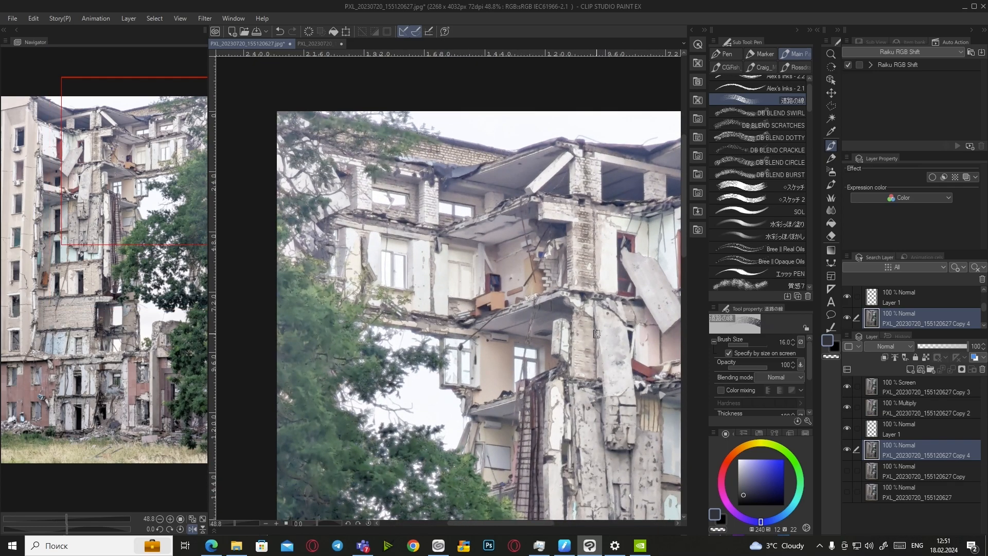
{"action": "scroll", "coordinate": [597, 333], "scroll_direction": "up", "scroll_amount": 2}
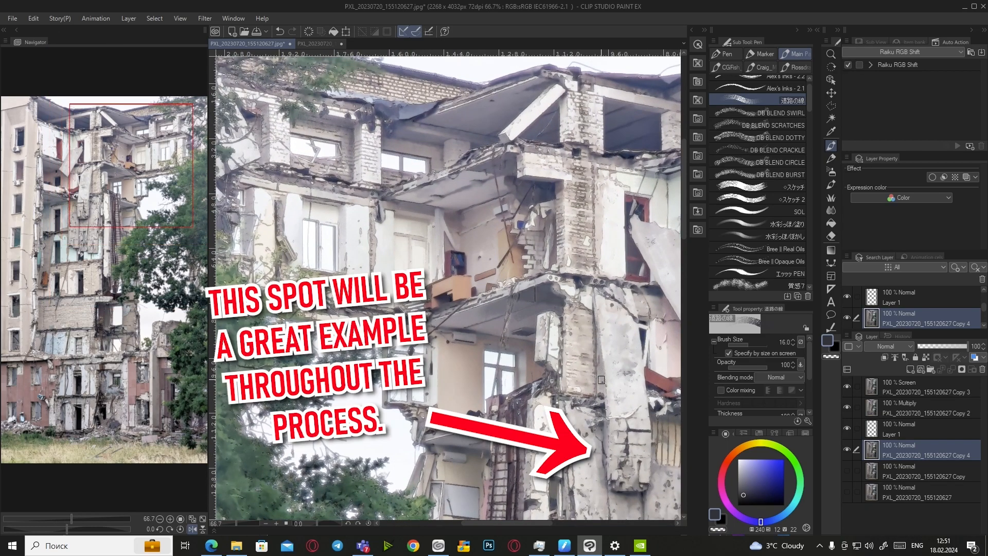
{"action": "left_click", "coordinate": [599, 460], "text": "alt"}
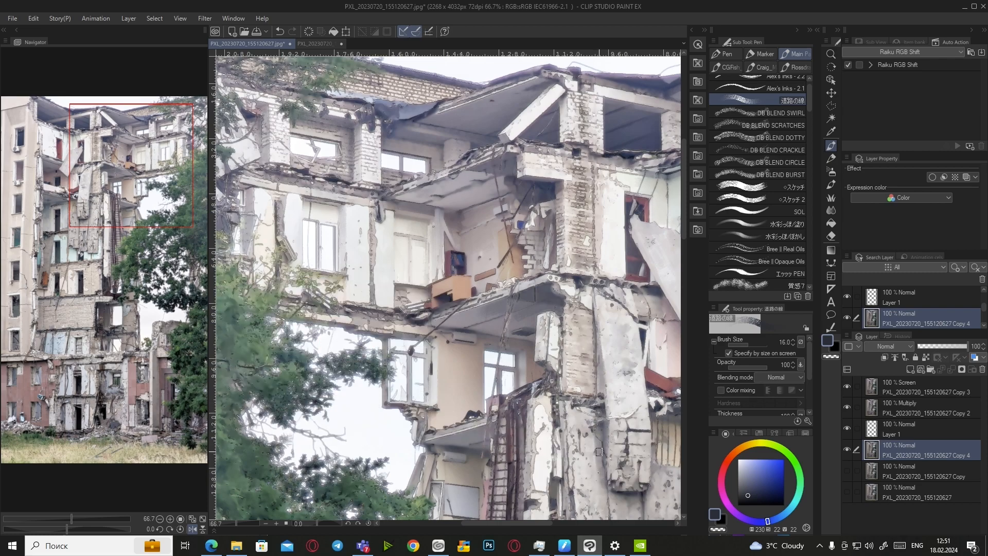
{"action": "scroll", "coordinate": [598, 410], "scroll_direction": "down", "scroll_amount": 2}
{"action": "scroll", "coordinate": [605, 446], "scroll_direction": "up", "scroll_amount": 2}
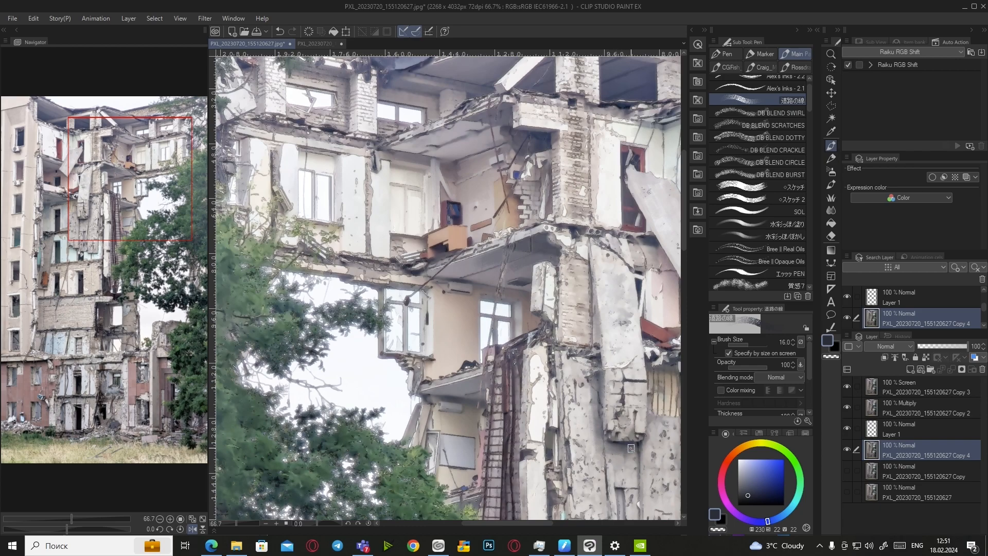
{"action": "scroll", "coordinate": [629, 455], "scroll_direction": "down", "scroll_amount": 3}
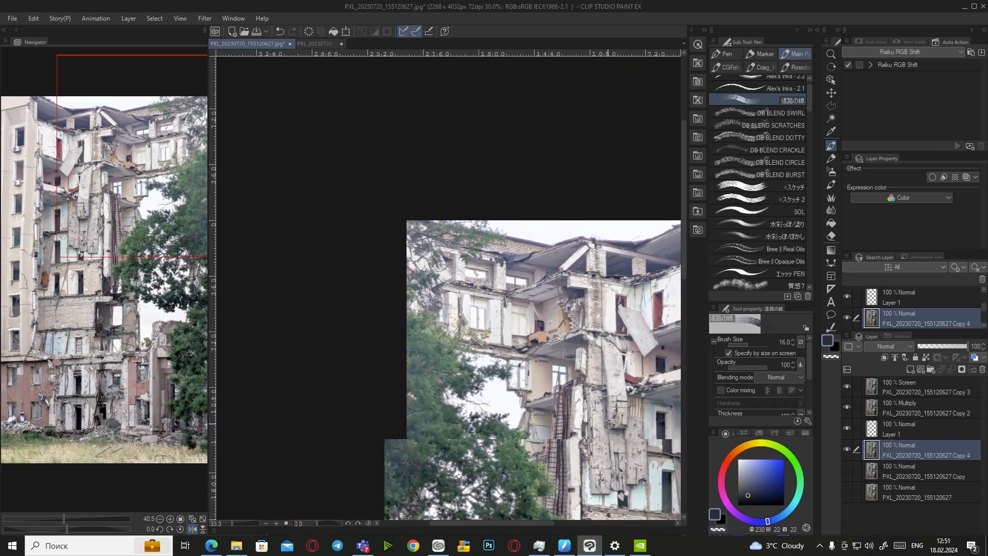
{"action": "scroll", "coordinate": [642, 426], "scroll_direction": "down", "scroll_amount": 1}
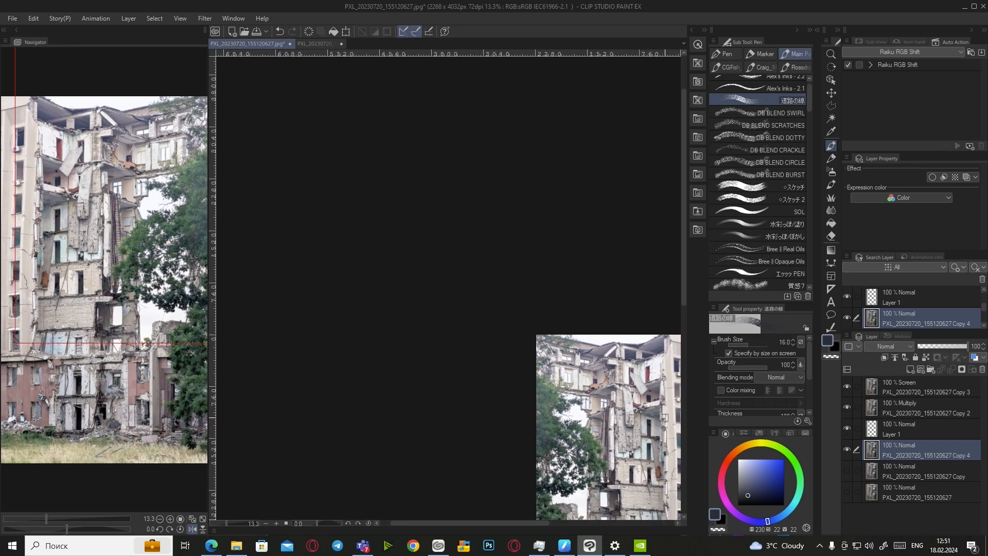
{"action": "scroll", "coordinate": [656, 414], "scroll_direction": "down", "scroll_amount": 3}
{"action": "scroll", "coordinate": [644, 425], "scroll_direction": "up", "scroll_amount": 2}
{"action": "scroll", "coordinate": [637, 435], "scroll_direction": "up", "scroll_amount": 4}
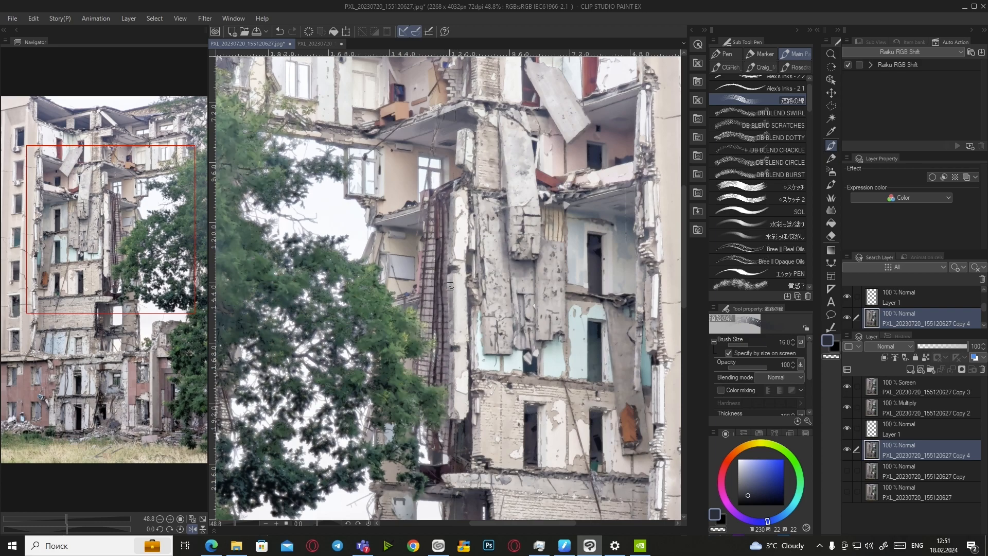
{"action": "scroll", "coordinate": [450, 285], "scroll_direction": "up", "scroll_amount": 1}
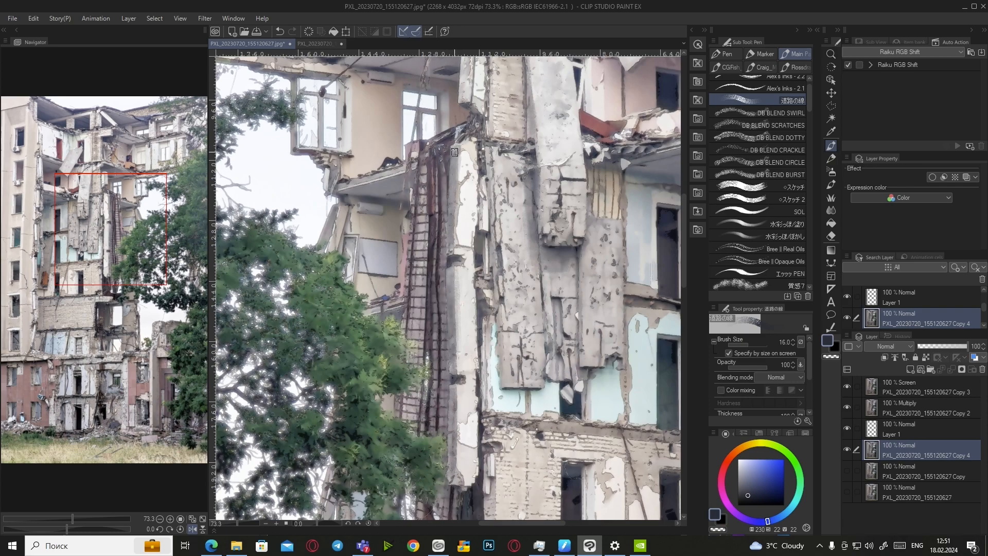
Paint light grey down the wall strip beside the tree, then sample blue, brown and grey
{"action": "left_click", "coordinate": [468, 161], "text": "alt"}
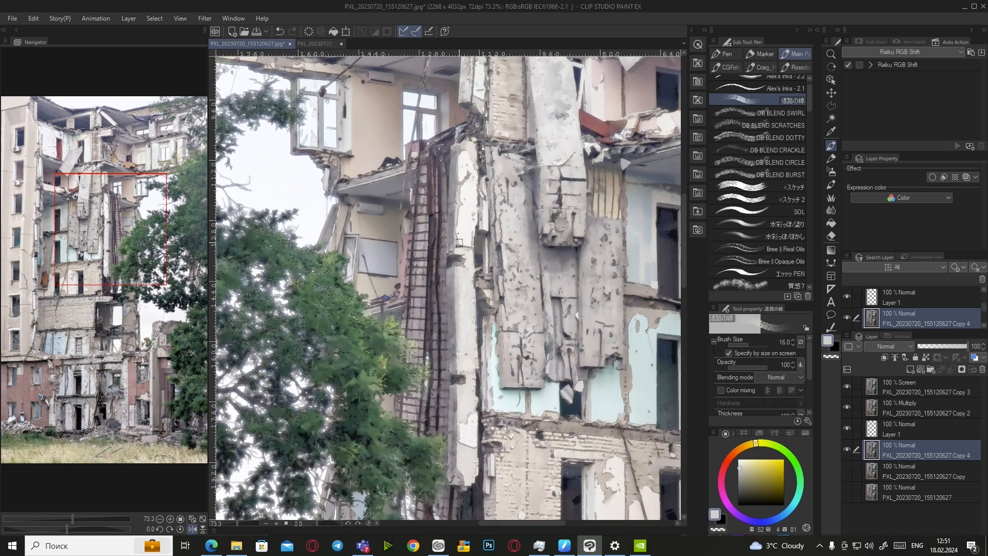
{"action": "mouse_move", "coordinate": [460, 264]}
{"action": "left_mouse_down"}
{"action": "mouse_move", "coordinate": [458, 350]}
{"action": "mouse_move", "coordinate": [459, 275]}
{"action": "left_mouse_up"}
{"action": "left_click_drag", "start_coordinate": [463, 444], "coordinate": [465, 449]}
{"action": "left_click", "coordinate": [453, 478], "text": "alt"}
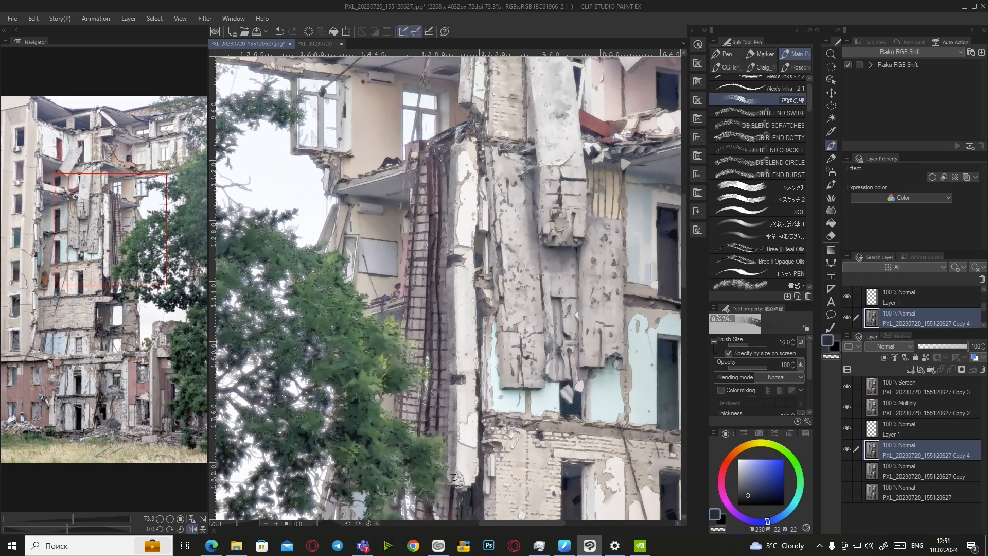
{"action": "scroll", "coordinate": [462, 465], "scroll_direction": "down", "scroll_amount": 4}
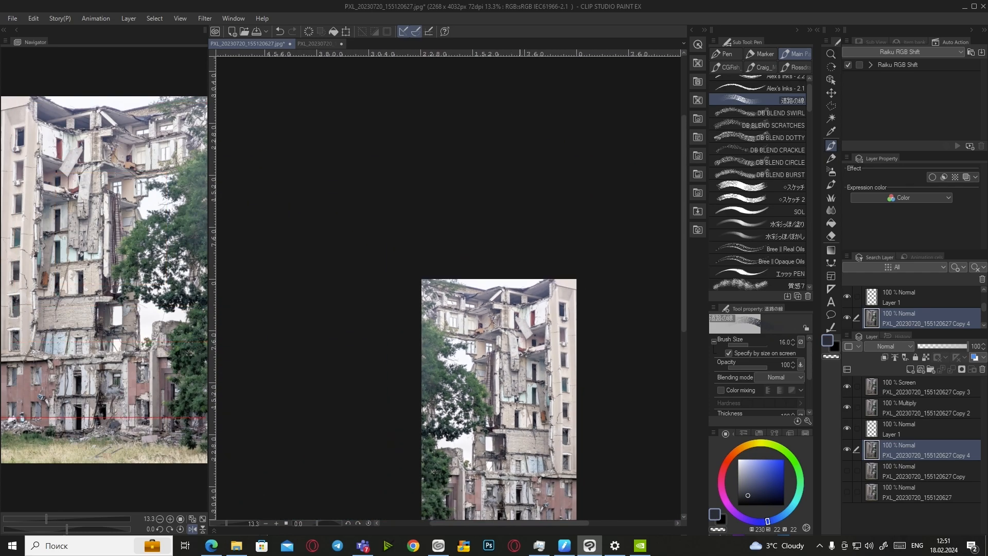
{"action": "scroll", "coordinate": [498, 398], "scroll_direction": "up", "scroll_amount": 1}
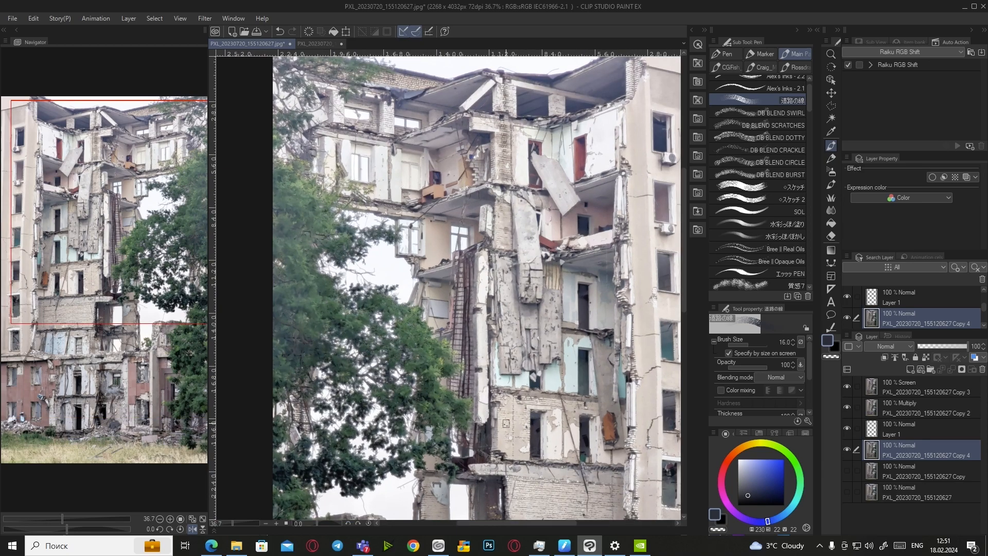
{"action": "left_click", "coordinate": [508, 423], "text": "alt"}
{"action": "scroll", "coordinate": [508, 423], "scroll_direction": "up", "scroll_amount": 3}
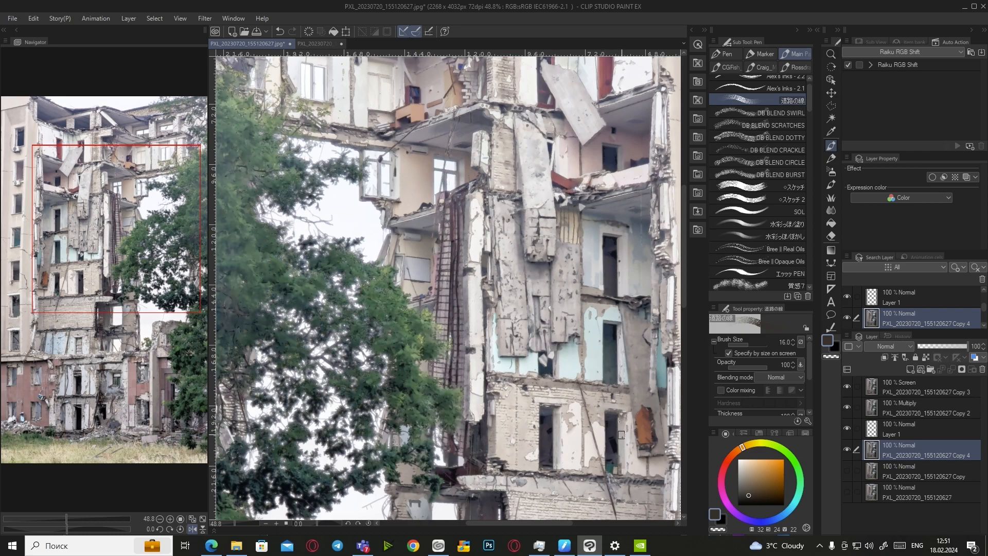
{"action": "left_click", "coordinate": [528, 407], "text": "alt"}
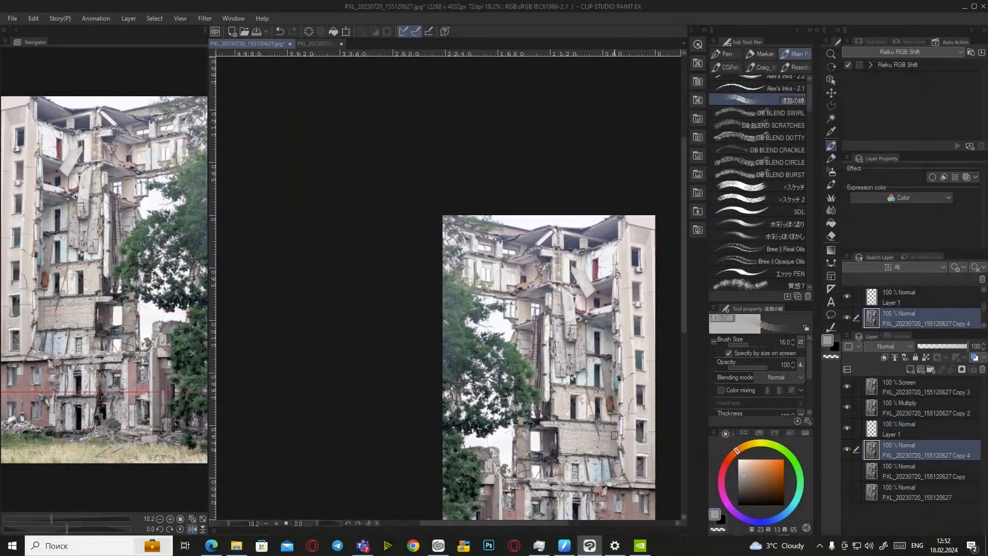
Paint dark strokes along the lower door frame and doorway with sampled wall colours
{"action": "scroll", "coordinate": [531, 441], "scroll_direction": "up", "scroll_amount": 5}
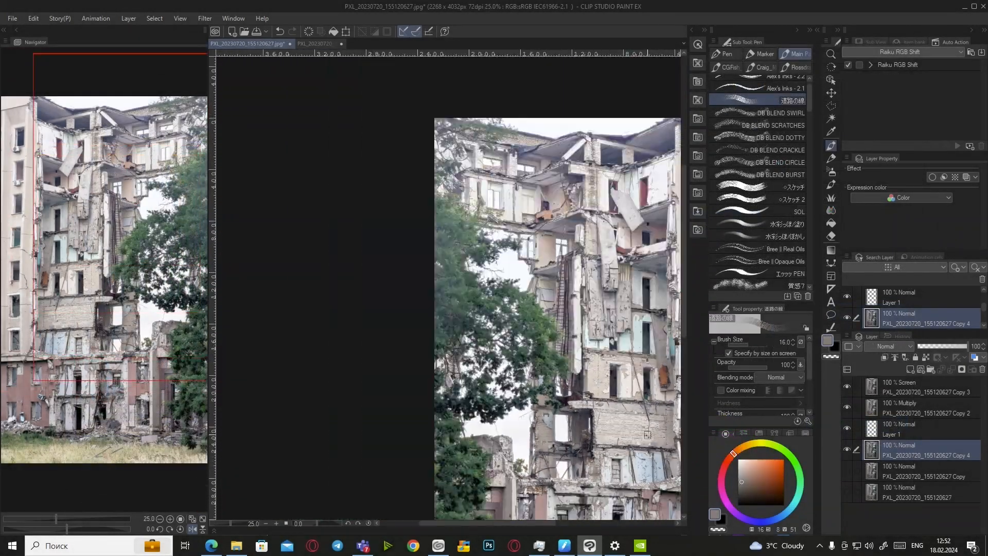
{"action": "scroll", "coordinate": [556, 407], "scroll_direction": "down", "scroll_amount": 8}
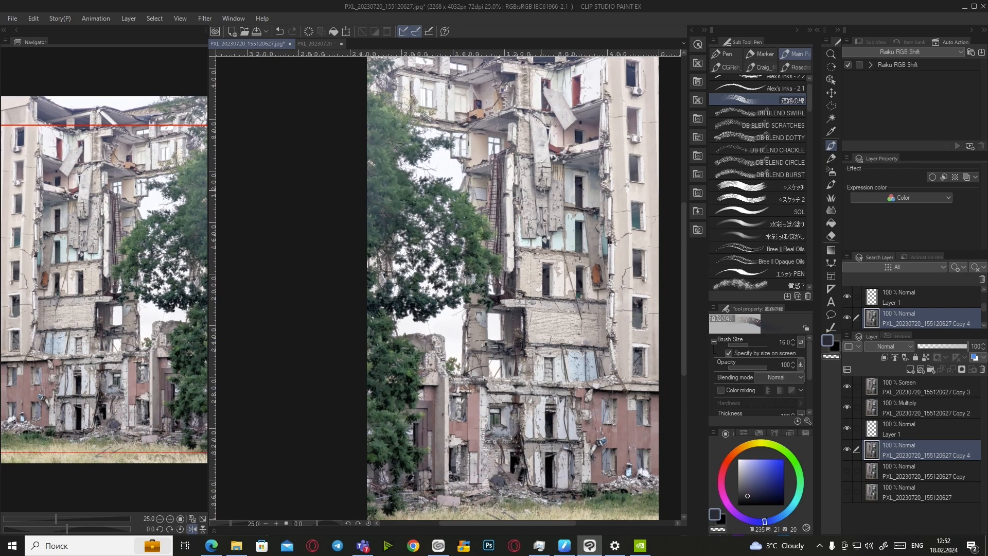
{"action": "scroll", "coordinate": [477, 361], "scroll_direction": "up", "scroll_amount": 6}
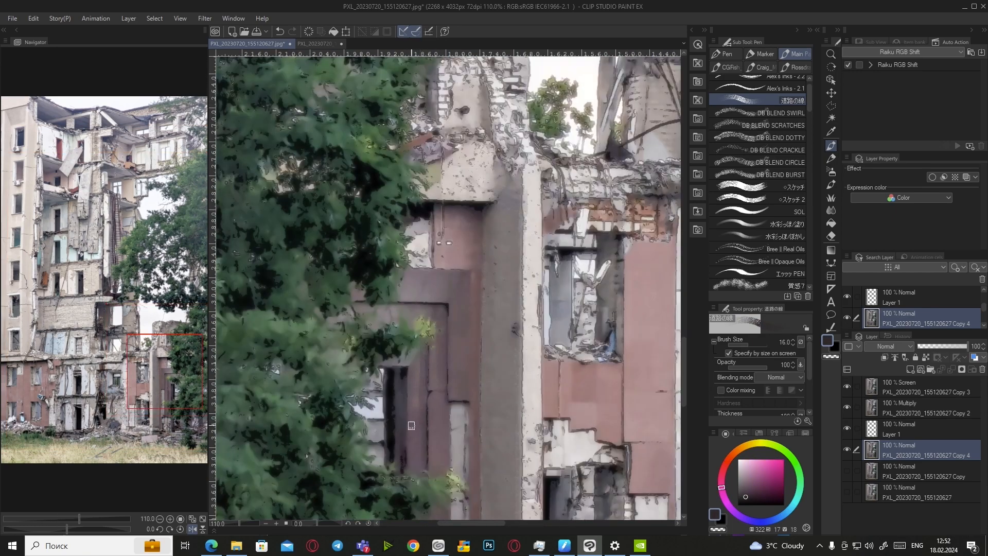
{"action": "mouse_move", "coordinate": [431, 393]}
{"action": "left_mouse_down"}
{"action": "mouse_move", "coordinate": [445, 392]}
{"action": "mouse_move", "coordinate": [445, 495]}
{"action": "left_mouse_up"}
{"action": "left_click", "coordinate": [441, 488], "text": "alt"}
{"action": "scroll", "coordinate": [417, 360], "scroll_direction": "down", "scroll_amount": 4}
{"action": "scroll", "coordinate": [426, 361], "scroll_direction": "up", "scroll_amount": 3}
{"action": "left_click", "coordinate": [426, 432], "text": "alt"}
{"action": "scroll", "coordinate": [530, 373], "scroll_direction": "up", "scroll_amount": 3}
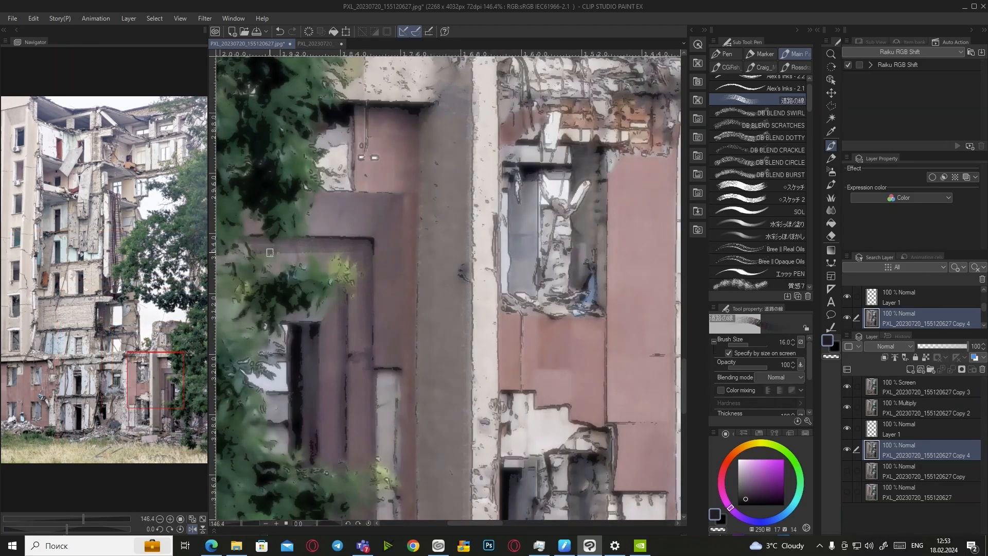
{"action": "scroll", "coordinate": [356, 330], "scroll_direction": "down", "scroll_amount": 4}
{"action": "left_click_drag", "start_coordinate": [383, 313], "coordinate": [382, 344]}
Paint small strokes on the pillar and pick a darker blue-purple colour
{"action": "scroll", "coordinate": [382, 330], "scroll_direction": "down", "scroll_amount": 3}
{"action": "left_click", "coordinate": [395, 218], "text": "alt"}
{"action": "left_click_drag", "start_coordinate": [391, 172], "coordinate": [394, 188]}
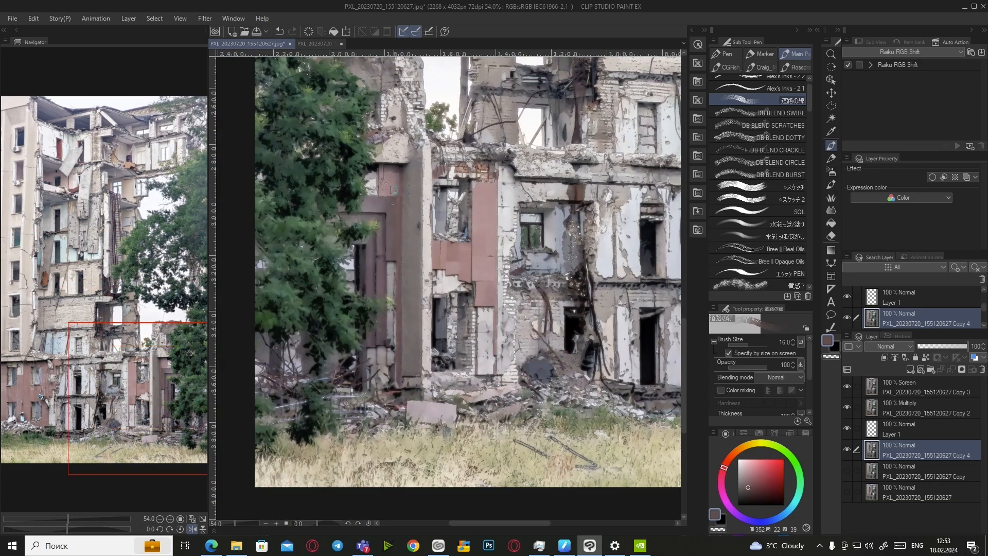
{"action": "scroll", "coordinate": [397, 178], "scroll_direction": "up", "scroll_amount": 3}
{"action": "left_click", "coordinate": [417, 144], "text": "alt"}
{"action": "scroll", "coordinate": [417, 150], "scroll_direction": "up", "scroll_amount": 3}
{"action": "left_click", "coordinate": [417, 149], "text": "alt"}
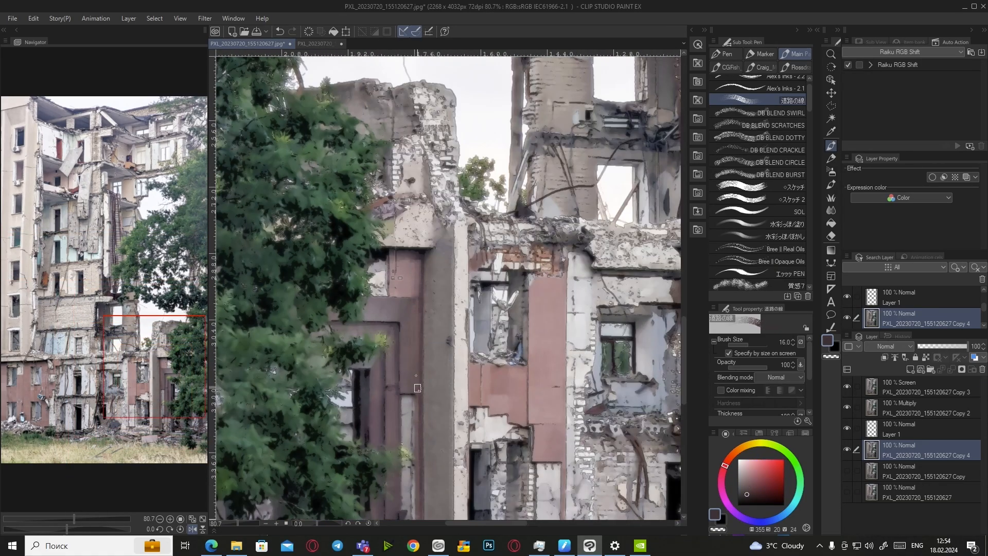
{"action": "scroll", "coordinate": [414, 268], "scroll_direction": "down", "scroll_amount": 5}
{"action": "scroll", "coordinate": [473, 401], "scroll_direction": "up", "scroll_amount": 3}
{"action": "scroll", "coordinate": [387, 331], "scroll_direction": "up", "scroll_amount": 3}
{"action": "scroll", "coordinate": [473, 412], "scroll_direction": "up", "scroll_amount": 3}
{"action": "scroll", "coordinate": [467, 350], "scroll_direction": "down", "scroll_amount": 5}
{"action": "scroll", "coordinate": [460, 361], "scroll_direction": "down", "scroll_amount": 4}
{"action": "scroll", "coordinate": [460, 370], "scroll_direction": "up", "scroll_amount": 4}
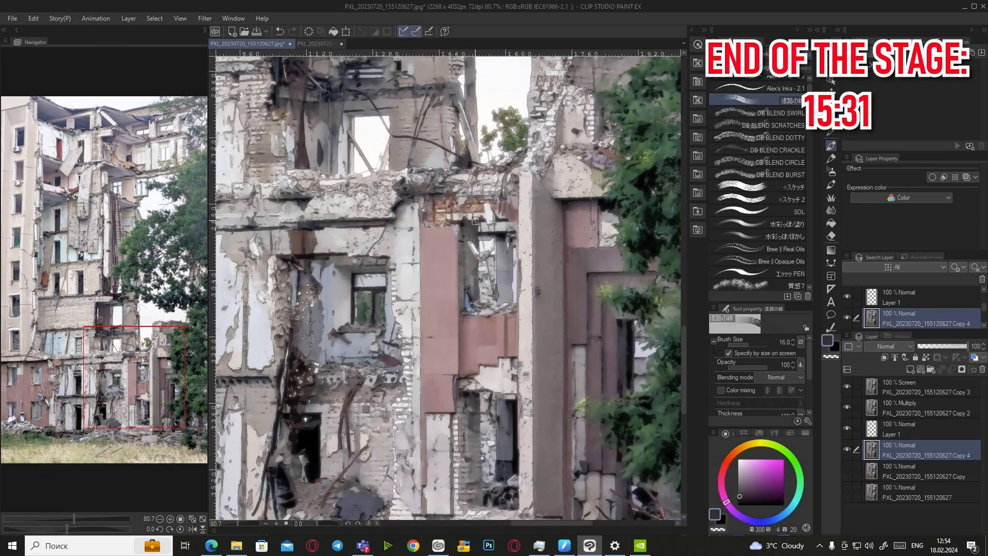
Sample reddish-brown, dark blue, yellow, orange, red, pink, beige and magenta tones from the photo
{"action": "scroll", "coordinate": [453, 370], "scroll_direction": "down", "scroll_amount": 5}
{"action": "scroll", "coordinate": [446, 370], "scroll_direction": "up", "scroll_amount": 5}
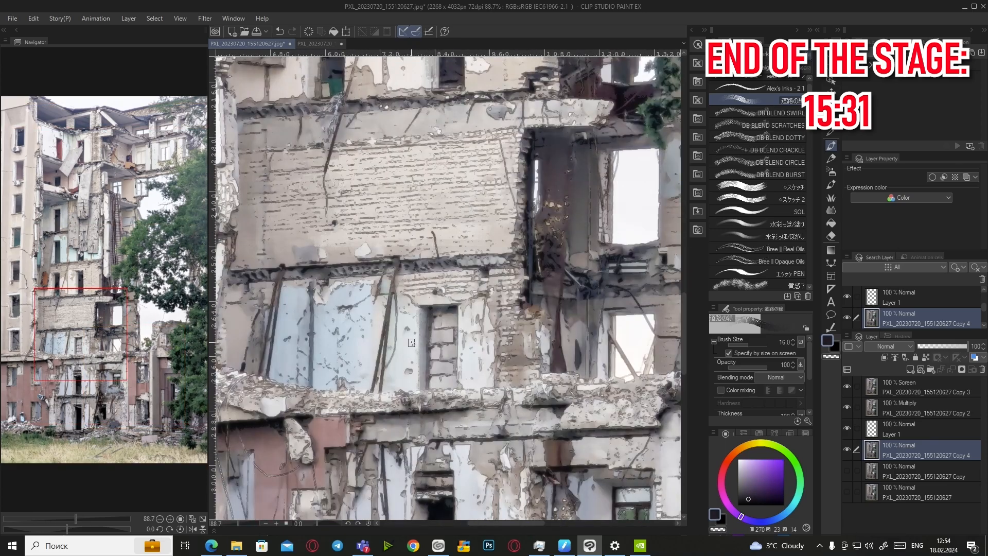
{"action": "scroll", "coordinate": [452, 381], "scroll_direction": "down", "scroll_amount": 1}
{"action": "scroll", "coordinate": [456, 398], "scroll_direction": "down", "scroll_amount": 3}
{"action": "scroll", "coordinate": [452, 461], "scroll_direction": "up", "scroll_amount": 5}
{"action": "scroll", "coordinate": [463, 391], "scroll_direction": "down", "scroll_amount": 5}
{"action": "scroll", "coordinate": [449, 388], "scroll_direction": "up", "scroll_amount": 5}
{"action": "left_click", "coordinate": [289, 343], "text": "alt"}
{"action": "scroll", "coordinate": [263, 199], "scroll_direction": "down", "scroll_amount": 9}
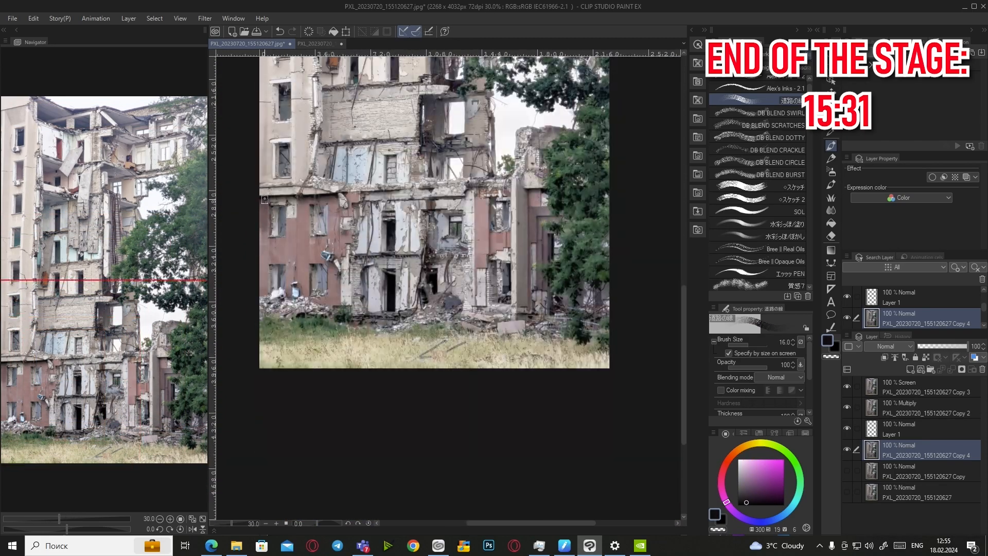
{"action": "scroll", "coordinate": [271, 151], "scroll_direction": "up", "scroll_amount": 7}
{"action": "left_click", "coordinate": [315, 241], "text": "alt"}
{"action": "scroll", "coordinate": [334, 268], "scroll_direction": "down", "scroll_amount": 4}
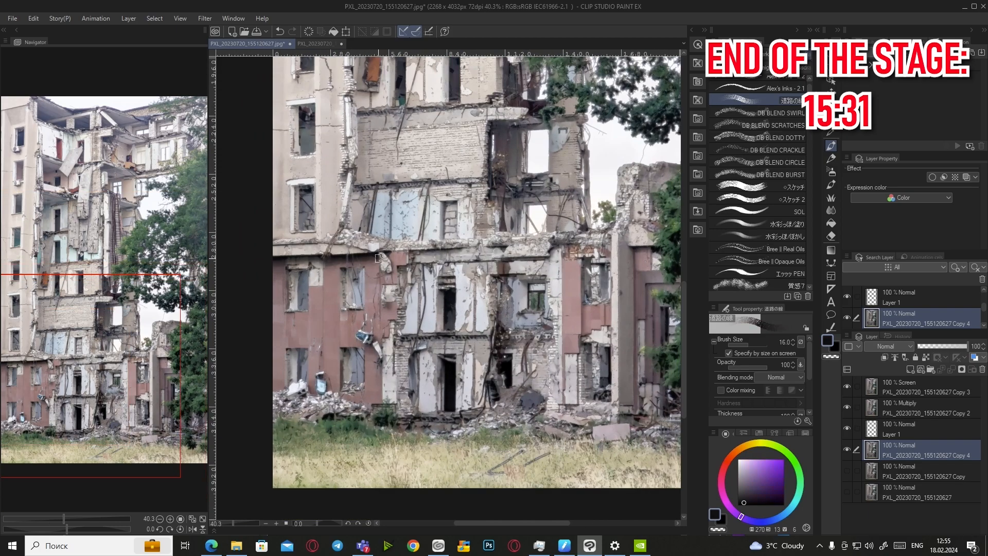
{"action": "scroll", "coordinate": [422, 253], "scroll_direction": "up", "scroll_amount": 9}
{"action": "left_click", "coordinate": [437, 247], "text": "alt"}
{"action": "left_click", "coordinate": [455, 246], "text": "alt"}
{"action": "scroll", "coordinate": [459, 245], "scroll_direction": "down", "scroll_amount": 5}
{"action": "scroll", "coordinate": [492, 247], "scroll_direction": "down", "scroll_amount": 5}
{"action": "scroll", "coordinate": [500, 230], "scroll_direction": "up", "scroll_amount": 9}
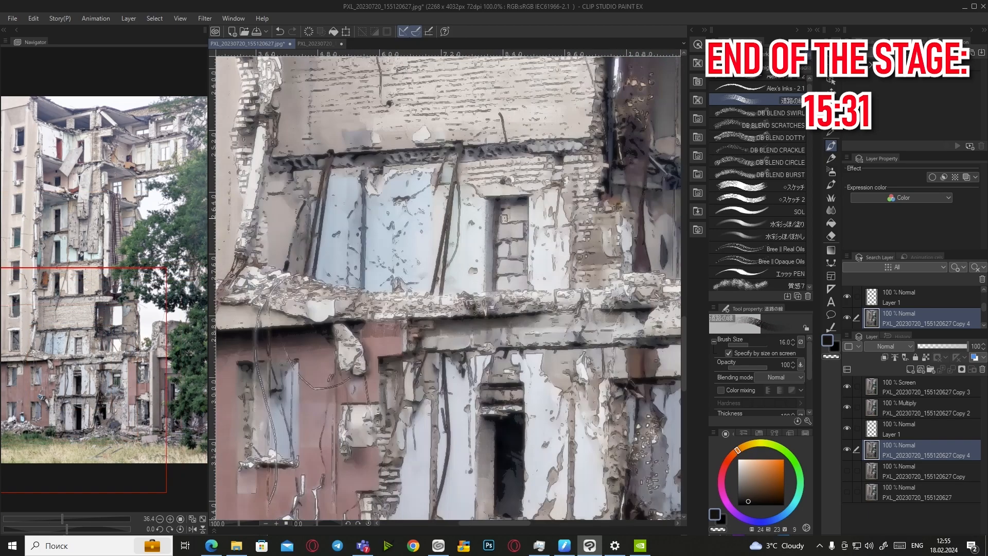
{"action": "scroll", "coordinate": [528, 235], "scroll_direction": "down", "scroll_amount": 13}
{"action": "scroll", "coordinate": [538, 180], "scroll_direction": "up", "scroll_amount": 11}
{"action": "left_click", "coordinate": [514, 297], "text": "alt"}
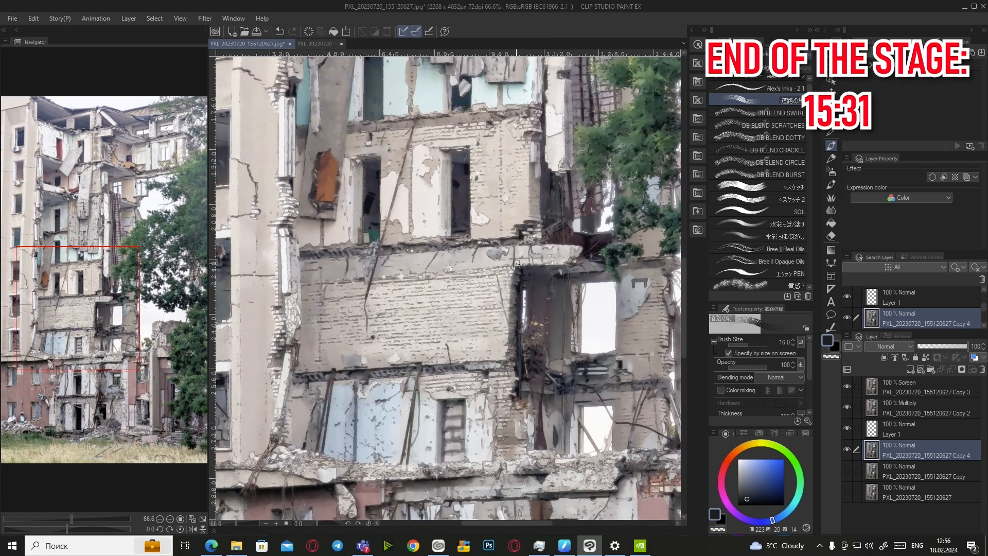
{"action": "left_click", "coordinate": [299, 333], "text": "alt"}
{"action": "scroll", "coordinate": [301, 309], "scroll_direction": "down", "scroll_amount": 6}
{"action": "scroll", "coordinate": [288, 206], "scroll_direction": "up", "scroll_amount": 8}
{"action": "left_click", "coordinate": [341, 350], "text": "alt"}
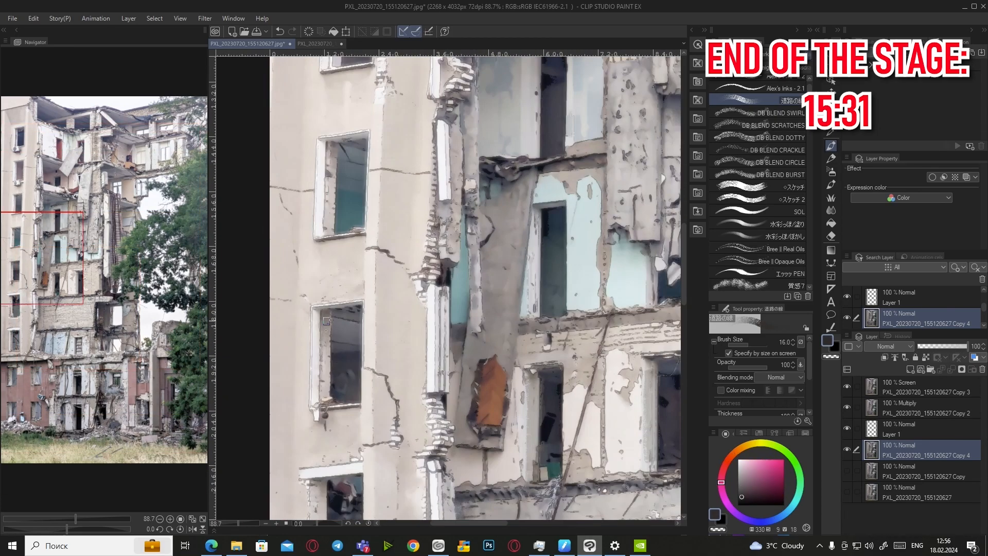
{"action": "scroll", "coordinate": [342, 339], "scroll_direction": "down", "scroll_amount": 4}
{"action": "scroll", "coordinate": [332, 430], "scroll_direction": "down", "scroll_amount": 9}
{"action": "scroll", "coordinate": [330, 467], "scroll_direction": "up", "scroll_amount": 10}
{"action": "scroll", "coordinate": [343, 461], "scroll_direction": "down", "scroll_amount": 10}
{"action": "scroll", "coordinate": [340, 183], "scroll_direction": "up", "scroll_amount": 9}
{"action": "scroll", "coordinate": [335, 217], "scroll_direction": "up", "scroll_amount": 6}
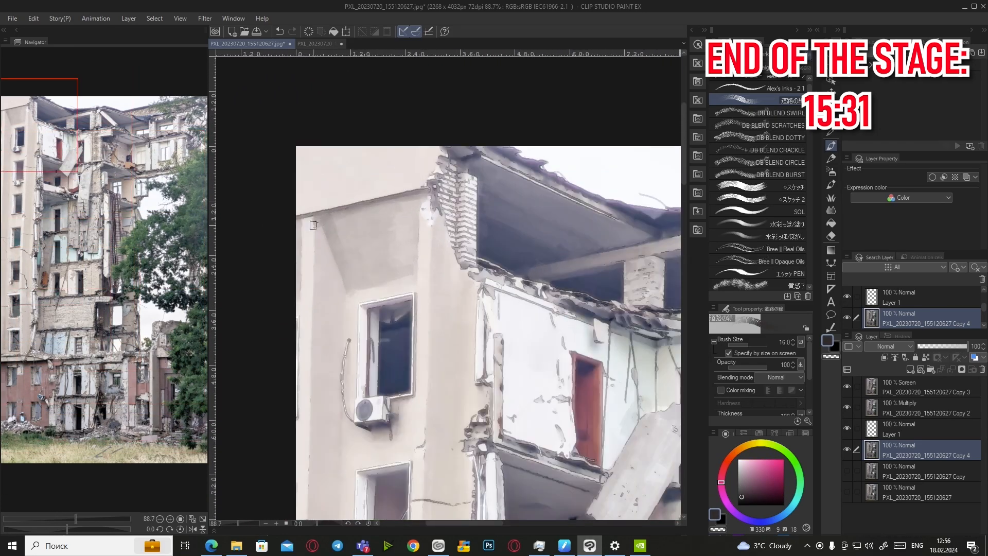
{"action": "left_click", "coordinate": [361, 252], "text": "alt"}
{"action": "scroll", "coordinate": [361, 253], "scroll_direction": "down", "scroll_amount": 9}
{"action": "scroll", "coordinate": [374, 253], "scroll_direction": "down", "scroll_amount": 3}
{"action": "scroll", "coordinate": [364, 253], "scroll_direction": "up", "scroll_amount": 5}
{"action": "left_click", "coordinate": [364, 294], "text": "alt"}
{"action": "scroll", "coordinate": [364, 295], "scroll_direction": "down", "scroll_amount": 4}
{"action": "scroll", "coordinate": [363, 386], "scroll_direction": "down", "scroll_amount": 6}
Mirror the canvas and paint thin dark strokes down the wall
{"action": "key", "text": "h"}
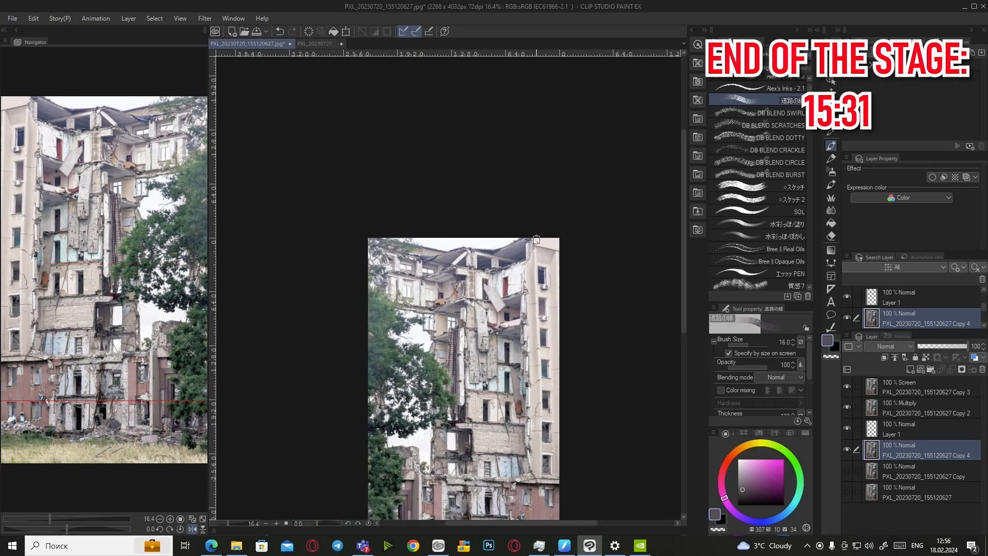
{"action": "scroll", "coordinate": [544, 396], "scroll_direction": "up", "scroll_amount": 5}
{"action": "left_click", "coordinate": [544, 402], "text": "alt"}
{"action": "left_click", "coordinate": [550, 247], "text": "alt"}
{"action": "scroll", "coordinate": [566, 180], "scroll_direction": "up", "scroll_amount": 4}
{"action": "scroll", "coordinate": [504, 227], "scroll_direction": "up", "scroll_amount": 5}
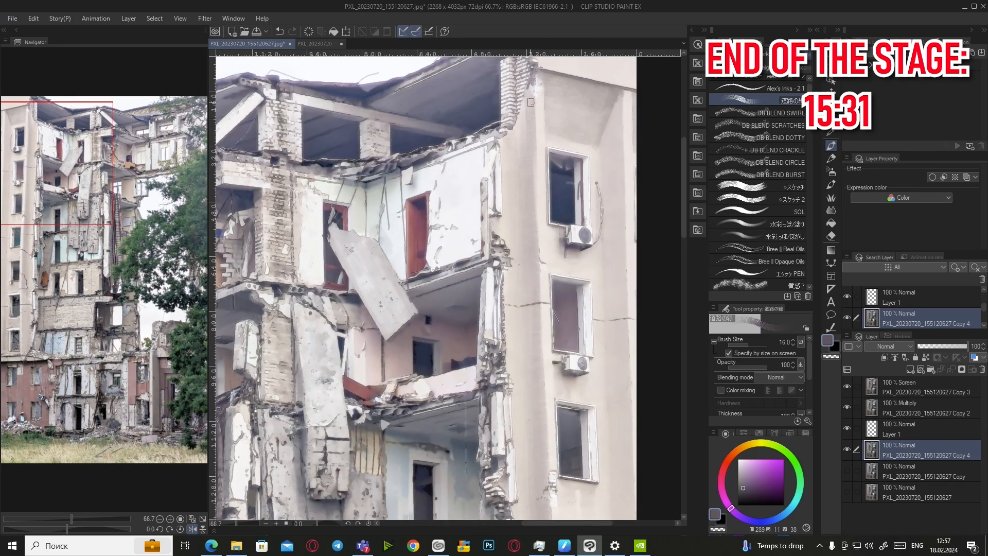
{"action": "left_click", "coordinate": [741, 489]}
{"action": "left_click_drag", "start_coordinate": [532, 112], "coordinate": [531, 172]}
{"action": "left_click_drag", "start_coordinate": [536, 347], "coordinate": [541, 440]}
{"action": "scroll", "coordinate": [564, 269], "scroll_direction": "down", "scroll_amount": 13}
Flip the view back and add thin beige and dark purple strokes on the wall
{"action": "key", "text": "h"}
{"action": "scroll", "coordinate": [346, 241], "scroll_direction": "up", "scroll_amount": 13}
{"action": "scroll", "coordinate": [341, 283], "scroll_direction": "down", "scroll_amount": 4}
{"action": "left_click", "coordinate": [333, 346], "text": "alt"}
{"action": "scroll", "coordinate": [332, 355], "scroll_direction": "down", "scroll_amount": 2}
{"action": "left_click_drag", "start_coordinate": [335, 373], "coordinate": [339, 422]}
{"action": "scroll", "coordinate": [340, 329], "scroll_direction": "up", "scroll_amount": 4}
{"action": "left_click", "coordinate": [344, 313], "text": "alt"}
{"action": "left_click_drag", "start_coordinate": [348, 130], "coordinate": [348, 224]}
{"action": "scroll", "coordinate": [345, 309], "scroll_direction": "down", "scroll_amount": 5}
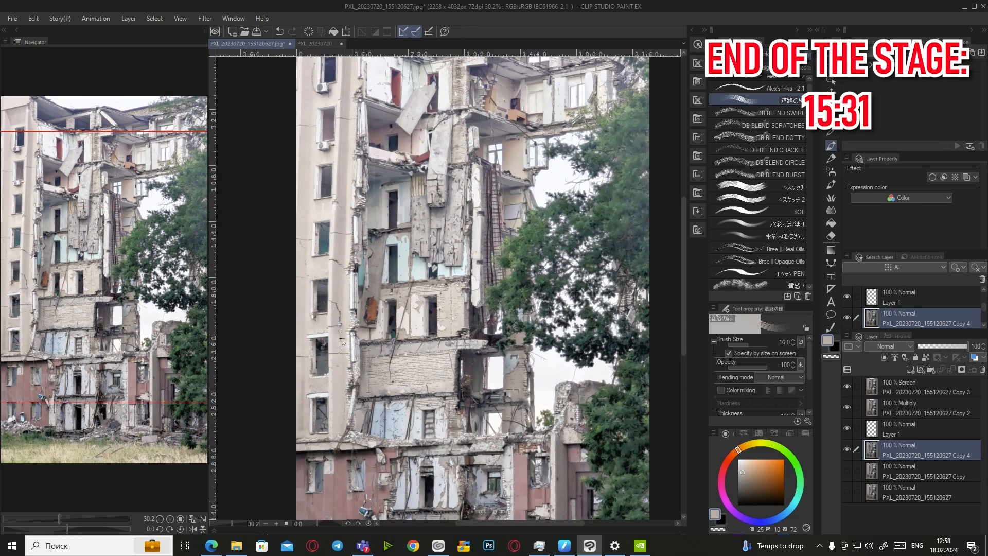
{"action": "left_click", "coordinate": [339, 345], "text": "alt"}
{"action": "left_click_drag", "start_coordinate": [337, 345], "coordinate": [337, 438]}
Pick dark blue and purple tones and paint strokes along the ceiling edge
{"action": "scroll", "coordinate": [353, 325], "scroll_direction": "down", "scroll_amount": 9}
{"action": "left_click", "coordinate": [192, 529]}
{"action": "scroll", "coordinate": [536, 330], "scroll_direction": "up", "scroll_amount": 20}
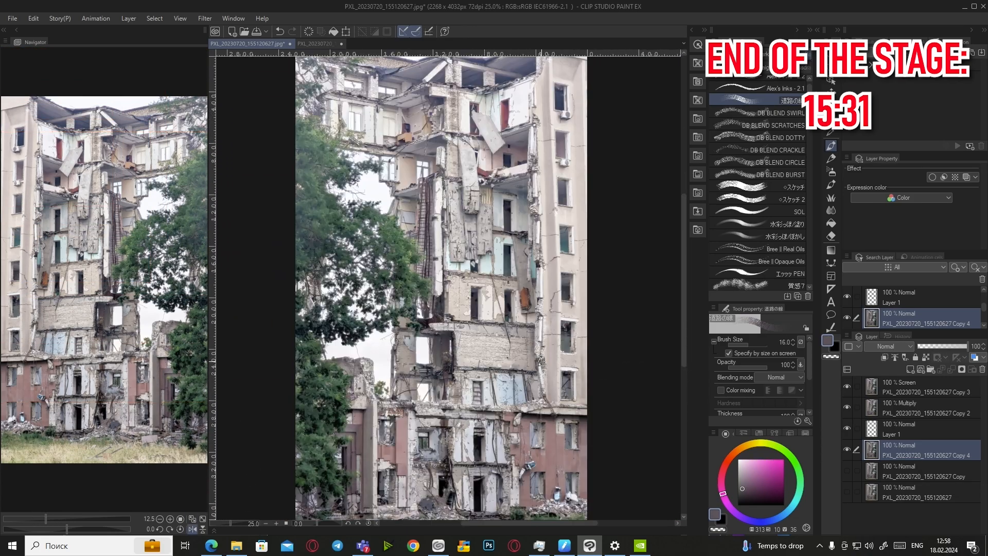
{"action": "left_click", "coordinate": [527, 338], "text": "alt"}
{"action": "left_click", "coordinate": [532, 333], "text": "alt"}
{"action": "scroll", "coordinate": [350, 332], "scroll_direction": "down", "scroll_amount": 5}
{"action": "left_click_drag", "start_coordinate": [385, 216], "coordinate": [385, 338]}
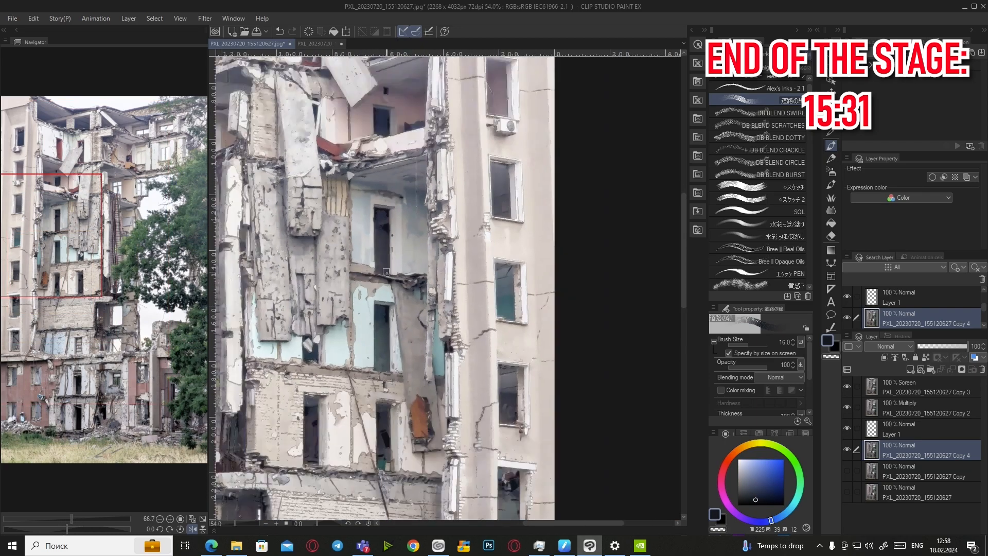
{"action": "scroll", "coordinate": [401, 227], "scroll_direction": "up", "scroll_amount": 6}
{"action": "left_click", "coordinate": [385, 234], "text": "alt"}
{"action": "left_click", "coordinate": [383, 182], "text": "alt"}
{"action": "left_click_drag", "start_coordinate": [391, 182], "coordinate": [332, 168]}
Mirror the canvas again and soften the dark corner strip with a lighter colour
{"action": "key", "text": "h"}
{"action": "left_click", "coordinate": [519, 183], "text": "alt"}
{"action": "left_click_drag", "start_coordinate": [510, 190], "coordinate": [508, 223]}
{"action": "left_click", "coordinate": [519, 185], "text": "alt"}
{"action": "scroll", "coordinate": [512, 261], "scroll_direction": "down", "scroll_amount": 6}
{"action": "scroll", "coordinate": [507, 243], "scroll_direction": "up", "scroll_amount": 6}
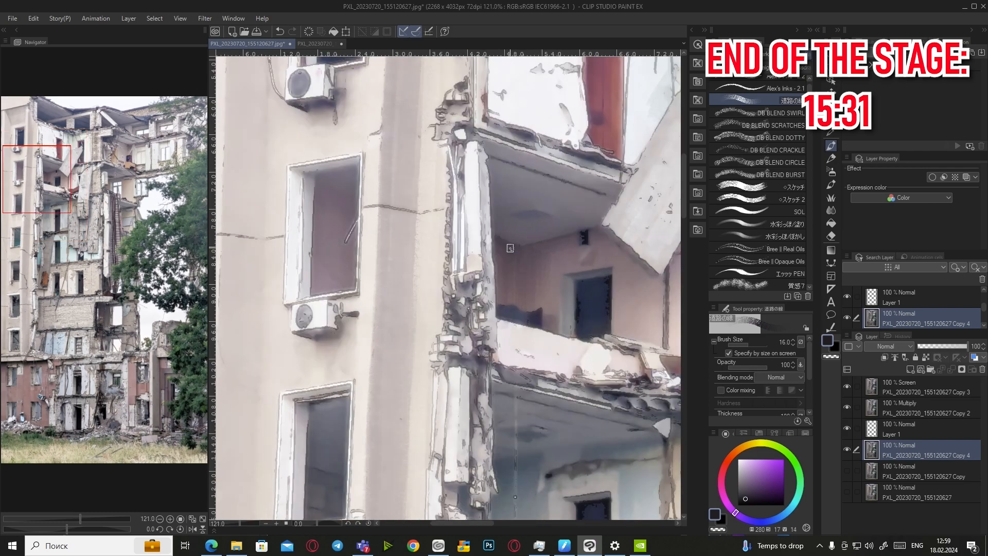
Paint a sampled stroke over the lower room and a dark grey stroke on the wall
{"action": "left_click", "coordinate": [507, 310], "text": "alt"}
{"action": "left_click_drag", "start_coordinate": [518, 304], "coordinate": [518, 248]}
{"action": "scroll", "coordinate": [535, 244], "scroll_direction": "down", "scroll_amount": 6}
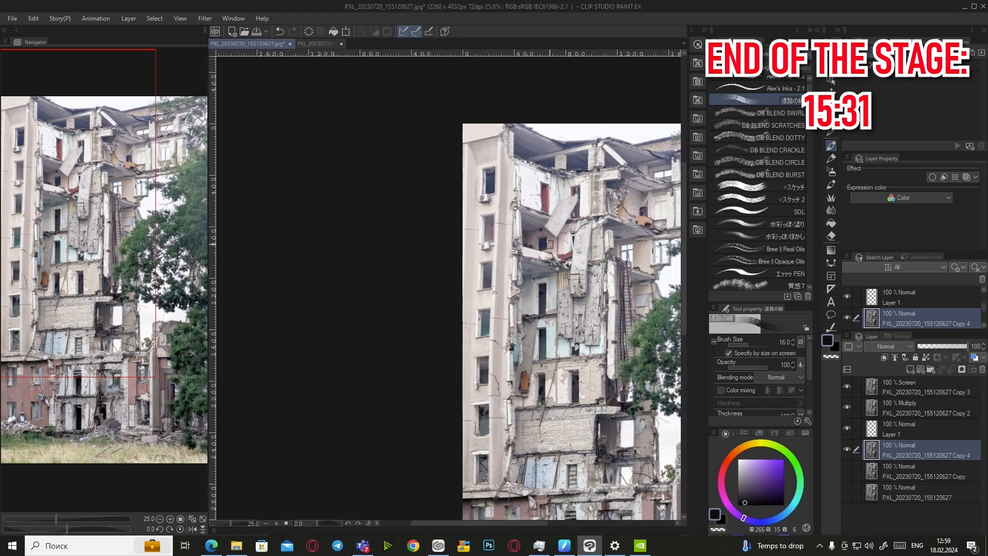
{"action": "scroll", "coordinate": [546, 323], "scroll_direction": "up", "scroll_amount": 6}
{"action": "left_click", "coordinate": [556, 365], "text": "alt"}
{"action": "scroll", "coordinate": [545, 402], "scroll_direction": "down", "scroll_amount": 2}
{"action": "left_click_drag", "start_coordinate": [545, 329], "coordinate": [545, 362]}
Sample teal, brown-orange and dark blue-grey colours and darken the ledge edges
{"action": "scroll", "coordinate": [545, 360], "scroll_direction": "down", "scroll_amount": 3}
{"action": "scroll", "coordinate": [566, 397], "scroll_direction": "up", "scroll_amount": 2}
{"action": "left_click", "coordinate": [525, 419], "text": "alt"}
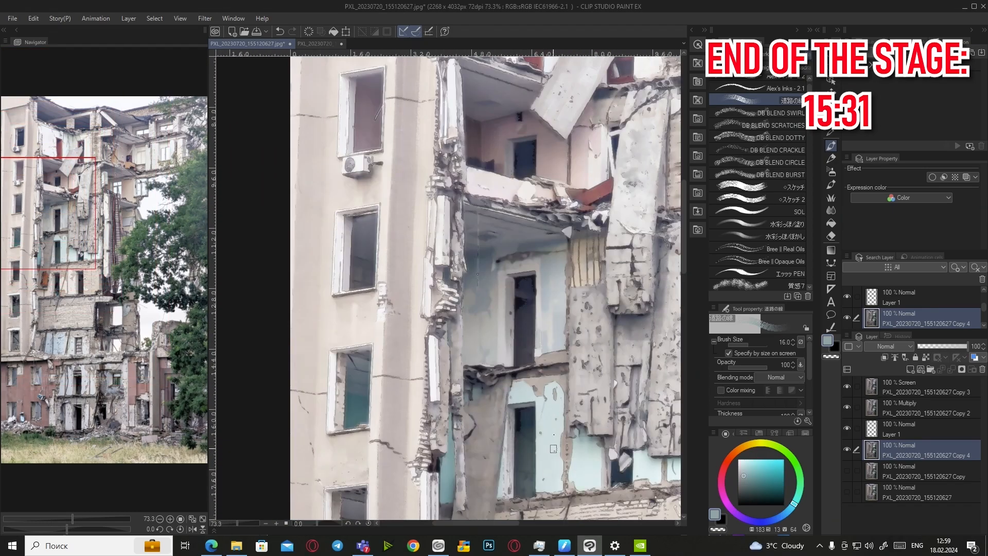
{"action": "scroll", "coordinate": [509, 406], "scroll_direction": "down", "scroll_amount": 3}
{"action": "left_click", "coordinate": [498, 422], "text": "alt"}
{"action": "scroll", "coordinate": [502, 423], "scroll_direction": "up", "scroll_amount": 3}
{"action": "left_click", "coordinate": [494, 425], "text": "alt"}
{"action": "left_click", "coordinate": [493, 428], "text": "alt"}
{"action": "left_click", "coordinate": [492, 427], "text": "alt"}
{"action": "scroll", "coordinate": [496, 406], "scroll_direction": "down", "scroll_amount": 5}
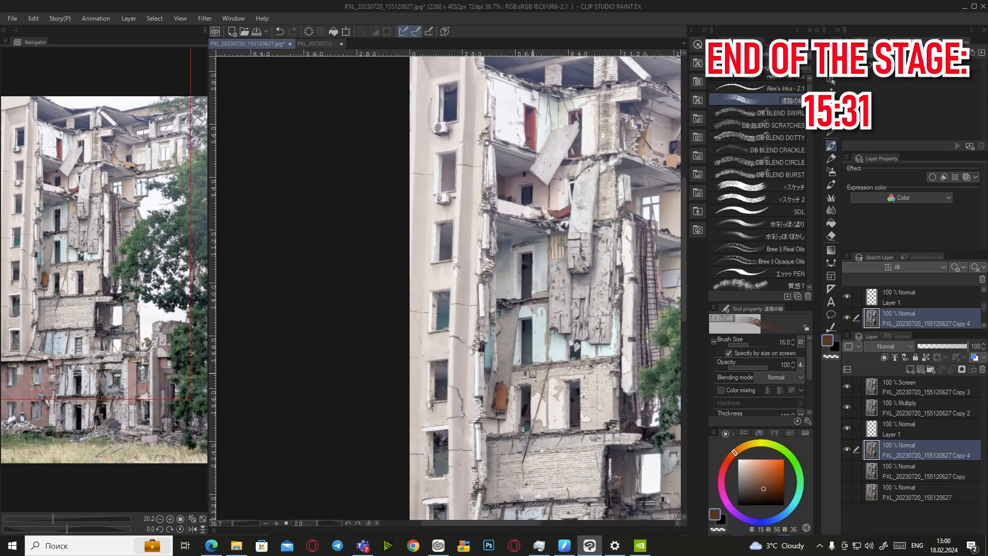
{"action": "scroll", "coordinate": [555, 368], "scroll_direction": "down", "scroll_amount": 1}
{"action": "left_click", "coordinate": [563, 368], "text": "alt"}
{"action": "scroll", "coordinate": [571, 370], "scroll_direction": "up", "scroll_amount": 4}
{"action": "left_click_drag", "start_coordinate": [484, 381], "coordinate": [518, 372]}
{"action": "left_click_drag", "start_coordinate": [532, 370], "coordinate": [570, 374]}
Sample a darker colour and a light grey-blue from the wall while zooming around the facade
{"action": "scroll", "coordinate": [579, 372], "scroll_direction": "down", "scroll_amount": 4}
{"action": "scroll", "coordinate": [576, 411], "scroll_direction": "up", "scroll_amount": 2}
{"action": "scroll", "coordinate": [519, 463], "scroll_direction": "down", "scroll_amount": 3}
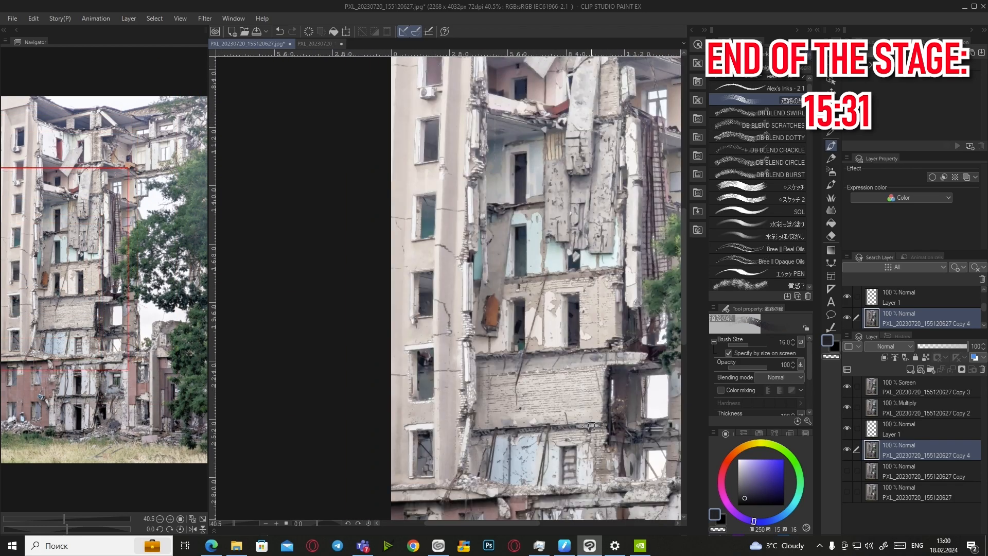
{"action": "scroll", "coordinate": [566, 370], "scroll_direction": "down", "scroll_amount": 4}
{"action": "scroll", "coordinate": [623, 355], "scroll_direction": "up", "scroll_amount": 8}
{"action": "scroll", "coordinate": [546, 378], "scroll_direction": "up", "scroll_amount": 2}
{"action": "left_click", "coordinate": [744, 500]}
{"action": "scroll", "coordinate": [547, 390], "scroll_direction": "down", "scroll_amount": 2}
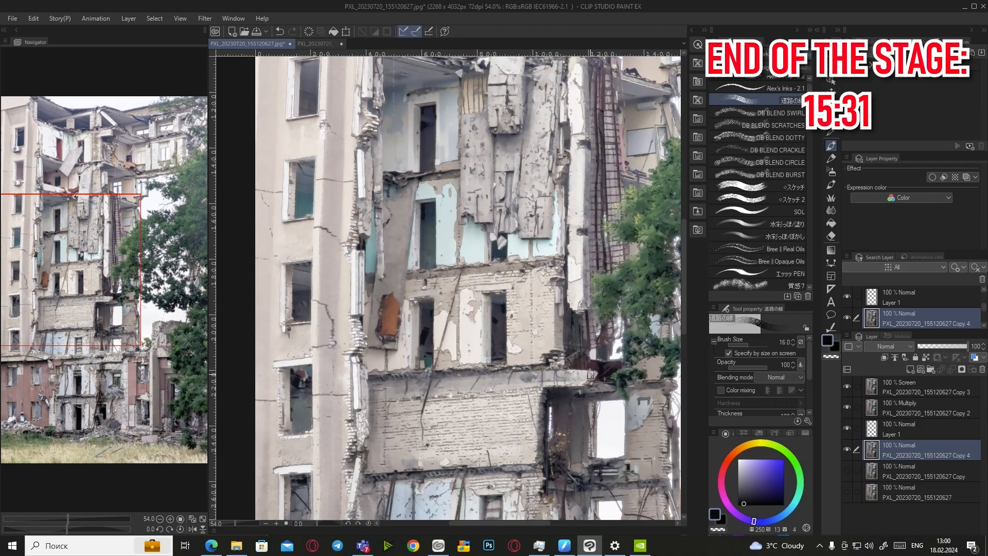
{"action": "scroll", "coordinate": [548, 383], "scroll_direction": "down", "scroll_amount": 2}
{"action": "scroll", "coordinate": [496, 180], "scroll_direction": "up", "scroll_amount": 5}
{"action": "scroll", "coordinate": [597, 260], "scroll_direction": "down", "scroll_amount": 5}
{"action": "scroll", "coordinate": [637, 212], "scroll_direction": "up", "scroll_amount": 6}
{"action": "scroll", "coordinate": [637, 211], "scroll_direction": "up", "scroll_amount": 5}
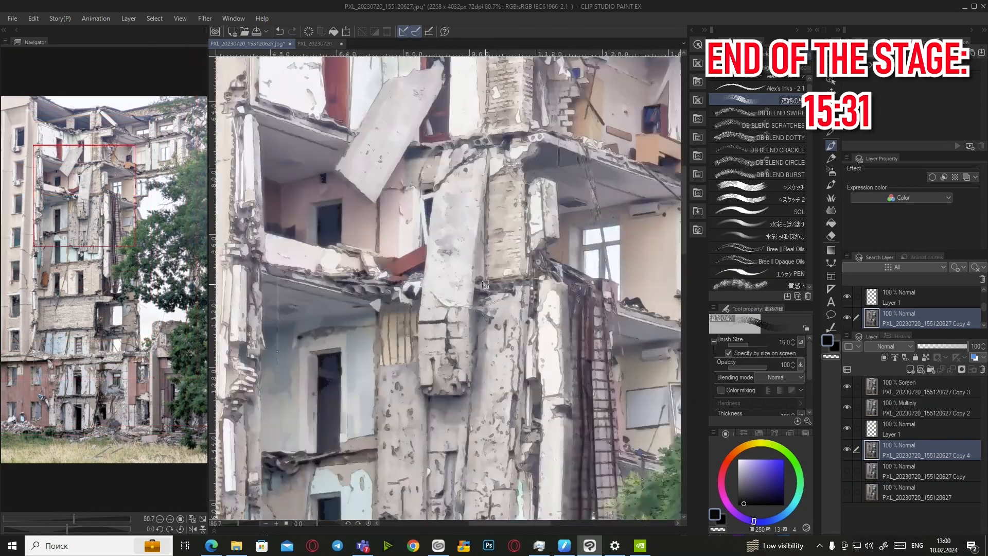
{"action": "scroll", "coordinate": [473, 277], "scroll_direction": "up", "scroll_amount": 1}
{"action": "scroll", "coordinate": [469, 280], "scroll_direction": "down", "scroll_amount": 1}
{"action": "scroll", "coordinate": [393, 275], "scroll_direction": "down", "scroll_amount": 4}
{"action": "scroll", "coordinate": [397, 293], "scroll_direction": "up", "scroll_amount": 4}
{"action": "scroll", "coordinate": [370, 364], "scroll_direction": "up", "scroll_amount": 1}
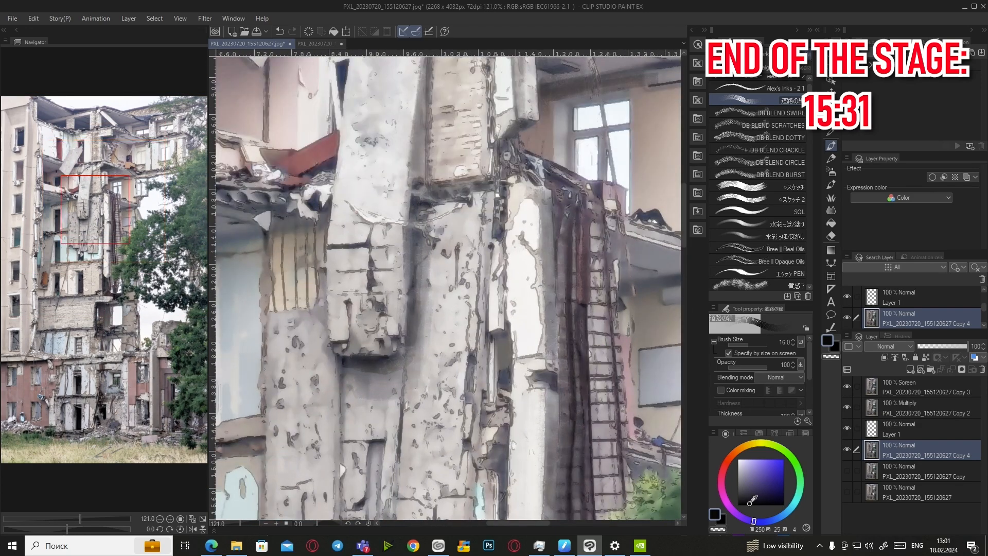
{"action": "scroll", "coordinate": [397, 329], "scroll_direction": "down", "scroll_amount": 2}
{"action": "scroll", "coordinate": [422, 294], "scroll_direction": "down", "scroll_amount": 1}
{"action": "scroll", "coordinate": [422, 294], "scroll_direction": "up", "scroll_amount": 2}
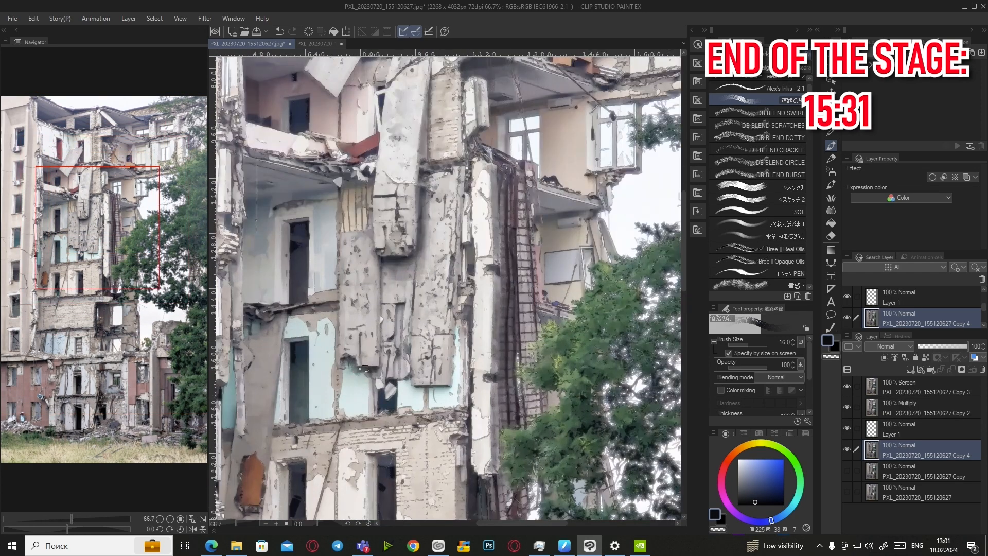
{"action": "scroll", "coordinate": [469, 356], "scroll_direction": "down", "scroll_amount": 1}
{"action": "left_click", "coordinate": [441, 407], "text": "alt"}
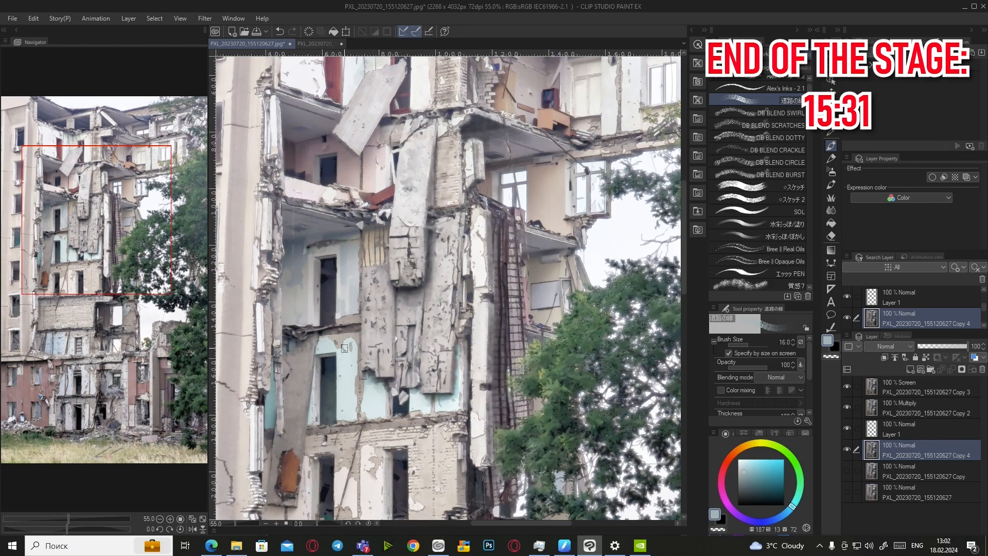
{"action": "scroll", "coordinate": [336, 368], "scroll_direction": "down", "scroll_amount": 5}
Mirror and fit the view, then toggle the Copy 4 layer on and off to compare
{"action": "left_click", "coordinate": [192, 529]}
{"action": "left_click", "coordinate": [847, 470]}
{"action": "left_click", "coordinate": [847, 449]}
{"action": "left_click", "coordinate": [847, 450]}
{"action": "left_click", "coordinate": [203, 519]}
{"action": "left_click", "coordinate": [846, 450]}
{"action": "left_click", "coordinate": [846, 449]}
Sample dark blue, olive and orange-brown colours and paint a short dark stroke on the wall
{"action": "scroll", "coordinate": [433, 240], "scroll_direction": "up", "scroll_amount": 5}
{"action": "left_click", "coordinate": [434, 240], "text": "alt"}
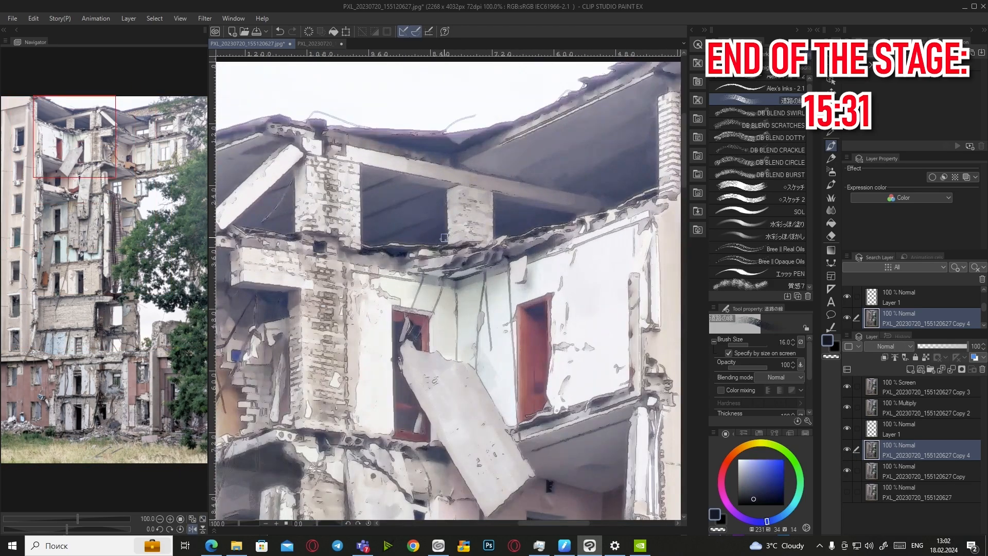
{"action": "scroll", "coordinate": [524, 207], "scroll_direction": "up", "scroll_amount": 2}
{"action": "scroll", "coordinate": [576, 179], "scroll_direction": "down", "scroll_amount": 4}
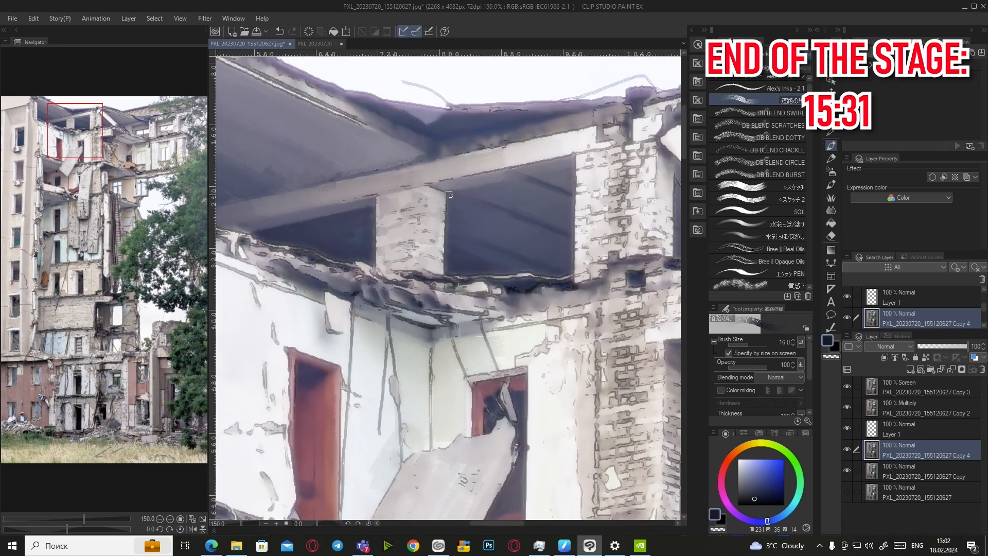
{"action": "scroll", "coordinate": [576, 178], "scroll_direction": "up", "scroll_amount": 4}
{"action": "left_click", "coordinate": [481, 204], "text": "alt"}
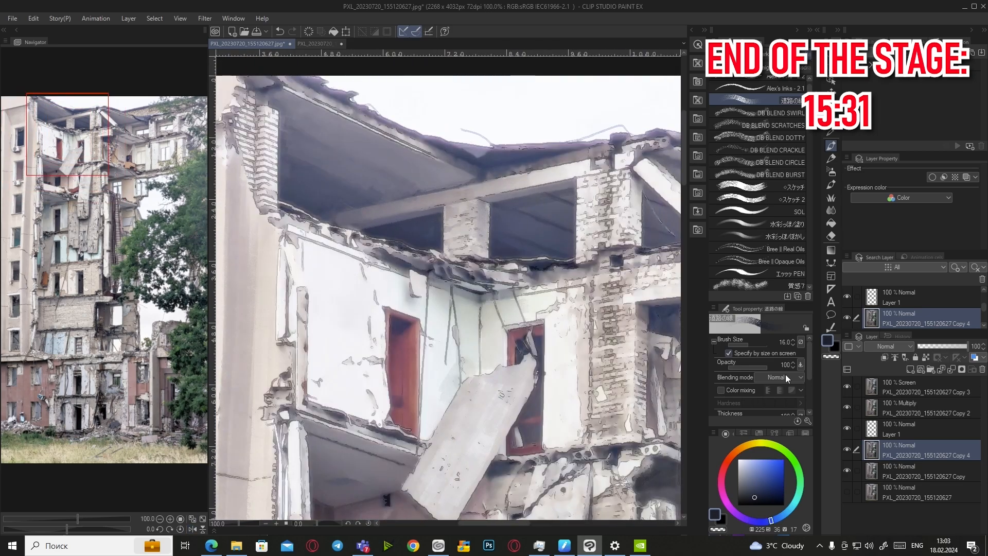
{"action": "left_click", "coordinate": [487, 210], "text": "alt"}
{"action": "scroll", "coordinate": [530, 212], "scroll_direction": "down", "scroll_amount": 4}
{"action": "scroll", "coordinate": [570, 204], "scroll_direction": "up", "scroll_amount": 4}
{"action": "left_click", "coordinate": [446, 233], "text": "alt"}
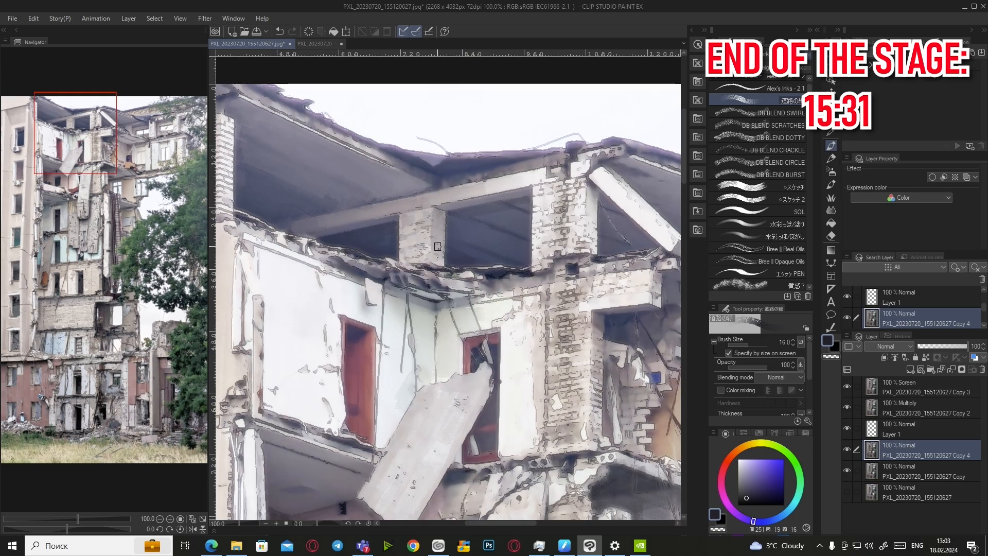
{"action": "scroll", "coordinate": [437, 242], "scroll_direction": "down", "scroll_amount": 6}
{"action": "scroll", "coordinate": [568, 266], "scroll_direction": "up", "scroll_amount": 3}
{"action": "scroll", "coordinate": [568, 266], "scroll_direction": "up", "scroll_amount": 3}
{"action": "scroll", "coordinate": [568, 266], "scroll_direction": "down", "scroll_amount": 3}
{"action": "scroll", "coordinate": [569, 266], "scroll_direction": "up", "scroll_amount": 2}
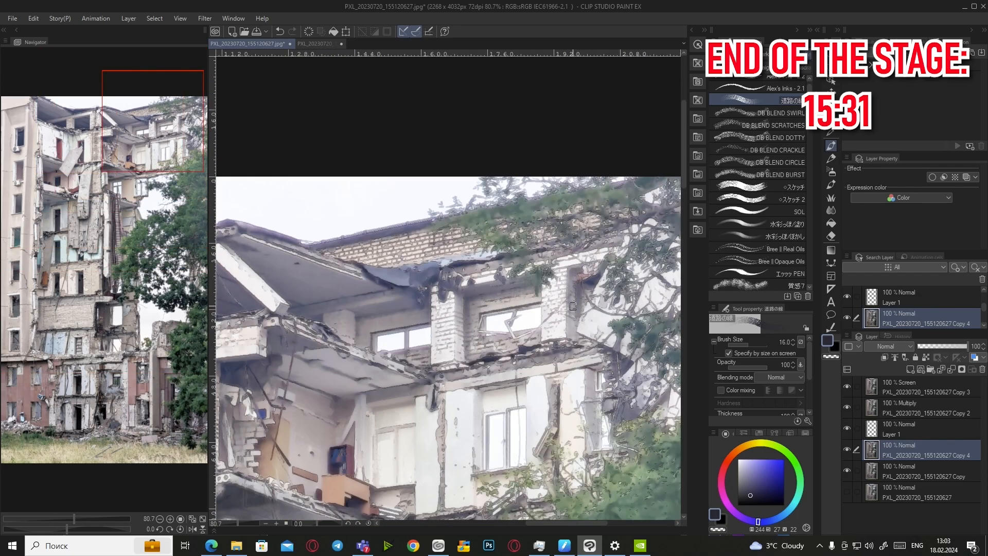
{"action": "left_click_drag", "start_coordinate": [368, 320], "coordinate": [409, 307]}
{"action": "left_click_drag", "start_coordinate": [374, 318], "coordinate": [393, 329]}
Try several canvas and colour-wheel colours, settling on a dark violet
{"action": "left_click", "coordinate": [382, 355], "text": "alt"}
{"action": "left_click", "coordinate": [394, 434], "text": "alt"}
{"action": "scroll", "coordinate": [395, 434], "scroll_direction": "up", "scroll_amount": 6}
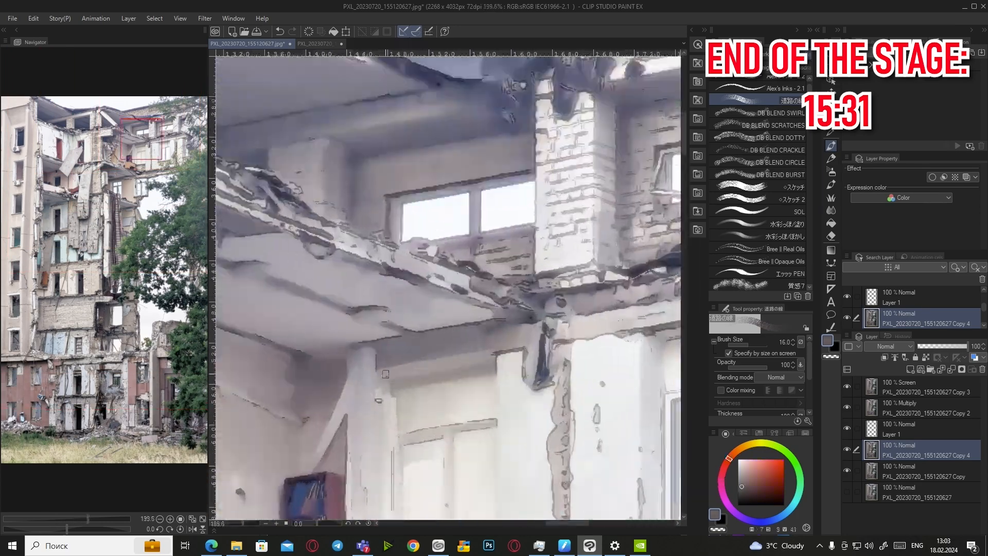
{"action": "left_click", "coordinate": [407, 370], "text": "alt"}
{"action": "scroll", "coordinate": [380, 385], "scroll_direction": "down", "scroll_amount": 7}
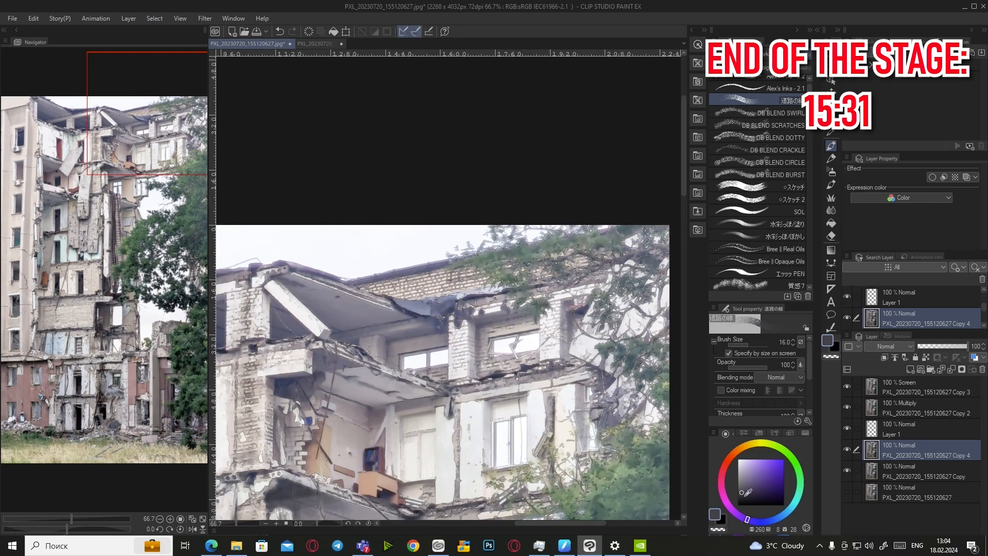
{"action": "left_click", "coordinate": [746, 497]}
{"action": "scroll", "coordinate": [625, 404], "scroll_direction": "down", "scroll_amount": 2}
{"action": "scroll", "coordinate": [627, 411], "scroll_direction": "up", "scroll_amount": 4}
{"action": "scroll", "coordinate": [592, 396], "scroll_direction": "down", "scroll_amount": 2}
{"action": "left_click", "coordinate": [597, 399], "text": "alt"}
{"action": "scroll", "coordinate": [607, 406], "scroll_direction": "up", "scroll_amount": 2}
{"action": "left_click", "coordinate": [610, 409], "text": "alt"}
{"action": "scroll", "coordinate": [613, 407], "scroll_direction": "down", "scroll_amount": 3}
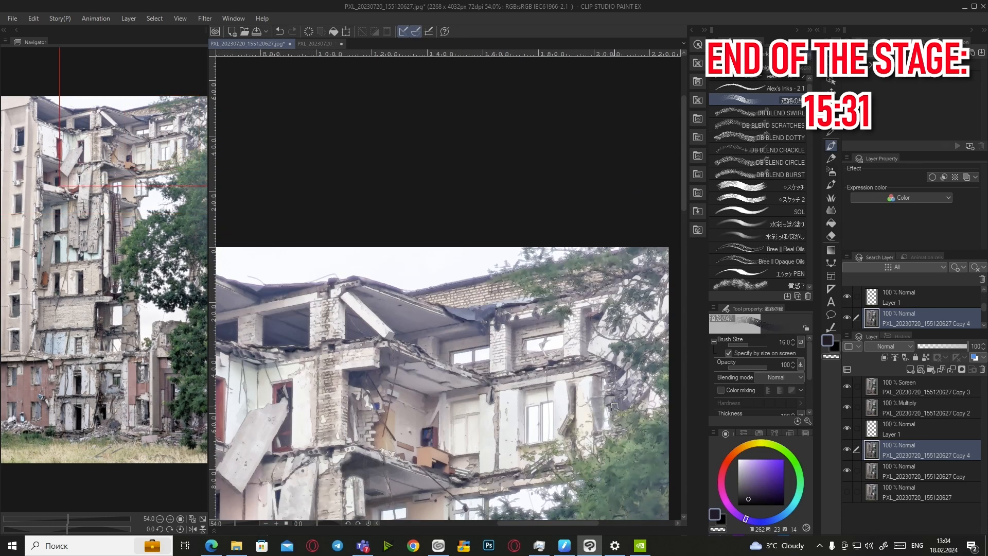
{"action": "scroll", "coordinate": [624, 401], "scroll_direction": "up", "scroll_amount": 2}
{"action": "scroll", "coordinate": [586, 360], "scroll_direction": "down", "scroll_amount": 4}
{"action": "scroll", "coordinate": [473, 360], "scroll_direction": "up", "scroll_amount": 6}
{"action": "scroll", "coordinate": [394, 334], "scroll_direction": "down", "scroll_amount": 2}
Darken part of the wall with a sampled blue and lighten another part with a lighter blue
{"action": "left_click", "coordinate": [373, 253], "text": "alt"}
{"action": "left_click", "coordinate": [372, 253], "text": "alt"}
{"action": "scroll", "coordinate": [360, 263], "scroll_direction": "down", "scroll_amount": 1}
{"action": "scroll", "coordinate": [309, 299], "scroll_direction": "up", "scroll_amount": 1}
{"action": "left_click", "coordinate": [312, 293], "text": "alt"}
{"action": "left_click", "coordinate": [317, 287], "text": "alt"}
{"action": "left_click", "coordinate": [304, 304], "text": "alt"}
{"action": "scroll", "coordinate": [296, 309], "scroll_direction": "down", "scroll_amount": 1}
{"action": "left_click", "coordinate": [297, 308], "text": "alt"}
{"action": "left_click_drag", "start_coordinate": [298, 306], "coordinate": [300, 375]}
{"action": "left_click", "coordinate": [304, 309], "text": "alt"}
{"action": "left_click", "coordinate": [307, 273], "text": "alt"}
{"action": "left_click_drag", "start_coordinate": [295, 267], "coordinate": [319, 267]}
Sample near-black blue, reddish and dusty red brick colours from the lower floors
{"action": "scroll", "coordinate": [388, 340], "scroll_direction": "down", "scroll_amount": 4}
{"action": "scroll", "coordinate": [437, 377], "scroll_direction": "up", "scroll_amount": 5}
{"action": "left_click", "coordinate": [379, 465], "text": "alt"}
{"action": "scroll", "coordinate": [383, 416], "scroll_direction": "down", "scroll_amount": 2}
{"action": "left_click", "coordinate": [386, 420], "text": "alt"}
{"action": "left_click", "coordinate": [407, 407], "text": "alt"}
{"action": "scroll", "coordinate": [405, 375], "scroll_direction": "up", "scroll_amount": 2}
{"action": "scroll", "coordinate": [368, 282], "scroll_direction": "down", "scroll_amount": 4}
{"action": "scroll", "coordinate": [442, 143], "scroll_direction": "up", "scroll_amount": 4}
{"action": "scroll", "coordinate": [450, 423], "scroll_direction": "down", "scroll_amount": 7}
{"action": "scroll", "coordinate": [450, 423], "scroll_direction": "up", "scroll_amount": 5}
{"action": "left_click", "coordinate": [450, 423], "text": "alt"}
{"action": "scroll", "coordinate": [412, 380], "scroll_direction": "down", "scroll_amount": 2}
{"action": "scroll", "coordinate": [435, 301], "scroll_direction": "down", "scroll_amount": 4}
{"action": "scroll", "coordinate": [401, 320], "scroll_direction": "up", "scroll_amount": 2}
{"action": "scroll", "coordinate": [394, 321], "scroll_direction": "up", "scroll_amount": 2}
{"action": "scroll", "coordinate": [370, 334], "scroll_direction": "down", "scroll_amount": 2}
{"action": "scroll", "coordinate": [346, 348], "scroll_direction": "up", "scroll_amount": 1}
{"action": "scroll", "coordinate": [346, 349], "scroll_direction": "down", "scroll_amount": 3}
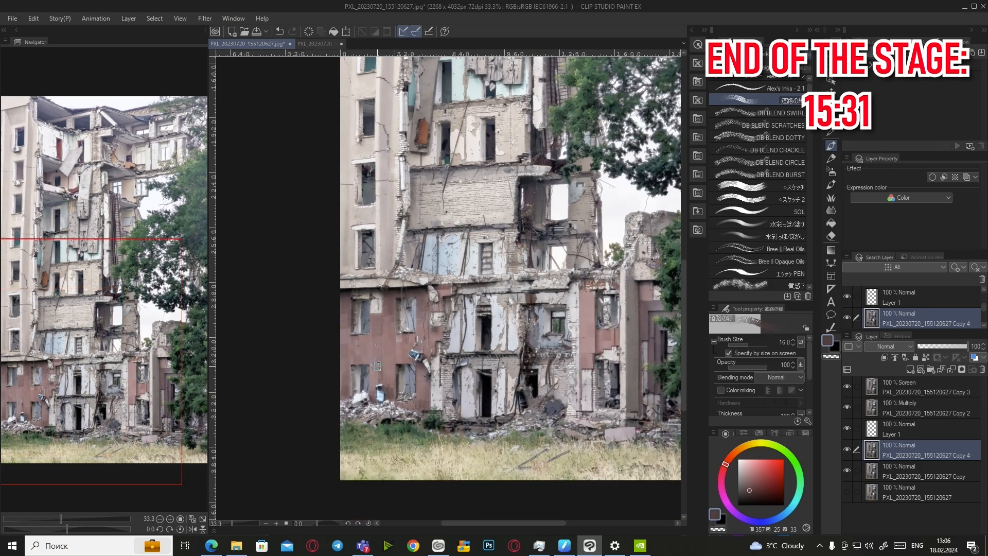
{"action": "scroll", "coordinate": [468, 356], "scroll_direction": "up", "scroll_amount": 2}
Sample purple, muted pink, dark blue and near-black colours, then mirror the view to check
{"action": "left_click", "coordinate": [468, 355], "text": "alt"}
{"action": "scroll", "coordinate": [453, 347], "scroll_direction": "up", "scroll_amount": 3}
{"action": "left_click", "coordinate": [437, 342], "text": "alt"}
{"action": "scroll", "coordinate": [437, 342], "scroll_direction": "down", "scroll_amount": 4}
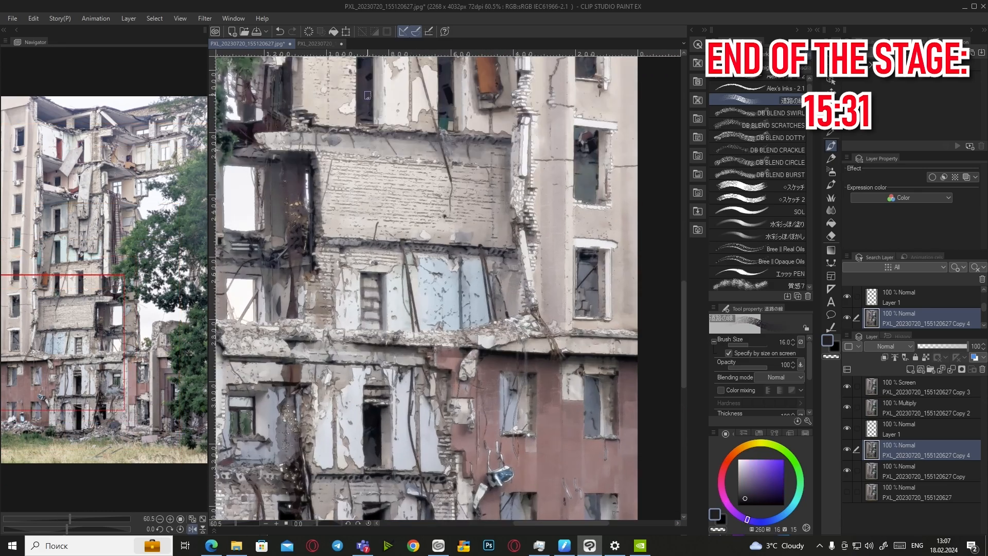
{"action": "scroll", "coordinate": [436, 339], "scroll_direction": "up", "scroll_amount": 4}
{"action": "scroll", "coordinate": [411, 380], "scroll_direction": "down", "scroll_amount": 2}
{"action": "scroll", "coordinate": [399, 414], "scroll_direction": "down", "scroll_amount": 3}
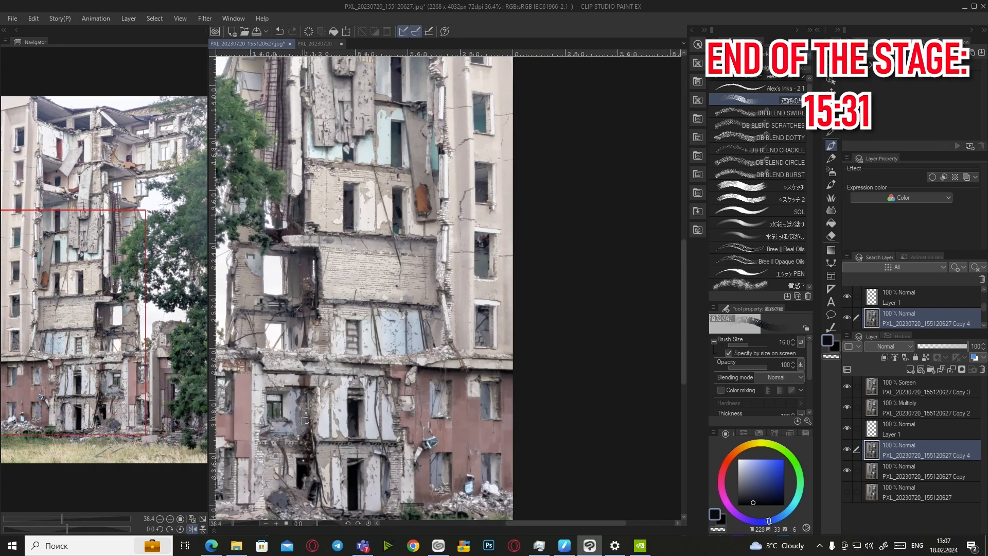
{"action": "scroll", "coordinate": [360, 381], "scroll_direction": "up", "scroll_amount": 2}
{"action": "scroll", "coordinate": [290, 323], "scroll_direction": "down", "scroll_amount": 2}
{"action": "scroll", "coordinate": [289, 322], "scroll_direction": "down", "scroll_amount": 3}
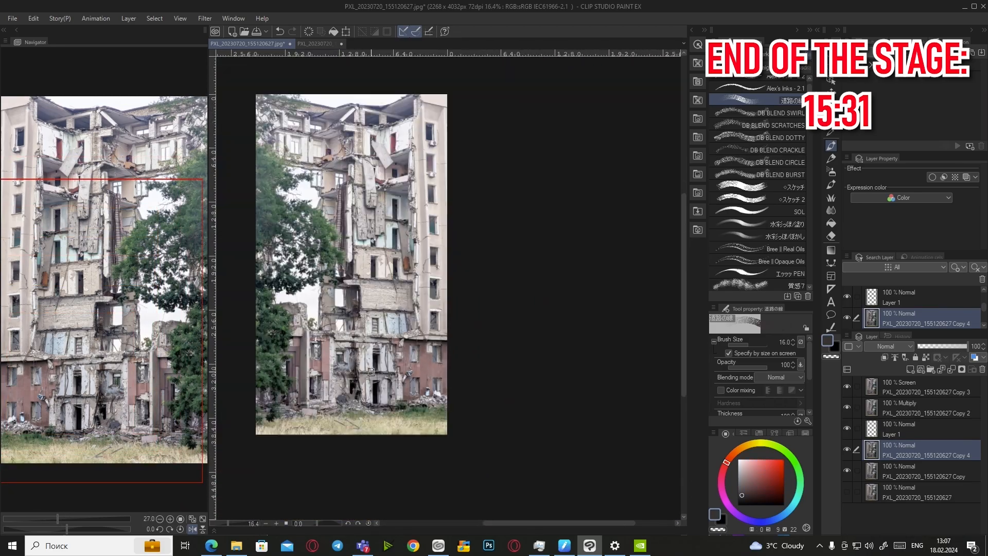
{"action": "scroll", "coordinate": [325, 288], "scroll_direction": "up", "scroll_amount": 5}
{"action": "left_click", "coordinate": [324, 288], "text": "alt"}
{"action": "left_click", "coordinate": [435, 288], "text": "alt"}
{"action": "scroll", "coordinate": [443, 289], "scroll_direction": "up", "scroll_amount": 2}
{"action": "scroll", "coordinate": [442, 309], "scroll_direction": "down", "scroll_amount": 3}
{"action": "scroll", "coordinate": [443, 381], "scroll_direction": "up", "scroll_amount": 4}
{"action": "left_click", "coordinate": [430, 386], "text": "alt"}
{"action": "left_click", "coordinate": [748, 499]}
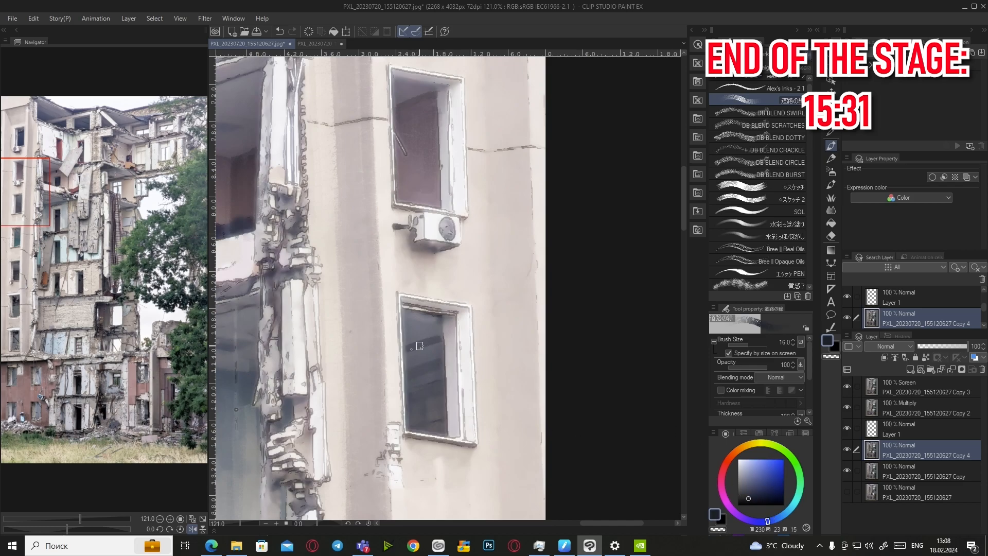
{"action": "scroll", "coordinate": [445, 319], "scroll_direction": "down", "scroll_amount": 5}
{"action": "scroll", "coordinate": [378, 437], "scroll_direction": "up", "scroll_amount": 3}
{"action": "left_click", "coordinate": [315, 403], "text": "alt"}
{"action": "scroll", "coordinate": [405, 463], "scroll_direction": "down", "scroll_amount": 3}
{"action": "scroll", "coordinate": [308, 443], "scroll_direction": "up", "scroll_amount": 4}
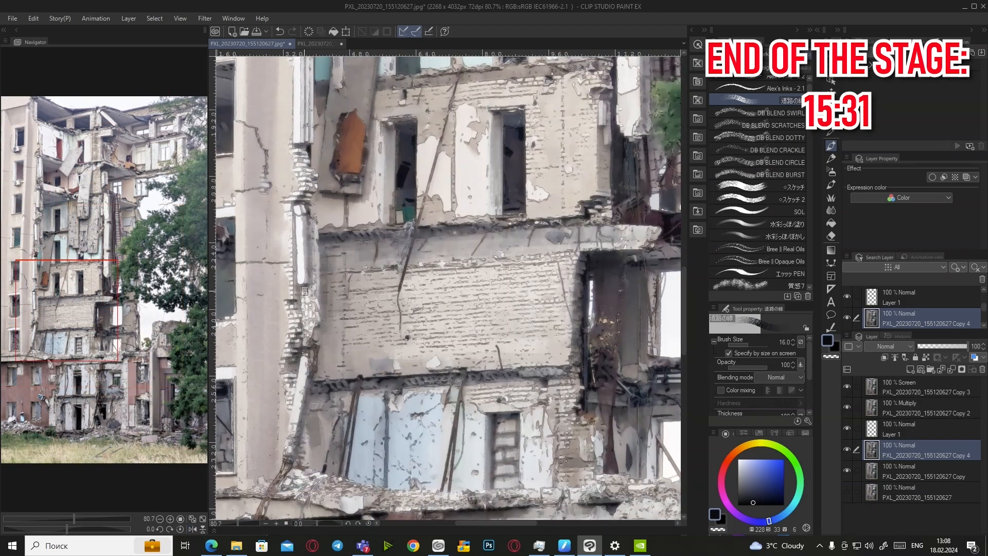
{"action": "scroll", "coordinate": [313, 285], "scroll_direction": "down", "scroll_amount": 3}
{"action": "scroll", "coordinate": [329, 309], "scroll_direction": "up", "scroll_amount": 3}
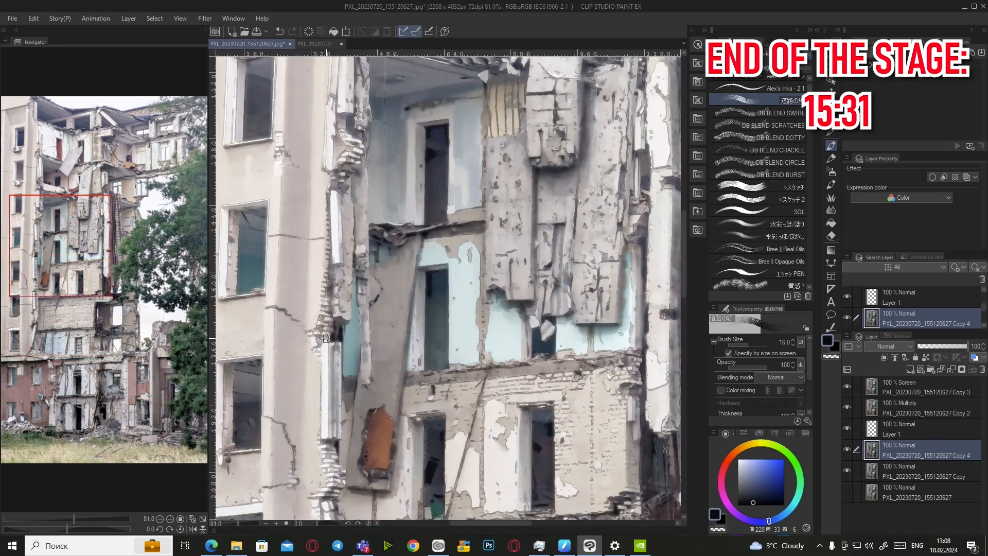
{"action": "scroll", "coordinate": [332, 331], "scroll_direction": "down", "scroll_amount": 6}
{"action": "scroll", "coordinate": [307, 391], "scroll_direction": "up", "scroll_amount": 3}
{"action": "left_click", "coordinate": [296, 402], "text": "alt"}
{"action": "left_click", "coordinate": [193, 529]}
Paint a near-black violet shadow under the slab, undoing the last stroke
{"action": "scroll", "coordinate": [502, 365], "scroll_direction": "down", "scroll_amount": 2}
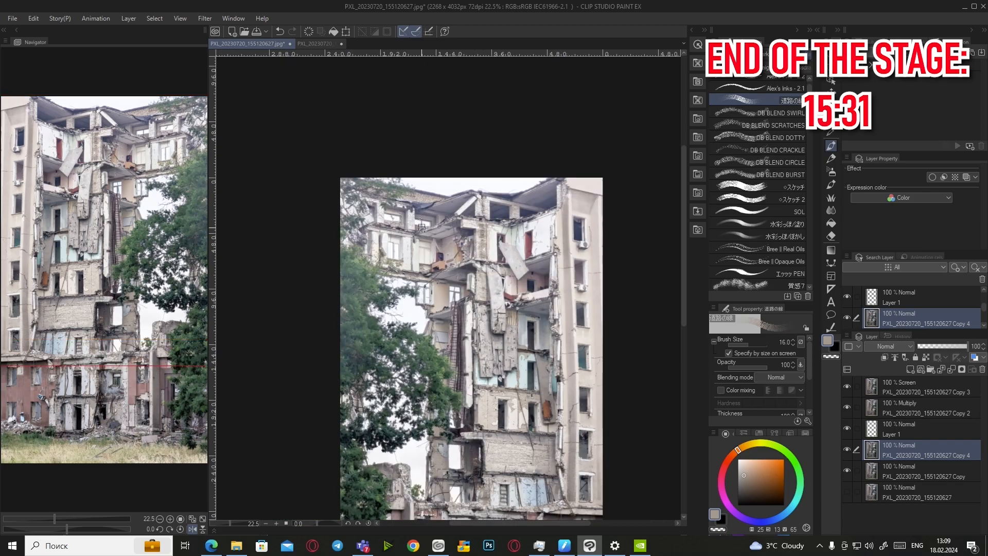
{"action": "scroll", "coordinate": [400, 246], "scroll_direction": "up", "scroll_amount": 5}
{"action": "left_click", "coordinate": [351, 329], "text": "alt"}
{"action": "scroll", "coordinate": [412, 253], "scroll_direction": "down", "scroll_amount": 4}
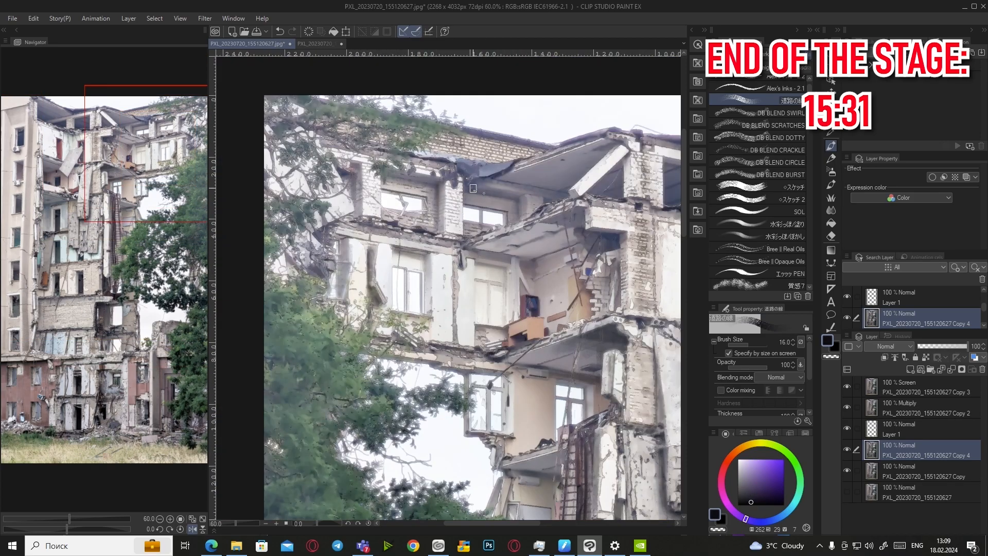
{"action": "scroll", "coordinate": [484, 188], "scroll_direction": "down", "scroll_amount": 1}
{"action": "scroll", "coordinate": [562, 172], "scroll_direction": "up", "scroll_amount": 4}
{"action": "mouse_move", "coordinate": [551, 243]}
{"action": "left_mouse_down"}
{"action": "mouse_move", "coordinate": [497, 268]}
{"action": "mouse_move", "coordinate": [509, 277]}
{"action": "left_mouse_up"}
{"action": "left_click", "coordinate": [513, 281], "text": "alt"}
{"action": "left_click_drag", "start_coordinate": [532, 222], "coordinate": [533, 229]}
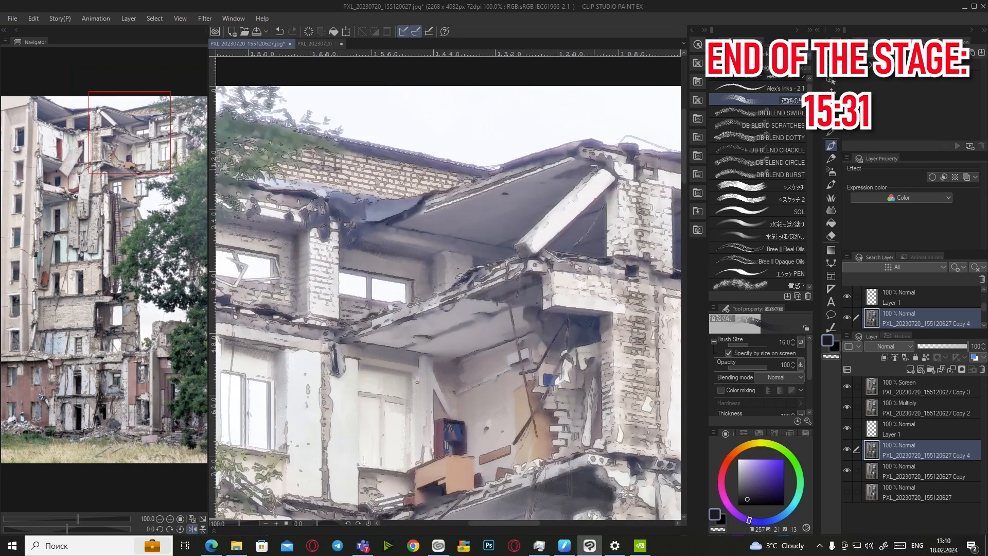
{"action": "scroll", "coordinate": [612, 201], "scroll_direction": "up", "scroll_amount": 2}
{"action": "left_click", "coordinate": [566, 222], "text": "alt"}
{"action": "key", "text": "ctrl+z"}
Add small blue-grey touch-up strokes near the slab
{"action": "scroll", "coordinate": [481, 267], "scroll_direction": "down", "scroll_amount": 3}
{"action": "scroll", "coordinate": [520, 319], "scroll_direction": "down", "scroll_amount": 7}
{"action": "scroll", "coordinate": [575, 425], "scroll_direction": "up", "scroll_amount": 5}
{"action": "left_click", "coordinate": [566, 288], "text": "alt"}
{"action": "left_click_drag", "start_coordinate": [580, 279], "coordinate": [593, 291]}
{"action": "left_click", "coordinate": [563, 261], "text": "alt"}
{"action": "left_click", "coordinate": [564, 253], "text": "alt"}
{"action": "left_click_drag", "start_coordinate": [562, 246], "coordinate": [575, 256]}
{"action": "scroll", "coordinate": [591, 291], "scroll_direction": "down", "scroll_amount": 5}
{"action": "scroll", "coordinate": [611, 479], "scroll_direction": "up", "scroll_amount": 5}
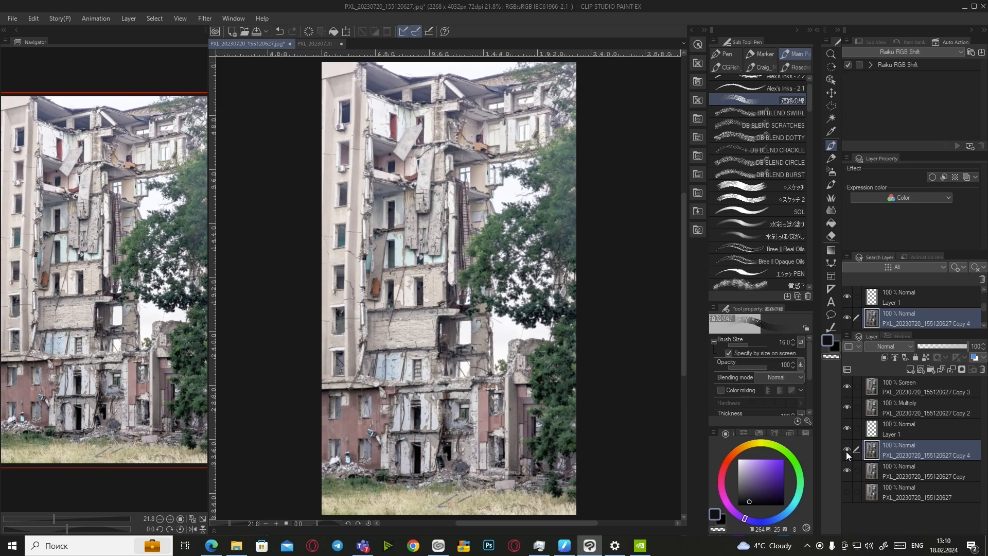
Toggle Copy 4's visibility off and on twice to compare the painting with the photo
{"action": "left_click", "coordinate": [847, 451]}
{"action": "left_click", "coordinate": [847, 451]}
{"action": "left_click", "coordinate": [846, 452]}
{"action": "left_click", "coordinate": [846, 451]}
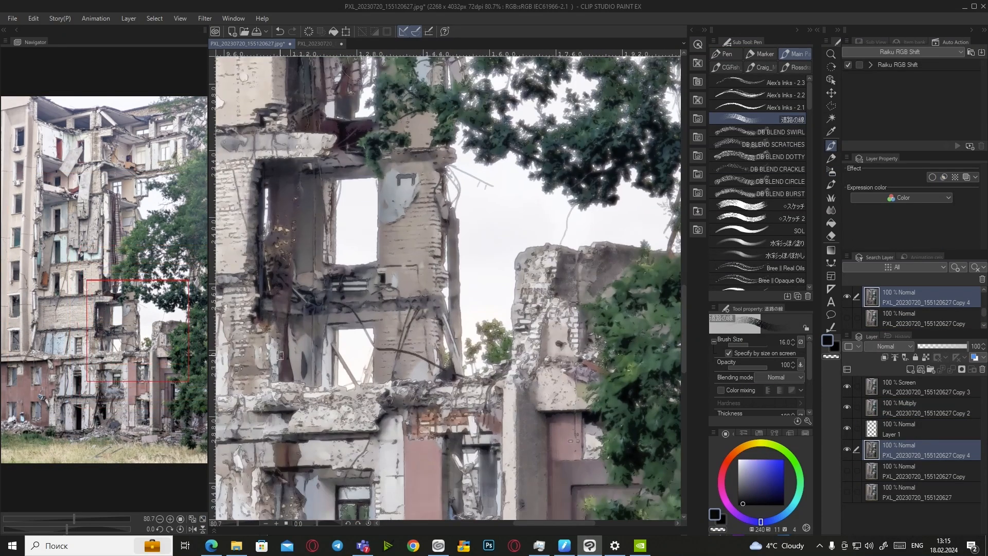
Sample a dark red and dab it onto the lower-left brick façade
{"action": "scroll", "coordinate": [412, 383], "scroll_direction": "down", "scroll_amount": 10}
{"action": "scroll", "coordinate": [413, 382], "scroll_direction": "down", "scroll_amount": 5}
{"action": "scroll", "coordinate": [413, 382], "scroll_direction": "up", "scroll_amount": 5}
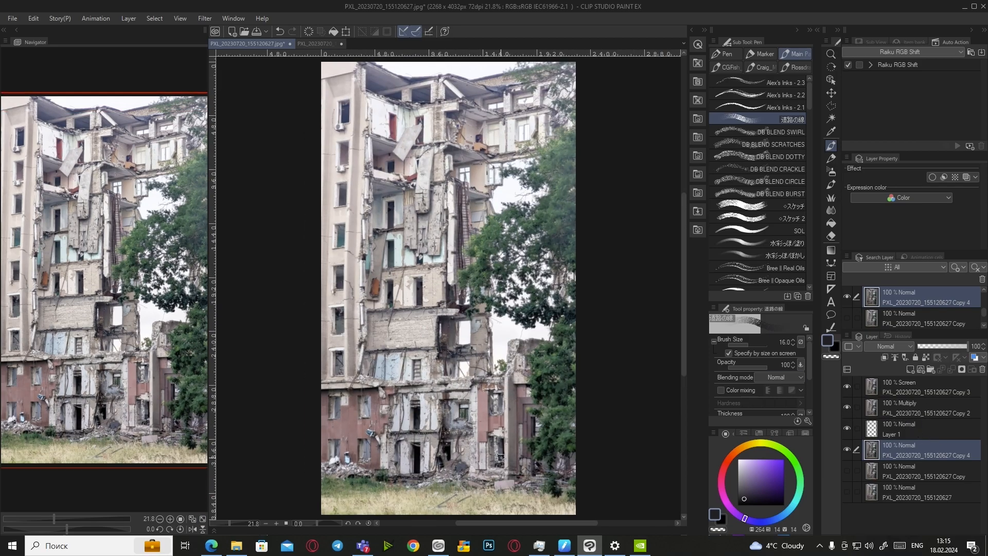
{"action": "scroll", "coordinate": [329, 474], "scroll_direction": "up", "scroll_amount": 8}
{"action": "left_click", "coordinate": [378, 448], "text": "alt"}
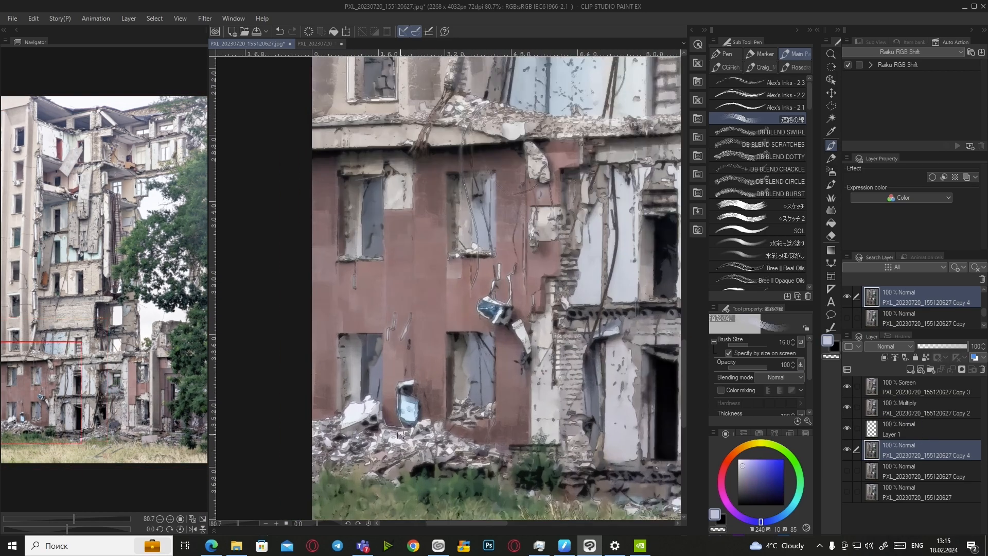
{"action": "left_click", "coordinate": [372, 448], "text": "alt"}
{"action": "left_click_drag", "start_coordinate": [399, 463], "coordinate": [415, 472]}
{"action": "scroll", "coordinate": [434, 449], "scroll_direction": "down", "scroll_amount": 10}
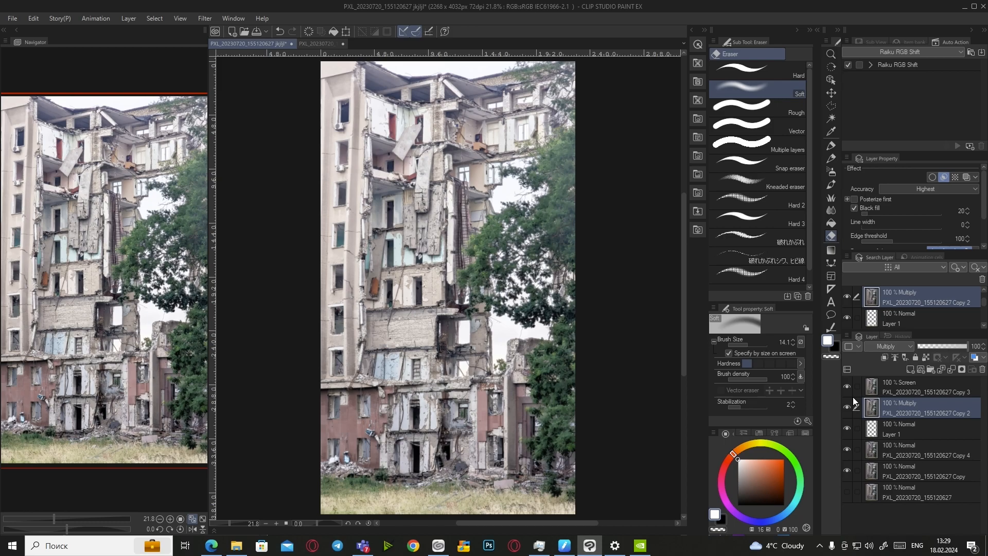
Add a new Layer 2 set to Multiply and move it to the top of the layer stack
{"action": "left_click", "coordinate": [909, 369]}
{"action": "left_click", "coordinate": [893, 345]}
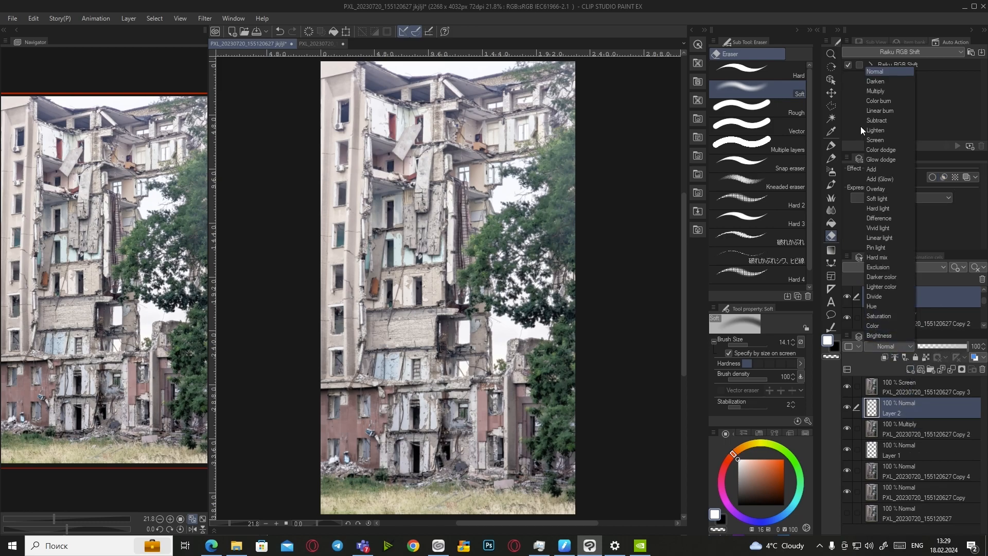
{"action": "left_click", "coordinate": [871, 91]}
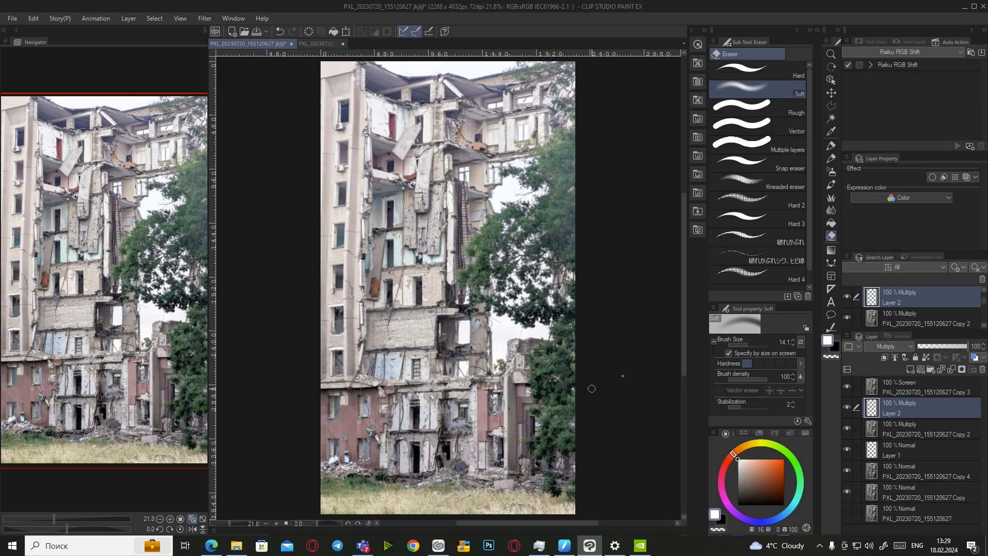
{"action": "left_click_drag", "start_coordinate": [912, 409], "coordinate": [913, 377]}
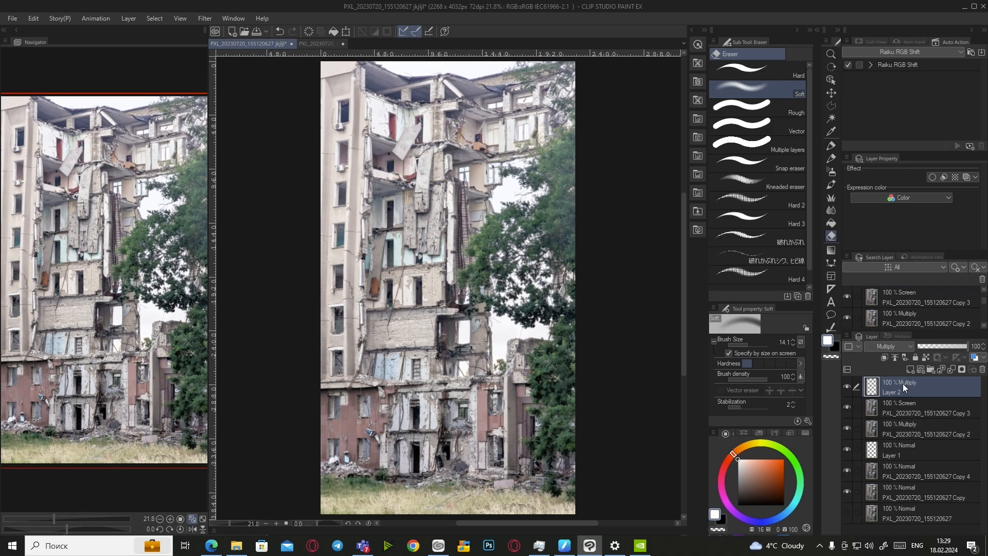
Enlarge the brush to about 27, pick dark blue, and switch to the Soft airbrush
{"action": "left_click_drag", "start_coordinate": [750, 344], "coordinate": [754, 337]}
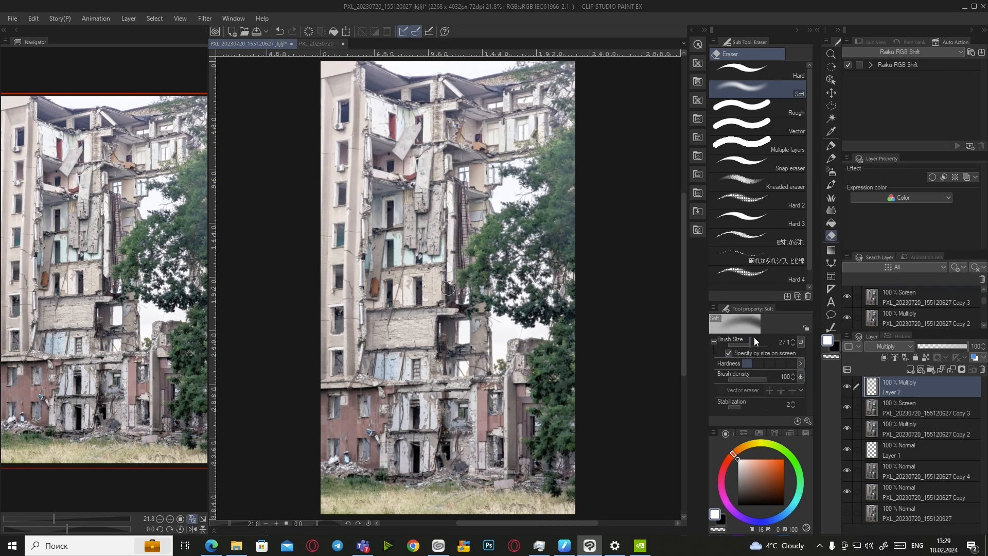
{"action": "left_click", "coordinate": [774, 517]}
{"action": "left_click", "coordinate": [755, 499]}
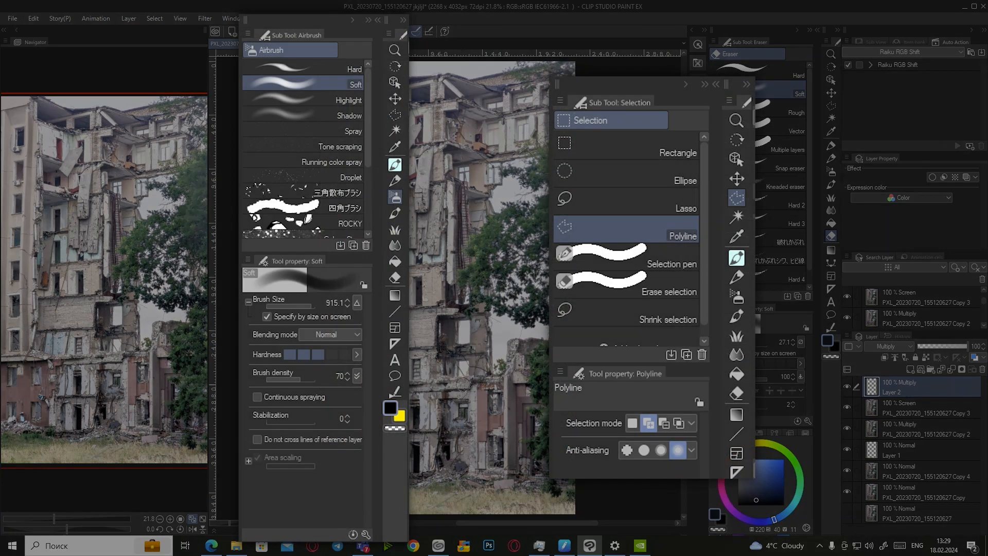
{"action": "key", "text": "b"}
Undo a trial dark stroke and set Layer 2's opacity to 60%
{"action": "mouse_move", "coordinate": [456, 338]}
{"action": "left_mouse_down"}
{"action": "mouse_move", "coordinate": [451, 357]}
{"action": "mouse_move", "coordinate": [463, 352]}
{"action": "left_mouse_up"}
{"action": "key", "text": "ctrl+z"}
{"action": "left_click", "coordinate": [944, 347]}
{"action": "left_click", "coordinate": [983, 344]}
{"action": "left_click", "coordinate": [984, 344]}
{"action": "left_click", "coordinate": [983, 344]}
{"action": "left_click", "coordinate": [984, 344]}
{"action": "left_click", "coordinate": [984, 344]}
{"action": "left_click", "coordinate": [983, 344]}
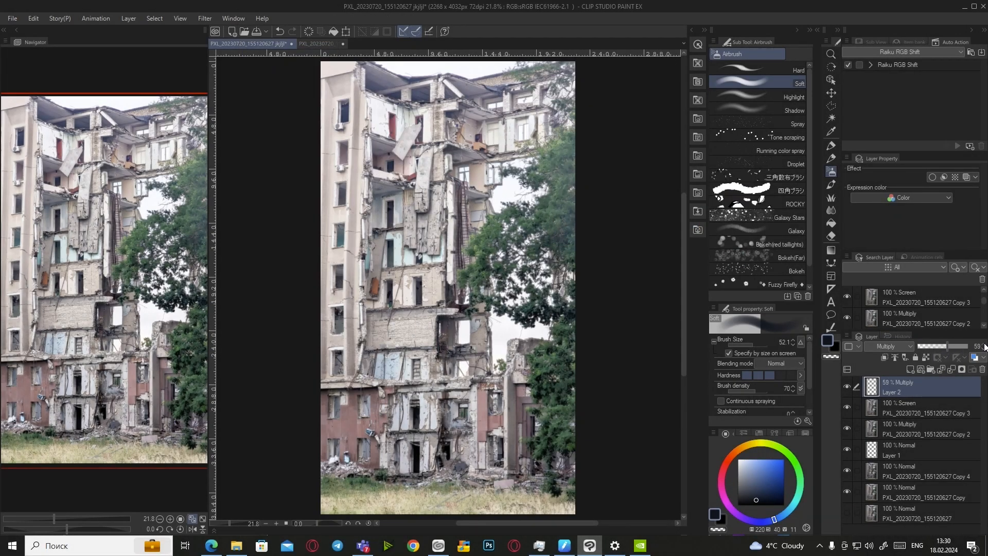
Try three shadow strokes along the building's broken corners, undoing each one
{"action": "left_click_drag", "start_coordinate": [451, 325], "coordinate": [449, 379]}
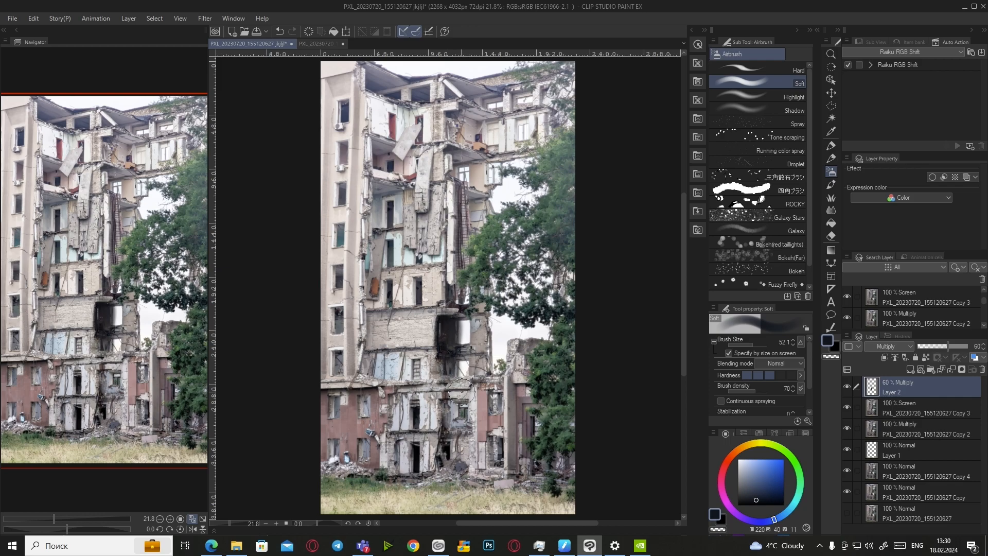
{"action": "key", "text": "ctrl+z"}
{"action": "mouse_move", "coordinate": [370, 280]}
{"action": "left_mouse_down"}
{"action": "mouse_move", "coordinate": [373, 364]}
{"action": "mouse_move", "coordinate": [371, 284]}
{"action": "left_mouse_up"}
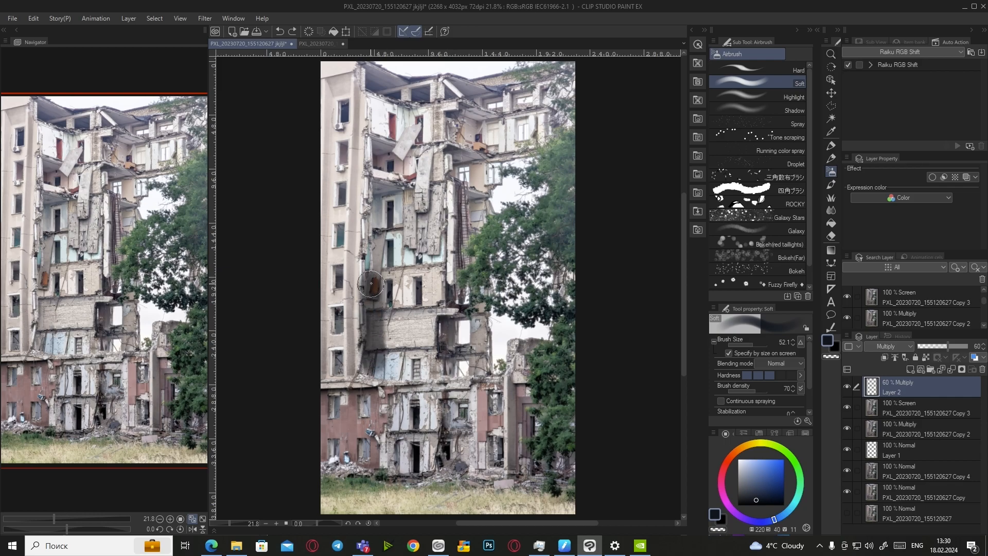
{"action": "key", "text": "ctrl+z"}
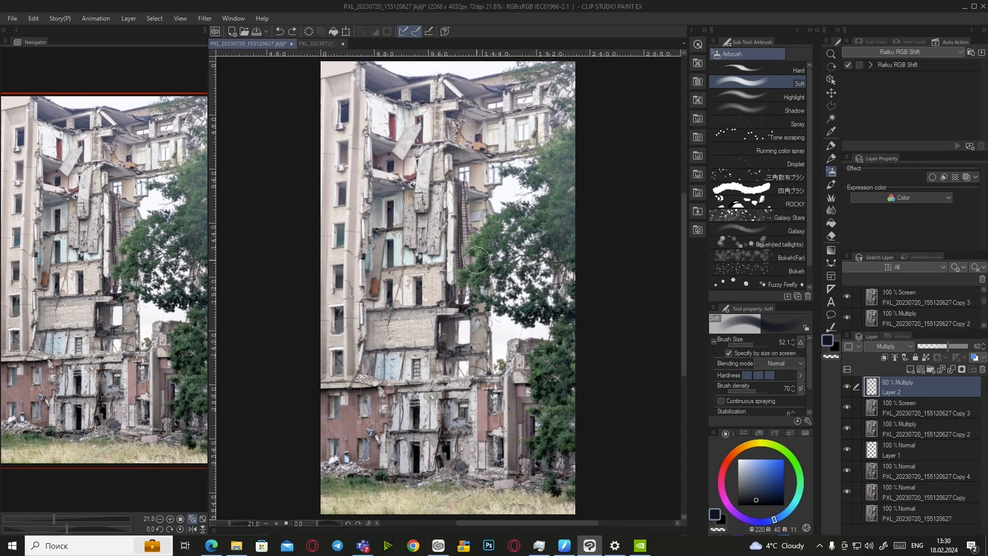
{"action": "mouse_move", "coordinate": [382, 192]}
{"action": "left_mouse_down"}
{"action": "mouse_move", "coordinate": [380, 226]}
{"action": "mouse_move", "coordinate": [383, 206]}
{"action": "left_mouse_up"}
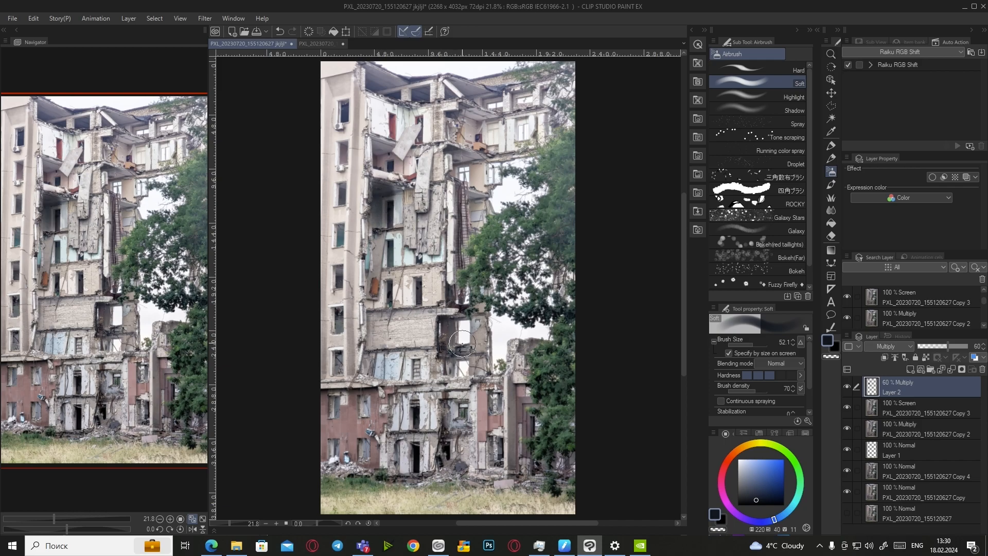
{"action": "key", "text": "ctrl+z"}
{"action": "scroll", "coordinate": [376, 216], "scroll_direction": "up", "scroll_amount": 6}
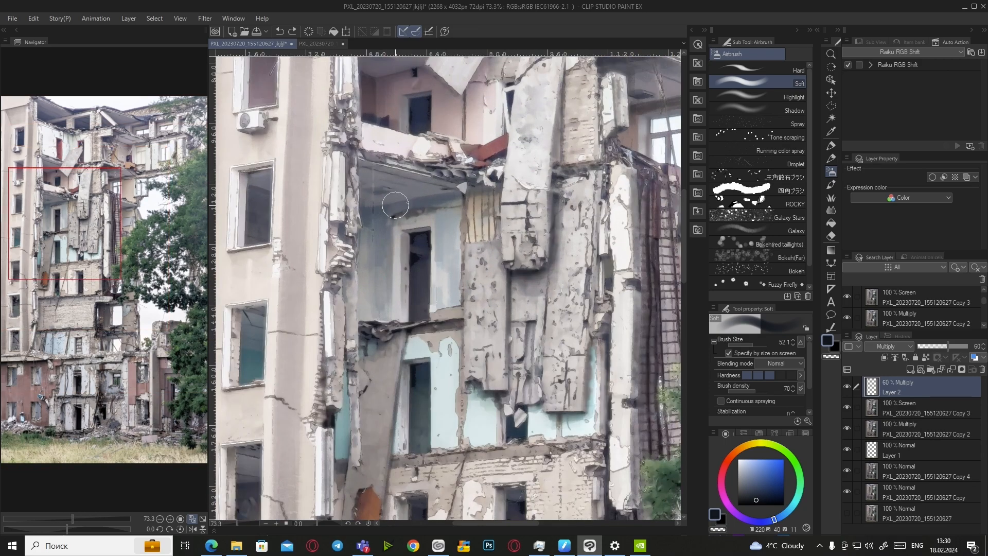
Start a polyline selection with points down the building's left wall edge
{"action": "left_click", "coordinate": [832, 107]}
{"action": "left_click", "coordinate": [360, 157]}
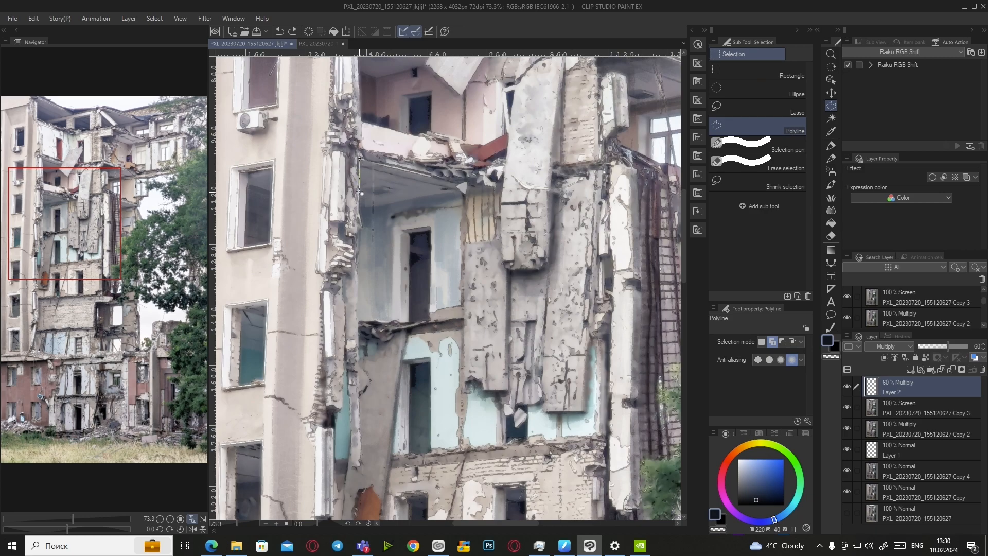
{"action": "left_click", "coordinate": [358, 205]}
{"action": "left_click", "coordinate": [361, 220]}
{"action": "left_click", "coordinate": [358, 232]}
{"action": "left_click", "coordinate": [357, 278]}
{"action": "left_click", "coordinate": [358, 323]}
{"action": "left_click", "coordinate": [359, 368]}
{"action": "left_click", "coordinate": [360, 399]}
{"action": "left_click", "coordinate": [362, 437]}
{"action": "left_click", "coordinate": [361, 467]}
{"action": "scroll", "coordinate": [384, 332], "scroll_direction": "down", "scroll_amount": 5}
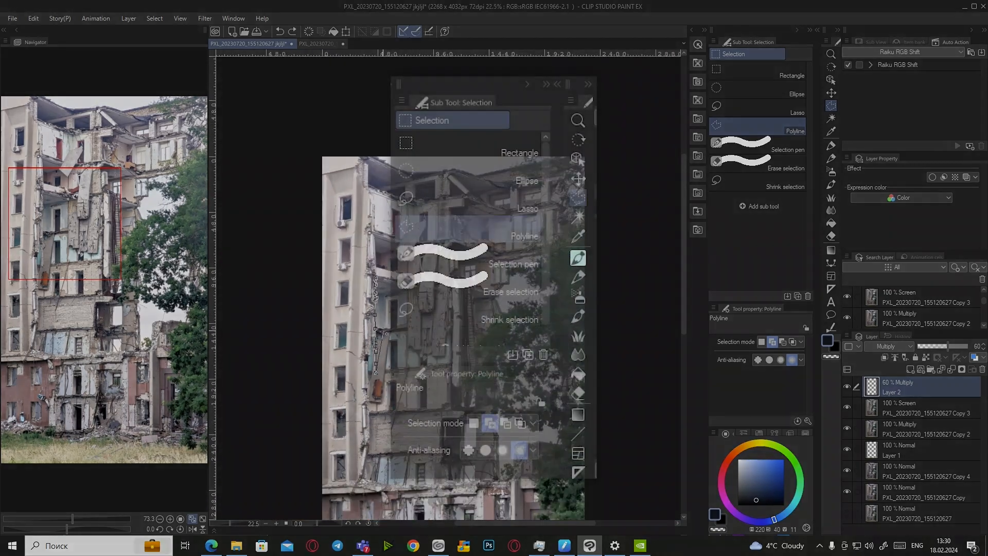
{"action": "scroll", "coordinate": [384, 332], "scroll_direction": "up", "scroll_amount": 5}
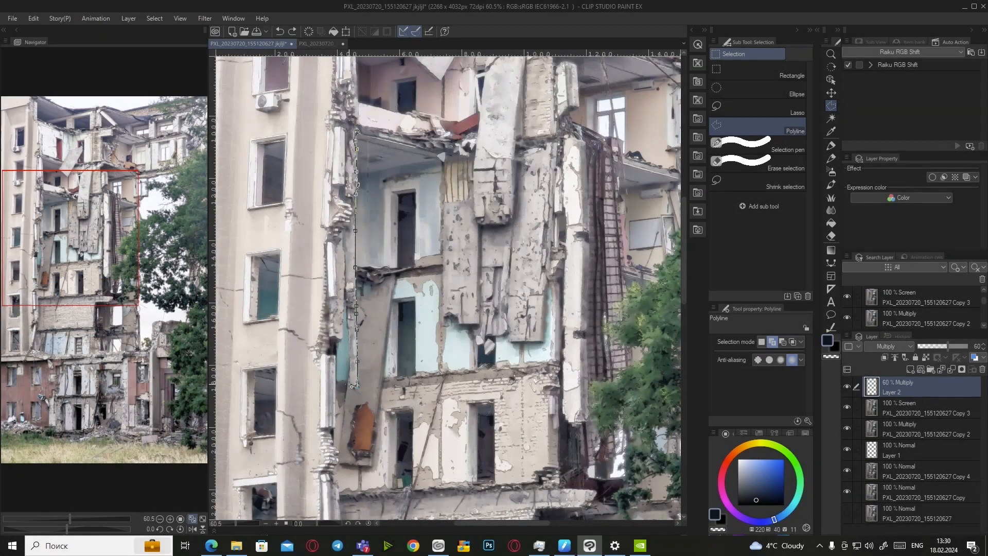
Remove the misplaced points and re-place them further left along the broken edge
{"action": "key", "text": "BackSpace"}
{"action": "key", "text": "BackSpace"}
{"action": "key", "text": "BackSpace"}
{"action": "key", "text": "BackSpace"}
{"action": "key", "text": "BackSpace"}
{"action": "key", "text": "BackSpace"}
{"action": "left_click", "coordinate": [344, 235]}
{"action": "left_click", "coordinate": [343, 248]}
{"action": "left_click", "coordinate": [346, 254]}
{"action": "left_click", "coordinate": [345, 284]}
{"action": "left_click", "coordinate": [343, 303]}
{"action": "left_click", "coordinate": [342, 339]}
{"action": "left_click", "coordinate": [336, 344]}
{"action": "scroll", "coordinate": [336, 430], "scroll_direction": "up", "scroll_amount": 4}
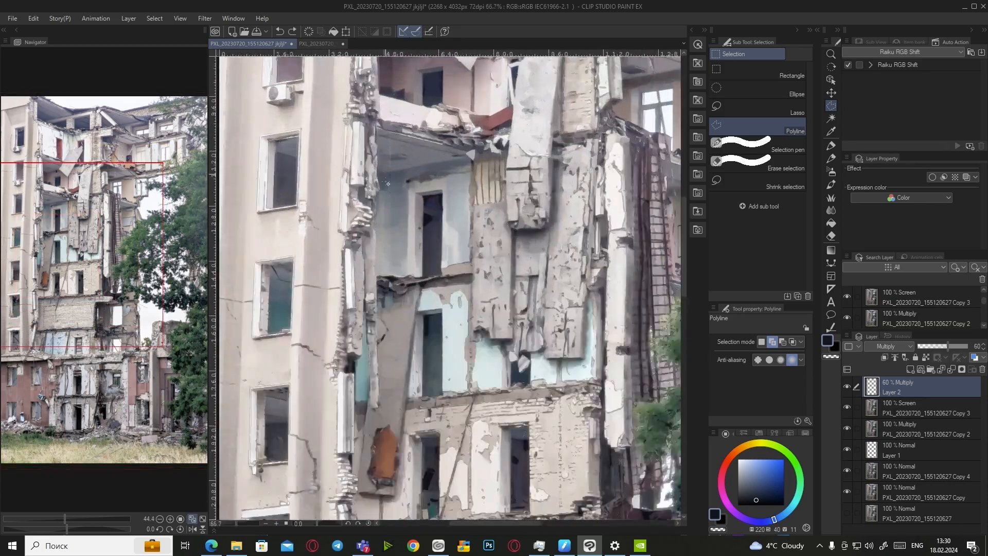
{"action": "scroll", "coordinate": [343, 371], "scroll_direction": "up", "scroll_amount": 1}
{"action": "scroll", "coordinate": [337, 494], "scroll_direction": "up", "scroll_amount": 3}
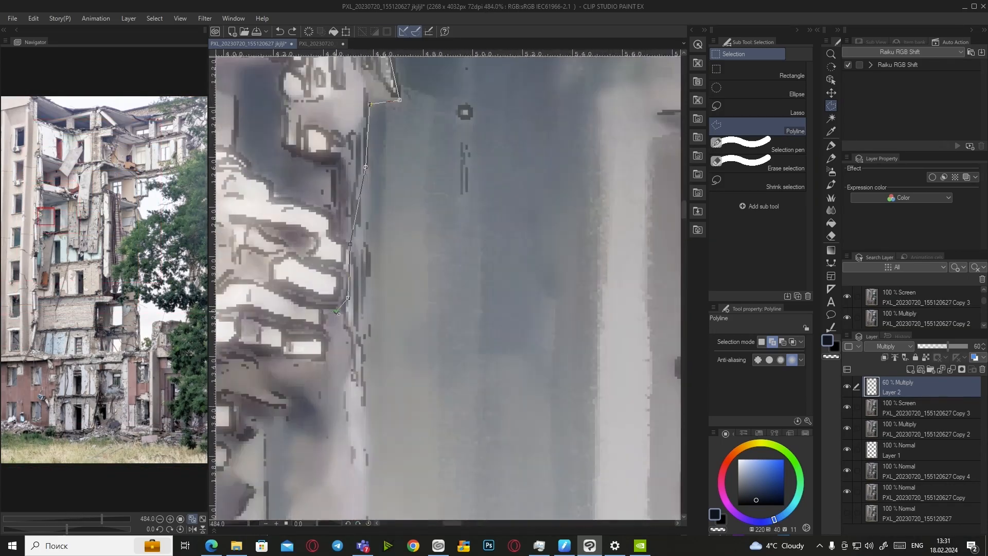
{"action": "scroll", "coordinate": [337, 411], "scroll_direction": "down", "scroll_amount": 5}
{"action": "scroll", "coordinate": [337, 407], "scroll_direction": "up", "scroll_amount": 3}
Continue the outline down the broken edge and around the gaps, closing the selection
{"action": "left_click", "coordinate": [341, 403]}
{"action": "left_click", "coordinate": [329, 404]}
{"action": "left_click", "coordinate": [321, 419]}
{"action": "left_click", "coordinate": [333, 462]}
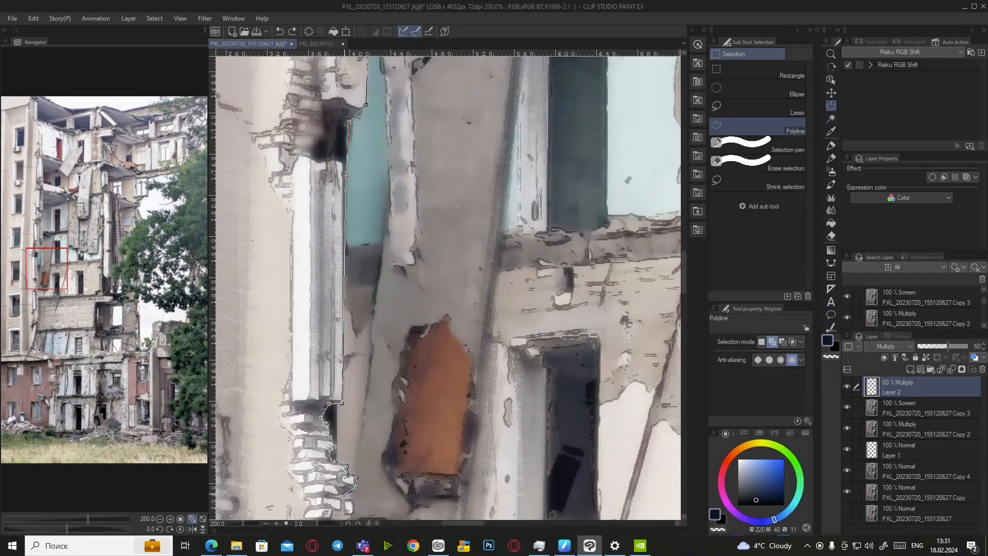
{"action": "scroll", "coordinate": [347, 471], "scroll_direction": "down", "scroll_amount": 2}
{"action": "left_click", "coordinate": [339, 300]}
{"action": "scroll", "coordinate": [349, 311], "scroll_direction": "down", "scroll_amount": 3}
{"action": "left_click", "coordinate": [436, 246]}
{"action": "scroll", "coordinate": [285, 210], "scroll_direction": "up", "scroll_amount": 5}
{"action": "scroll", "coordinate": [277, 229], "scroll_direction": "down", "scroll_amount": 3}
{"action": "scroll", "coordinate": [412, 258], "scroll_direction": "down", "scroll_amount": 2}
{"action": "left_click", "coordinate": [540, 130]}
{"action": "left_click", "coordinate": [487, 218]}
{"action": "left_click", "coordinate": [431, 164]}
{"action": "left_click", "coordinate": [422, 161]}
{"action": "left_click", "coordinate": [449, 120]}
Airbrush soft dark shading downward and upward inside the selection
{"action": "key", "text": "b"}
{"action": "scroll", "coordinate": [435, 216], "scroll_direction": "down", "scroll_amount": 8}
{"action": "mouse_move", "coordinate": [427, 206]}
{"action": "left_mouse_down"}
{"action": "mouse_move", "coordinate": [419, 237]}
{"action": "mouse_move", "coordinate": [457, 231]}
{"action": "mouse_move", "coordinate": [419, 294]}
{"action": "left_mouse_up"}
{"action": "scroll", "coordinate": [443, 323], "scroll_direction": "down", "scroll_amount": 2}
{"action": "left_click_drag", "start_coordinate": [427, 354], "coordinate": [456, 288]}
Airbrush more shading inside the selection, then deselect with Ctrl+D
{"action": "scroll", "coordinate": [456, 288], "scroll_direction": "down", "scroll_amount": 1}
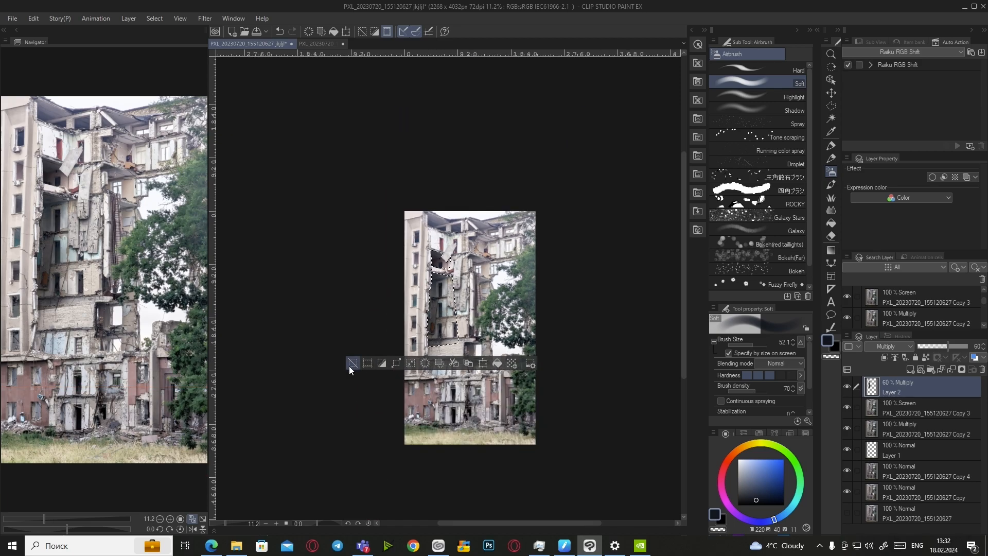
{"action": "key", "text": "e"}
{"action": "scroll", "coordinate": [455, 281], "scroll_direction": "up", "scroll_amount": 5}
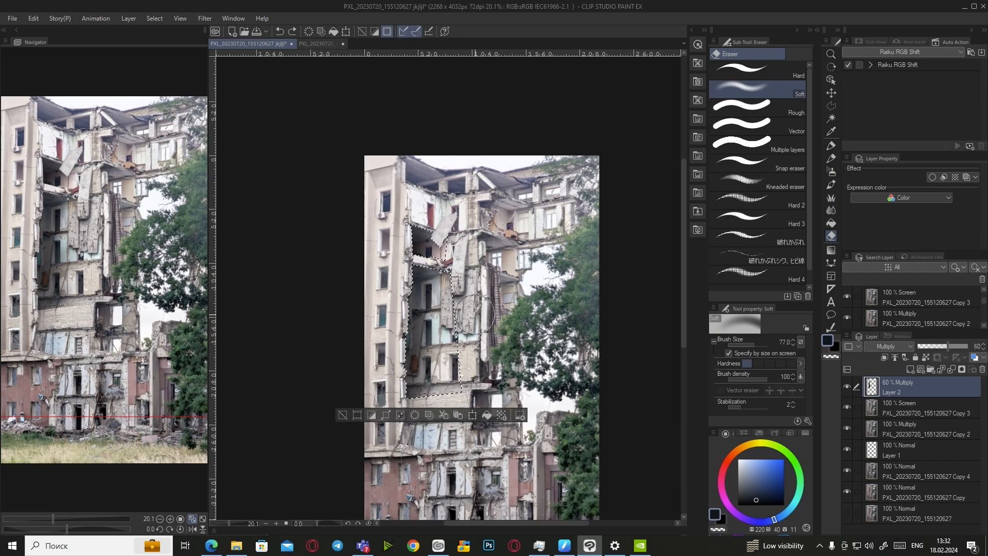
{"action": "key", "text": "b"}
{"action": "scroll", "coordinate": [507, 329], "scroll_direction": "down", "scroll_amount": 4}
{"action": "left_click_drag", "start_coordinate": [467, 299], "coordinate": [466, 365]}
{"action": "key", "text": "ctrl+d"}
Mirror the canvas horizontally and set Auto Select to work from the Copy 2 layer
{"action": "key", "text": "e"}
{"action": "scroll", "coordinate": [464, 373], "scroll_direction": "up", "scroll_amount": 1}
{"action": "key", "text": "h"}
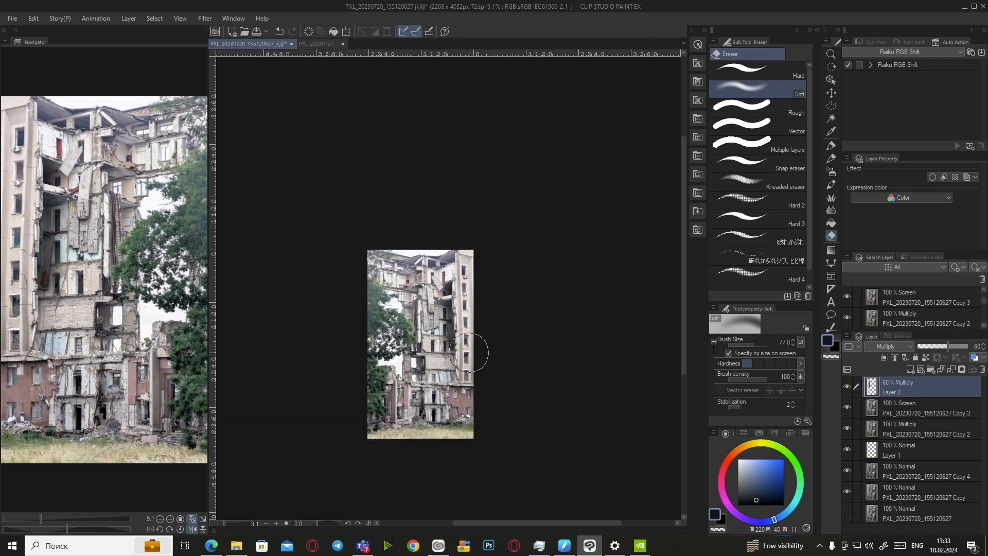
{"action": "scroll", "coordinate": [457, 283], "scroll_direction": "up", "scroll_amount": 6}
{"action": "key", "text": "w"}
{"action": "left_click", "coordinate": [904, 427]}
Auto-select the window openings down the tower façade
{"action": "left_click", "coordinate": [492, 203]}
{"action": "scroll", "coordinate": [519, 288], "scroll_direction": "down", "scroll_amount": 4}
{"action": "left_click", "coordinate": [508, 301]}
{"action": "left_click", "coordinate": [510, 348]}
{"action": "left_click_drag", "start_coordinate": [524, 412], "coordinate": [524, 227]}
{"action": "scroll", "coordinate": [522, 257], "scroll_direction": "up", "scroll_amount": 1}
{"action": "left_click", "coordinate": [517, 262]}
{"action": "left_click", "coordinate": [518, 318]}
{"action": "left_click", "coordinate": [518, 374]}
{"action": "left_click", "coordinate": [519, 431]}
{"action": "scroll", "coordinate": [529, 455], "scroll_direction": "up", "scroll_amount": 8}
Add a polyline outline around the upper window opening to the selection
{"action": "key", "text": "m"}
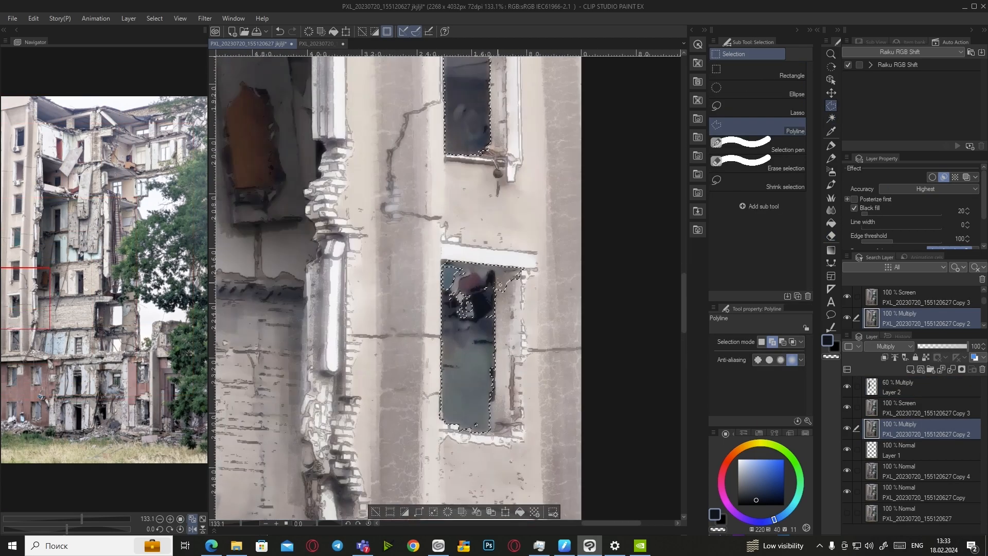
{"action": "scroll", "coordinate": [550, 409], "scroll_direction": "down", "scroll_amount": 2}
{"action": "scroll", "coordinate": [510, 205], "scroll_direction": "up", "scroll_amount": 3}
{"action": "left_click", "coordinate": [467, 166]}
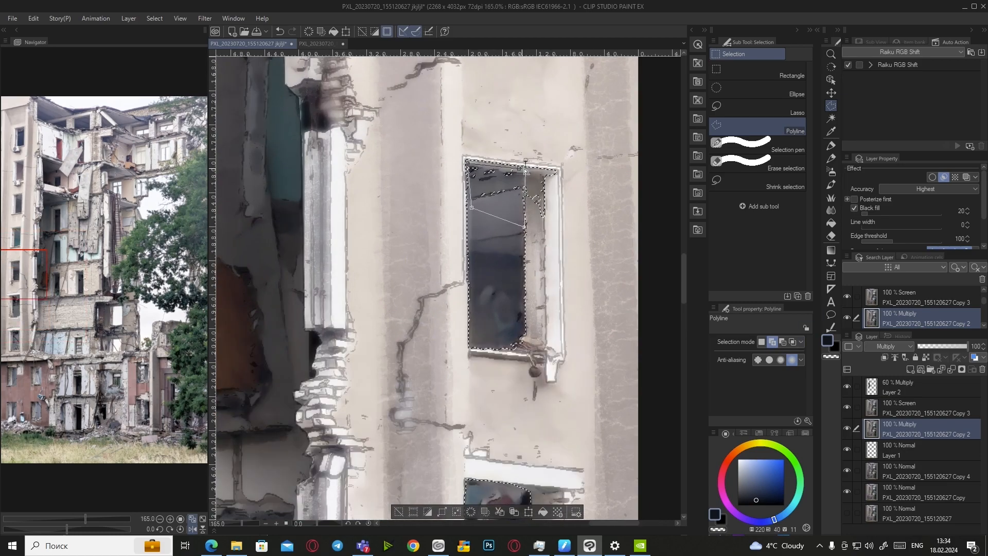
{"action": "scroll", "coordinate": [547, 432], "scroll_direction": "down", "scroll_amount": 3}
{"action": "scroll", "coordinate": [541, 252], "scroll_direction": "up", "scroll_amount": 4}
{"action": "left_click", "coordinate": [537, 250]}
{"action": "left_click", "coordinate": [536, 212]}
{"action": "left_click", "coordinate": [469, 200]}
{"action": "left_click", "coordinate": [471, 241]}
{"action": "left_click", "coordinate": [537, 249]}
{"action": "scroll", "coordinate": [514, 288], "scroll_direction": "down", "scroll_amount": 3}
{"action": "scroll", "coordinate": [496, 169], "scroll_direction": "up", "scroll_amount": 3}
Trim extra area off the window selection with polyline subtract mode
{"action": "left_click", "coordinate": [449, 98]}
{"action": "left_click", "coordinate": [511, 116]}
{"action": "left_click", "coordinate": [782, 341]}
{"action": "scroll", "coordinate": [494, 247], "scroll_direction": "up", "scroll_amount": 3}
{"action": "scroll", "coordinate": [515, 258], "scroll_direction": "down", "scroll_amount": 3}
{"action": "left_click", "coordinate": [772, 342]}
{"action": "left_click", "coordinate": [520, 272]}
{"action": "left_click", "coordinate": [536, 311]}
{"action": "left_click", "coordinate": [782, 342]}
{"action": "left_click", "coordinate": [568, 241]}
{"action": "left_click", "coordinate": [592, 200]}
{"action": "scroll", "coordinate": [550, 271], "scroll_direction": "down", "scroll_amount": 4}
{"action": "scroll", "coordinate": [560, 182], "scroll_direction": "up", "scroll_amount": 4}
Fill the window selection dark on Layer 2, deselect, and unflip the canvas
{"action": "scroll", "coordinate": [561, 313], "scroll_direction": "down", "scroll_amount": 5}
{"action": "left_click", "coordinate": [913, 392]}
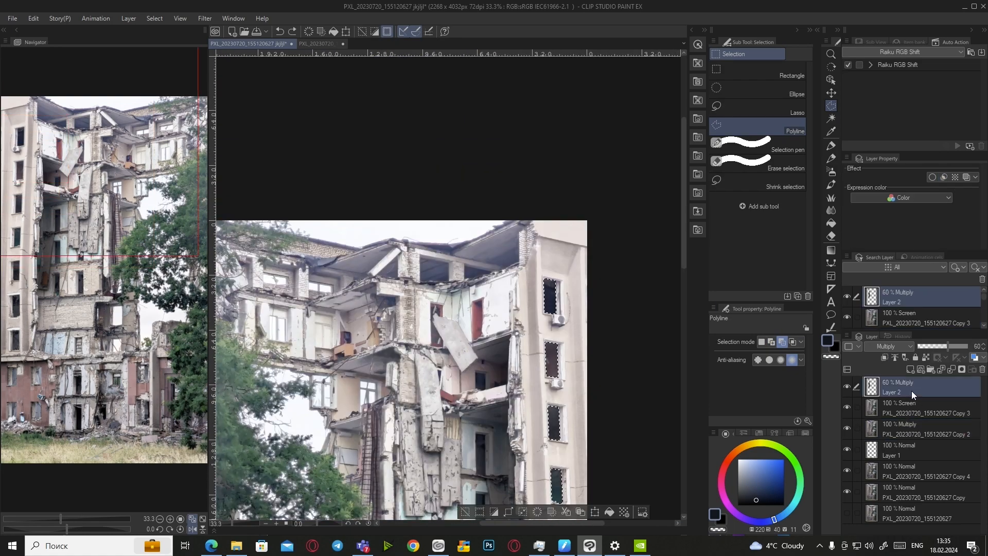
{"action": "key", "text": "alt+Delete"}
{"action": "key", "text": "ctrl+d"}
{"action": "scroll", "coordinate": [589, 319], "scroll_direction": "down", "scroll_amount": 3}
{"action": "key", "text": "h"}
Switch to the Airbrush Soft tool, ending on it after brief eraser checks
{"action": "key", "text": "b"}
{"action": "scroll", "coordinate": [453, 334], "scroll_direction": "up", "scroll_amount": 5}
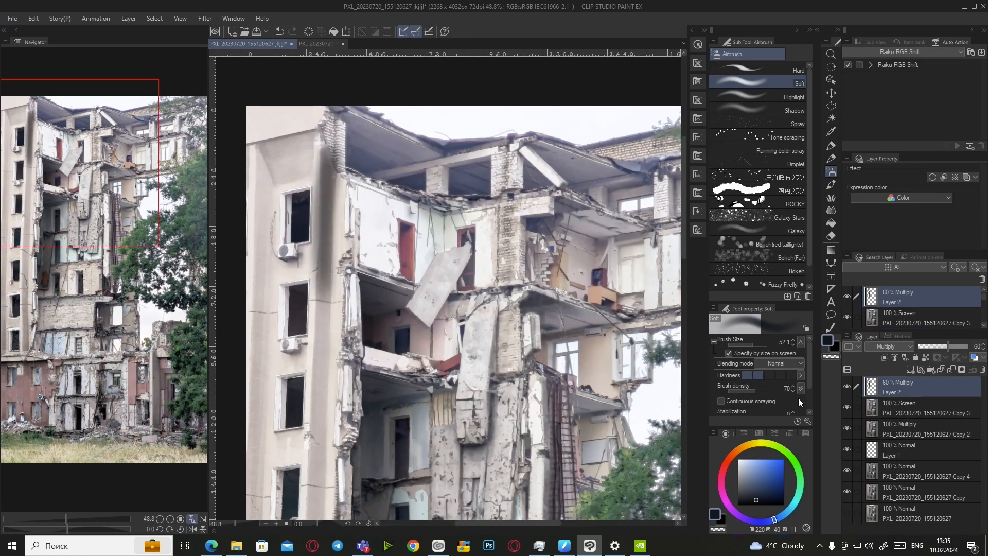
{"action": "scroll", "coordinate": [457, 363], "scroll_direction": "down", "scroll_amount": 6}
{"action": "scroll", "coordinate": [457, 363], "scroll_direction": "up", "scroll_amount": 3}
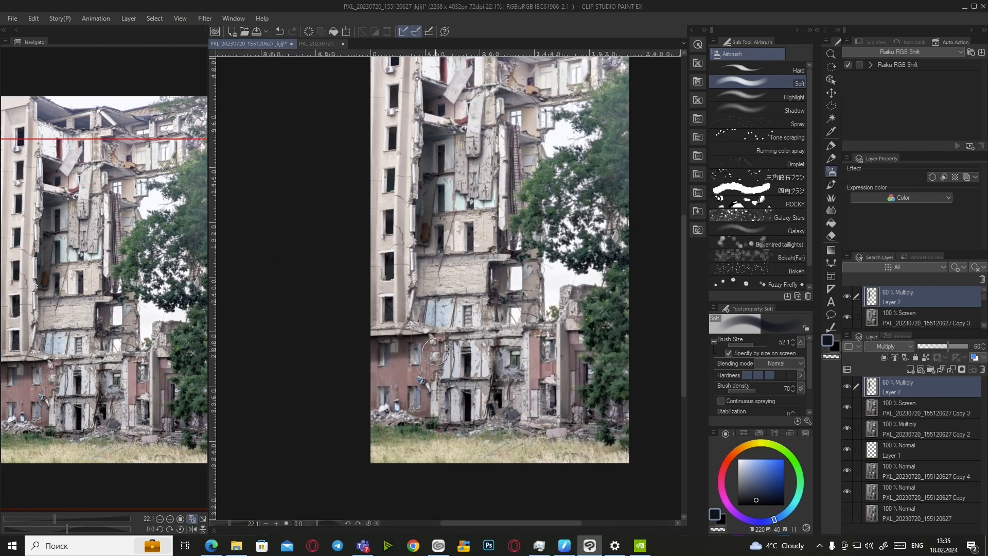
{"action": "scroll", "coordinate": [335, 441], "scroll_direction": "down", "scroll_amount": 3}
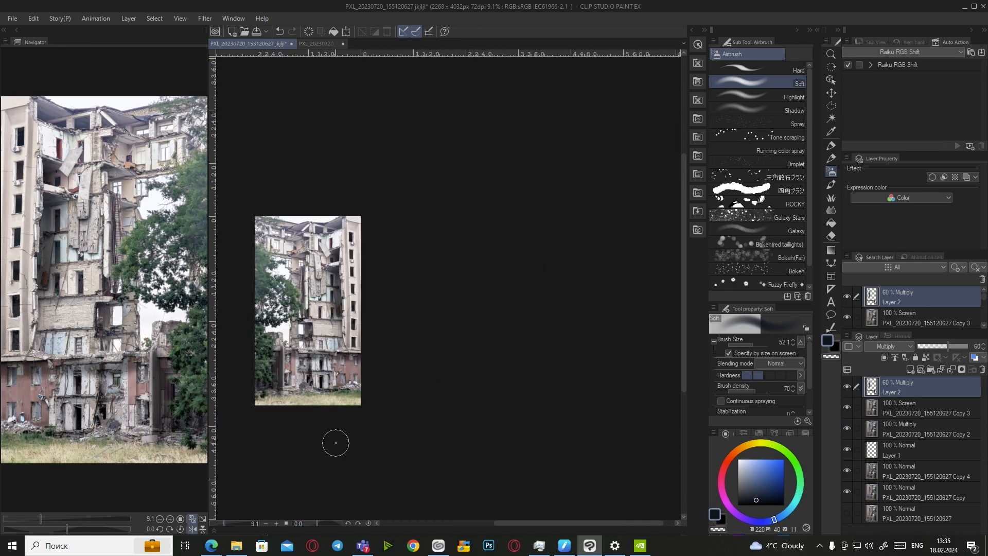
{"action": "scroll", "coordinate": [524, 323], "scroll_direction": "up", "scroll_amount": 6}
{"action": "scroll", "coordinate": [525, 323], "scroll_direction": "down", "scroll_amount": 3}
{"action": "scroll", "coordinate": [572, 319], "scroll_direction": "up", "scroll_amount": 8}
{"action": "scroll", "coordinate": [525, 434], "scroll_direction": "up", "scroll_amount": 2}
{"action": "scroll", "coordinate": [595, 375], "scroll_direction": "down", "scroll_amount": 6}
{"action": "scroll", "coordinate": [522, 443], "scroll_direction": "up", "scroll_amount": 6}
{"action": "scroll", "coordinate": [523, 443], "scroll_direction": "down", "scroll_amount": 5}
{"action": "scroll", "coordinate": [355, 360], "scroll_direction": "up", "scroll_amount": 4}
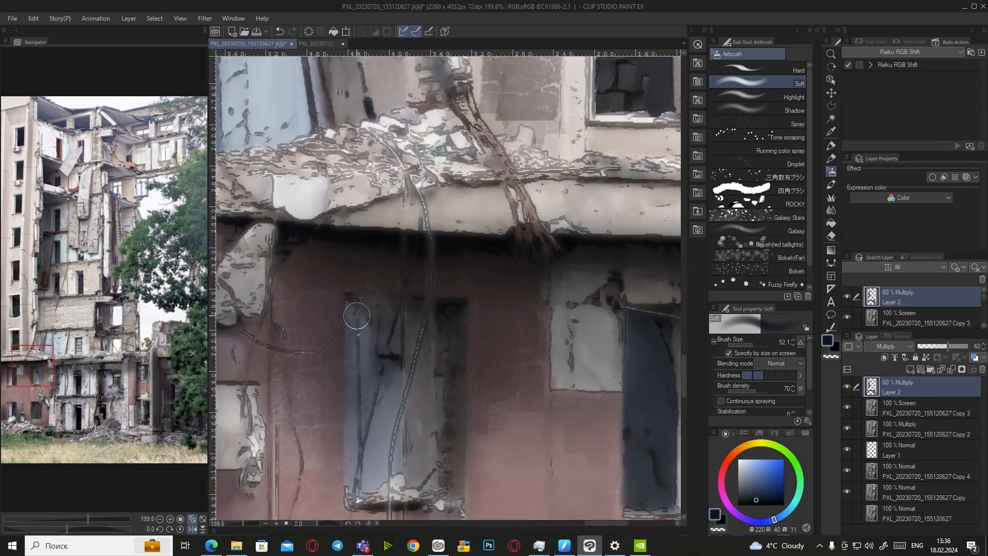
{"action": "scroll", "coordinate": [355, 360], "scroll_direction": "down", "scroll_amount": 6}
{"action": "left_click", "coordinate": [831, 235]}
{"action": "scroll", "coordinate": [487, 386], "scroll_direction": "up", "scroll_amount": 3}
{"action": "left_click", "coordinate": [831, 171]}
{"action": "scroll", "coordinate": [487, 385], "scroll_direction": "down", "scroll_amount": 2}
{"action": "left_click", "coordinate": [831, 236]}
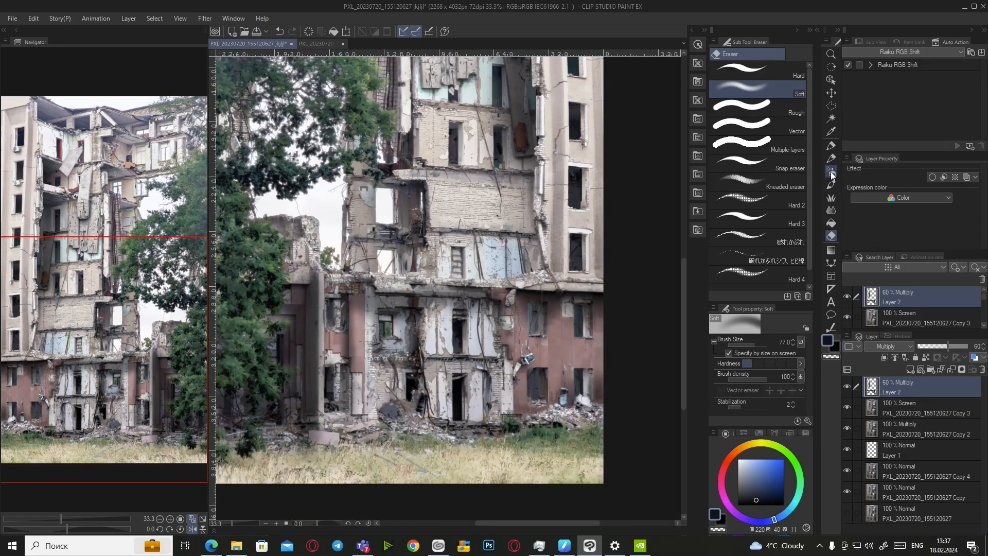
{"action": "left_click", "coordinate": [831, 171]}
{"action": "scroll", "coordinate": [468, 368], "scroll_direction": "up", "scroll_amount": 3}
{"action": "scroll", "coordinate": [482, 373], "scroll_direction": "down", "scroll_amount": 5}
{"action": "scroll", "coordinate": [444, 364], "scroll_direction": "up", "scroll_amount": 4}
{"action": "scroll", "coordinate": [360, 365], "scroll_direction": "down", "scroll_amount": 5}
{"action": "scroll", "coordinate": [340, 365], "scroll_direction": "up", "scroll_amount": 1}
{"action": "scroll", "coordinate": [340, 365], "scroll_direction": "down", "scroll_amount": 3}
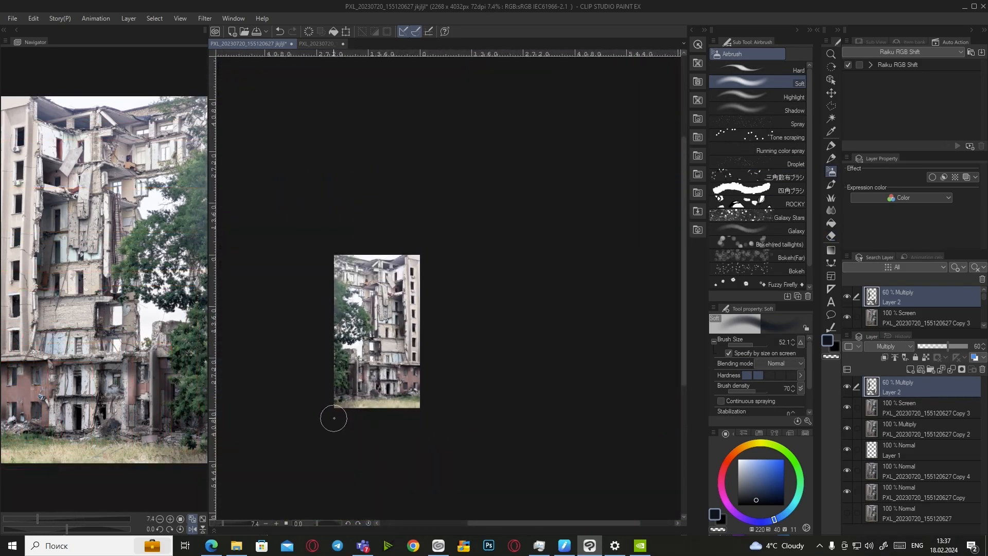
{"action": "scroll", "coordinate": [329, 412], "scroll_direction": "up", "scroll_amount": 3}
{"action": "scroll", "coordinate": [332, 411], "scroll_direction": "down", "scroll_amount": 1}
{"action": "scroll", "coordinate": [429, 370], "scroll_direction": "up", "scroll_amount": 2}
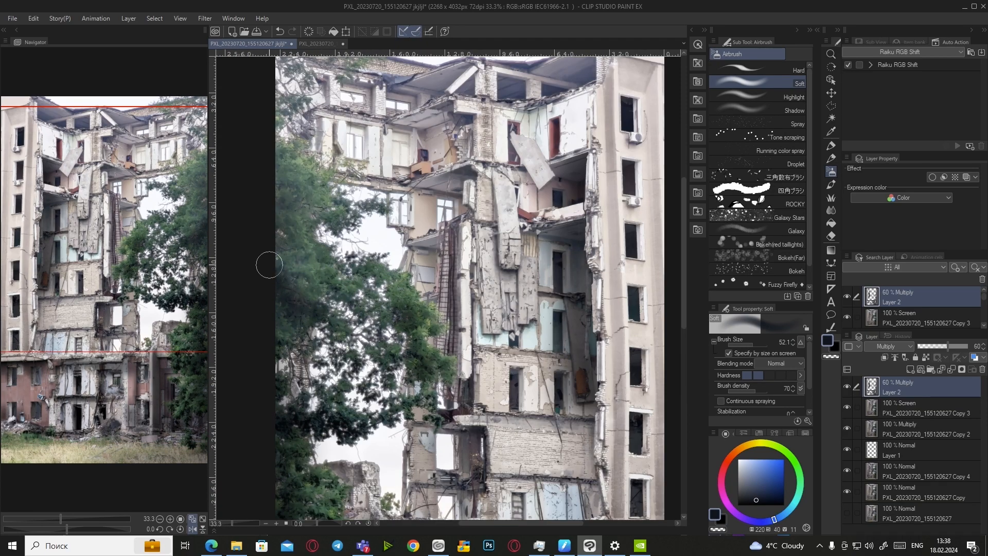
{"action": "scroll", "coordinate": [260, 280], "scroll_direction": "up", "scroll_amount": 1}
{"action": "scroll", "coordinate": [260, 280], "scroll_direction": "down", "scroll_amount": 3}
{"action": "scroll", "coordinate": [533, 328], "scroll_direction": "up", "scroll_amount": 4}
{"action": "scroll", "coordinate": [533, 328], "scroll_direction": "up", "scroll_amount": 5}
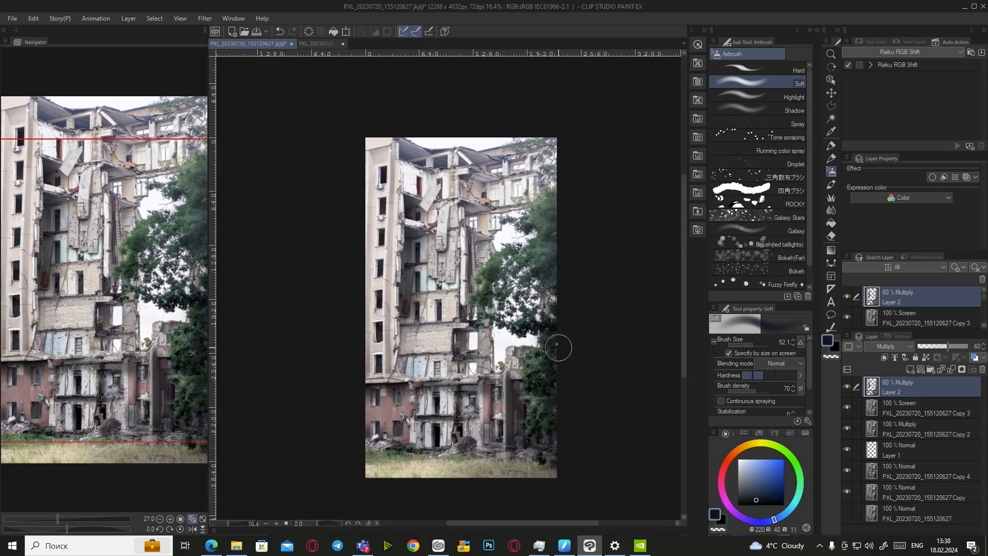
{"action": "scroll", "coordinate": [497, 414], "scroll_direction": "down", "scroll_amount": 7}
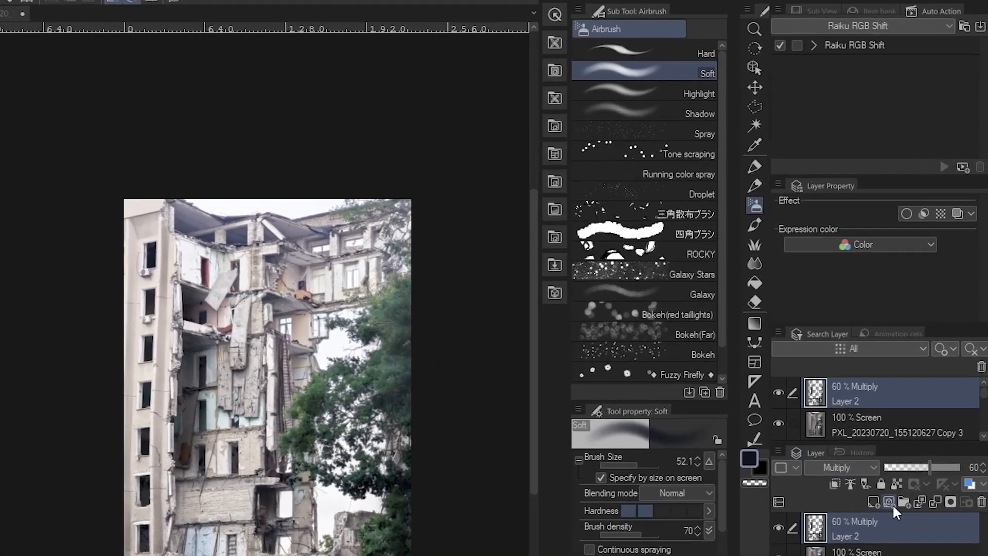
Add a new Layer 3 set to Multiply blending at 30% opacity
{"action": "left_click", "coordinate": [911, 369]}
{"action": "left_click", "coordinate": [887, 345]}
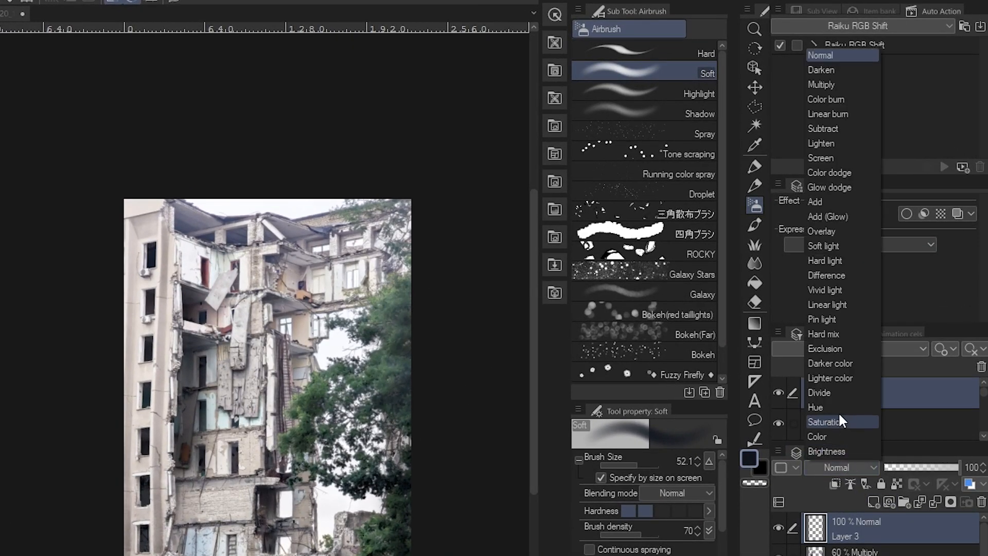
{"action": "left_click", "coordinate": [823, 85]}
{"action": "left_click", "coordinate": [907, 467]}
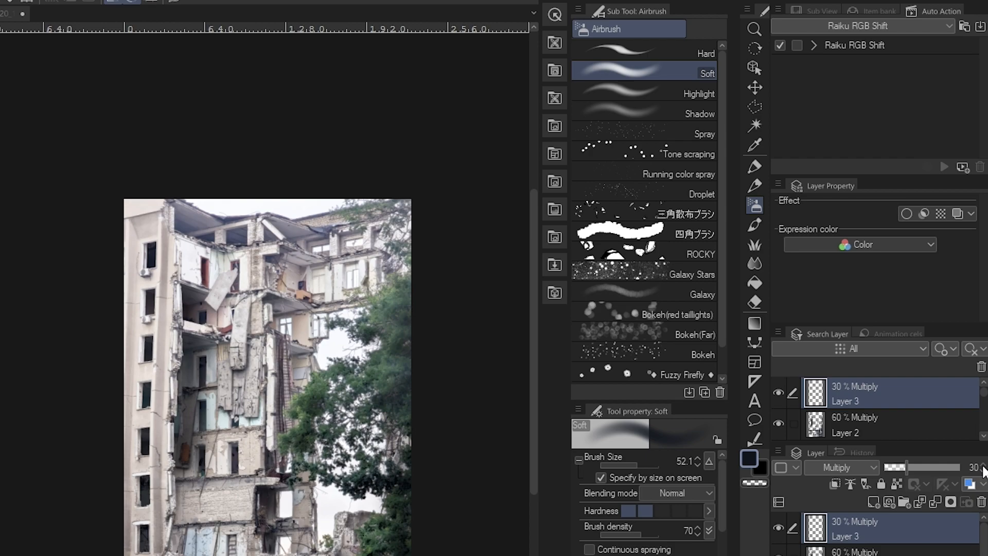
Drag a vertical Foreground to transparent gradient from top to bottom of the picture
{"action": "left_click", "coordinate": [755, 322]}
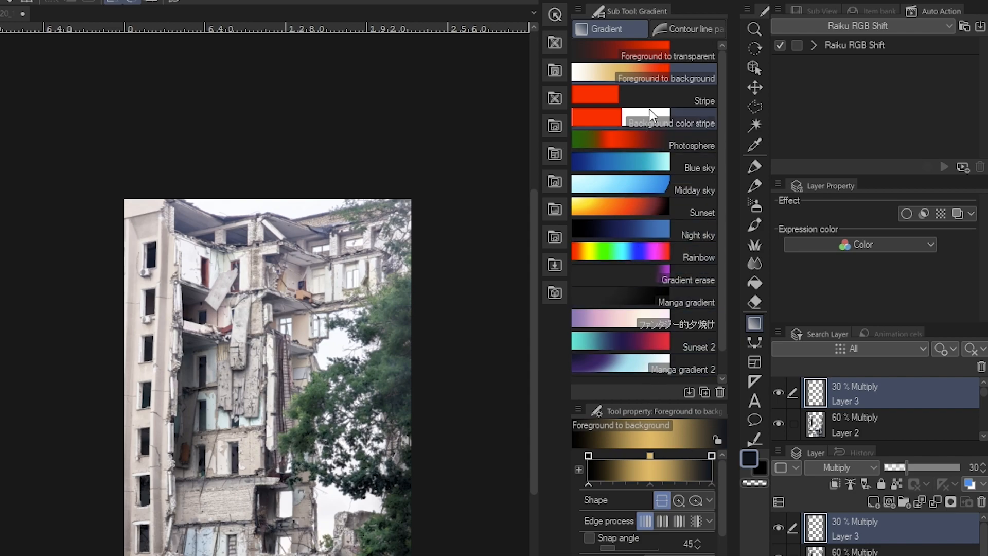
{"action": "left_click", "coordinate": [656, 58]}
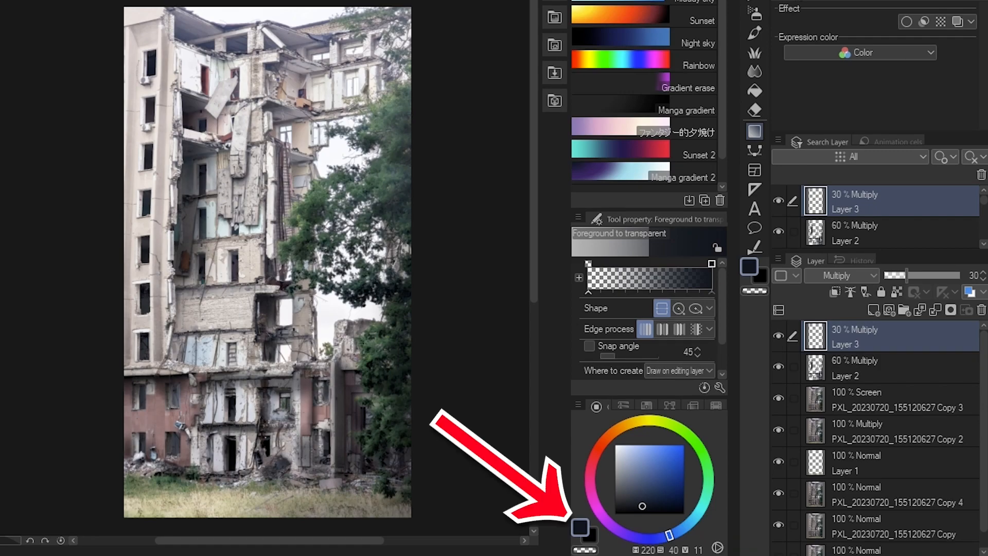
{"action": "mouse_move", "coordinate": [263, 49]}
{"action": "left_mouse_down"}
{"action": "mouse_move", "coordinate": [266, 469]}
{"action": "mouse_move", "coordinate": [264, 461]}
{"action": "left_mouse_up"}
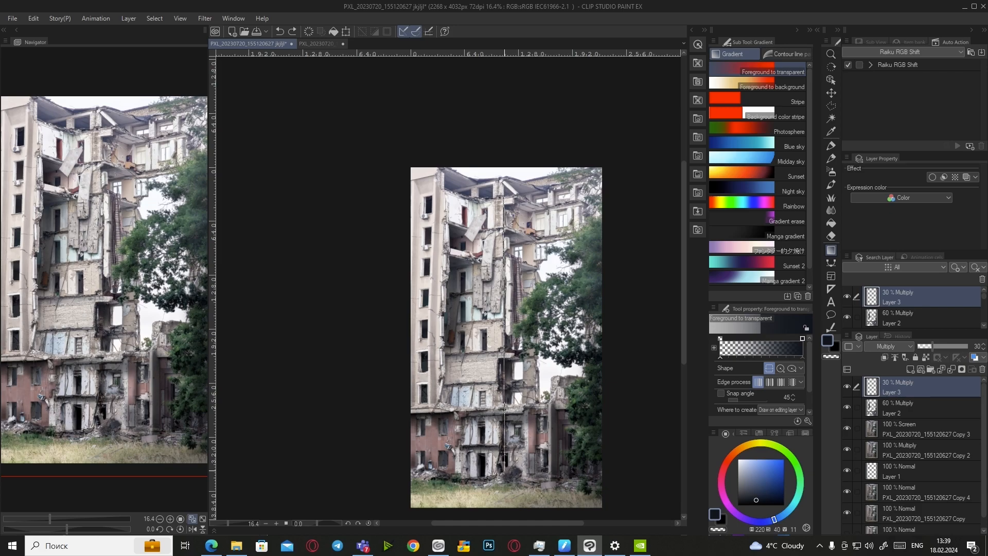
{"action": "left_click_drag", "start_coordinate": [504, 470], "coordinate": [505, 471]}
Erase the Multiply shading from the window's left edge with the Eraser
{"action": "scroll", "coordinate": [529, 362], "scroll_direction": "down", "scroll_amount": 2}
{"action": "scroll", "coordinate": [544, 367], "scroll_direction": "up", "scroll_amount": 4}
{"action": "left_click", "coordinate": [832, 106]}
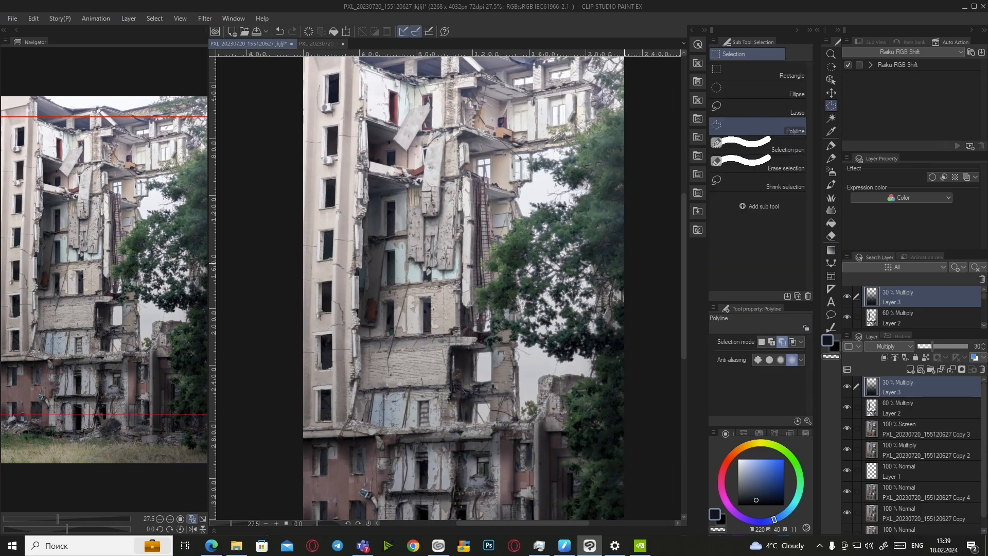
{"action": "key", "text": "e"}
{"action": "scroll", "coordinate": [488, 360], "scroll_direction": "up", "scroll_amount": 6}
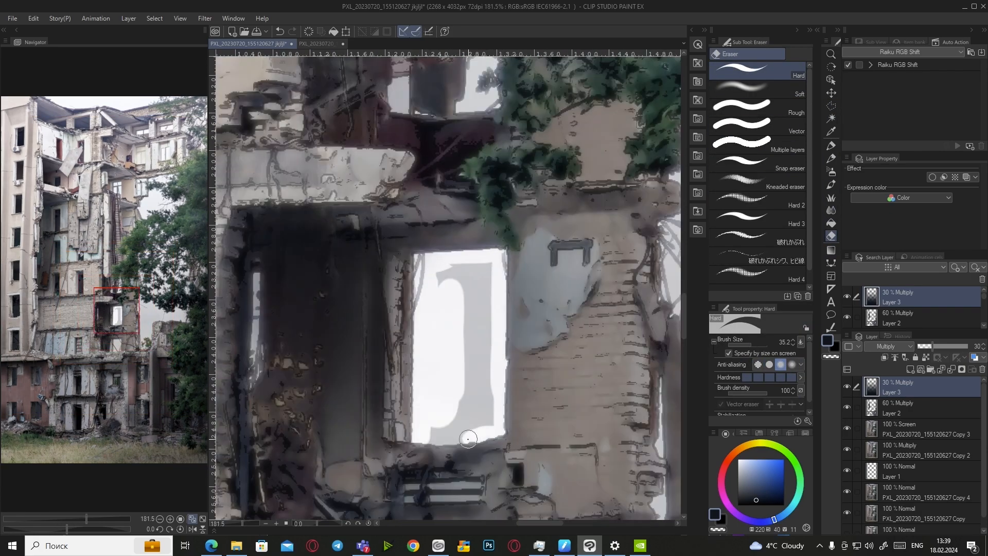
{"action": "scroll", "coordinate": [453, 342], "scroll_direction": "down", "scroll_amount": 3}
{"action": "scroll", "coordinate": [479, 453], "scroll_direction": "up", "scroll_amount": 4}
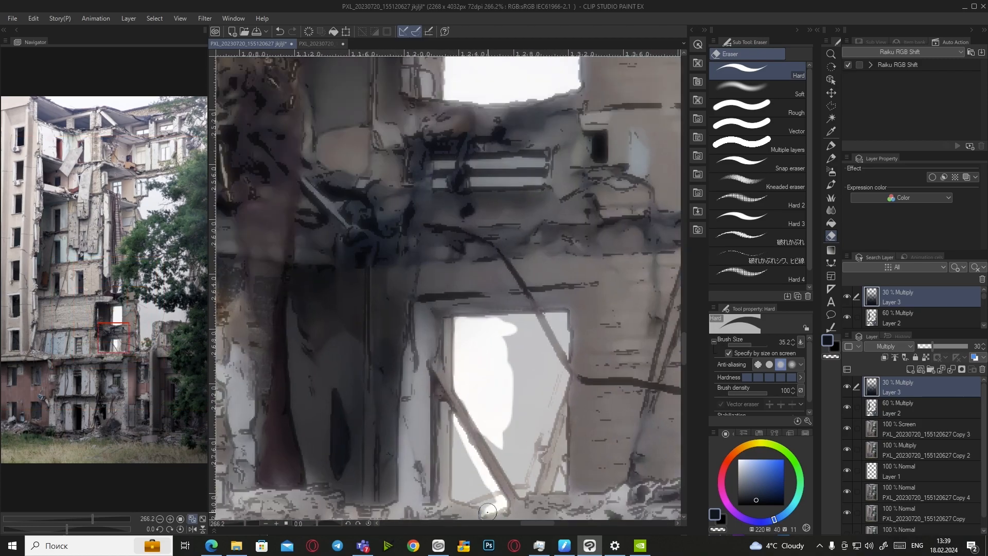
{"action": "mouse_move", "coordinate": [491, 510]}
{"action": "left_mouse_down"}
{"action": "mouse_move", "coordinate": [464, 471]}
{"action": "mouse_move", "coordinate": [520, 488]}
{"action": "left_mouse_up"}
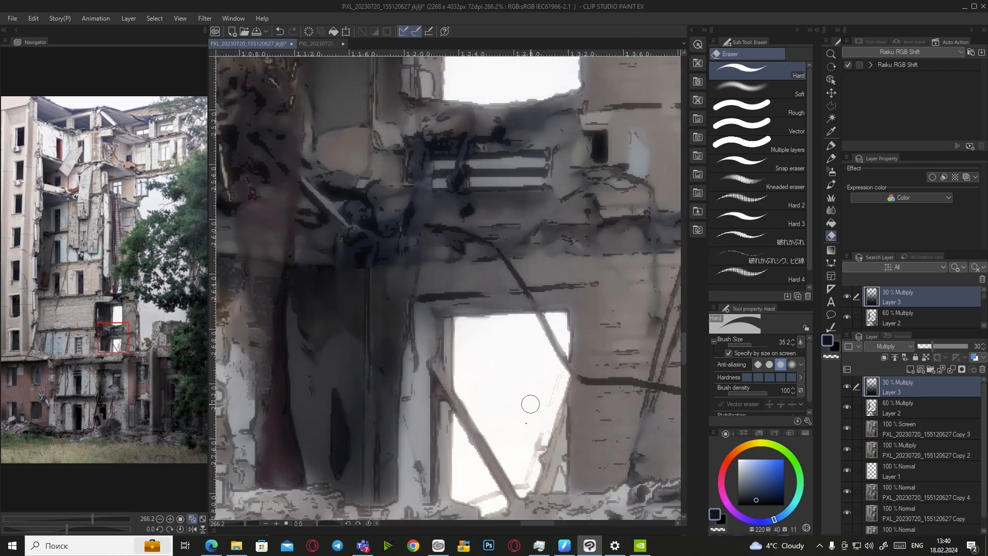
{"action": "scroll", "coordinate": [529, 418], "scroll_direction": "down", "scroll_amount": 5}
{"action": "scroll", "coordinate": [510, 454], "scroll_direction": "up", "scroll_amount": 4}
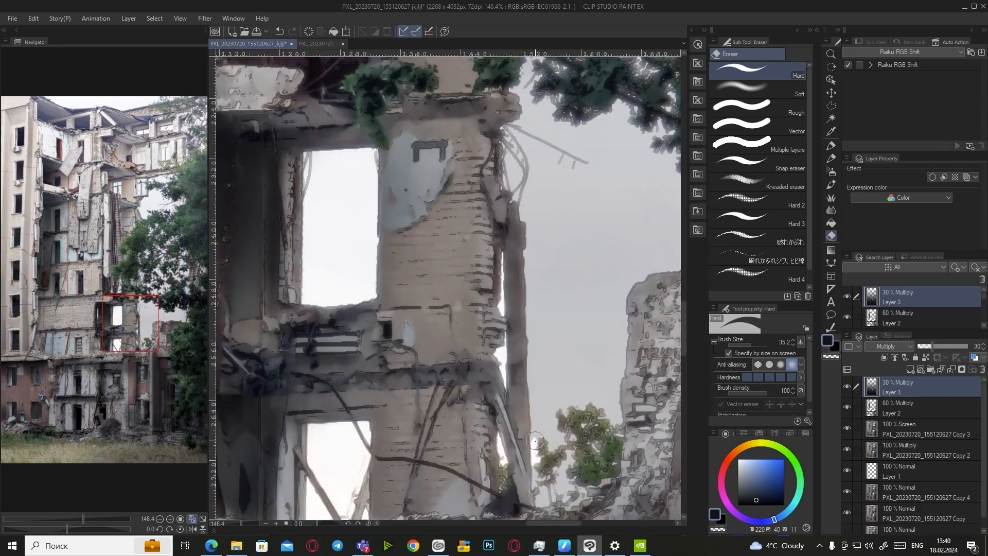
Soft-erase the grey darkened sky back to white
{"action": "left_click", "coordinate": [756, 86]}
{"action": "scroll", "coordinate": [566, 391], "scroll_direction": "up", "scroll_amount": 4}
{"action": "scroll", "coordinate": [555, 423], "scroll_direction": "down", "scroll_amount": 3}
{"action": "scroll", "coordinate": [585, 316], "scroll_direction": "up", "scroll_amount": 2}
{"action": "scroll", "coordinate": [462, 270], "scroll_direction": "down", "scroll_amount": 2}
{"action": "left_click_drag", "start_coordinate": [456, 226], "coordinate": [547, 256]}
{"action": "scroll", "coordinate": [547, 256], "scroll_direction": "down", "scroll_amount": 3}
{"action": "scroll", "coordinate": [535, 206], "scroll_direction": "up", "scroll_amount": 3}
{"action": "left_click_drag", "start_coordinate": [494, 329], "coordinate": [628, 360]}
{"action": "scroll", "coordinate": [398, 321], "scroll_direction": "down", "scroll_amount": 3}
Flip the view and soft-erase the remaining grey sky between the leaves
{"action": "key", "text": "h"}
{"action": "left_click_drag", "start_coordinate": [398, 322], "coordinate": [267, 355]}
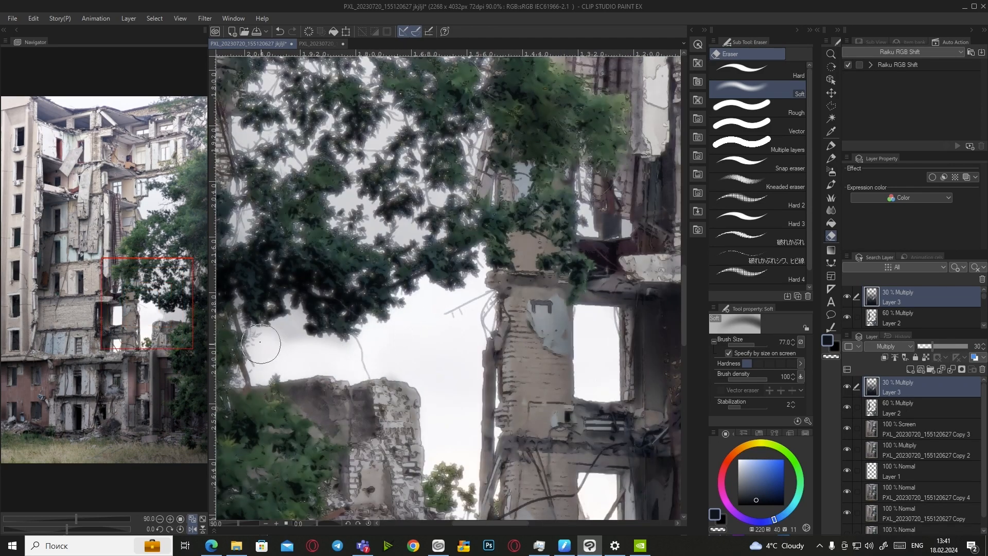
{"action": "scroll", "coordinate": [397, 340], "scroll_direction": "down", "scroll_amount": 2}
{"action": "scroll", "coordinate": [397, 340], "scroll_direction": "up", "scroll_amount": 5}
{"action": "scroll", "coordinate": [413, 354], "scroll_direction": "down", "scroll_amount": 5}
{"action": "scroll", "coordinate": [463, 196], "scroll_direction": "up", "scroll_amount": 3}
{"action": "scroll", "coordinate": [443, 258], "scroll_direction": "down", "scroll_amount": 2}
{"action": "left_click_drag", "start_coordinate": [396, 200], "coordinate": [368, 304]}
{"action": "scroll", "coordinate": [427, 298], "scroll_direction": "down", "scroll_amount": 8}
{"action": "scroll", "coordinate": [484, 124], "scroll_direction": "up", "scroll_amount": 6}
{"action": "left_click_drag", "start_coordinate": [466, 218], "coordinate": [419, 148]}
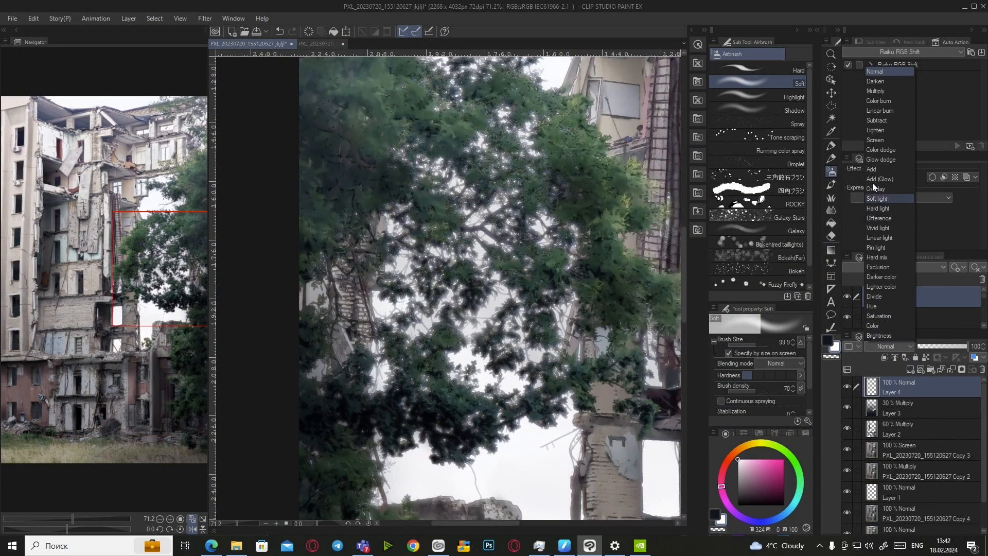
Set Layer 4 to Add (Glow) and airbrush white glow into the central foliage gaps
{"action": "left_click", "coordinate": [874, 181]}
{"action": "left_click_drag", "start_coordinate": [469, 328], "coordinate": [483, 320]}
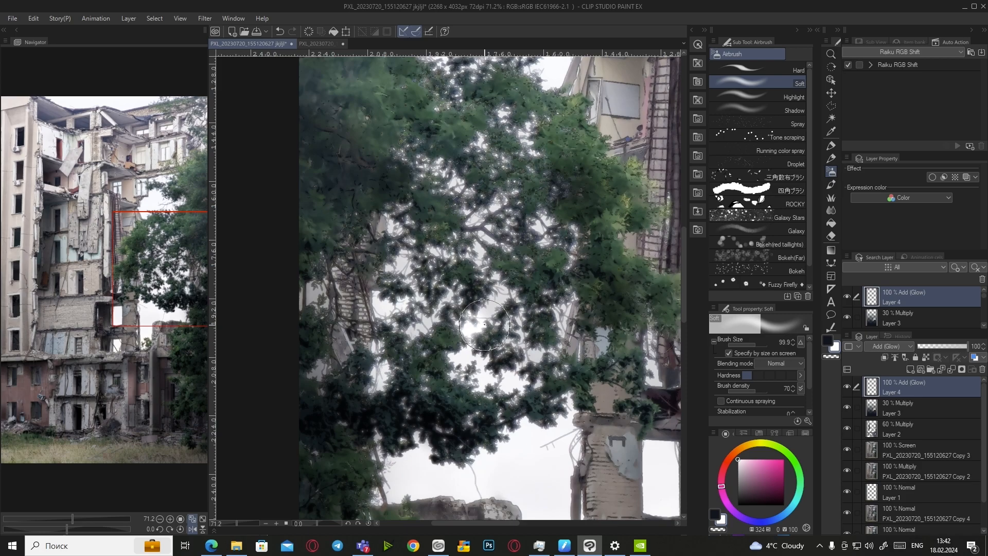
{"action": "mouse_move", "coordinate": [484, 322]}
{"action": "left_mouse_down"}
{"action": "mouse_move", "coordinate": [505, 286]}
{"action": "mouse_move", "coordinate": [488, 244]}
{"action": "left_mouse_up"}
{"action": "mouse_move", "coordinate": [396, 304]}
{"action": "left_mouse_down"}
{"action": "mouse_move", "coordinate": [404, 303]}
{"action": "mouse_move", "coordinate": [387, 293]}
{"action": "mouse_move", "coordinate": [414, 260]}
{"action": "mouse_move", "coordinate": [398, 223]}
{"action": "mouse_move", "coordinate": [393, 232]}
{"action": "left_mouse_up"}
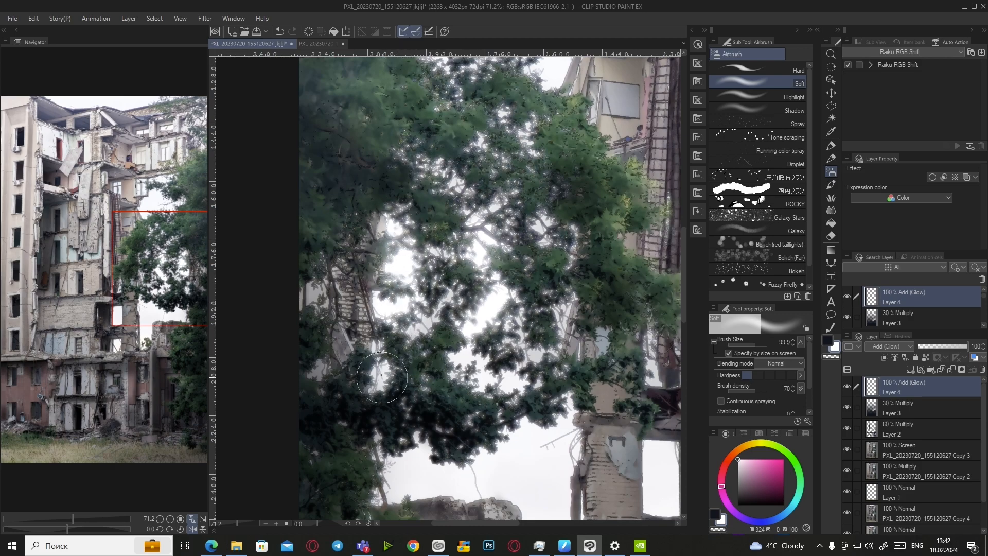
{"action": "left_click_drag", "start_coordinate": [382, 377], "coordinate": [380, 373]}
Dab and brush glow into the lower, right, upper and treetop foliage gaps
{"action": "left_click", "coordinate": [380, 344]}
{"action": "mouse_move", "coordinate": [535, 340]}
{"action": "left_mouse_down"}
{"action": "mouse_move", "coordinate": [517, 386]}
{"action": "mouse_move", "coordinate": [478, 372]}
{"action": "left_mouse_up"}
{"action": "left_click", "coordinate": [454, 356]}
{"action": "left_click", "coordinate": [558, 313]}
{"action": "left_click_drag", "start_coordinate": [562, 308], "coordinate": [568, 324]}
{"action": "left_click", "coordinate": [576, 250]}
{"action": "mouse_move", "coordinate": [571, 236]}
{"action": "left_mouse_down"}
{"action": "mouse_move", "coordinate": [562, 279]}
{"action": "mouse_move", "coordinate": [546, 218]}
{"action": "mouse_move", "coordinate": [559, 186]}
{"action": "mouse_move", "coordinate": [454, 231]}
{"action": "left_mouse_up"}
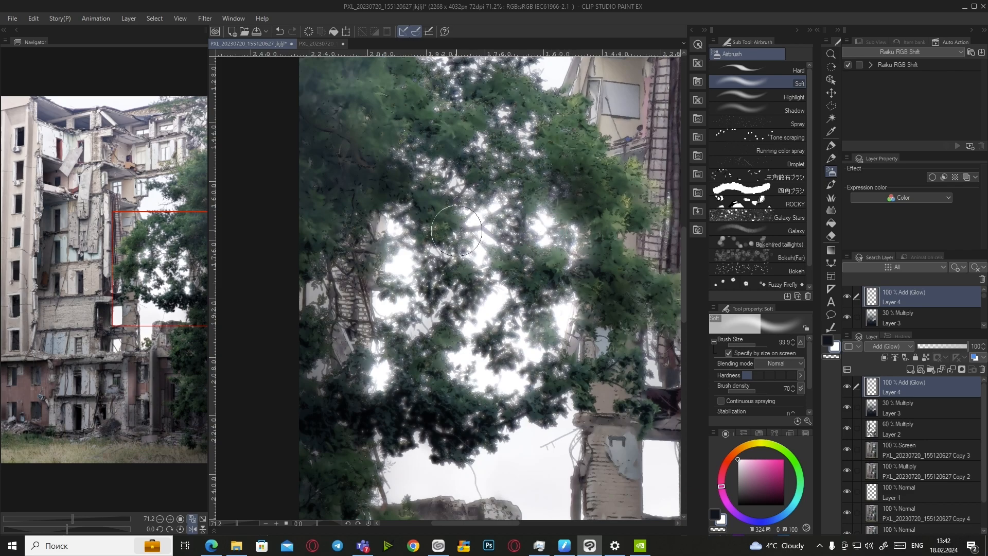
{"action": "mouse_move", "coordinate": [449, 182]}
{"action": "left_mouse_down"}
{"action": "mouse_move", "coordinate": [492, 191]}
{"action": "mouse_move", "coordinate": [445, 176]}
{"action": "mouse_move", "coordinate": [428, 158]}
{"action": "left_mouse_up"}
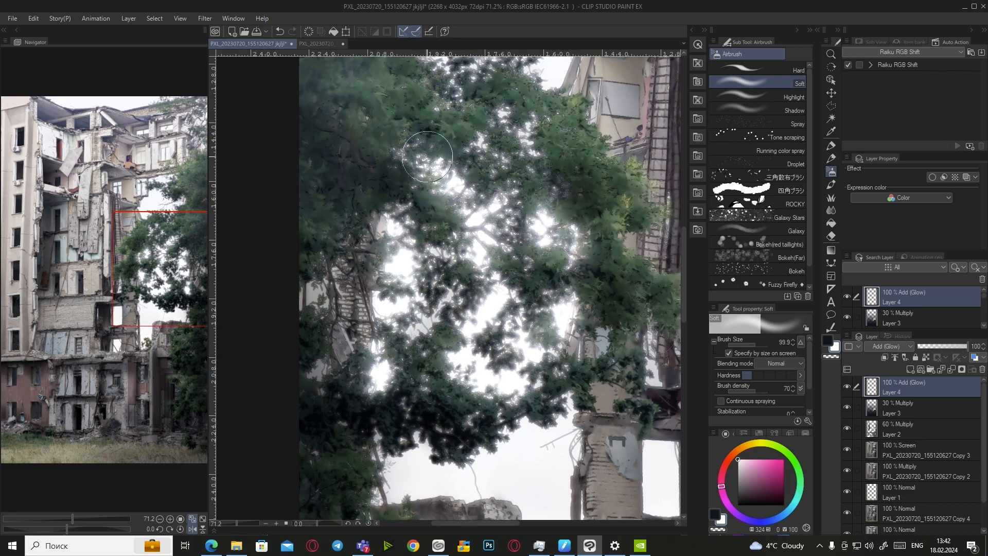
{"action": "left_click_drag", "start_coordinate": [463, 90], "coordinate": [455, 86]}
{"action": "mouse_move", "coordinate": [501, 117]}
{"action": "left_mouse_down"}
{"action": "mouse_move", "coordinate": [519, 137]}
{"action": "mouse_move", "coordinate": [486, 135]}
{"action": "mouse_move", "coordinate": [509, 158]}
{"action": "mouse_move", "coordinate": [532, 144]}
{"action": "left_mouse_up"}
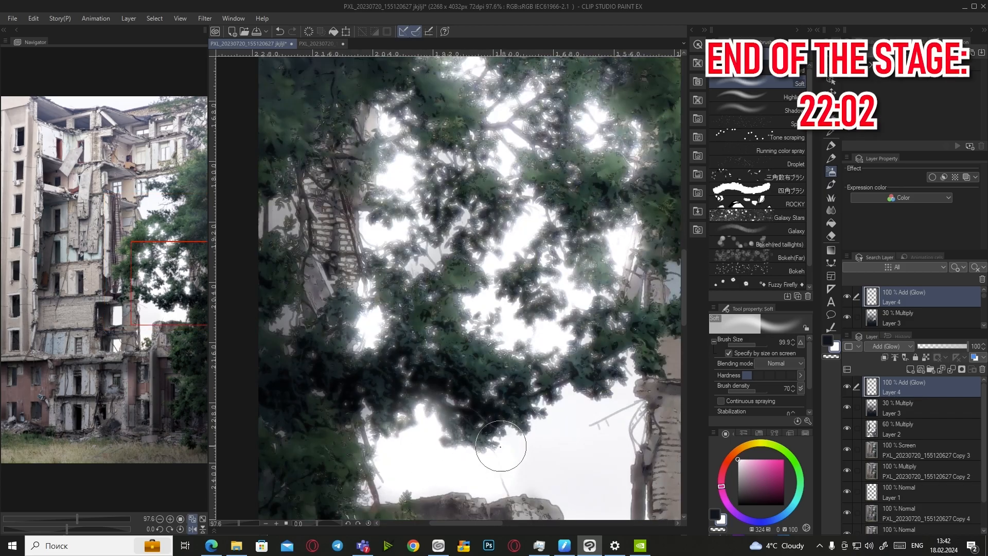
Airbrush white glow over the sky below the foliage
{"action": "left_click_drag", "start_coordinate": [502, 447], "coordinate": [592, 402]}
{"action": "scroll", "coordinate": [603, 399], "scroll_direction": "down", "scroll_amount": 5}
{"action": "scroll", "coordinate": [526, 463], "scroll_direction": "up", "scroll_amount": 4}
{"action": "mouse_move", "coordinate": [437, 446]}
{"action": "left_mouse_down"}
{"action": "mouse_move", "coordinate": [467, 430]}
{"action": "mouse_move", "coordinate": [544, 437]}
{"action": "left_mouse_up"}
{"action": "scroll", "coordinate": [612, 411], "scroll_direction": "down", "scroll_amount": 4}
{"action": "scroll", "coordinate": [611, 406], "scroll_direction": "up", "scroll_amount": 1}
{"action": "mouse_move", "coordinate": [591, 325]}
{"action": "left_mouse_down"}
{"action": "mouse_move", "coordinate": [599, 394]}
{"action": "mouse_move", "coordinate": [572, 408]}
{"action": "mouse_move", "coordinate": [478, 348]}
{"action": "left_mouse_up"}
{"action": "scroll", "coordinate": [598, 393], "scroll_direction": "up", "scroll_amount": 2}
{"action": "scroll", "coordinate": [588, 426], "scroll_direction": "down", "scroll_amount": 2}
{"action": "scroll", "coordinate": [635, 221], "scroll_direction": "down", "scroll_amount": 3}
{"action": "scroll", "coordinate": [585, 351], "scroll_direction": "up", "scroll_amount": 2}
Paint glow over the sky around the building, undoing two stray strokes
{"action": "left_click_drag", "start_coordinate": [449, 260], "coordinate": [438, 235]}
{"action": "scroll", "coordinate": [432, 314], "scroll_direction": "down", "scroll_amount": 1}
{"action": "mouse_move", "coordinate": [443, 126]}
{"action": "left_mouse_down"}
{"action": "mouse_move", "coordinate": [483, 133]}
{"action": "mouse_move", "coordinate": [504, 114]}
{"action": "mouse_move", "coordinate": [522, 159]}
{"action": "left_mouse_up"}
{"action": "scroll", "coordinate": [483, 133], "scroll_direction": "up", "scroll_amount": 1}
{"action": "key", "text": "ctrl+z"}
{"action": "scroll", "coordinate": [525, 150], "scroll_direction": "up", "scroll_amount": 1}
{"action": "left_click_drag", "start_coordinate": [468, 83], "coordinate": [487, 86]}
{"action": "key", "text": "ctrl+z"}
{"action": "key", "text": "h"}
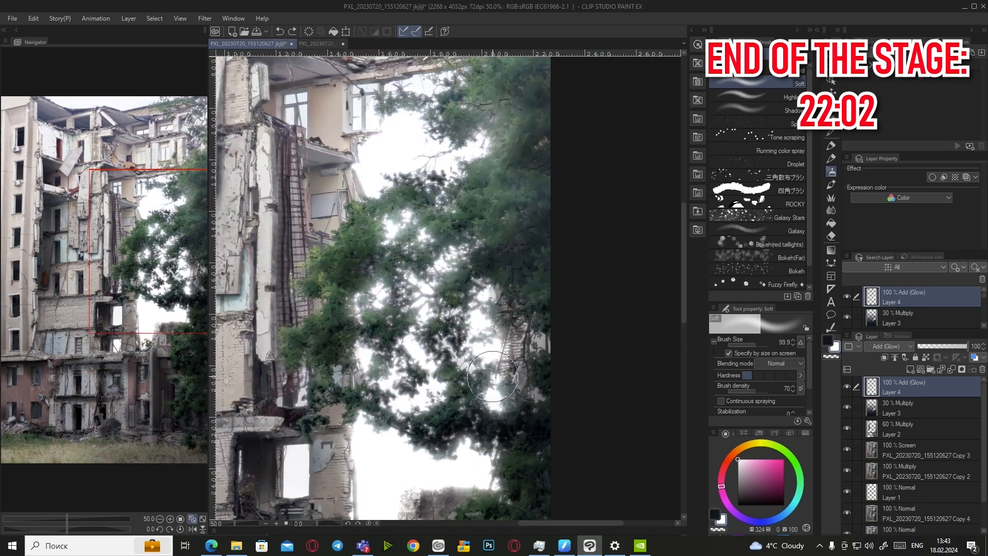
{"action": "scroll", "coordinate": [565, 406], "scroll_direction": "down", "scroll_amount": 1}
{"action": "scroll", "coordinate": [453, 231], "scroll_direction": "up", "scroll_amount": 2}
Add glow over the upper sky, upper windows and foliage, undoing one stroke
{"action": "left_click_drag", "start_coordinate": [464, 335], "coordinate": [517, 297]}
{"action": "mouse_move", "coordinate": [524, 194]}
{"action": "left_mouse_down"}
{"action": "mouse_move", "coordinate": [535, 218]}
{"action": "mouse_move", "coordinate": [551, 219]}
{"action": "left_mouse_up"}
{"action": "scroll", "coordinate": [516, 192], "scroll_direction": "up", "scroll_amount": 2}
{"action": "key", "text": "ctrl+z"}
{"action": "scroll", "coordinate": [535, 180], "scroll_direction": "down", "scroll_amount": 2}
{"action": "left_click_drag", "start_coordinate": [465, 114], "coordinate": [443, 118]}
{"action": "left_click_drag", "start_coordinate": [536, 97], "coordinate": [564, 98]}
{"action": "scroll", "coordinate": [571, 134], "scroll_direction": "down", "scroll_amount": 3}
{"action": "left_click_drag", "start_coordinate": [582, 216], "coordinate": [590, 222]}
{"action": "scroll", "coordinate": [577, 279], "scroll_direction": "down", "scroll_amount": 2}
{"action": "left_click_drag", "start_coordinate": [582, 288], "coordinate": [564, 314]}
{"action": "scroll", "coordinate": [588, 338], "scroll_direction": "up", "scroll_amount": 3}
Dab final glow spots on the sky and foliage, then save the file
{"action": "left_click_drag", "start_coordinate": [497, 184], "coordinate": [514, 178]}
{"action": "key", "text": "ctrl+z"}
{"action": "left_click", "coordinate": [506, 181]}
{"action": "scroll", "coordinate": [541, 351], "scroll_direction": "down", "scroll_amount": 4}
{"action": "key", "text": "h"}
{"action": "scroll", "coordinate": [322, 354], "scroll_direction": "up", "scroll_amount": 2}
{"action": "left_click", "coordinate": [337, 353]}
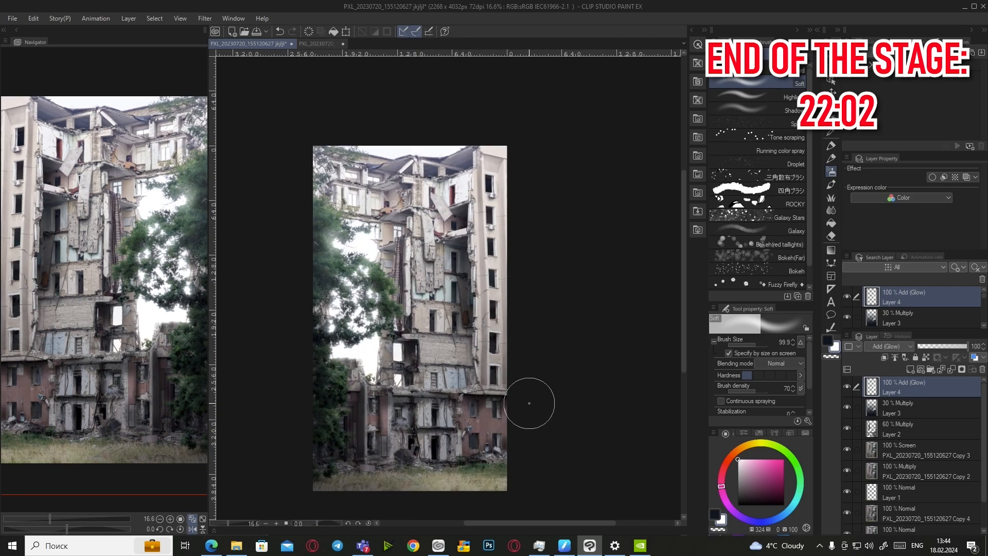
{"action": "scroll", "coordinate": [308, 132], "scroll_direction": "up", "scroll_amount": 4}
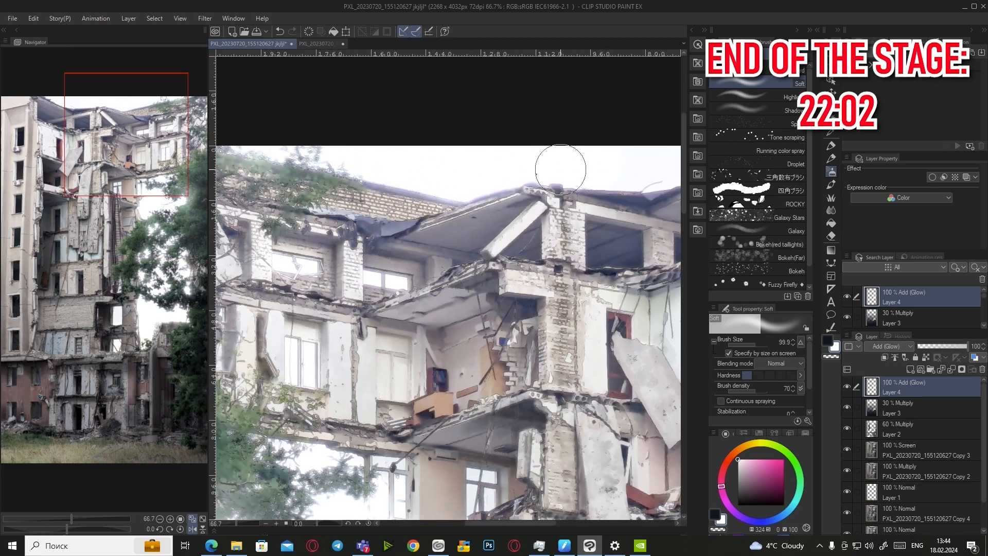
{"action": "scroll", "coordinate": [597, 170], "scroll_direction": "down", "scroll_amount": 5}
{"action": "scroll", "coordinate": [540, 284], "scroll_direction": "up", "scroll_amount": 3}
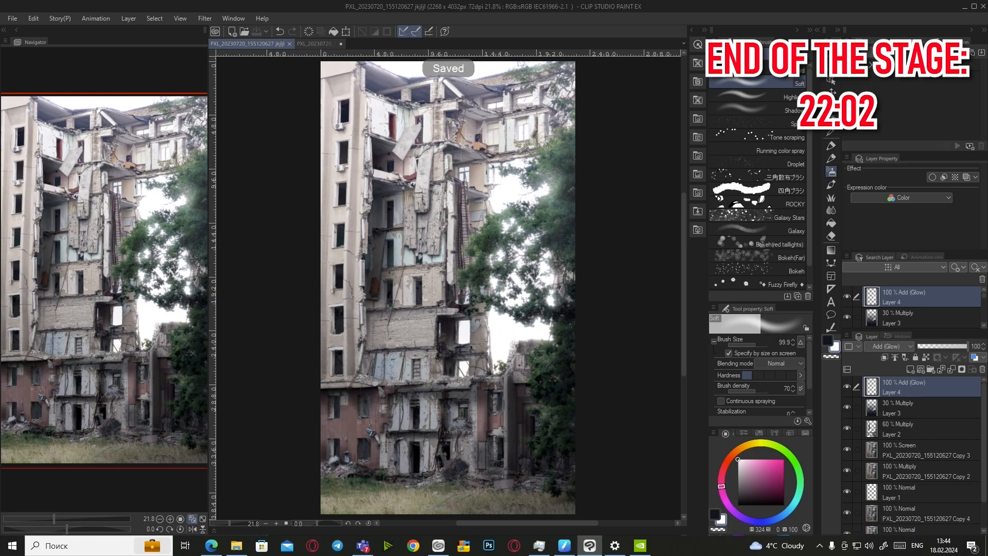
{"action": "key", "text": "ctrl+s"}
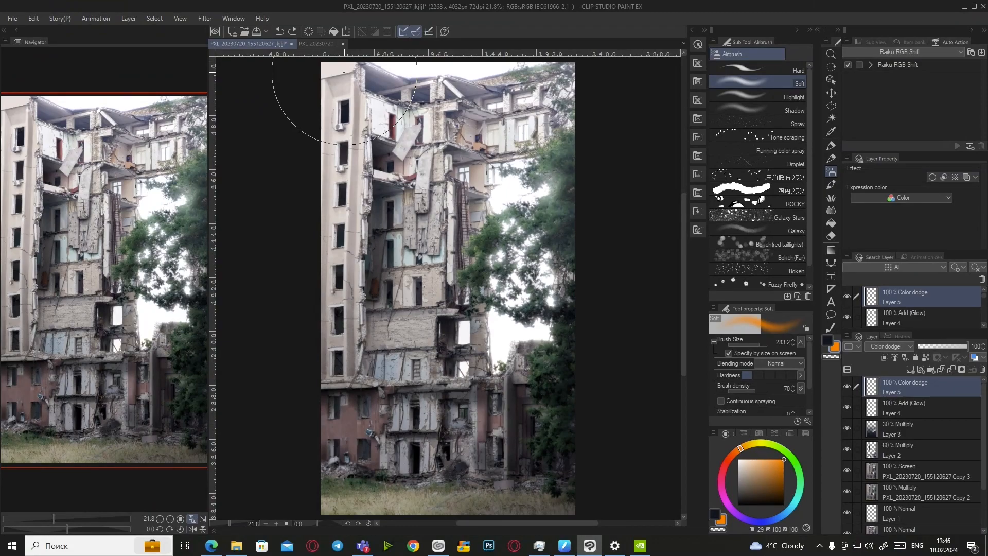
With a smaller brush, airbrush orange glow over the right-side trees
{"action": "key", "text": "bracketleft"}
{"action": "key", "text": "bracketleft"}
{"action": "key", "text": "bracketleft"}
{"action": "mouse_move", "coordinate": [329, 378]}
{"action": "left_mouse_down"}
{"action": "mouse_move", "coordinate": [516, 381]}
{"action": "mouse_move", "coordinate": [502, 329]}
{"action": "mouse_move", "coordinate": [468, 319]}
{"action": "mouse_move", "coordinate": [507, 185]}
{"action": "mouse_move", "coordinate": [556, 227]}
{"action": "mouse_move", "coordinate": [520, 257]}
{"action": "mouse_move", "coordinate": [504, 304]}
{"action": "left_mouse_up"}
{"action": "key", "text": "ctrl+z"}
{"action": "mouse_move", "coordinate": [546, 242]}
{"action": "left_mouse_down"}
{"action": "mouse_move", "coordinate": [548, 325]}
{"action": "mouse_move", "coordinate": [499, 326]}
{"action": "mouse_move", "coordinate": [477, 365]}
{"action": "mouse_move", "coordinate": [475, 348]}
{"action": "mouse_move", "coordinate": [542, 268]}
{"action": "mouse_move", "coordinate": [488, 214]}
{"action": "mouse_move", "coordinate": [531, 246]}
{"action": "mouse_move", "coordinate": [516, 287]}
{"action": "mouse_move", "coordinate": [531, 237]}
{"action": "mouse_move", "coordinate": [501, 189]}
{"action": "mouse_move", "coordinate": [550, 193]}
{"action": "mouse_move", "coordinate": [556, 157]}
{"action": "mouse_move", "coordinate": [521, 192]}
{"action": "mouse_move", "coordinate": [523, 138]}
{"action": "mouse_move", "coordinate": [528, 96]}
{"action": "left_mouse_up"}
Add orange glow across the roof and over the trees and windows right of the building
{"action": "left_click_drag", "start_coordinate": [355, 66], "coordinate": [597, 70]}
{"action": "key", "text": "ctrl+z"}
{"action": "left_click_drag", "start_coordinate": [498, 88], "coordinate": [591, 58]}
{"action": "mouse_move", "coordinate": [559, 298]}
{"action": "left_mouse_down"}
{"action": "mouse_move", "coordinate": [569, 335]}
{"action": "mouse_move", "coordinate": [520, 355]}
{"action": "mouse_move", "coordinate": [503, 150]}
{"action": "mouse_move", "coordinate": [507, 355]}
{"action": "mouse_move", "coordinate": [562, 342]}
{"action": "mouse_move", "coordinate": [502, 173]}
{"action": "mouse_move", "coordinate": [569, 172]}
{"action": "mouse_move", "coordinate": [551, 117]}
{"action": "left_mouse_up"}
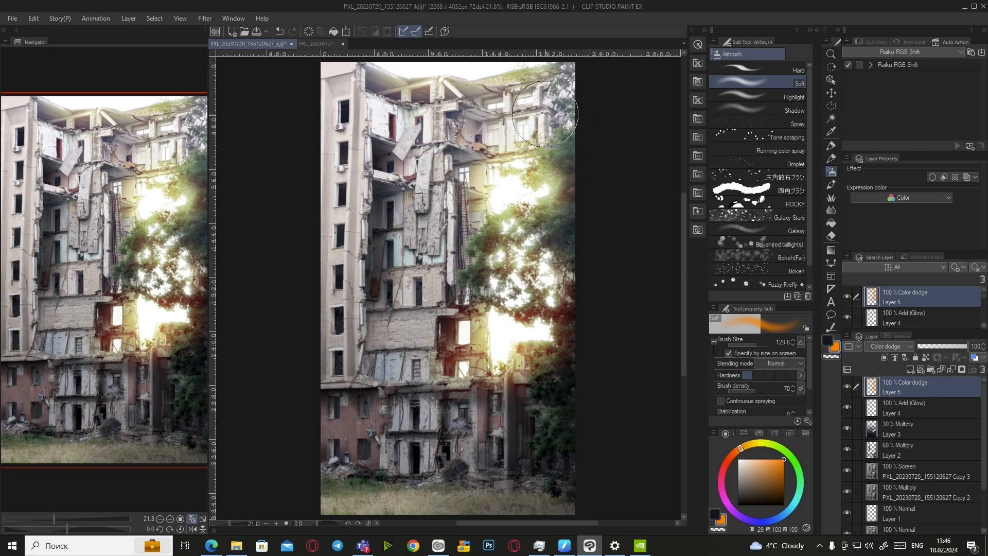
{"action": "scroll", "coordinate": [552, 118], "scroll_direction": "up", "scroll_amount": 5}
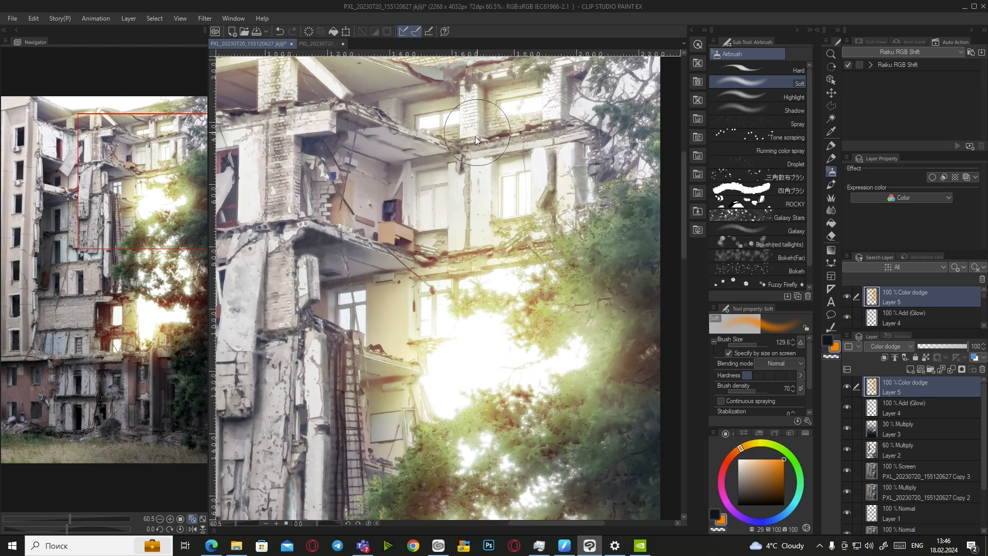
{"action": "scroll", "coordinate": [476, 140], "scroll_direction": "down", "scroll_amount": 4}
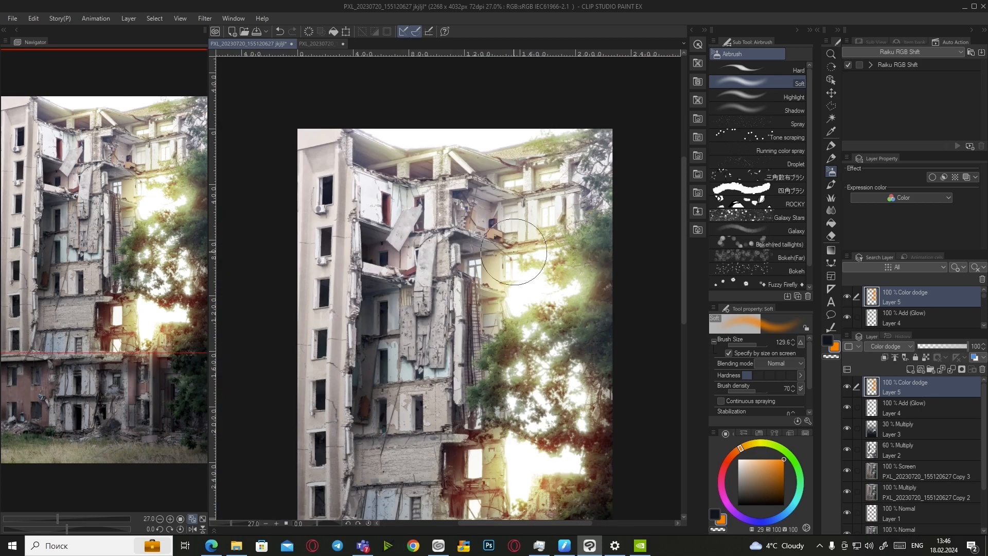
{"action": "scroll", "coordinate": [520, 309], "scroll_direction": "down", "scroll_amount": 2}
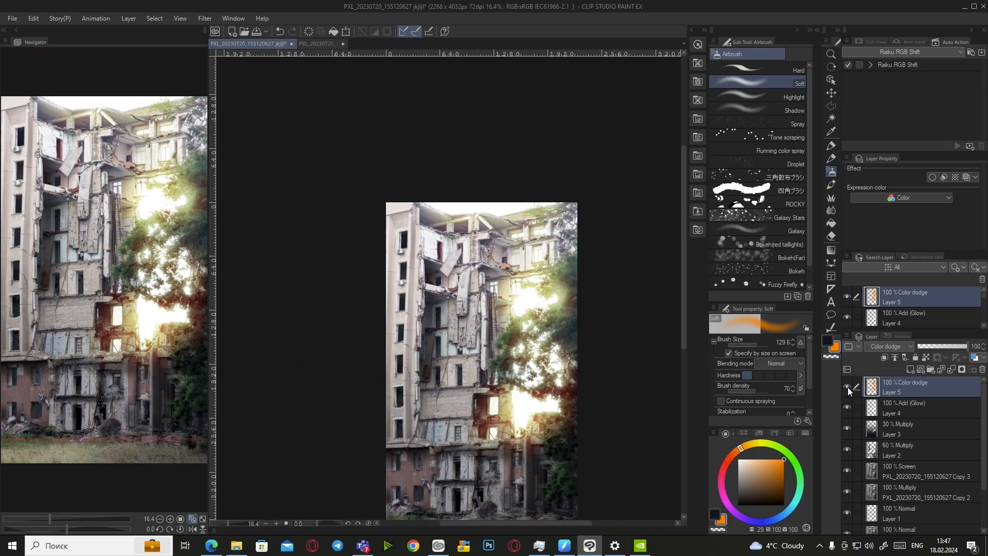
Enlarge the brush to about 543 and add a new Layer 6 set to Color dodge
{"action": "left_click_drag", "start_coordinate": [554, 475], "coordinate": [556, 435]}
{"action": "scroll", "coordinate": [575, 412], "scroll_direction": "up", "scroll_amount": 1}
{"action": "left_click", "coordinate": [762, 345]}
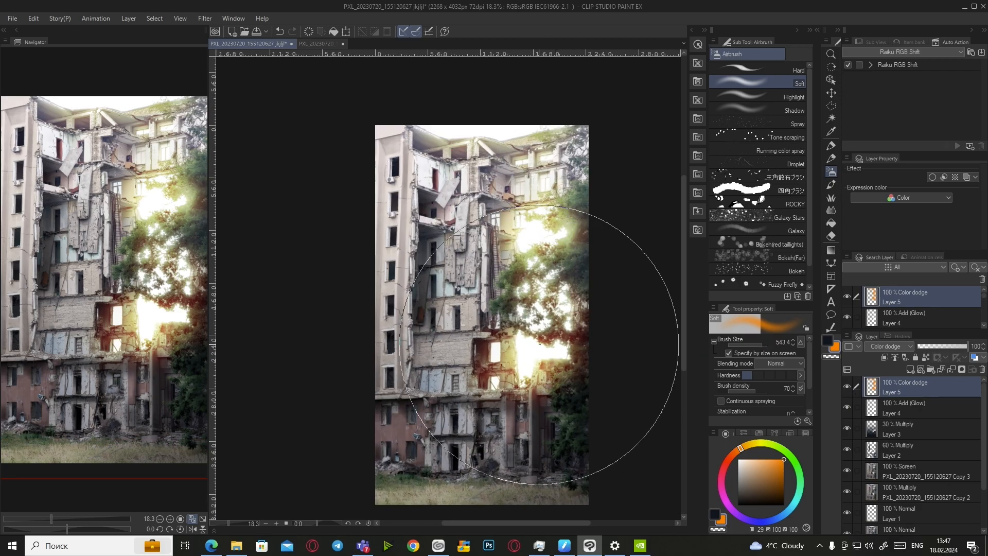
{"action": "left_click", "coordinate": [909, 369]}
{"action": "left_click", "coordinate": [889, 346]}
{"action": "left_click", "coordinate": [889, 153]}
Airbrush orange glow over the right and upper parts of the building on Layer 6
{"action": "mouse_move", "coordinate": [592, 257]}
{"action": "left_mouse_down"}
{"action": "mouse_move", "coordinate": [535, 308]}
{"action": "mouse_move", "coordinate": [537, 330]}
{"action": "mouse_move", "coordinate": [470, 199]}
{"action": "left_mouse_up"}
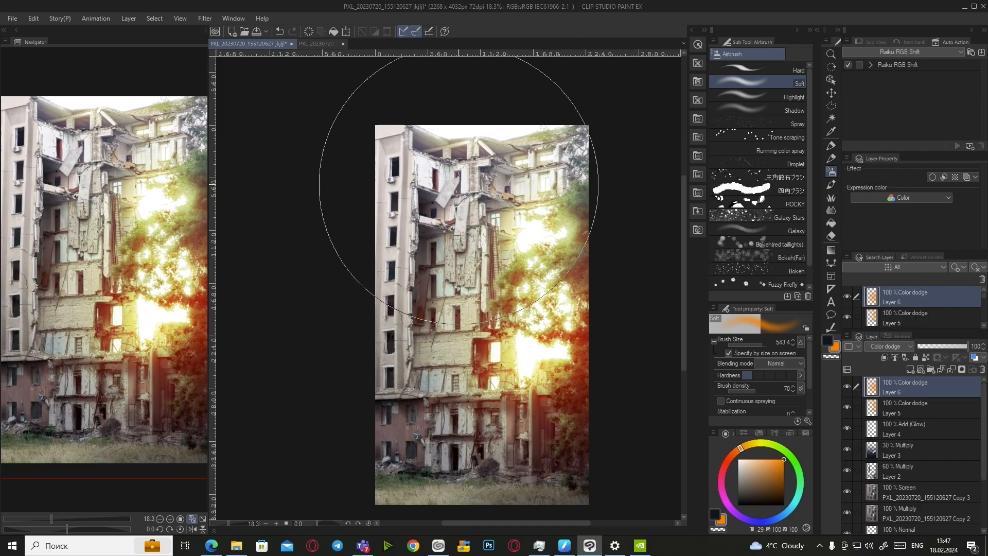
{"action": "key", "text": "ctrl+z"}
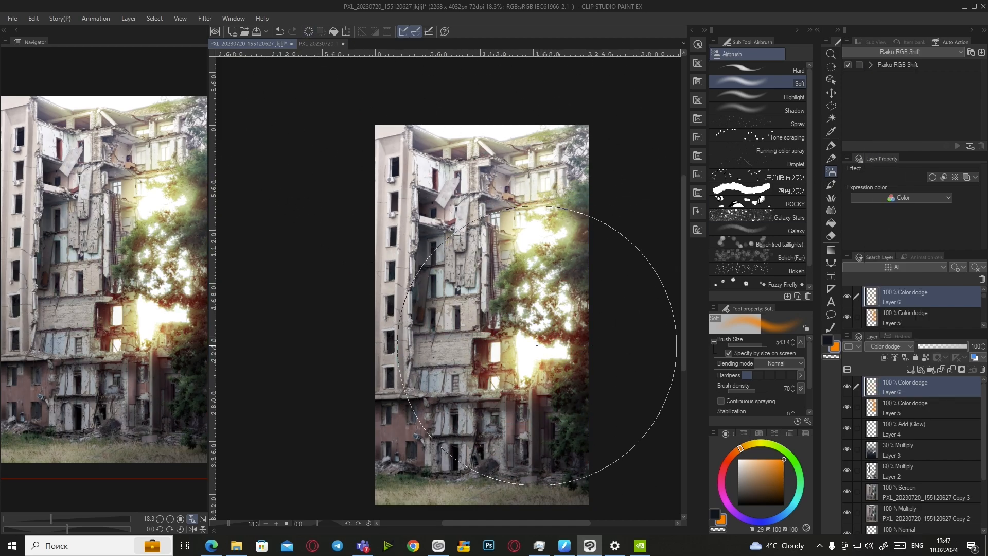
{"action": "left_click_drag", "start_coordinate": [541, 396], "coordinate": [548, 230]}
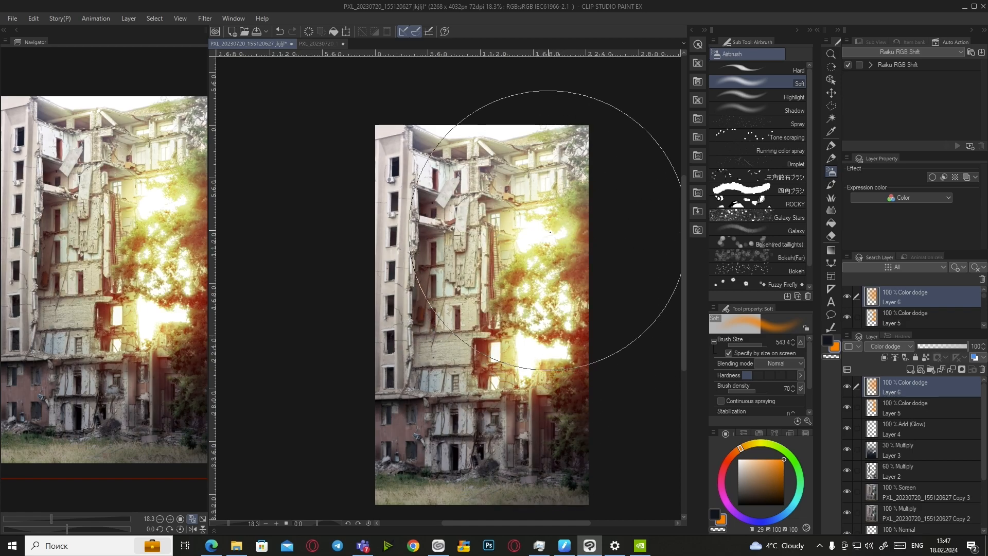
{"action": "key", "text": "ctrl+z"}
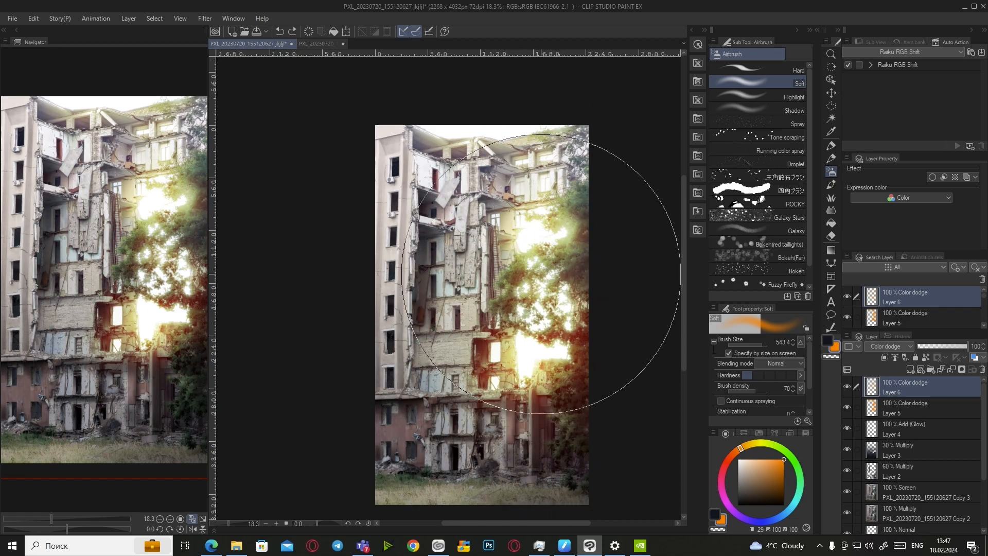
{"action": "key", "text": "ctrl+y"}
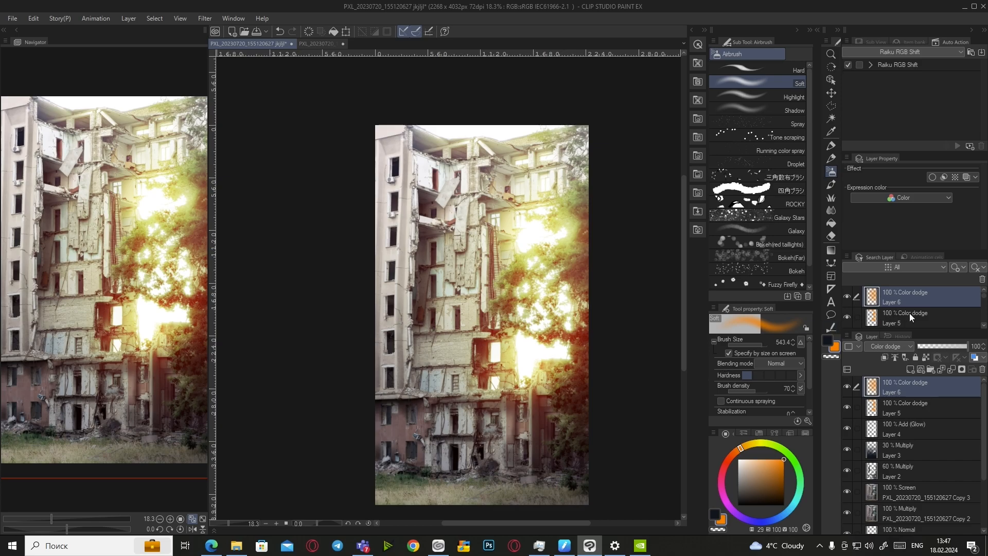
Try Add (Glow), keep Layer 6 on Color dodge, and lower its opacity to 21%
{"action": "left_click", "coordinate": [895, 341]}
{"action": "left_click", "coordinate": [868, 179]}
{"action": "left_click", "coordinate": [889, 345]}
{"action": "left_click", "coordinate": [878, 156]}
{"action": "left_click_drag", "start_coordinate": [951, 341], "coordinate": [929, 348]}
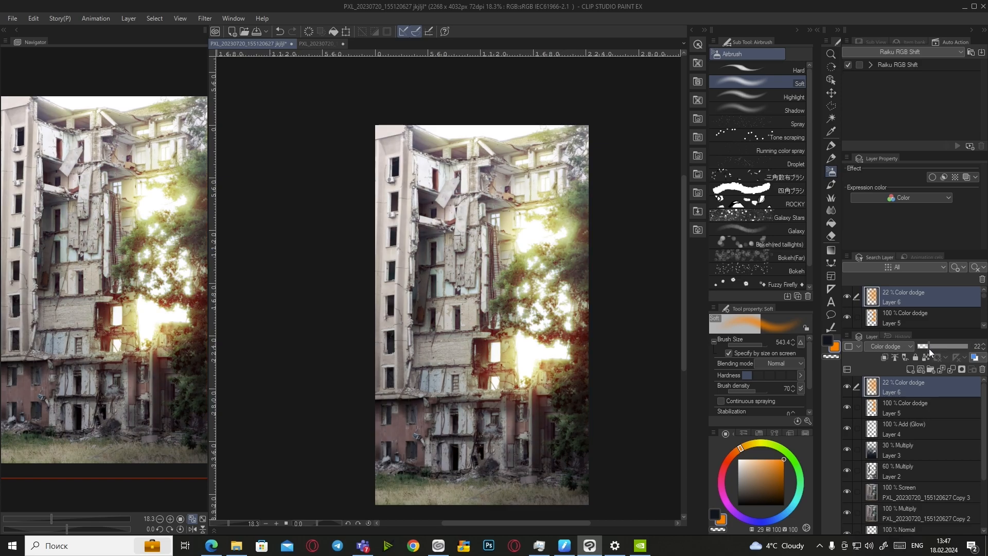
{"action": "left_click", "coordinate": [983, 349]}
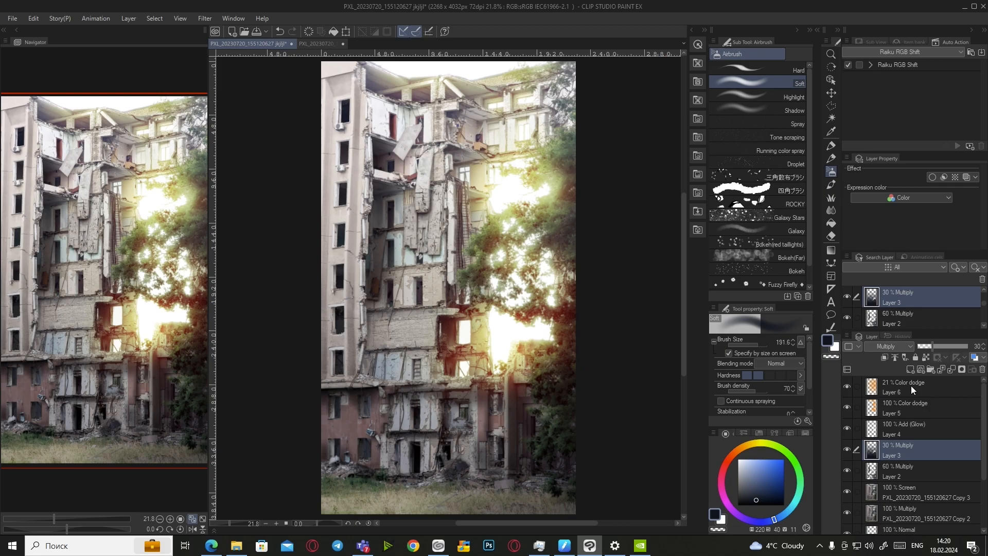
Add a new Layer 7 set to Multiply at 50% opacity
{"action": "left_click", "coordinate": [911, 369]}
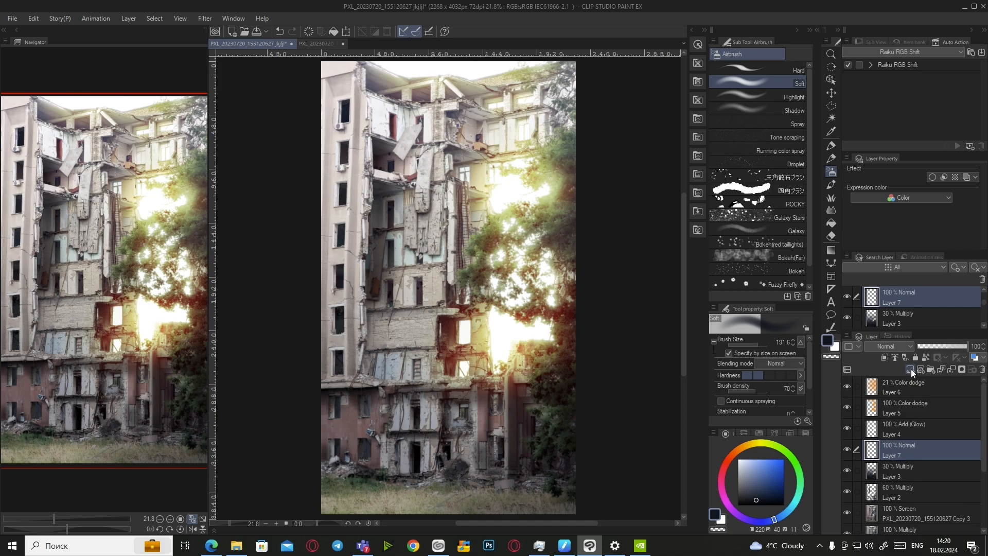
{"action": "left_click", "coordinate": [899, 347]}
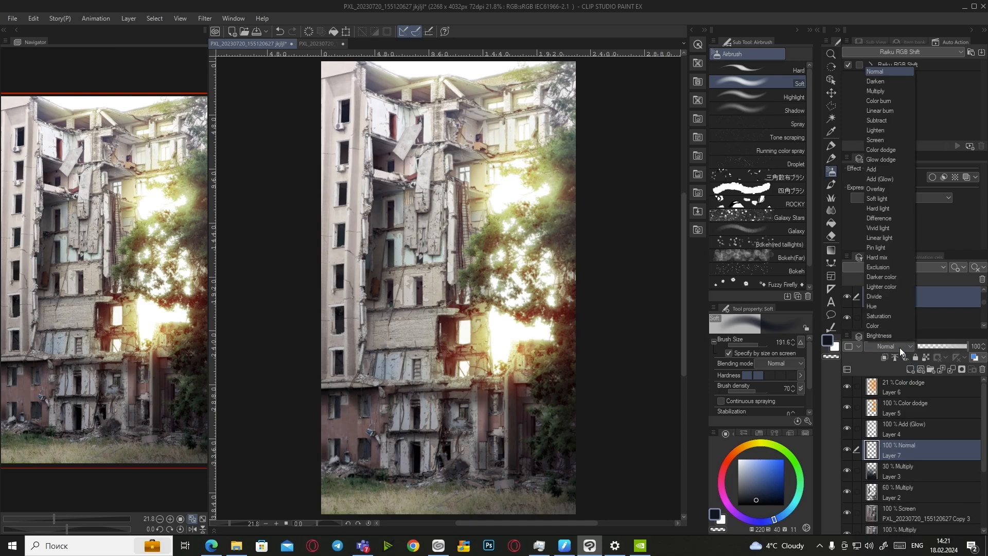
{"action": "left_click", "coordinate": [893, 91]}
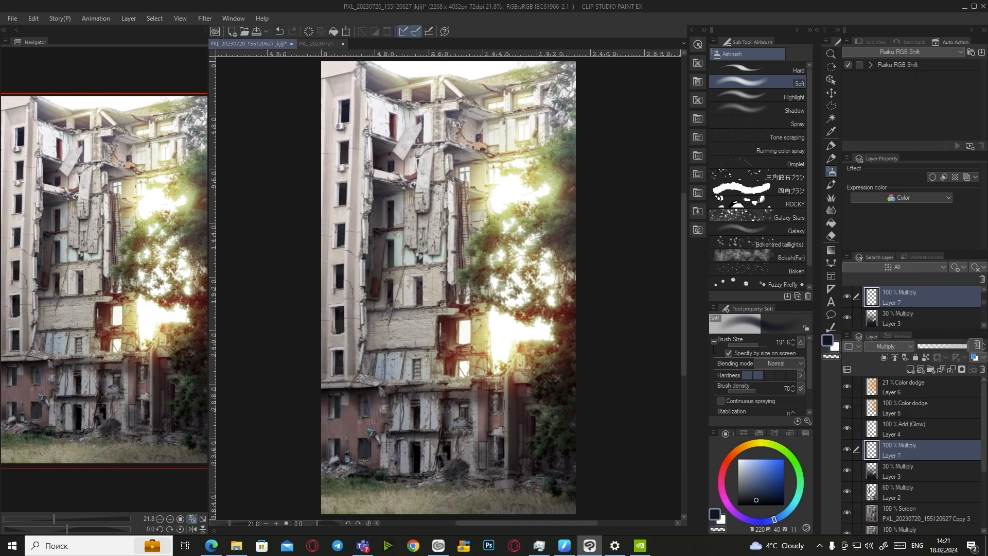
{"action": "key", "text": "Return"}
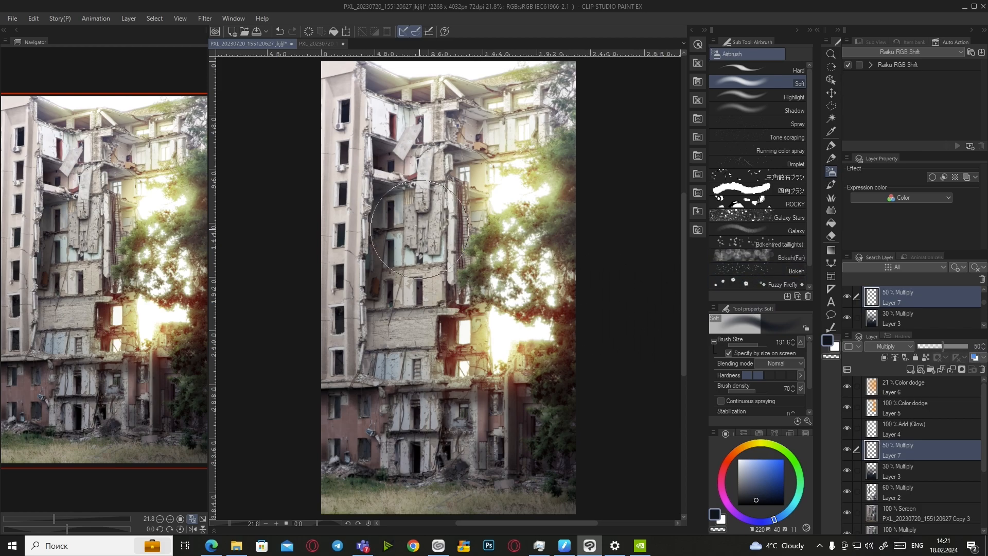
Airbrush soft dark shading over the building's left side and bottom on Layer 7
{"action": "mouse_move", "coordinate": [313, 85]}
{"action": "left_mouse_down"}
{"action": "mouse_move", "coordinate": [326, 378]}
{"action": "mouse_move", "coordinate": [347, 389]}
{"action": "mouse_move", "coordinate": [320, 123]}
{"action": "mouse_move", "coordinate": [325, 336]}
{"action": "mouse_move", "coordinate": [476, 457]}
{"action": "mouse_move", "coordinate": [398, 433]}
{"action": "left_mouse_up"}
{"action": "key", "text": "ctrl+z"}
{"action": "scroll", "coordinate": [575, 439], "scroll_direction": "up", "scroll_amount": 2}
{"action": "scroll", "coordinate": [547, 359], "scroll_direction": "up", "scroll_amount": 1}
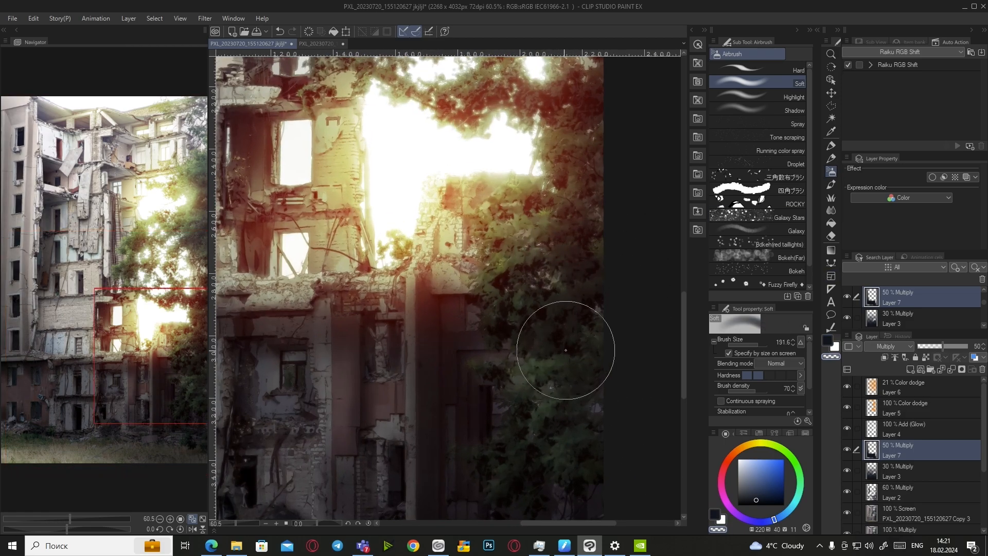
{"action": "scroll", "coordinate": [569, 375], "scroll_direction": "down", "scroll_amount": 5}
{"action": "scroll", "coordinate": [591, 314], "scroll_direction": "up", "scroll_amount": 3}
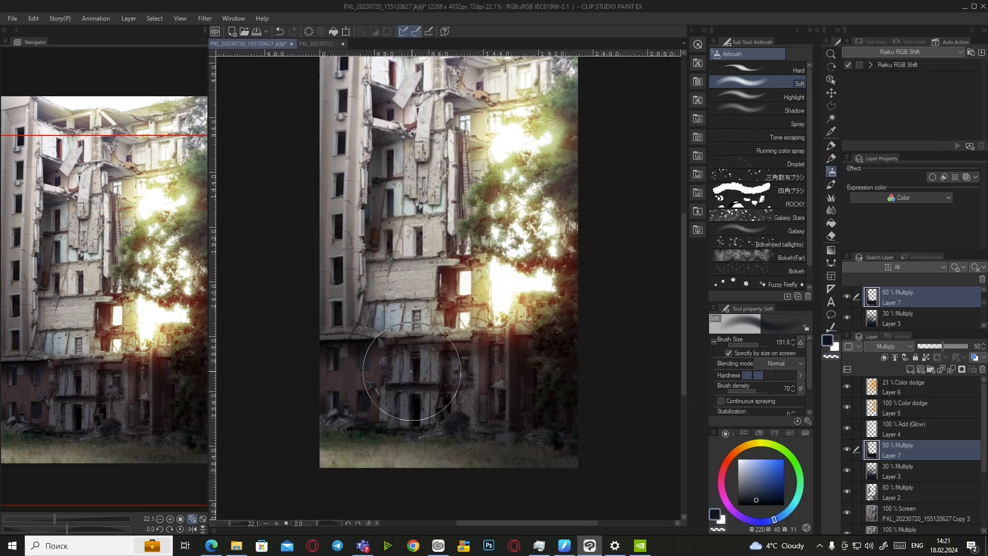
{"action": "scroll", "coordinate": [568, 363], "scroll_direction": "down", "scroll_amount": 1}
{"action": "scroll", "coordinate": [440, 128], "scroll_direction": "up", "scroll_amount": 3}
{"action": "scroll", "coordinate": [440, 118], "scroll_direction": "up", "scroll_amount": 5}
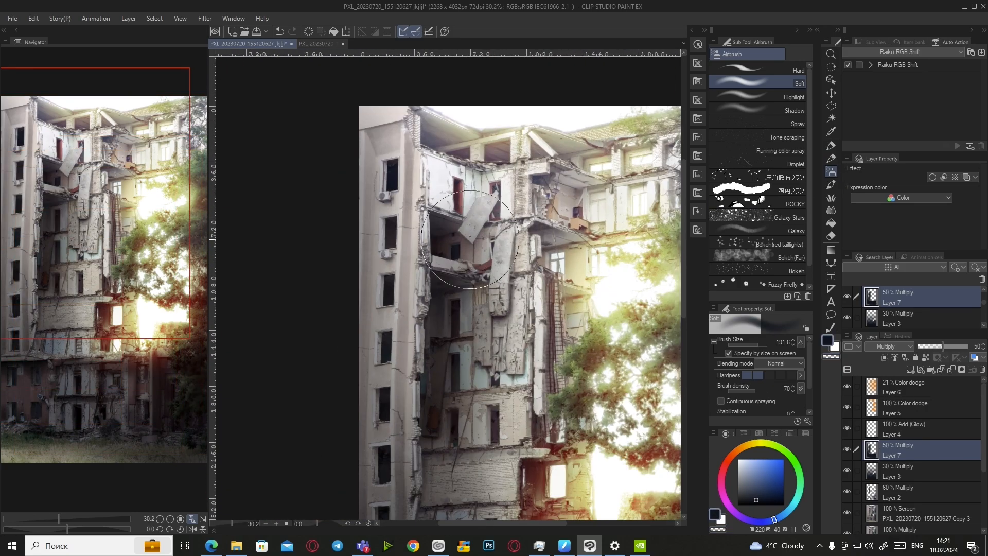
{"action": "scroll", "coordinate": [411, 175], "scroll_direction": "down", "scroll_amount": 3}
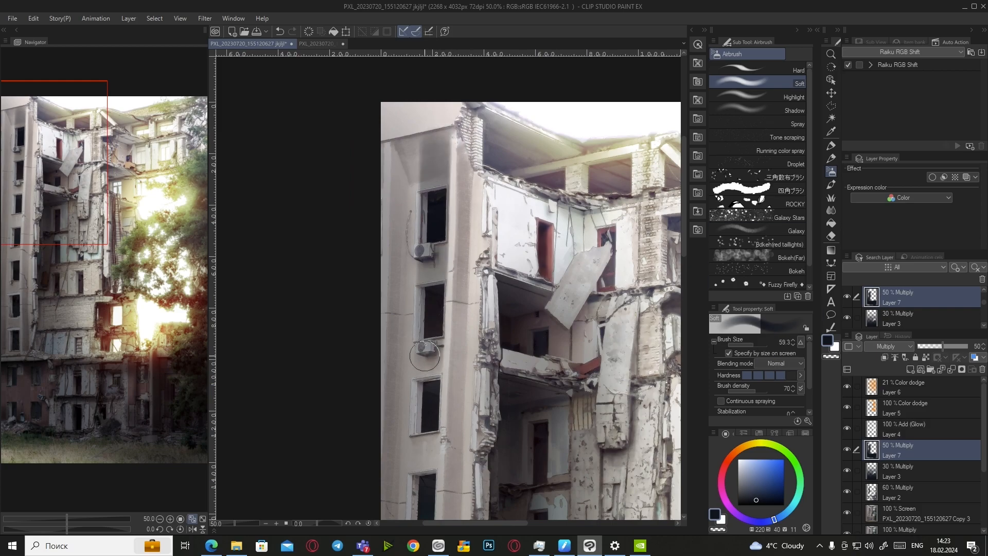
{"action": "scroll", "coordinate": [429, 381], "scroll_direction": "down", "scroll_amount": 2}
{"action": "scroll", "coordinate": [435, 388], "scroll_direction": "up", "scroll_amount": 2}
{"action": "scroll", "coordinate": [442, 399], "scroll_direction": "down", "scroll_amount": 2}
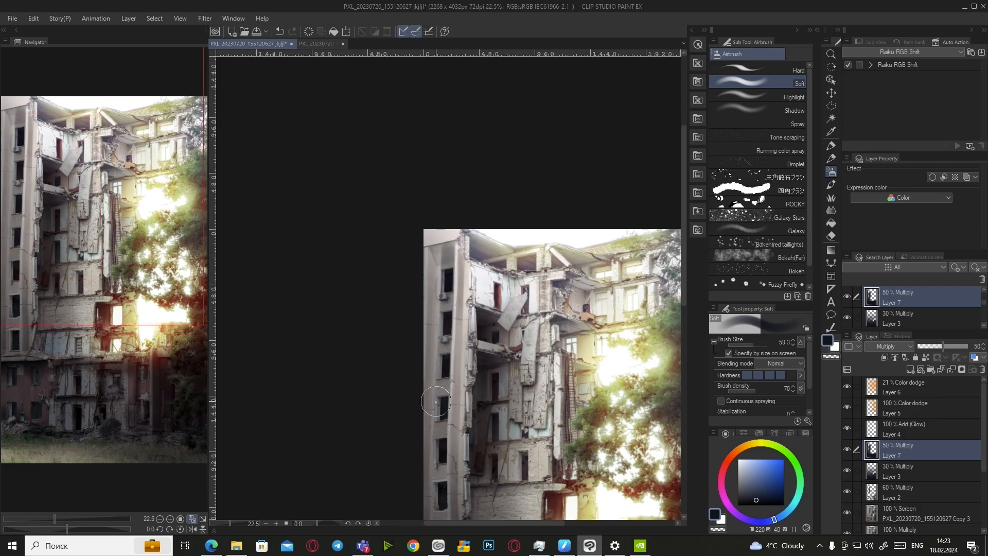
{"action": "scroll", "coordinate": [442, 399], "scroll_direction": "down", "scroll_amount": 2}
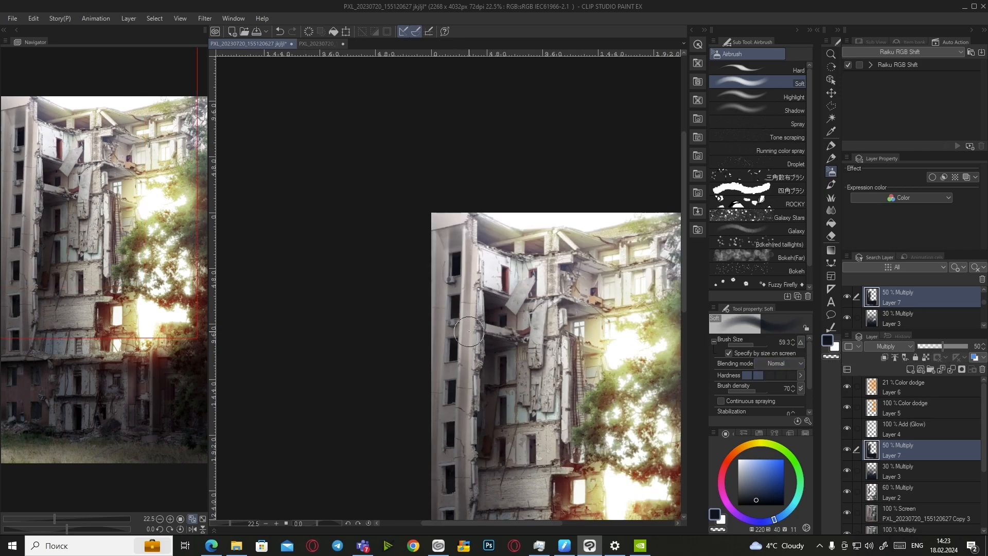
{"action": "scroll", "coordinate": [469, 328], "scroll_direction": "up", "scroll_amount": 3}
{"action": "scroll", "coordinate": [592, 391], "scroll_direction": "down", "scroll_amount": 2}
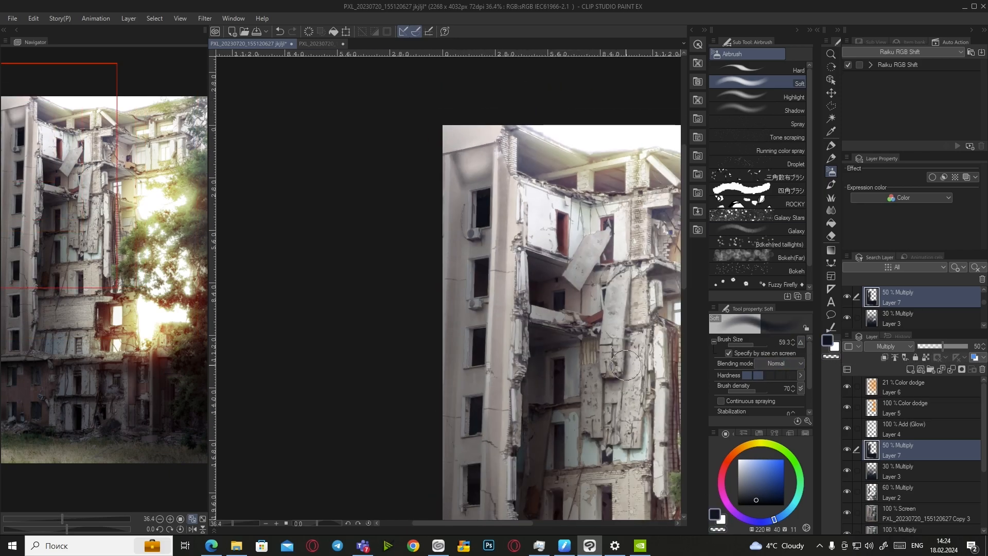
{"action": "scroll", "coordinate": [481, 129], "scroll_direction": "down", "scroll_amount": 1}
{"action": "scroll", "coordinate": [467, 205], "scroll_direction": "up", "scroll_amount": 3}
{"action": "scroll", "coordinate": [484, 232], "scroll_direction": "down", "scroll_amount": 8}
Mirror the canvas horizontally to review the composition, then restore the unmirrored view
{"action": "key", "text": "h"}
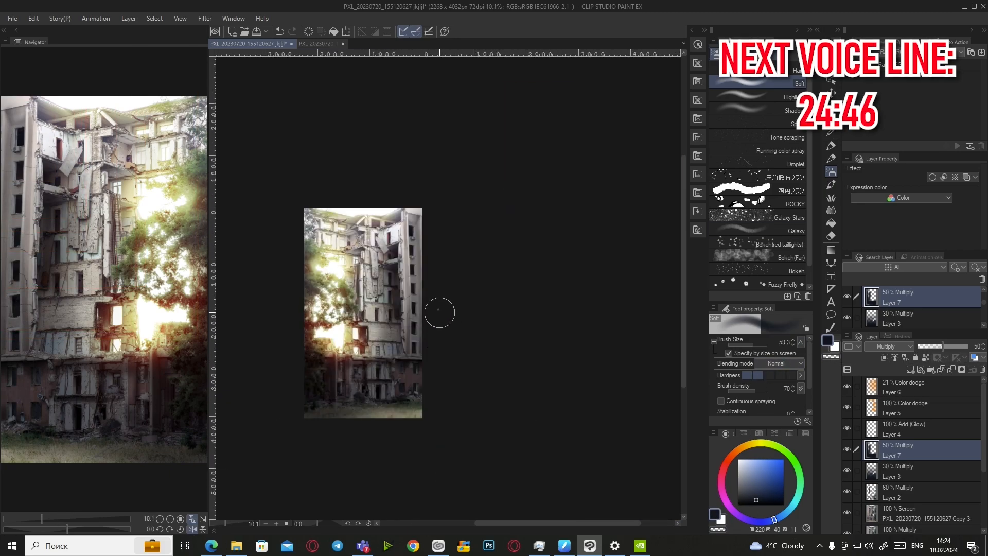
{"action": "scroll", "coordinate": [442, 324], "scroll_direction": "up", "scroll_amount": 10}
{"action": "scroll", "coordinate": [358, 247], "scroll_direction": "down", "scroll_amount": 4}
{"action": "scroll", "coordinate": [359, 231], "scroll_direction": "up", "scroll_amount": 6}
{"action": "scroll", "coordinate": [412, 273], "scroll_direction": "down", "scroll_amount": 4}
{"action": "scroll", "coordinate": [451, 309], "scroll_direction": "up", "scroll_amount": 4}
{"action": "scroll", "coordinate": [452, 363], "scroll_direction": "down", "scroll_amount": 5}
{"action": "scroll", "coordinate": [411, 309], "scroll_direction": "up", "scroll_amount": 5}
{"action": "scroll", "coordinate": [403, 273], "scroll_direction": "down", "scroll_amount": 3}
{"action": "scroll", "coordinate": [403, 265], "scroll_direction": "up", "scroll_amount": 5}
{"action": "scroll", "coordinate": [411, 251], "scroll_direction": "down", "scroll_amount": 6}
{"action": "scroll", "coordinate": [472, 342], "scroll_direction": "up", "scroll_amount": 4}
{"action": "scroll", "coordinate": [471, 342], "scroll_direction": "down", "scroll_amount": 5}
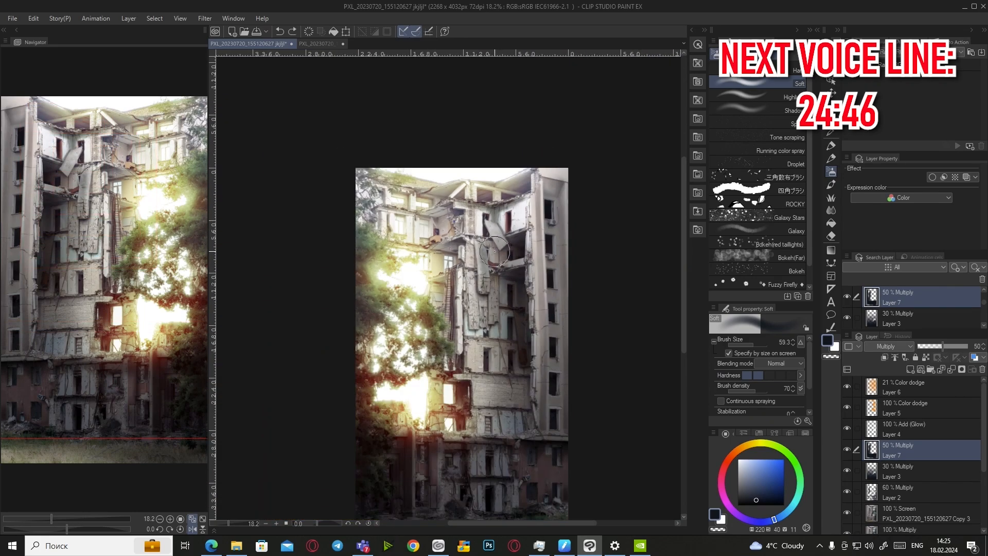
{"action": "scroll", "coordinate": [474, 273], "scroll_direction": "up", "scroll_amount": 4}
{"action": "scroll", "coordinate": [473, 238], "scroll_direction": "down", "scroll_amount": 4}
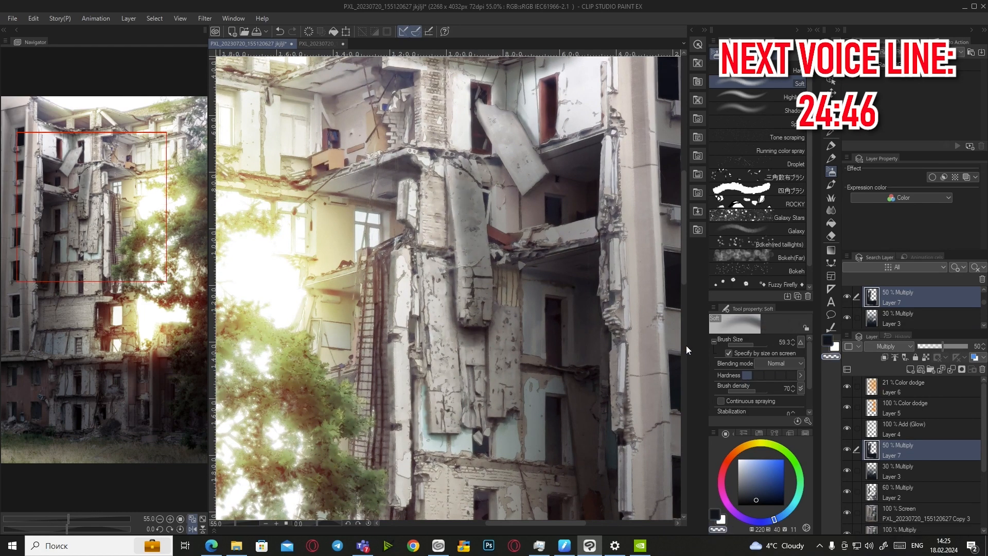
{"action": "scroll", "coordinate": [507, 382], "scroll_direction": "up", "scroll_amount": 5}
{"action": "scroll", "coordinate": [507, 382], "scroll_direction": "down", "scroll_amount": 4}
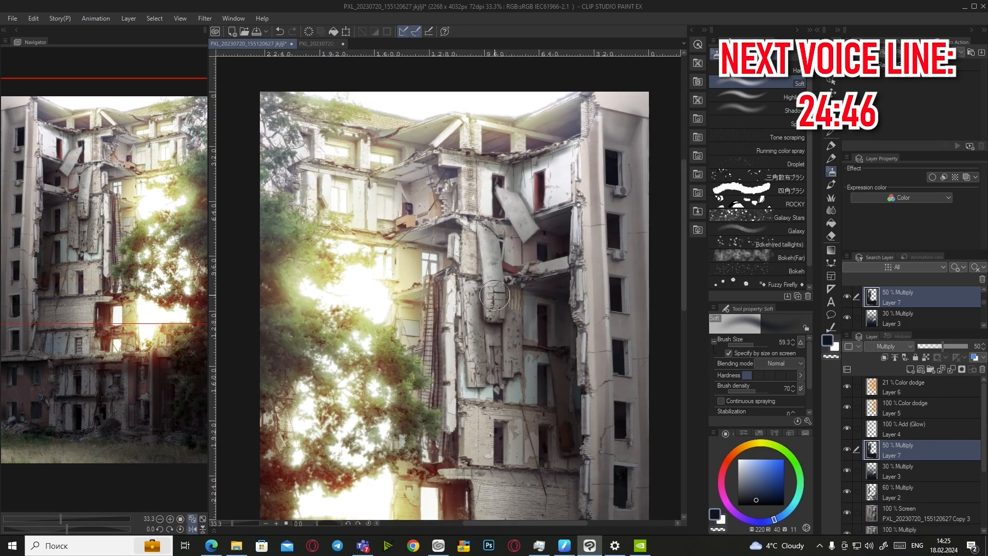
{"action": "scroll", "coordinate": [552, 309], "scroll_direction": "up", "scroll_amount": 4}
{"action": "scroll", "coordinate": [640, 112], "scroll_direction": "down", "scroll_amount": 4}
{"action": "scroll", "coordinate": [574, 410], "scroll_direction": "up", "scroll_amount": 3}
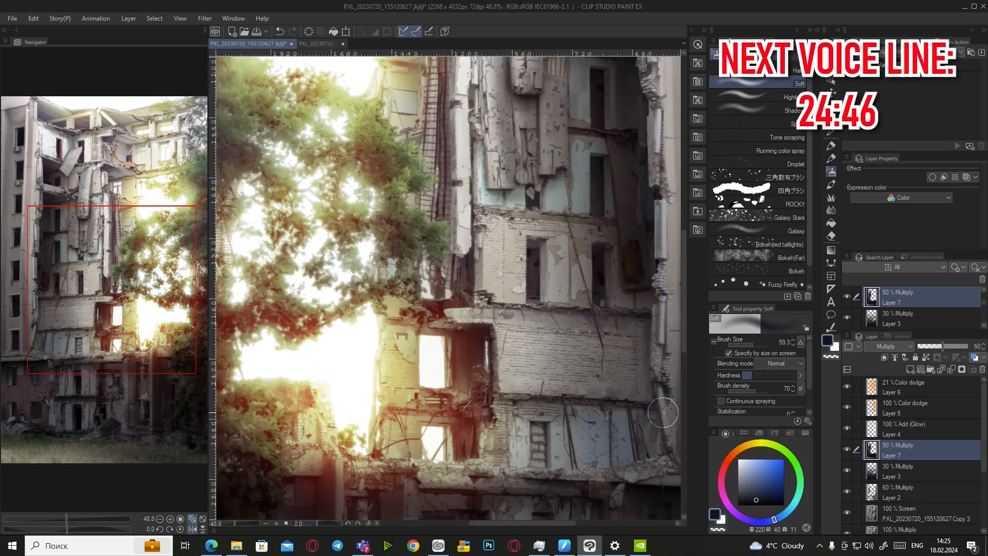
{"action": "scroll", "coordinate": [410, 374], "scroll_direction": "down", "scroll_amount": 3}
{"action": "scroll", "coordinate": [420, 388], "scroll_direction": "up", "scroll_amount": 1}
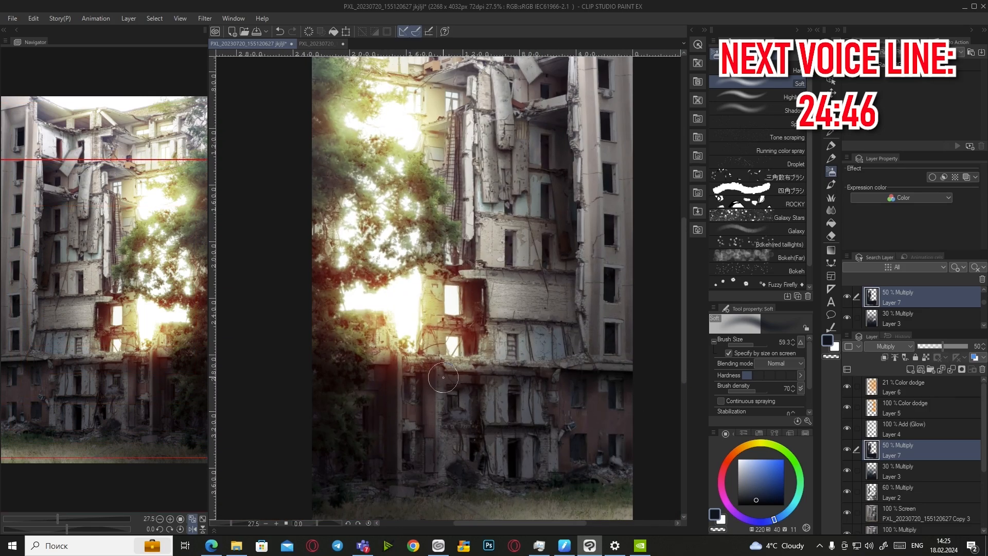
{"action": "scroll", "coordinate": [426, 376], "scroll_direction": "down", "scroll_amount": 2}
{"action": "scroll", "coordinate": [453, 380], "scroll_direction": "up", "scroll_amount": 4}
{"action": "scroll", "coordinate": [465, 379], "scroll_direction": "up", "scroll_amount": 3}
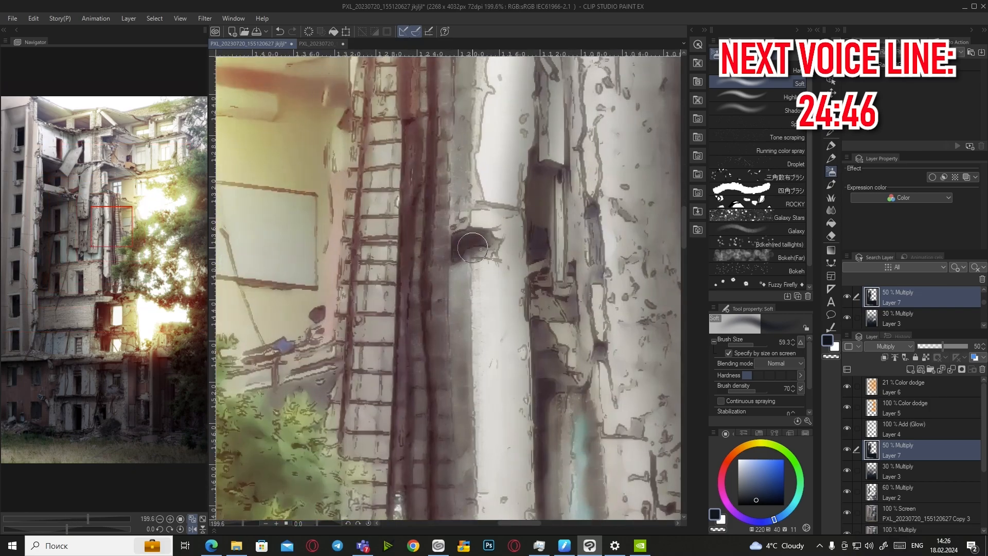
{"action": "scroll", "coordinate": [473, 335], "scroll_direction": "down", "scroll_amount": 6}
{"action": "scroll", "coordinate": [493, 230], "scroll_direction": "up", "scroll_amount": 3}
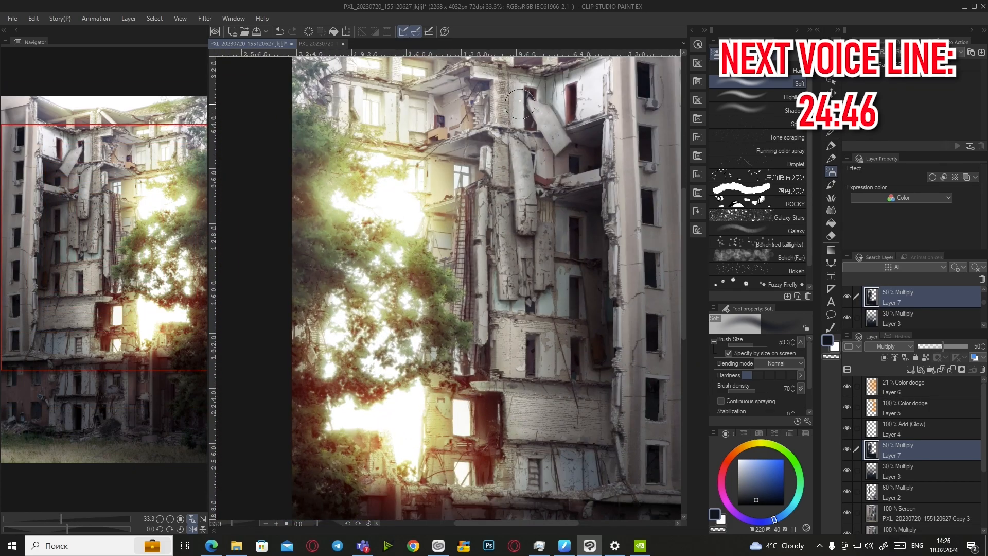
{"action": "scroll", "coordinate": [520, 115], "scroll_direction": "down", "scroll_amount": 3}
{"action": "scroll", "coordinate": [514, 144], "scroll_direction": "up", "scroll_amount": 2}
{"action": "scroll", "coordinate": [510, 167], "scroll_direction": "down", "scroll_amount": 2}
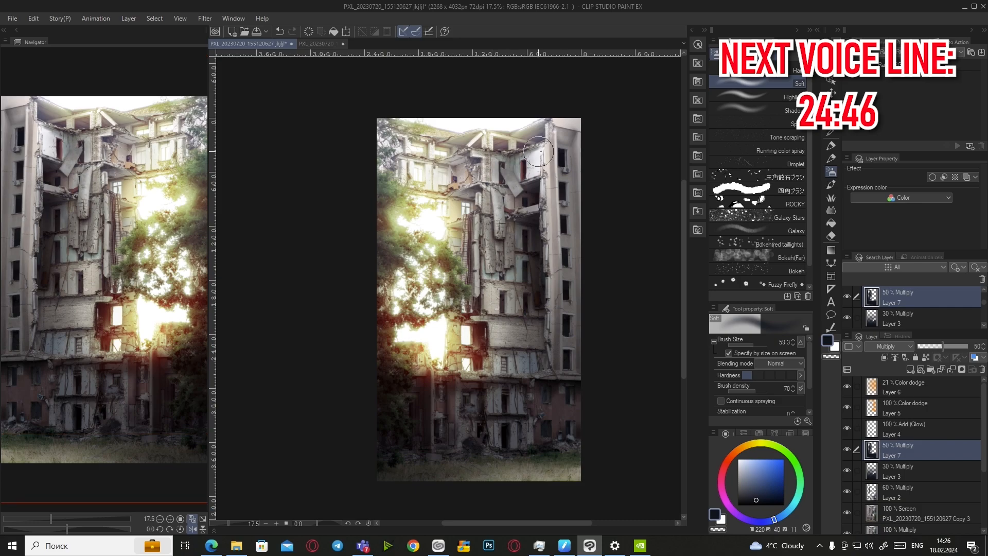
{"action": "scroll", "coordinate": [507, 164], "scroll_direction": "down", "scroll_amount": 1}
{"action": "key", "text": "h"}
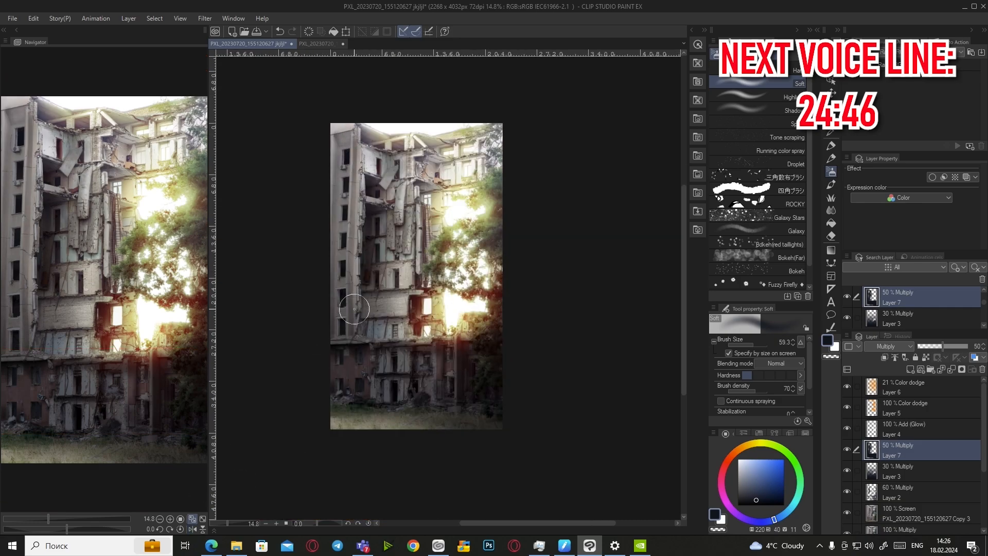
{"action": "scroll", "coordinate": [380, 335], "scroll_direction": "up", "scroll_amount": 1}
{"action": "scroll", "coordinate": [380, 336], "scroll_direction": "up", "scroll_amount": 4}
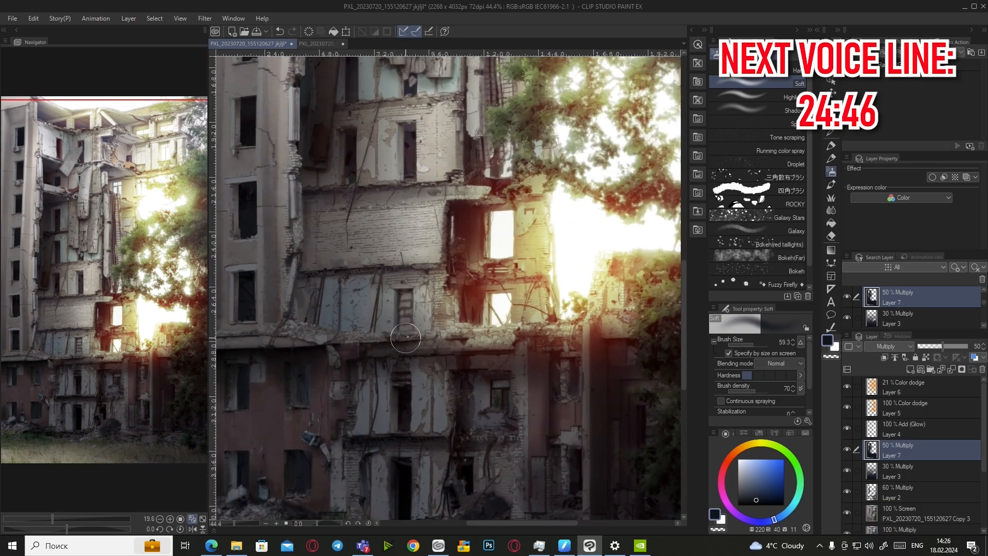
{"action": "scroll", "coordinate": [462, 186], "scroll_direction": "down", "scroll_amount": 3}
{"action": "scroll", "coordinate": [462, 186], "scroll_direction": "up", "scroll_amount": 4}
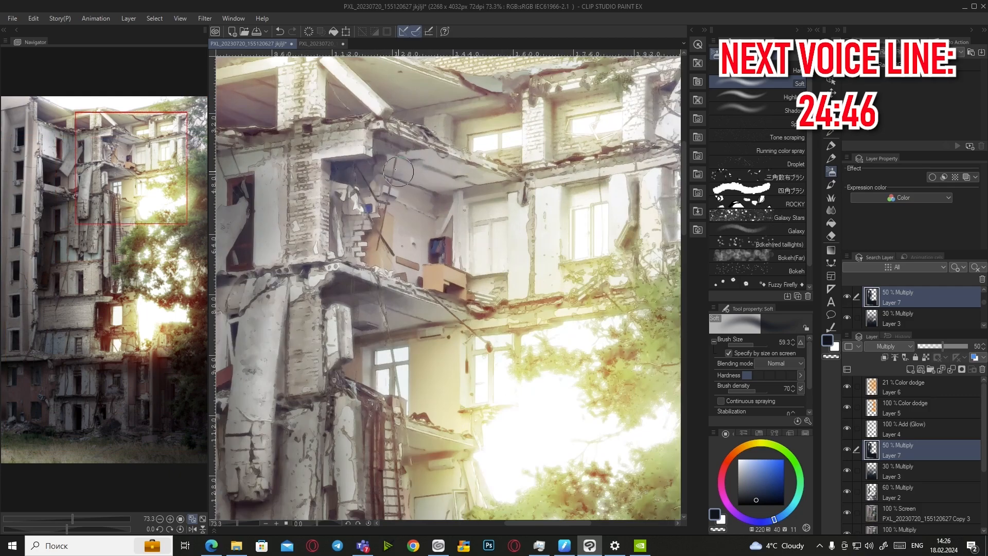
{"action": "scroll", "coordinate": [462, 187], "scroll_direction": "down", "scroll_amount": 3}
{"action": "scroll", "coordinate": [383, 158], "scroll_direction": "up", "scroll_amount": 3}
{"action": "scroll", "coordinate": [383, 158], "scroll_direction": "down", "scroll_amount": 3}
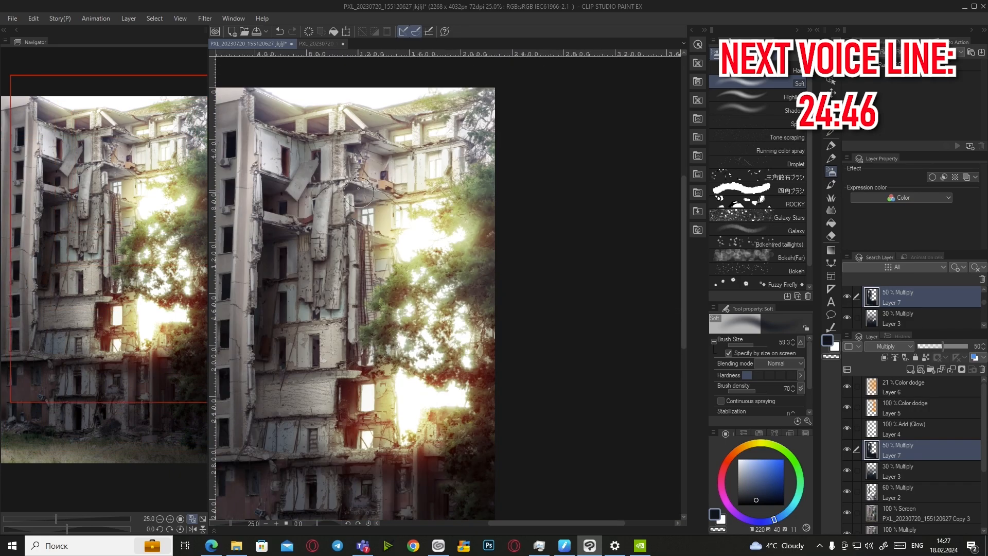
{"action": "scroll", "coordinate": [417, 164], "scroll_direction": "up", "scroll_amount": 3}
{"action": "scroll", "coordinate": [418, 165], "scroll_direction": "up", "scroll_amount": 2}
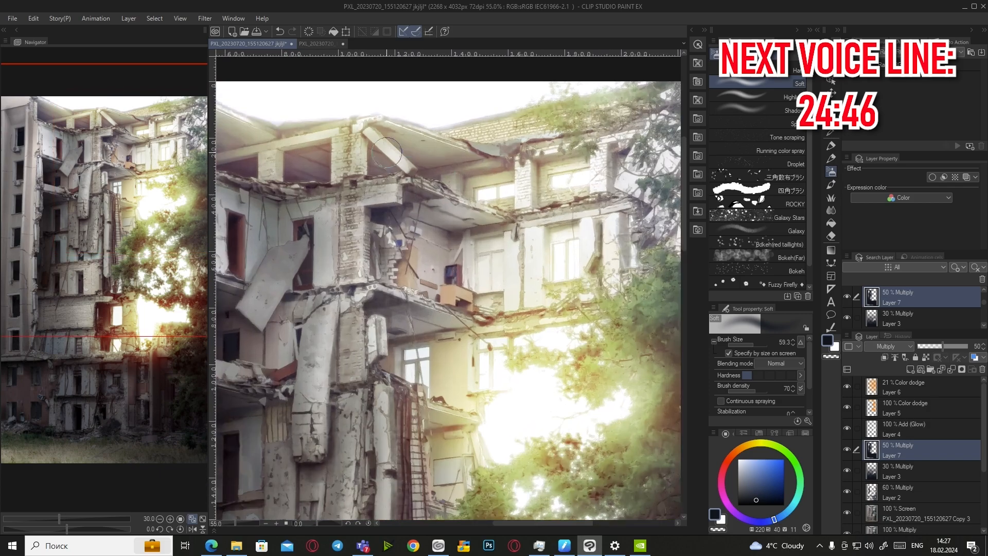
{"action": "scroll", "coordinate": [334, 158], "scroll_direction": "down", "scroll_amount": 4}
{"action": "scroll", "coordinate": [395, 266], "scroll_direction": "down", "scroll_amount": 2}
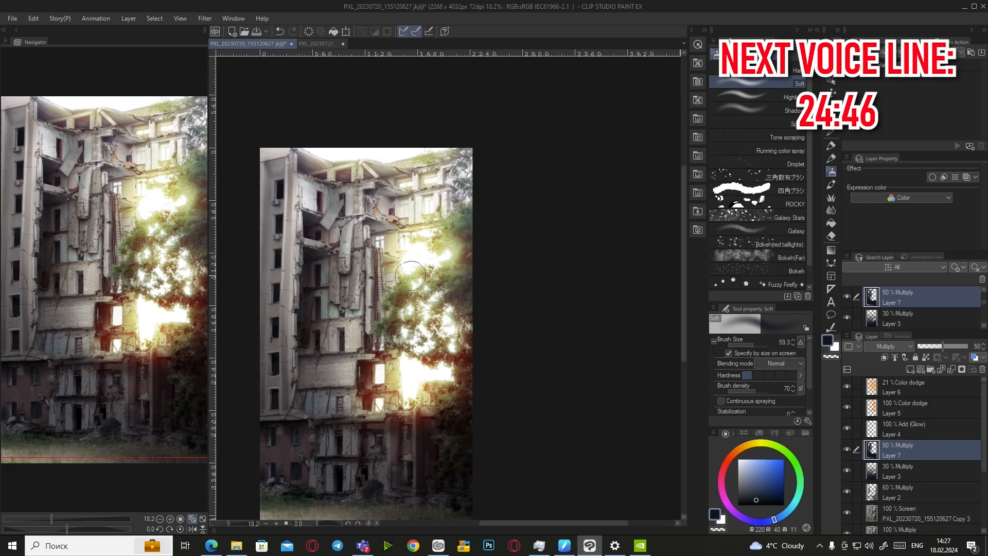
{"action": "key", "text": "h"}
{"action": "scroll", "coordinate": [533, 330], "scroll_direction": "down", "scroll_amount": 2}
{"action": "scroll", "coordinate": [593, 369], "scroll_direction": "up", "scroll_amount": 2}
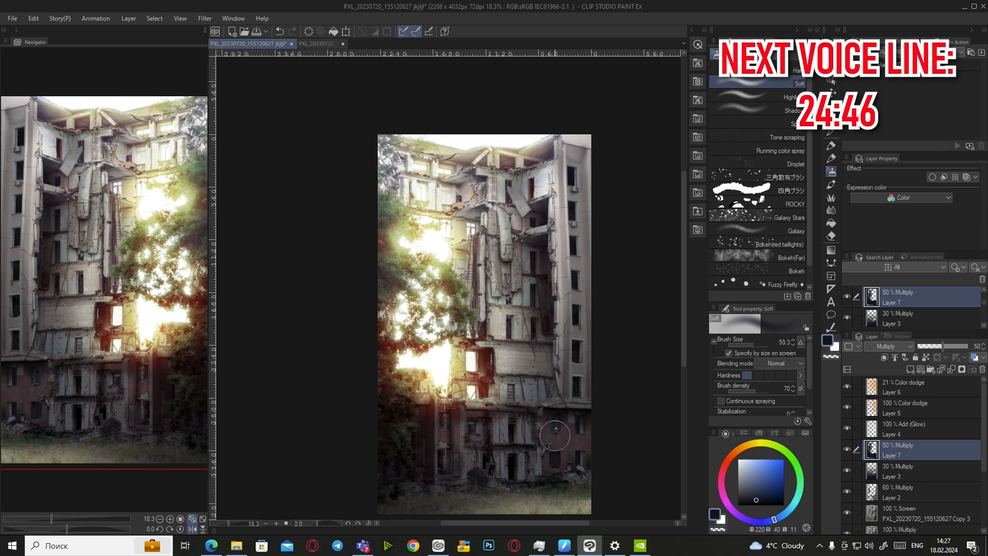
{"action": "key", "text": "h"}
{"action": "scroll", "coordinate": [545, 412], "scroll_direction": "down", "scroll_amount": 1}
{"action": "scroll", "coordinate": [525, 267], "scroll_direction": "up", "scroll_amount": 3}
Darken the right-edge foliage on Layer 7 and fit the whole image in the view
{"action": "left_click_drag", "start_coordinate": [521, 255], "coordinate": [531, 283]}
{"action": "scroll", "coordinate": [524, 432], "scroll_direction": "down", "scroll_amount": 1}
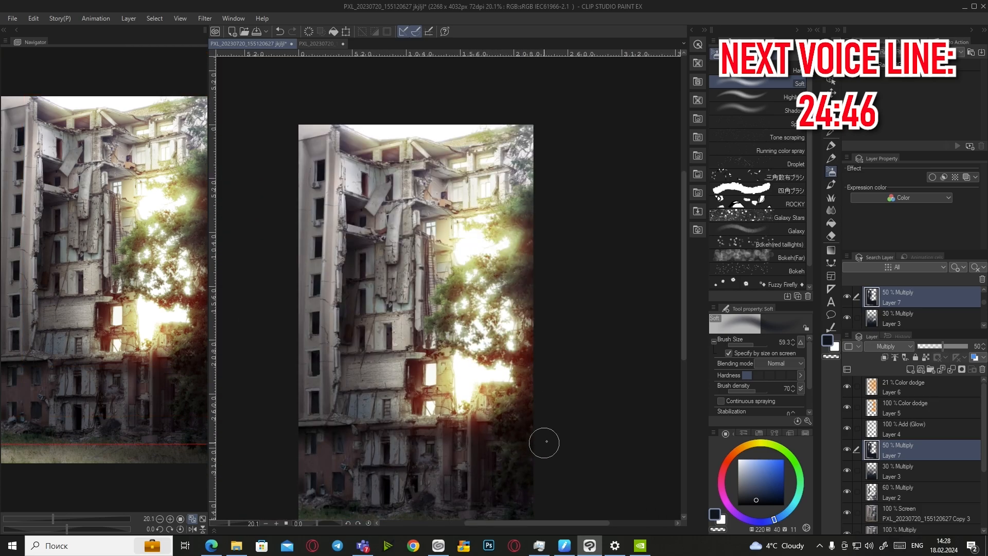
{"action": "scroll", "coordinate": [477, 291], "scroll_direction": "up", "scroll_amount": 4}
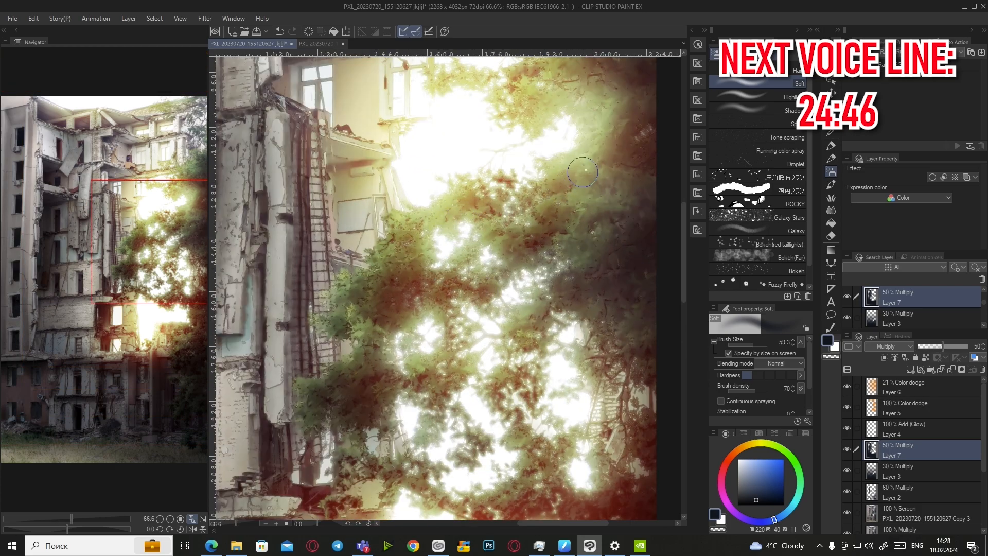
{"action": "scroll", "coordinate": [450, 377], "scroll_direction": "down", "scroll_amount": 4}
{"action": "scroll", "coordinate": [449, 376], "scroll_direction": "down", "scroll_amount": 1}
{"action": "key", "text": "h"}
{"action": "key", "text": "ctrl+0"}
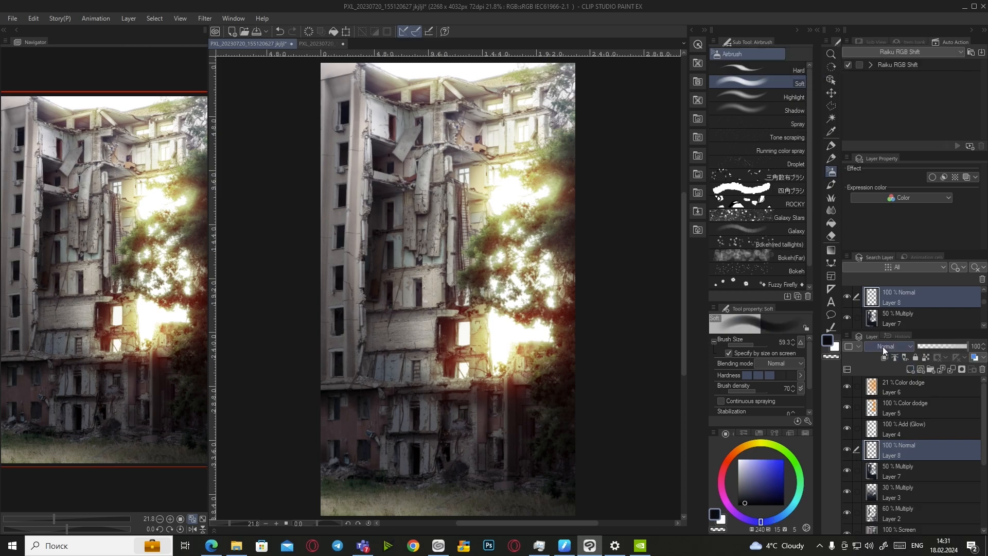
Set the new Layer 8 to Multiply at about 79% and darken the building's left edge
{"action": "left_click", "coordinate": [883, 347]}
{"action": "left_click", "coordinate": [875, 93]}
{"action": "left_click_drag", "start_coordinate": [960, 347], "coordinate": [957, 347]}
{"action": "left_click_drag", "start_coordinate": [340, 77], "coordinate": [332, 386]}
{"action": "left_click_drag", "start_coordinate": [334, 200], "coordinate": [329, 375]}
Mirror the canvas view to check the composition
{"action": "scroll", "coordinate": [335, 123], "scroll_direction": "down", "scroll_amount": 2}
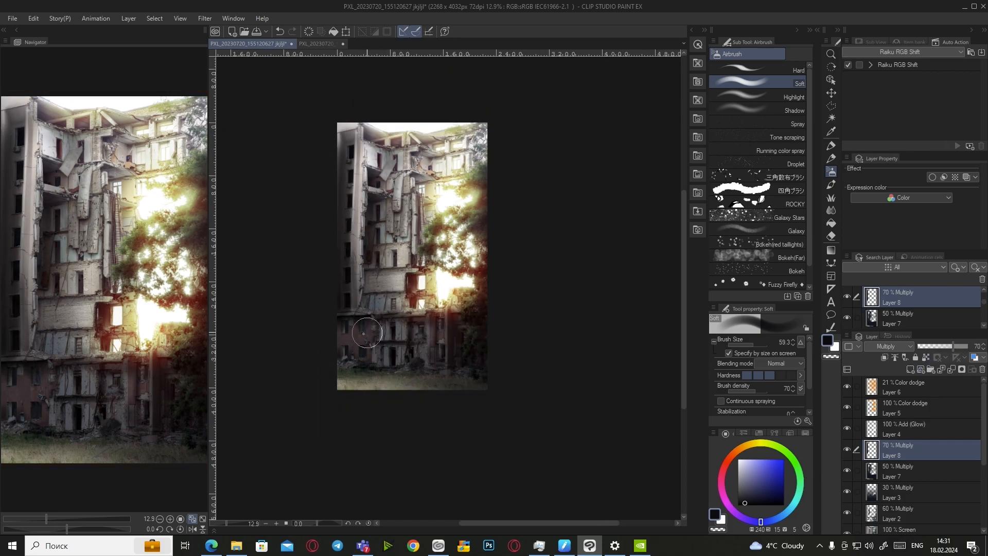
{"action": "scroll", "coordinate": [342, 336], "scroll_direction": "up", "scroll_amount": 2}
{"action": "left_click", "coordinate": [192, 528]}
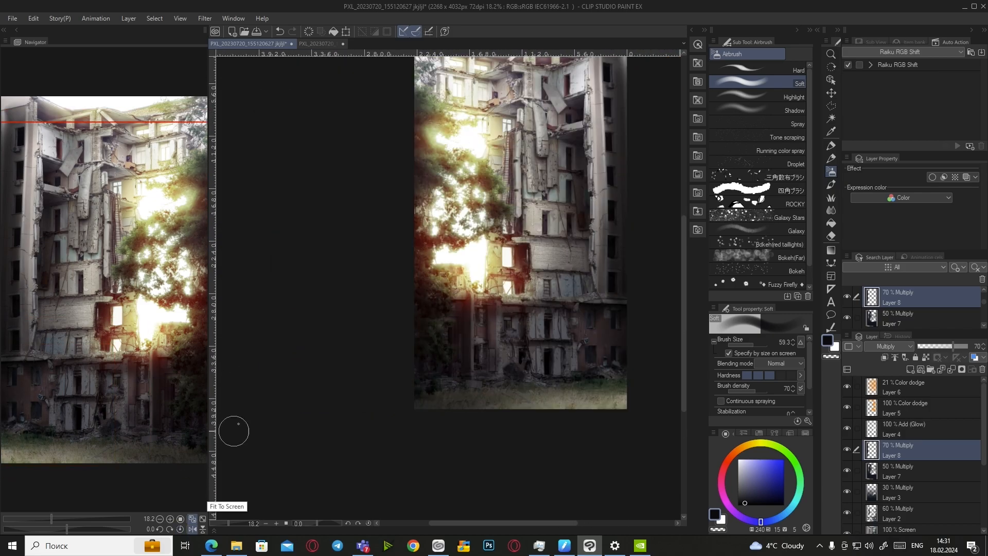
{"action": "scroll", "coordinate": [415, 409], "scroll_direction": "down", "scroll_amount": 2}
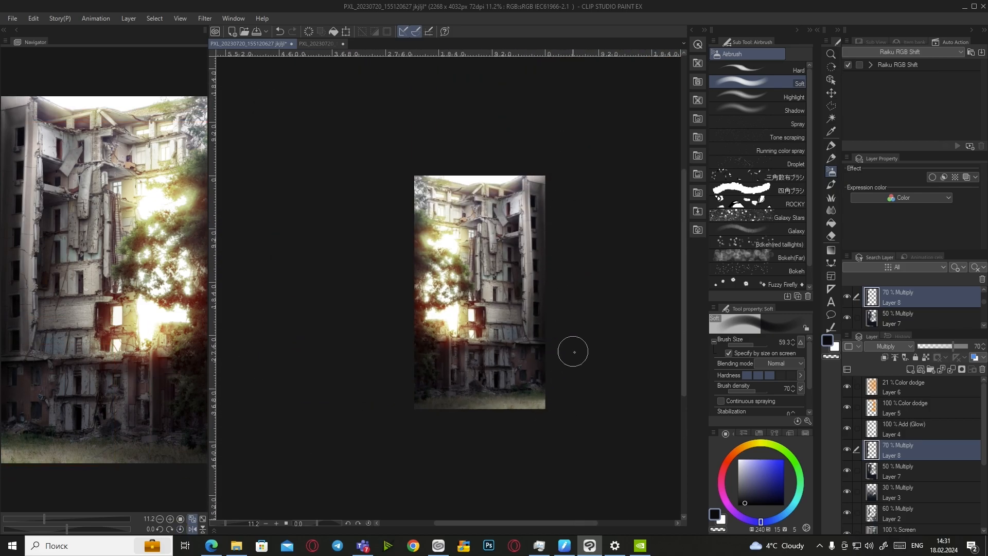
{"action": "scroll", "coordinate": [545, 181], "scroll_direction": "down", "scroll_amount": 3}
{"action": "scroll", "coordinate": [531, 119], "scroll_direction": "up", "scroll_amount": 4}
{"action": "scroll", "coordinate": [376, 453], "scroll_direction": "down", "scroll_amount": 1}
{"action": "scroll", "coordinate": [443, 380], "scroll_direction": "up", "scroll_amount": 3}
Switch to the inking pen brush, save the document, and lower Layer 8's opacity from 70% to 50%
{"action": "left_click", "coordinate": [831, 146]}
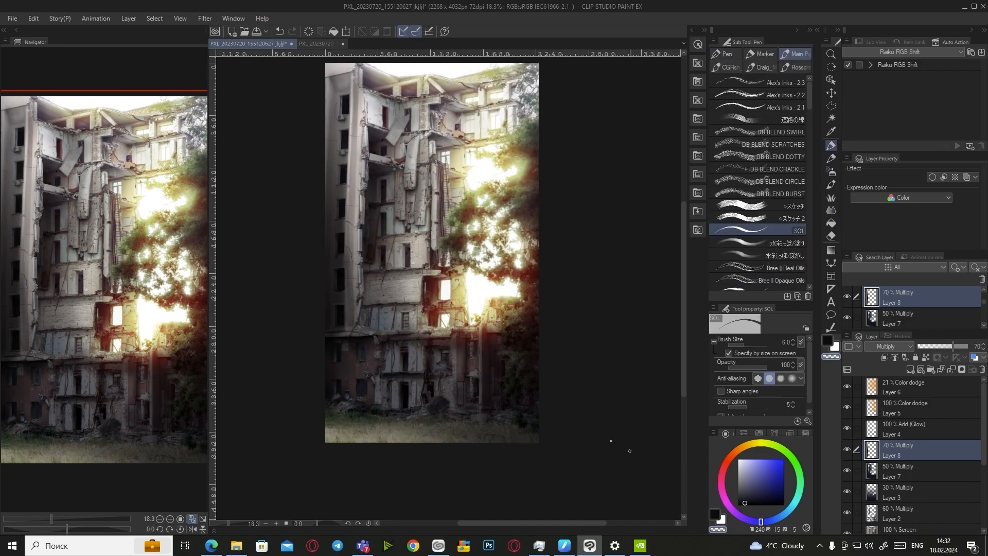
{"action": "scroll", "coordinate": [360, 251], "scroll_direction": "up", "scroll_amount": 5}
{"action": "scroll", "coordinate": [333, 314], "scroll_direction": "down", "scroll_amount": 3}
{"action": "scroll", "coordinate": [319, 322], "scroll_direction": "up", "scroll_amount": 4}
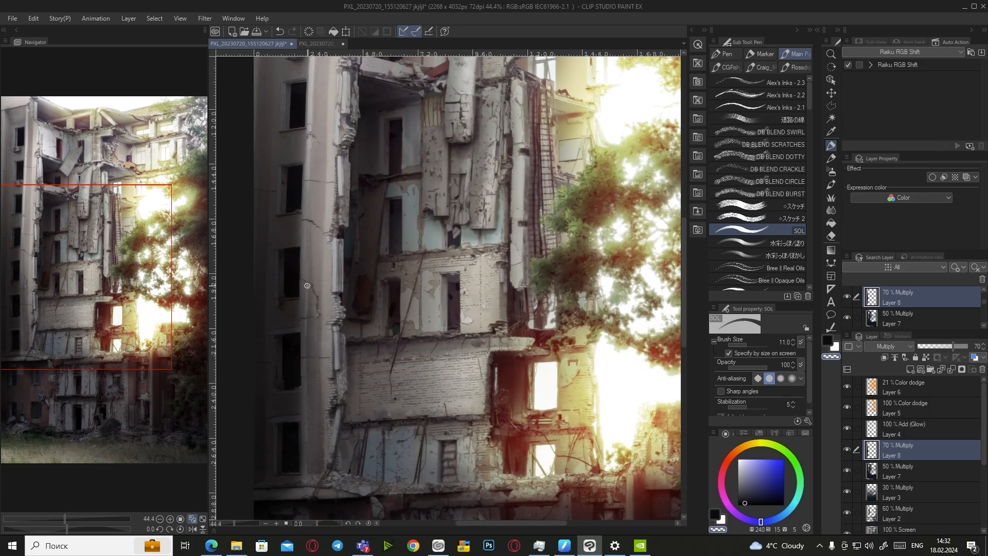
{"action": "scroll", "coordinate": [308, 449], "scroll_direction": "down", "scroll_amount": 3}
{"action": "scroll", "coordinate": [308, 449], "scroll_direction": "up", "scroll_amount": 2}
{"action": "key", "text": "ctrl+s"}
{"action": "left_click_drag", "start_coordinate": [945, 351], "coordinate": [935, 351]}
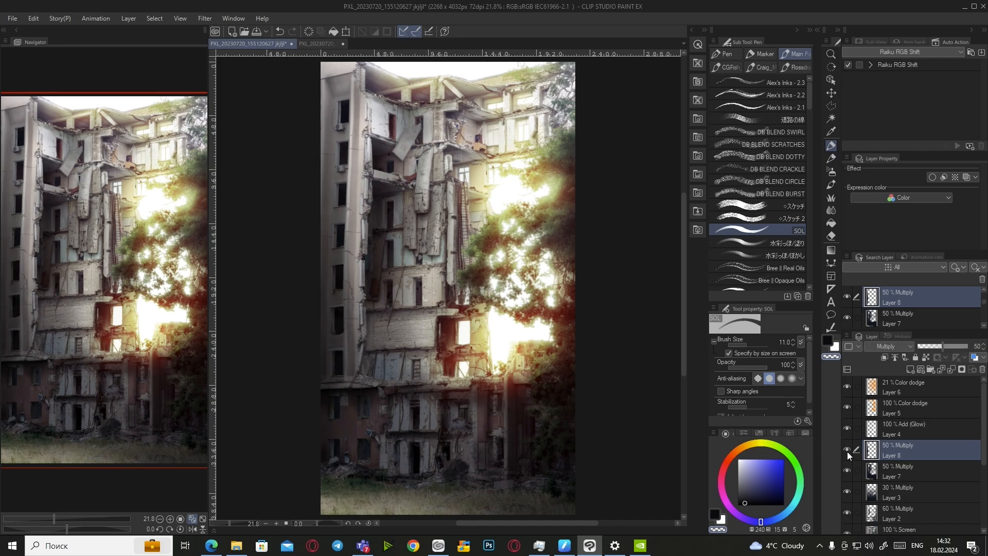
Airbrush dark shadow strokes down the left pillar, undoing the strokes that miss
{"action": "key", "text": "b"}
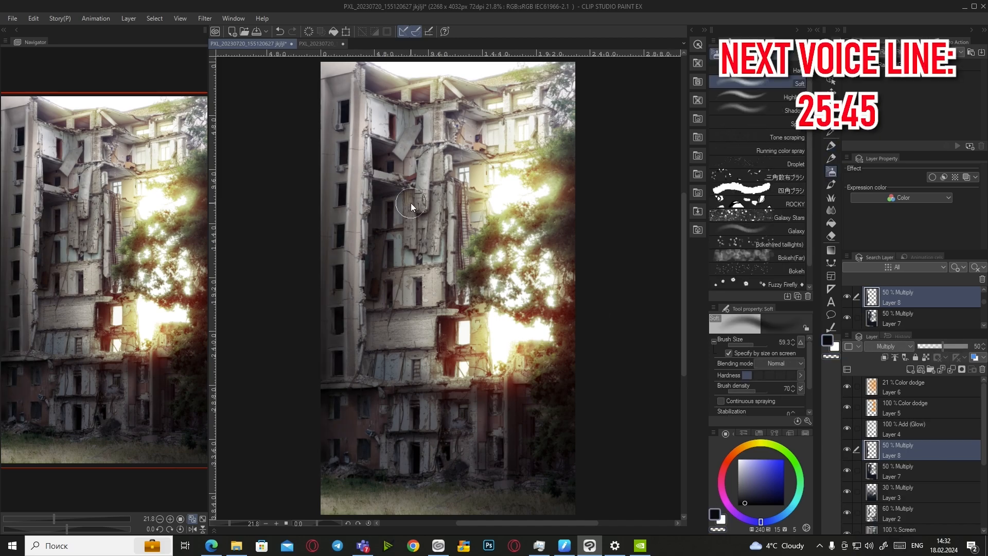
{"action": "scroll", "coordinate": [365, 114], "scroll_direction": "up", "scroll_amount": 2}
{"action": "scroll", "coordinate": [365, 115], "scroll_direction": "up", "scroll_amount": 2}
{"action": "left_click_drag", "start_coordinate": [364, 150], "coordinate": [347, 504]}
{"action": "scroll", "coordinate": [357, 231], "scroll_direction": "down", "scroll_amount": 3}
{"action": "scroll", "coordinate": [366, 432], "scroll_direction": "up", "scroll_amount": 2}
{"action": "left_click_drag", "start_coordinate": [369, 169], "coordinate": [361, 501]}
{"action": "scroll", "coordinate": [396, 350], "scroll_direction": "down", "scroll_amount": 5}
{"action": "key", "text": "h"}
{"action": "scroll", "coordinate": [514, 361], "scroll_direction": "up", "scroll_amount": 5}
{"action": "left_click_drag", "start_coordinate": [489, 76], "coordinate": [495, 303]}
{"action": "scroll", "coordinate": [494, 262], "scroll_direction": "down", "scroll_amount": 4}
{"action": "scroll", "coordinate": [472, 176], "scroll_direction": "up", "scroll_amount": 1}
{"action": "key", "text": "ctrl+z"}
{"action": "left_click", "coordinate": [309, 32]}
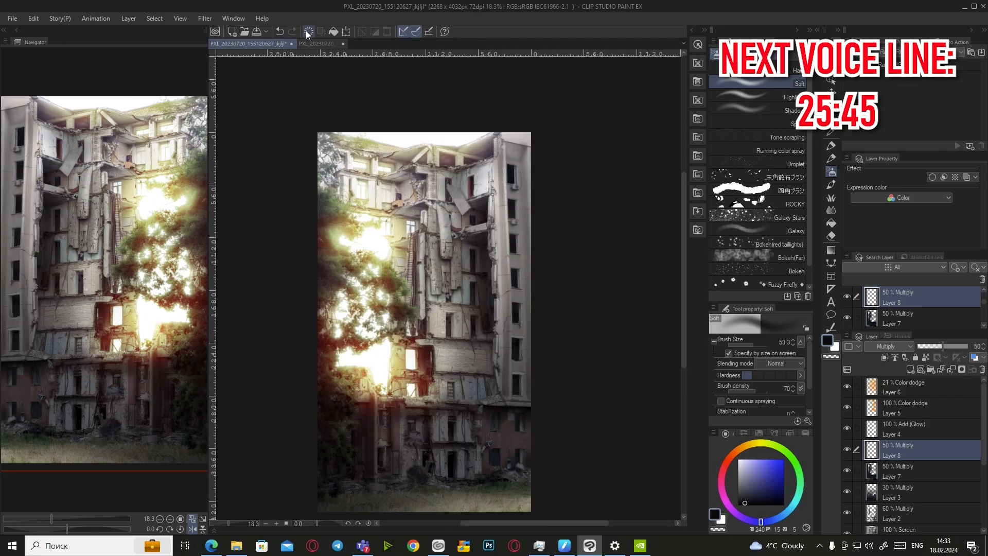
{"action": "scroll", "coordinate": [528, 200], "scroll_direction": "up", "scroll_amount": 3}
{"action": "key", "text": "h"}
{"action": "key", "text": "ctrl+0"}
{"action": "left_click_drag", "start_coordinate": [360, 70], "coordinate": [355, 365]}
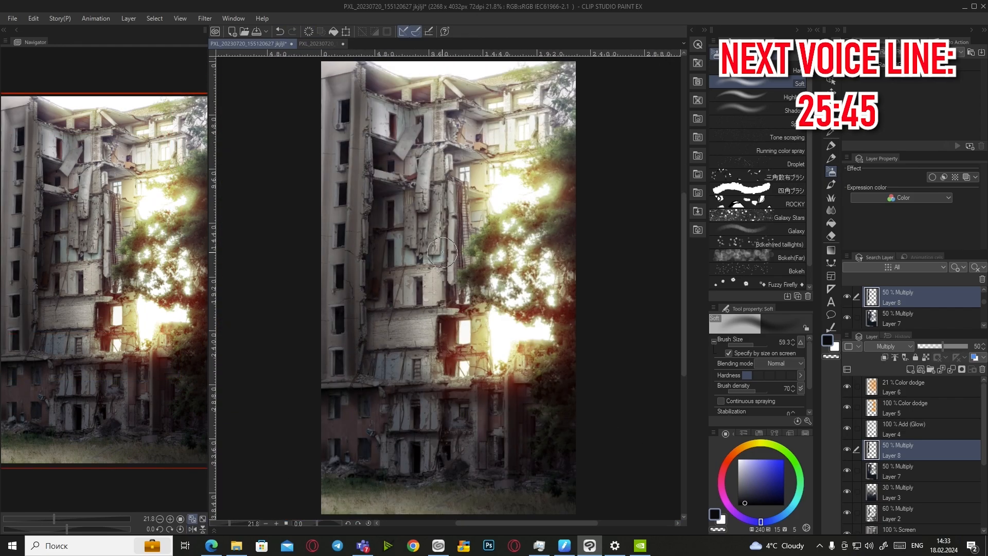
{"action": "key", "text": "ctrl+z"}
Darken the left facade with soft shadow, raising the airbrush hardness
{"action": "scroll", "coordinate": [357, 87], "scroll_direction": "up", "scroll_amount": 4}
{"action": "scroll", "coordinate": [365, 154], "scroll_direction": "down", "scroll_amount": 2}
{"action": "mouse_move", "coordinate": [363, 140]}
{"action": "left_mouse_down"}
{"action": "mouse_move", "coordinate": [355, 455]}
{"action": "mouse_move", "coordinate": [360, 403]}
{"action": "left_mouse_up"}
{"action": "left_click_drag", "start_coordinate": [356, 417], "coordinate": [343, 498]}
{"action": "key", "text": "ctrl+z"}
{"action": "left_click", "coordinate": [770, 375]}
{"action": "mouse_move", "coordinate": [338, 437]}
{"action": "left_mouse_down"}
{"action": "mouse_move", "coordinate": [323, 487]}
{"action": "mouse_move", "coordinate": [332, 74]}
{"action": "left_mouse_up"}
{"action": "scroll", "coordinate": [359, 151], "scroll_direction": "down", "scroll_amount": 3}
{"action": "scroll", "coordinate": [362, 206], "scroll_direction": "up", "scroll_amount": 2}
{"action": "left_click_drag", "start_coordinate": [371, 288], "coordinate": [370, 444]}
Fit the whole image in view and deepen a soft shadow across the lower facade
{"action": "scroll", "coordinate": [360, 185], "scroll_direction": "up", "scroll_amount": 4}
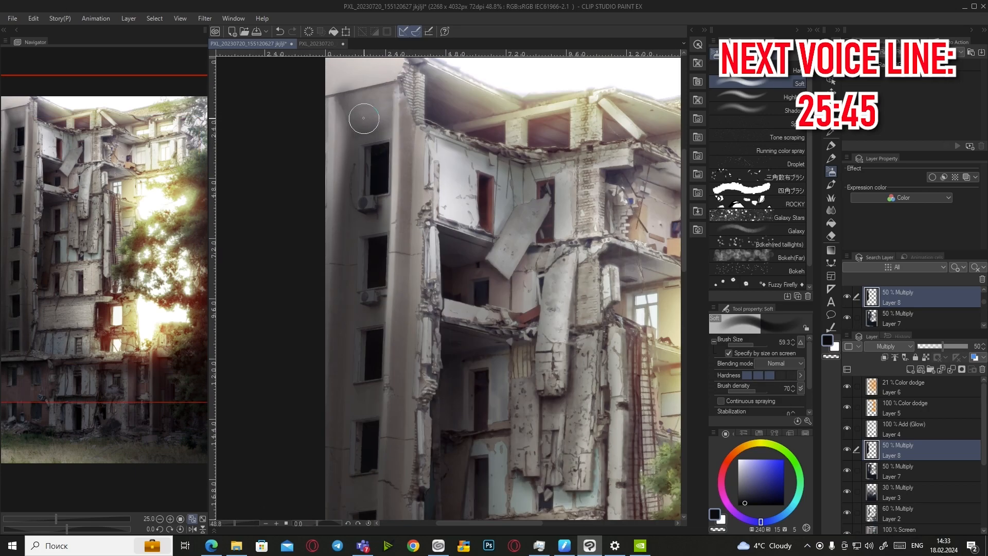
{"action": "scroll", "coordinate": [371, 176], "scroll_direction": "down", "scroll_amount": 8}
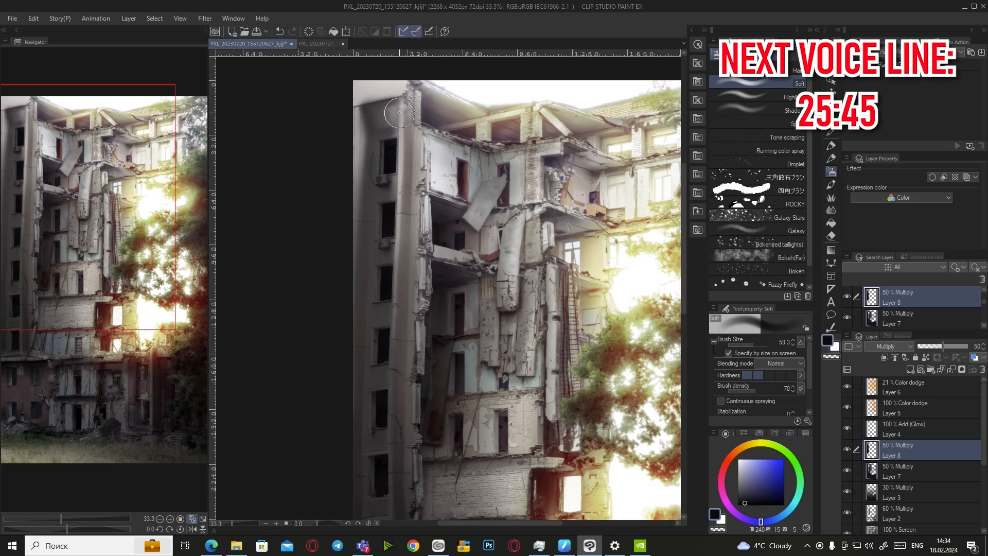
{"action": "scroll", "coordinate": [372, 225], "scroll_direction": "up", "scroll_amount": 4}
{"action": "scroll", "coordinate": [360, 414], "scroll_direction": "down", "scroll_amount": 1}
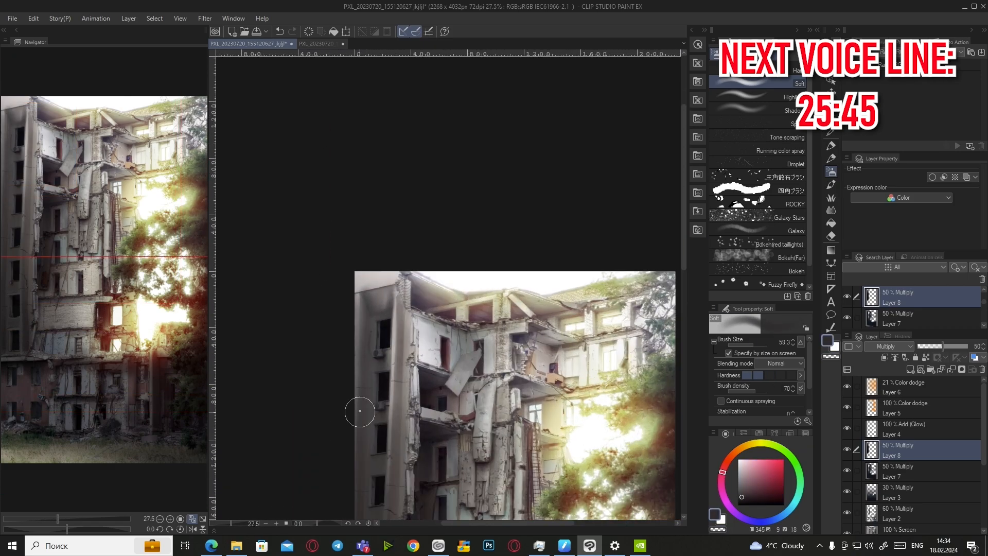
{"action": "left_click", "coordinate": [202, 520]}
{"action": "mouse_move", "coordinate": [326, 374]}
{"action": "left_mouse_down"}
{"action": "mouse_move", "coordinate": [353, 400]}
{"action": "mouse_move", "coordinate": [469, 401]}
{"action": "mouse_move", "coordinate": [576, 388]}
{"action": "mouse_move", "coordinate": [528, 393]}
{"action": "left_mouse_up"}
{"action": "scroll", "coordinate": [364, 382], "scroll_direction": "up", "scroll_amount": 3}
{"action": "mouse_move", "coordinate": [364, 382]}
{"action": "left_mouse_down"}
{"action": "mouse_move", "coordinate": [458, 405]}
{"action": "mouse_move", "coordinate": [522, 394]}
{"action": "left_mouse_up"}
Darken the grass along the bottom of the image
{"action": "scroll", "coordinate": [521, 393], "scroll_direction": "down", "scroll_amount": 4}
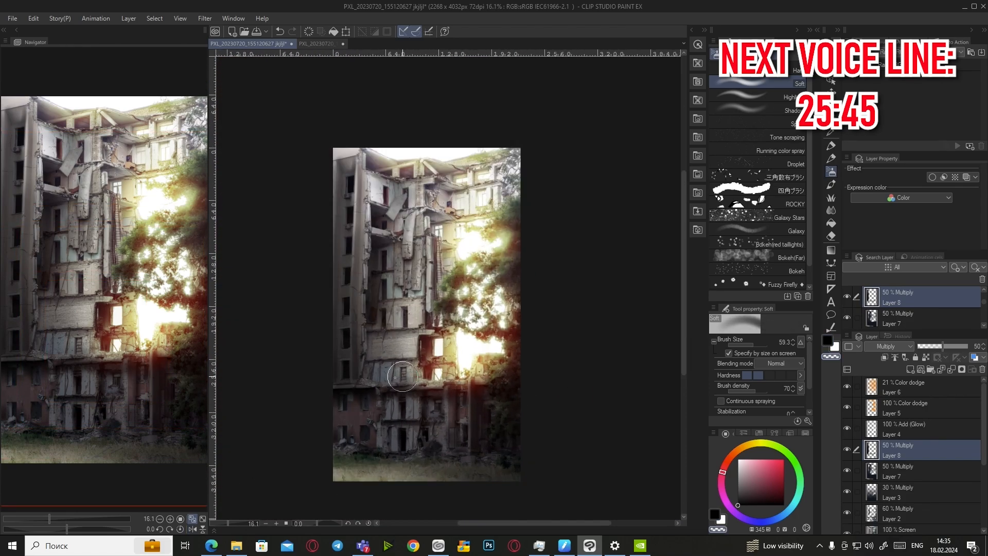
{"action": "scroll", "coordinate": [337, 152], "scroll_direction": "up", "scroll_amount": 3}
{"action": "scroll", "coordinate": [375, 242], "scroll_direction": "down", "scroll_amount": 4}
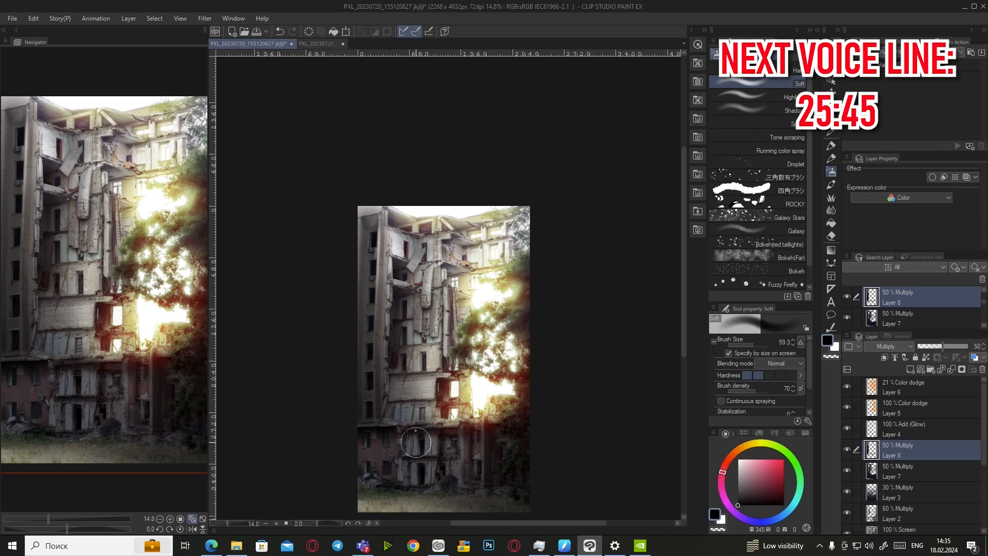
{"action": "scroll", "coordinate": [367, 218], "scroll_direction": "up", "scroll_amount": 1}
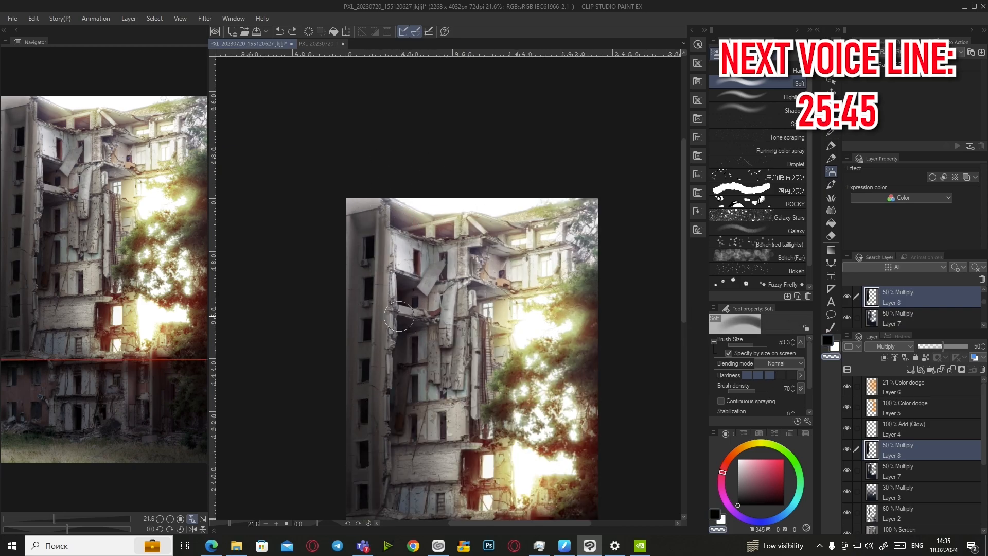
{"action": "scroll", "coordinate": [482, 349], "scroll_direction": "down", "scroll_amount": 4}
{"action": "scroll", "coordinate": [538, 446], "scroll_direction": "up", "scroll_amount": 3}
{"action": "scroll", "coordinate": [463, 411], "scroll_direction": "down", "scroll_amount": 1}
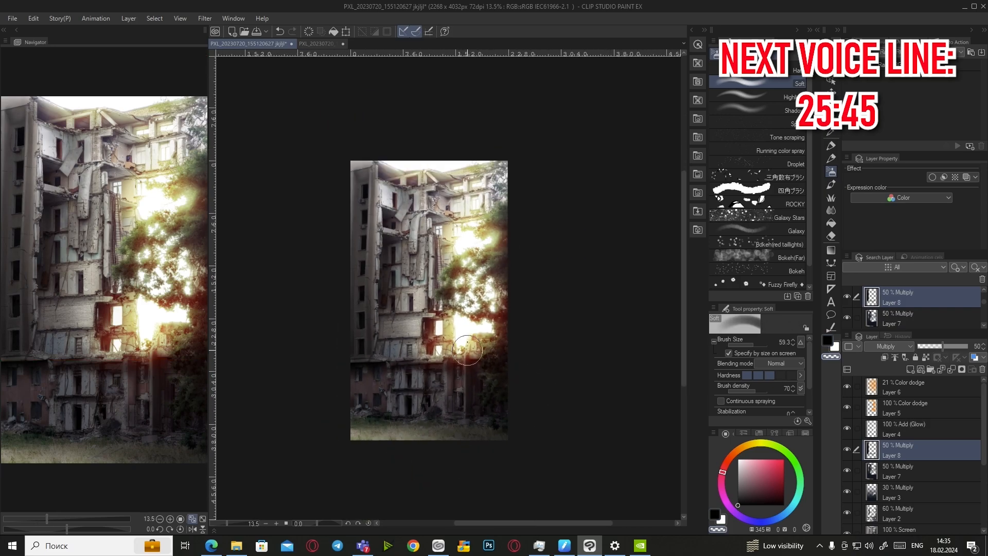
{"action": "scroll", "coordinate": [461, 329], "scroll_direction": "up", "scroll_amount": 1}
{"action": "scroll", "coordinate": [319, 470], "scroll_direction": "down", "scroll_amount": 2}
{"action": "left_click_drag", "start_coordinate": [295, 479], "coordinate": [399, 473]}
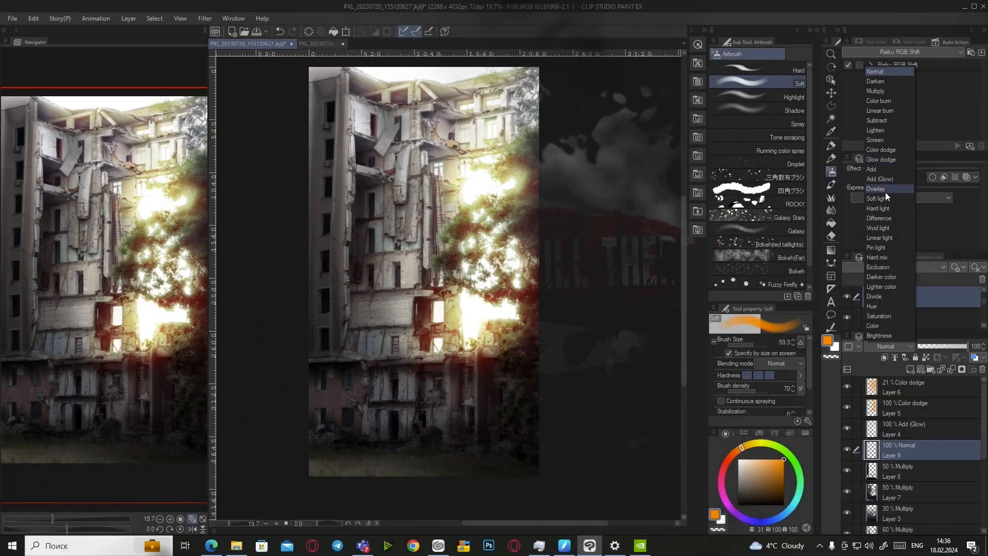
Set Layer 9 to Overlay and airbrush an orange glow along the bottom ground
{"action": "left_click", "coordinate": [875, 189]}
{"action": "scroll", "coordinate": [369, 458], "scroll_direction": "up", "scroll_amount": 2}
{"action": "left_click_drag", "start_coordinate": [296, 466], "coordinate": [336, 462]}
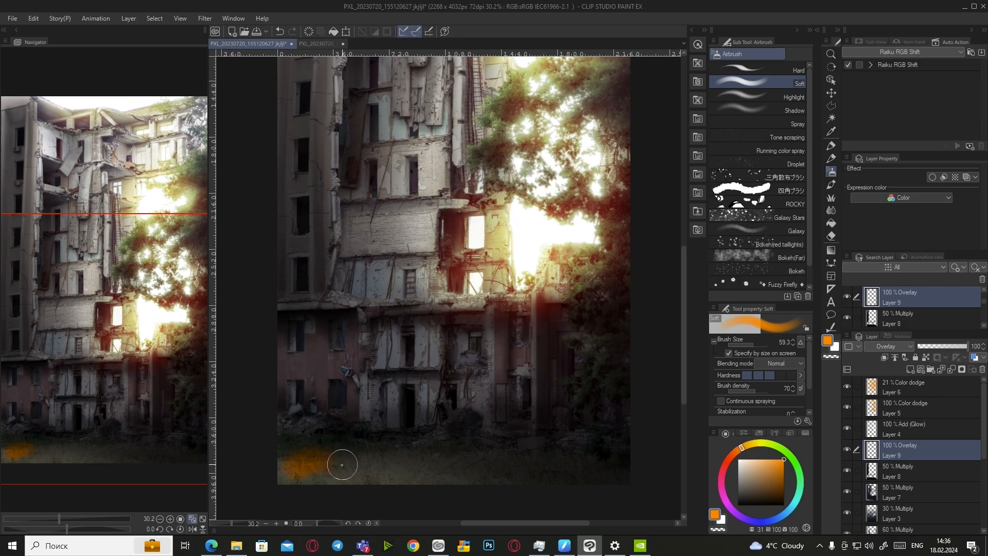
{"action": "scroll", "coordinate": [302, 467], "scroll_direction": "up", "scroll_amount": 1}
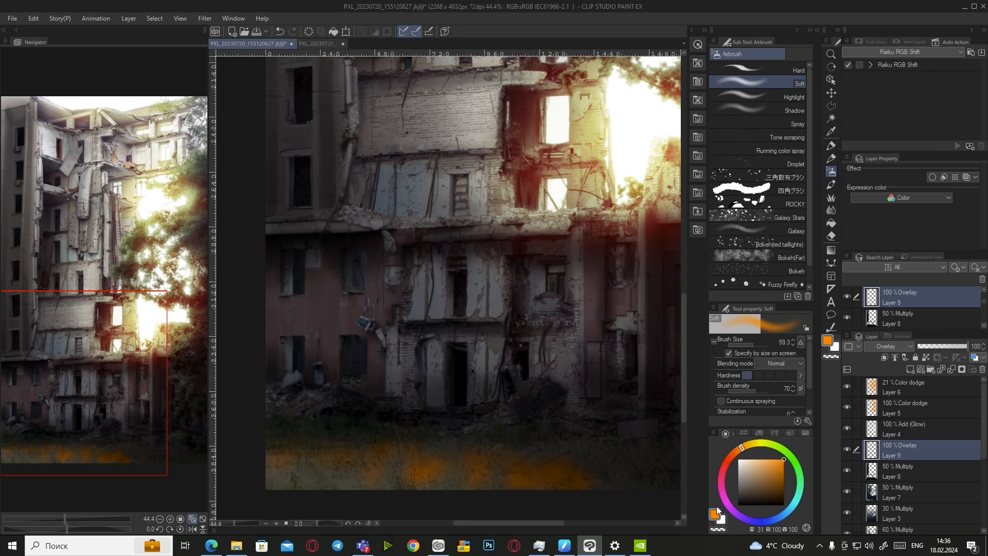
{"action": "left_click", "coordinate": [874, 475]}
{"action": "mouse_move", "coordinate": [492, 472]}
{"action": "left_mouse_down"}
{"action": "mouse_move", "coordinate": [403, 491]}
{"action": "mouse_move", "coordinate": [401, 472]}
{"action": "mouse_move", "coordinate": [376, 462]}
{"action": "mouse_move", "coordinate": [341, 480]}
{"action": "mouse_move", "coordinate": [341, 459]}
{"action": "mouse_move", "coordinate": [291, 458]}
{"action": "mouse_move", "coordinate": [318, 497]}
{"action": "mouse_move", "coordinate": [343, 501]}
{"action": "mouse_move", "coordinate": [468, 483]}
{"action": "mouse_move", "coordinate": [514, 489]}
{"action": "left_mouse_up"}
{"action": "scroll", "coordinate": [540, 500], "scroll_direction": "down", "scroll_amount": 3}
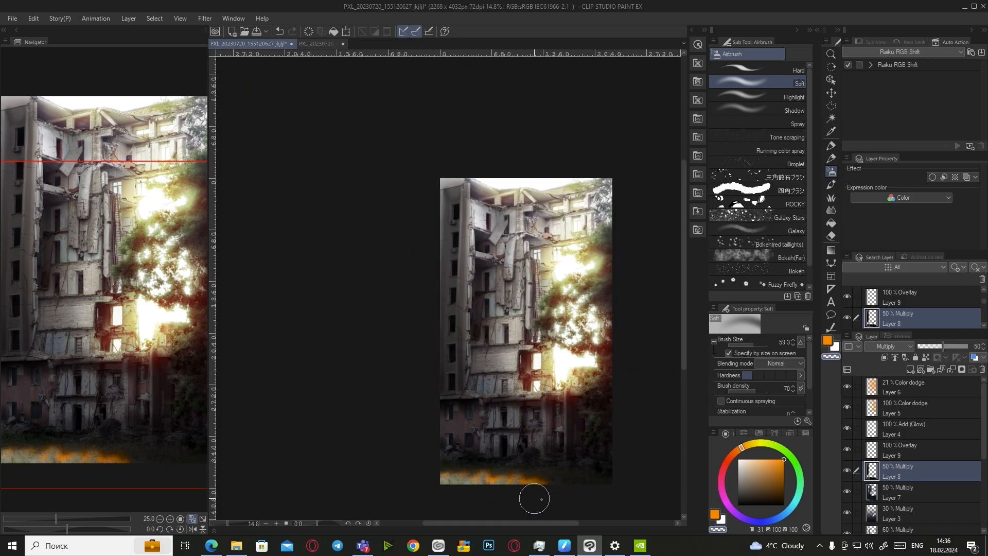
Lower the Overlay glow on Layer 9 to 29% opacity
{"action": "left_click", "coordinate": [905, 450]}
{"action": "left_click", "coordinate": [933, 346]}
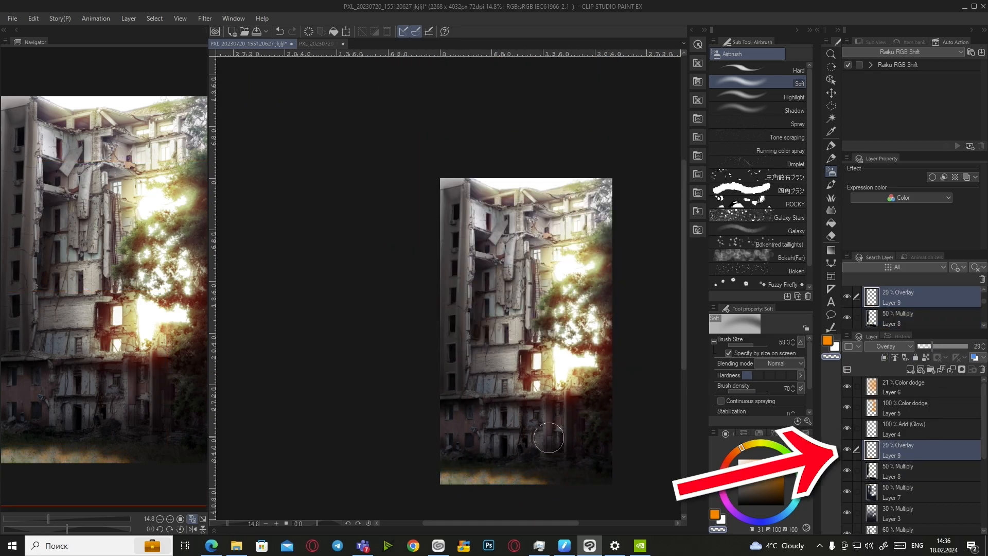
{"action": "scroll", "coordinate": [571, 465], "scroll_direction": "up", "scroll_amount": 1}
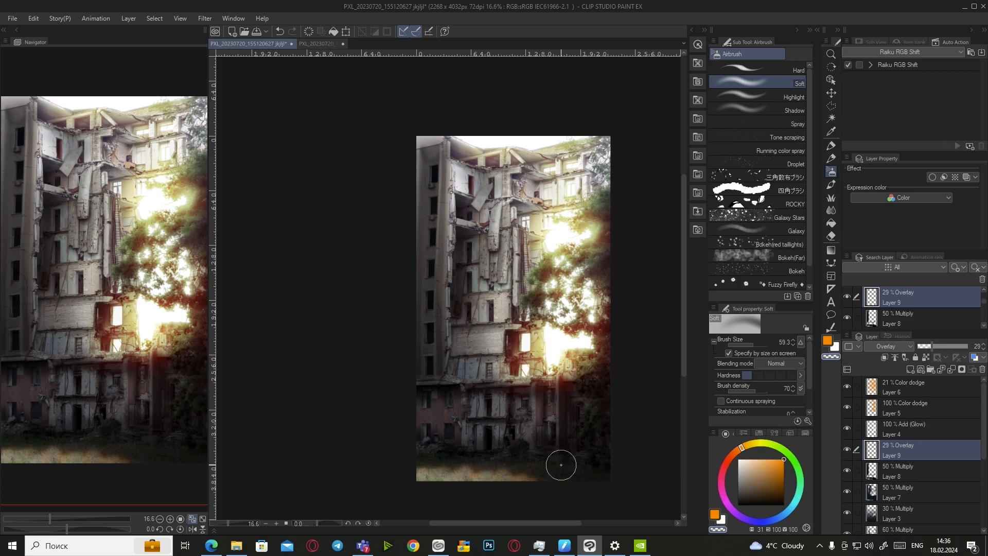
{"action": "scroll", "coordinate": [561, 465], "scroll_direction": "up", "scroll_amount": 3}
On Layer 8, darken the grass along the bottom with black
{"action": "left_click", "coordinate": [906, 471]}
{"action": "left_click", "coordinate": [738, 505]}
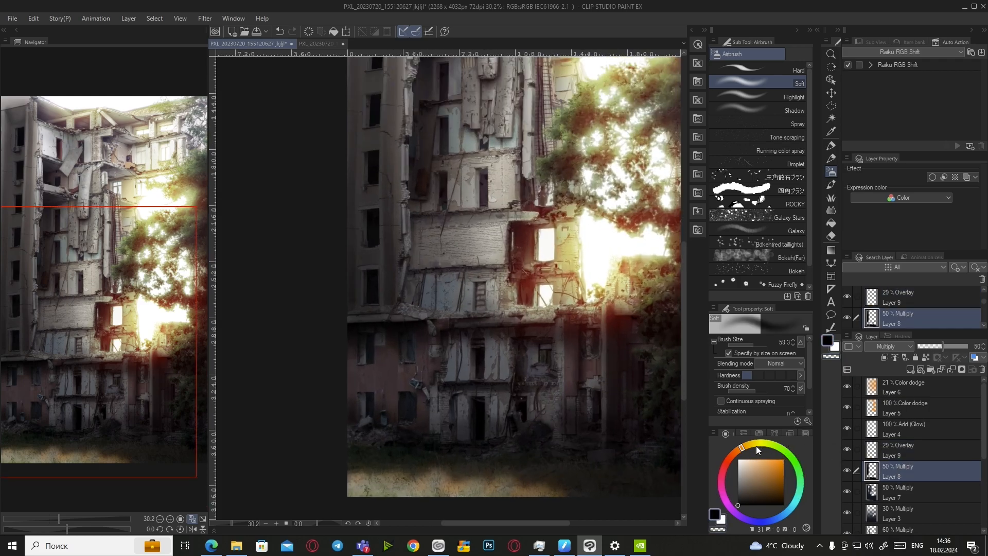
{"action": "left_click_drag", "start_coordinate": [437, 470], "coordinate": [522, 476]}
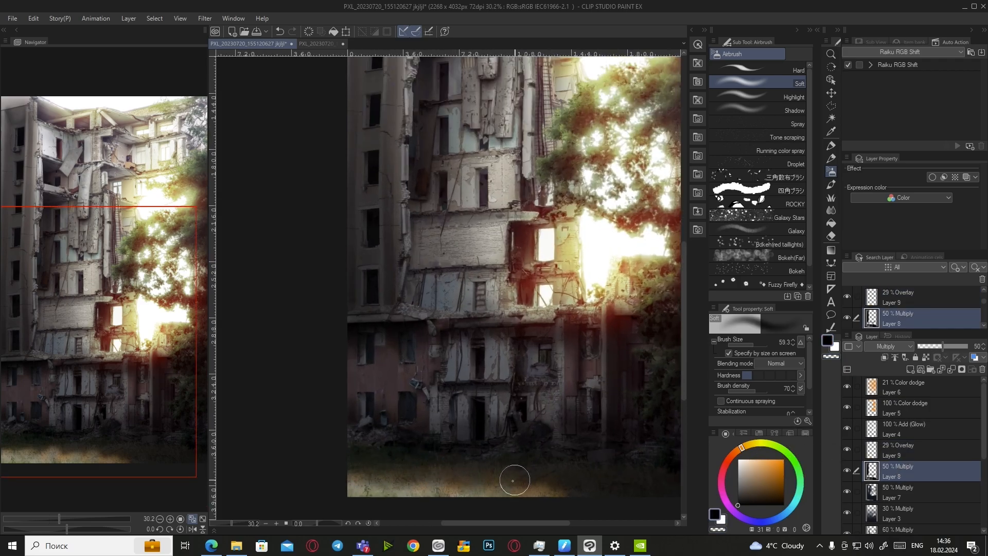
{"action": "scroll", "coordinate": [596, 494], "scroll_direction": "down", "scroll_amount": 4}
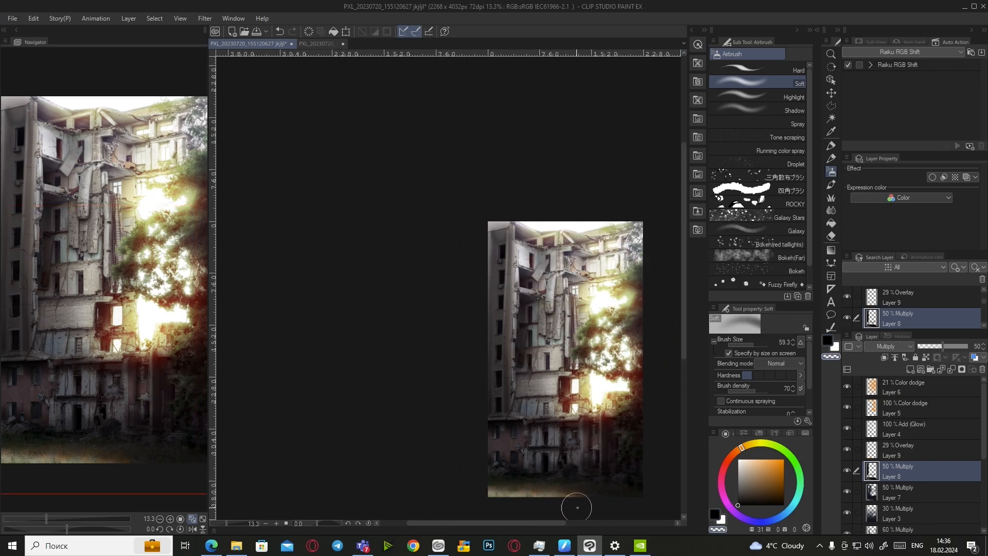
{"action": "scroll", "coordinate": [560, 502], "scroll_direction": "up", "scroll_amount": 3}
{"action": "scroll", "coordinate": [481, 477], "scroll_direction": "down", "scroll_amount": 3}
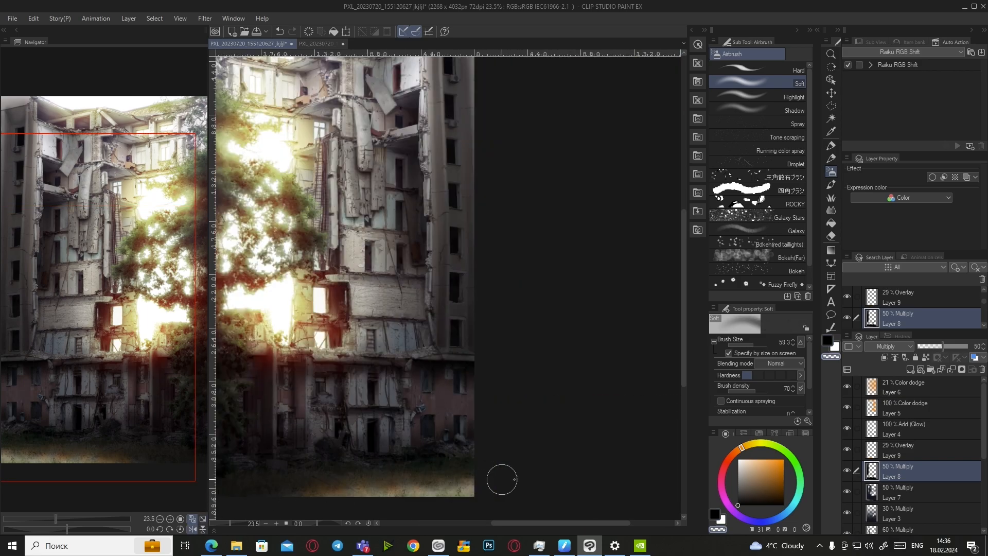
Back on Layer 9, pick orange from the swatches, then switch to transparent colour
{"action": "left_click", "coordinate": [892, 451]}
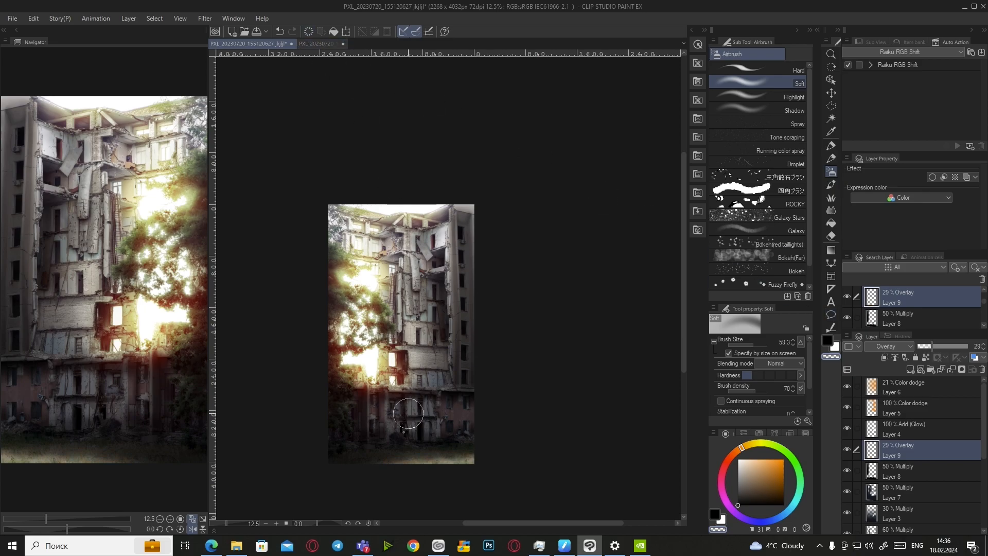
{"action": "scroll", "coordinate": [416, 379], "scroll_direction": "up", "scroll_amount": 3}
{"action": "left_click", "coordinate": [741, 433]}
{"action": "left_click", "coordinate": [727, 442]}
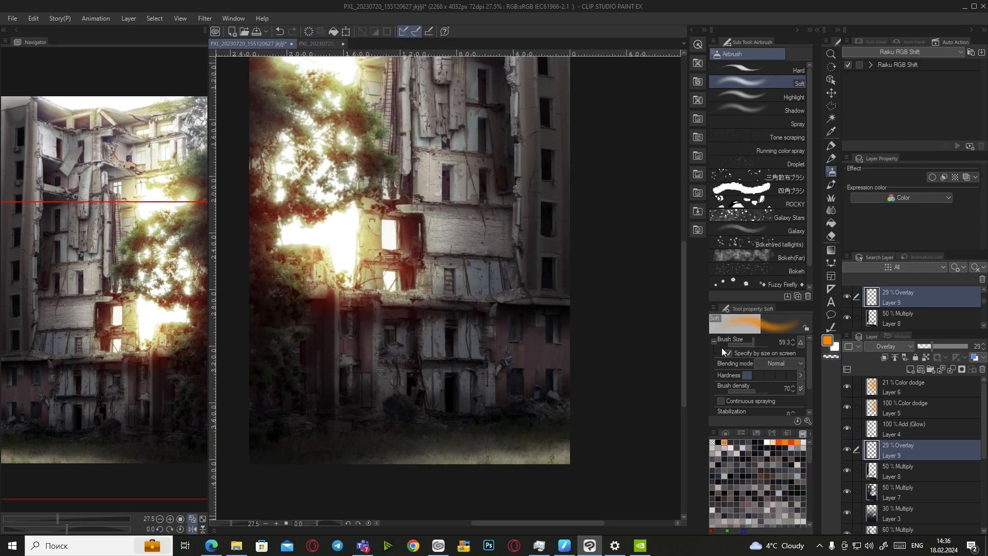
{"action": "scroll", "coordinate": [378, 466], "scroll_direction": "up", "scroll_amount": 2}
{"action": "scroll", "coordinate": [353, 467], "scroll_direction": "down", "scroll_amount": 3}
{"action": "scroll", "coordinate": [342, 466], "scroll_direction": "up", "scroll_amount": 2}
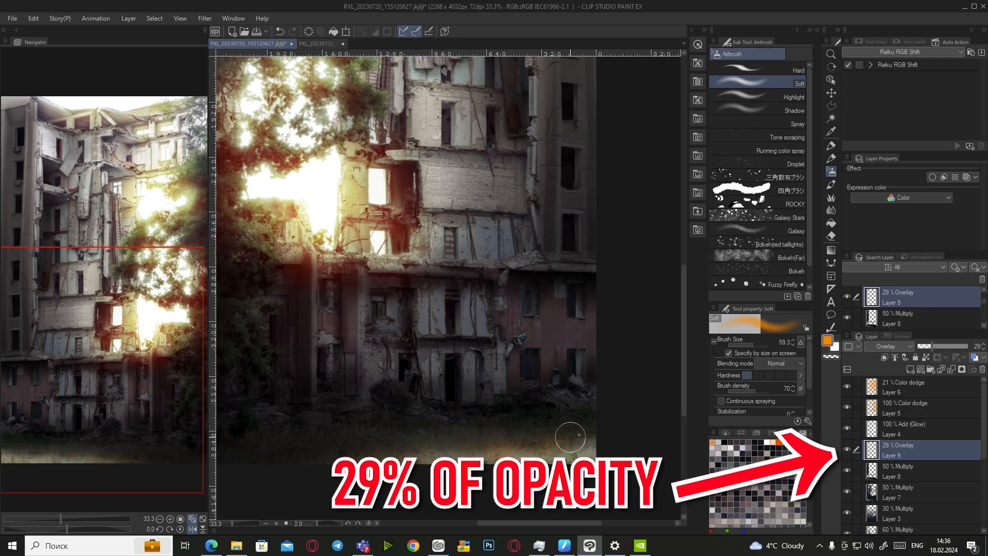
{"action": "key", "text": "c"}
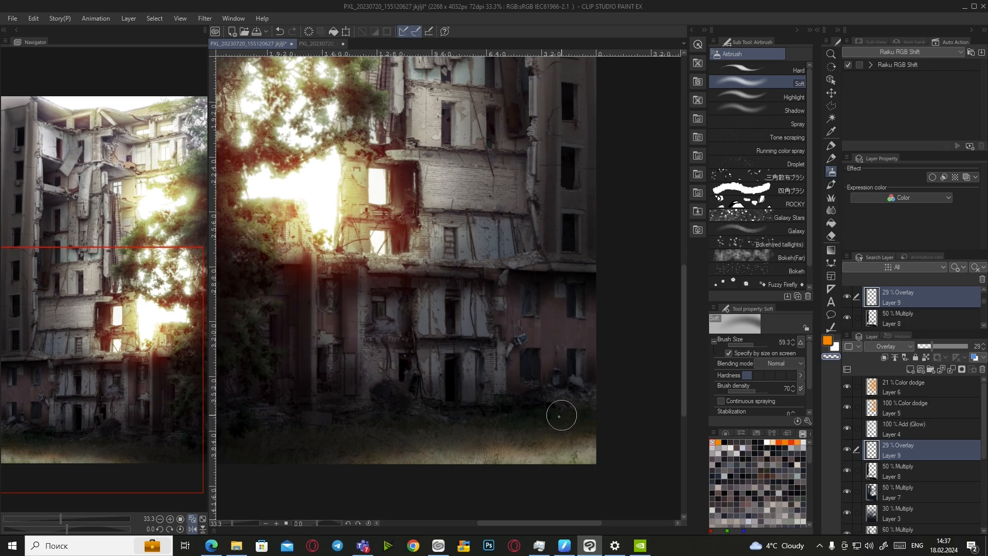
{"action": "scroll", "coordinate": [567, 413], "scroll_direction": "down", "scroll_amount": 3}
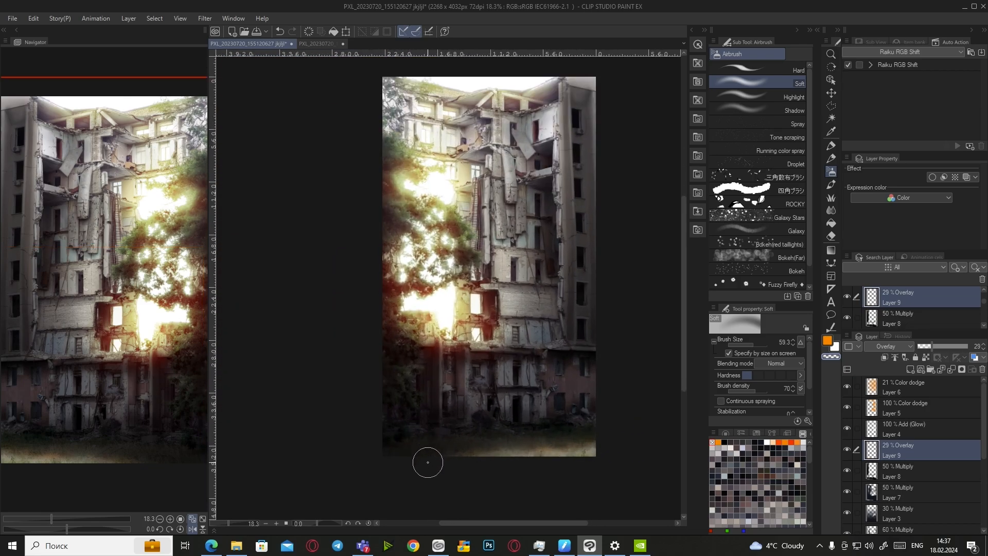
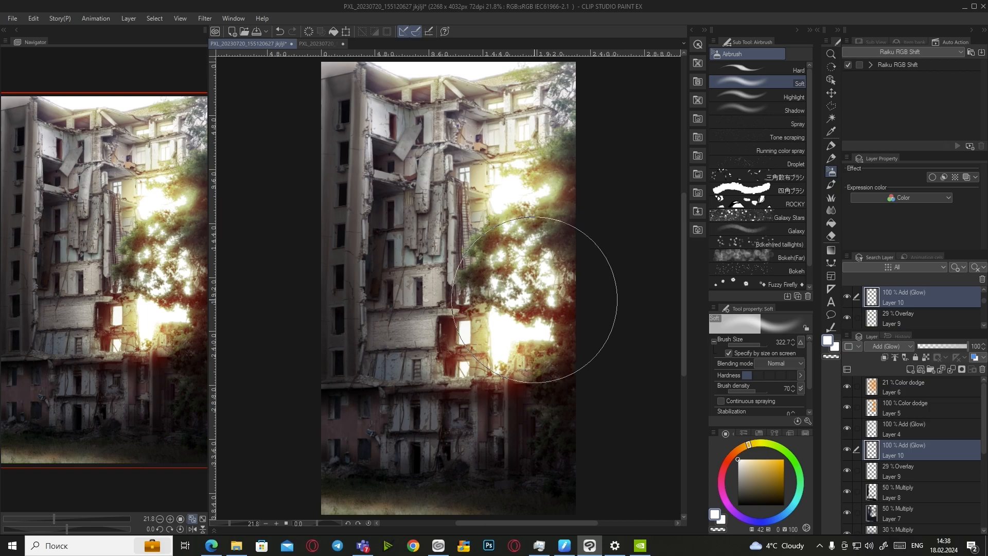
Airbrush orange glow over the lower-left building and the bright window area
{"action": "scroll", "coordinate": [507, 353], "scroll_direction": "down", "scroll_amount": 3}
{"action": "scroll", "coordinate": [529, 320], "scroll_direction": "up", "scroll_amount": 4}
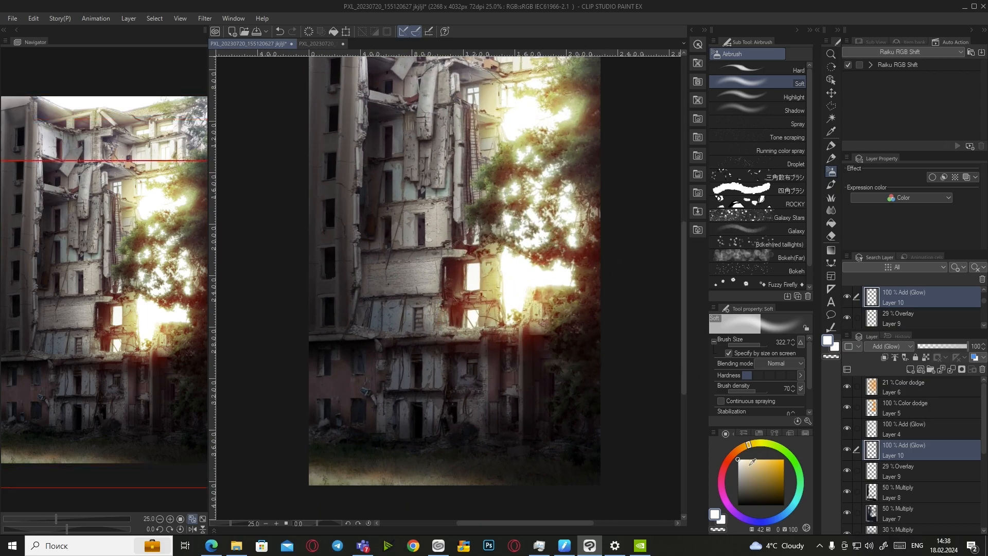
{"action": "left_click_drag", "start_coordinate": [762, 455], "coordinate": [784, 459]}
{"action": "mouse_move", "coordinate": [494, 339]}
{"action": "left_mouse_down"}
{"action": "mouse_move", "coordinate": [427, 418]}
{"action": "mouse_move", "coordinate": [496, 353]}
{"action": "mouse_move", "coordinate": [536, 365]}
{"action": "left_mouse_up"}
{"action": "left_click", "coordinate": [740, 449]}
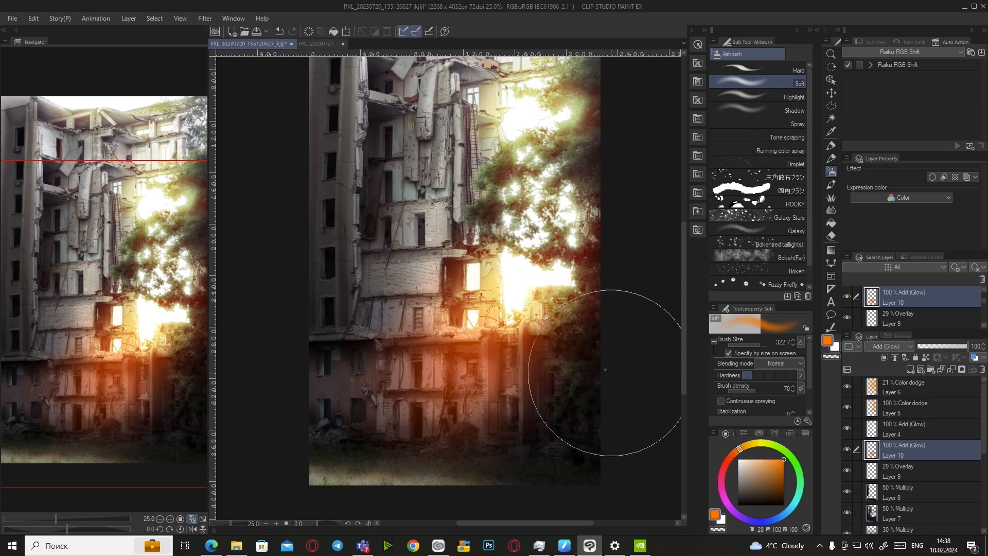
{"action": "scroll", "coordinate": [495, 340], "scroll_direction": "up", "scroll_amount": 3}
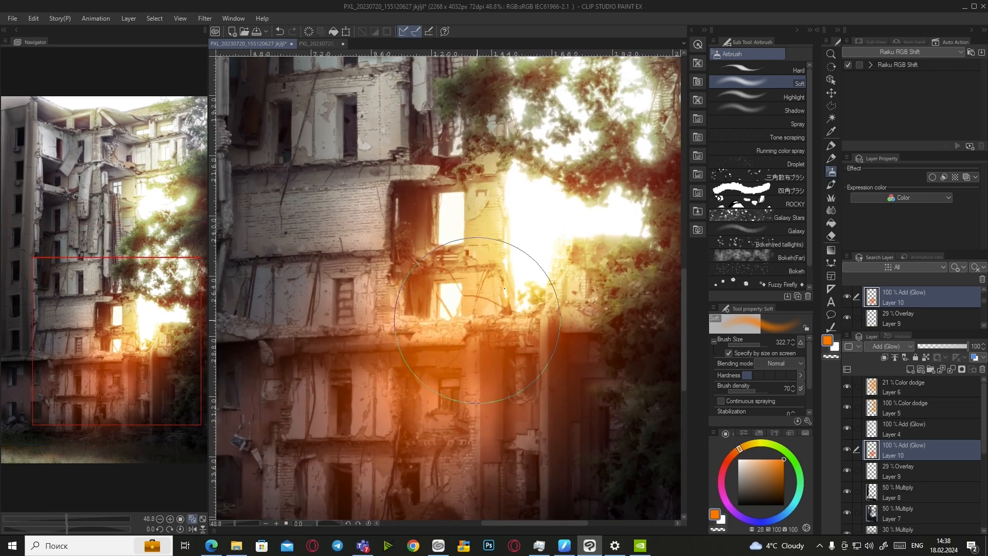
{"action": "left_click_drag", "start_coordinate": [529, 286], "coordinate": [528, 276]}
Add yellow-orange, then paler yellow glow over the ledge and window
{"action": "left_click", "coordinate": [735, 454]}
{"action": "left_click", "coordinate": [749, 446]}
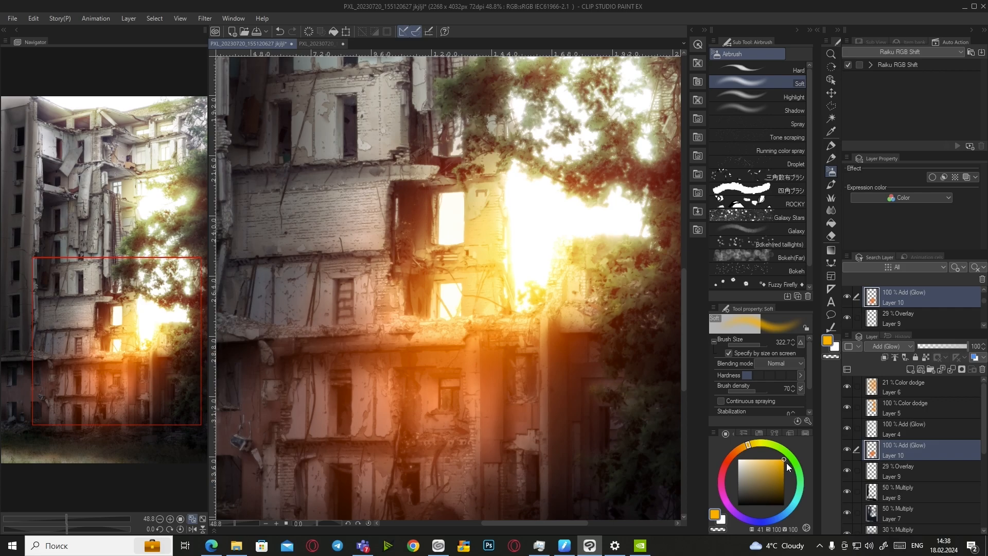
{"action": "scroll", "coordinate": [490, 302], "scroll_direction": "up", "scroll_amount": 1}
{"action": "scroll", "coordinate": [490, 302], "scroll_direction": "up", "scroll_amount": 3}
{"action": "left_click_drag", "start_coordinate": [435, 361], "coordinate": [497, 271]}
{"action": "left_click", "coordinate": [759, 459]}
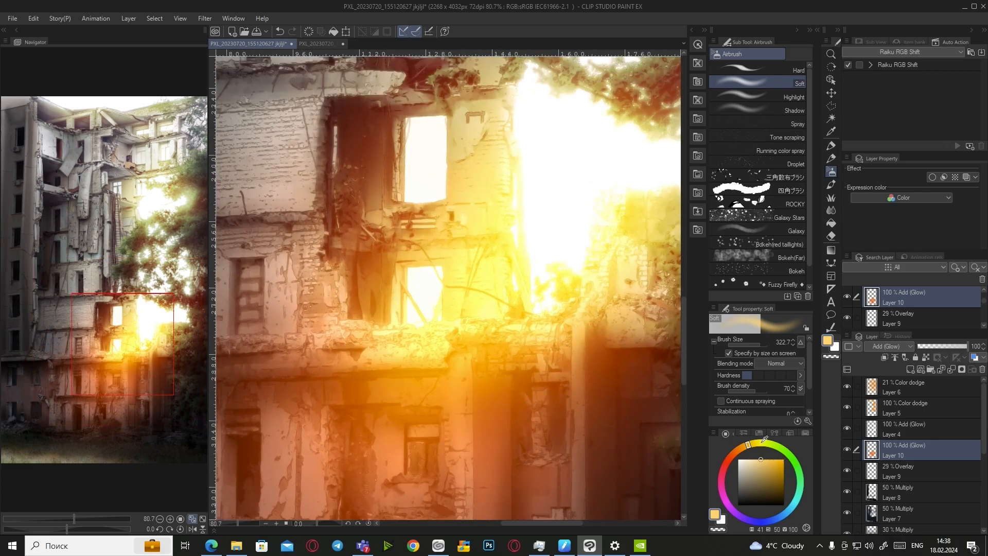
{"action": "scroll", "coordinate": [503, 305], "scroll_direction": "up", "scroll_amount": 2}
{"action": "scroll", "coordinate": [476, 333], "scroll_direction": "up", "scroll_amount": 3}
{"action": "left_click_drag", "start_coordinate": [404, 391], "coordinate": [476, 271]}
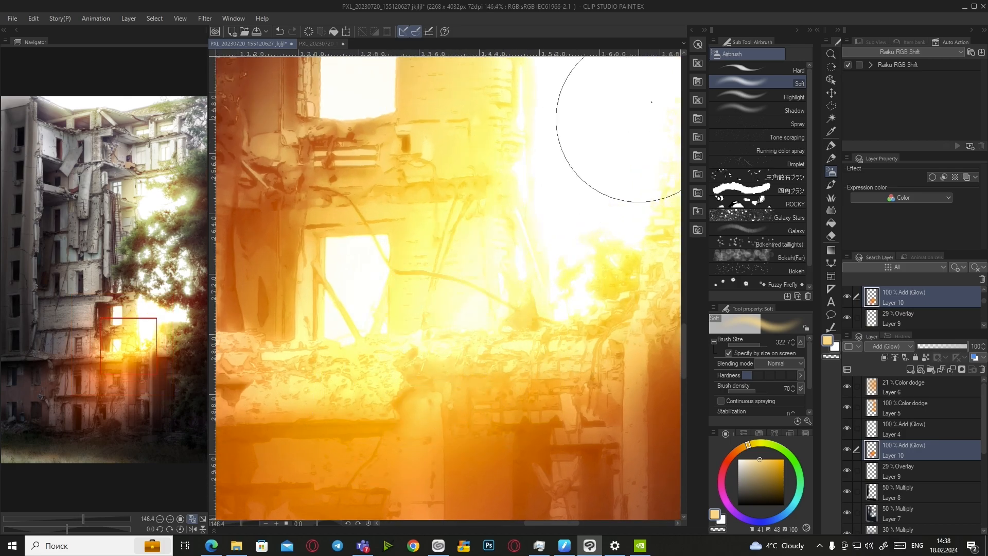
{"action": "left_click_drag", "start_coordinate": [355, 453], "coordinate": [464, 363]}
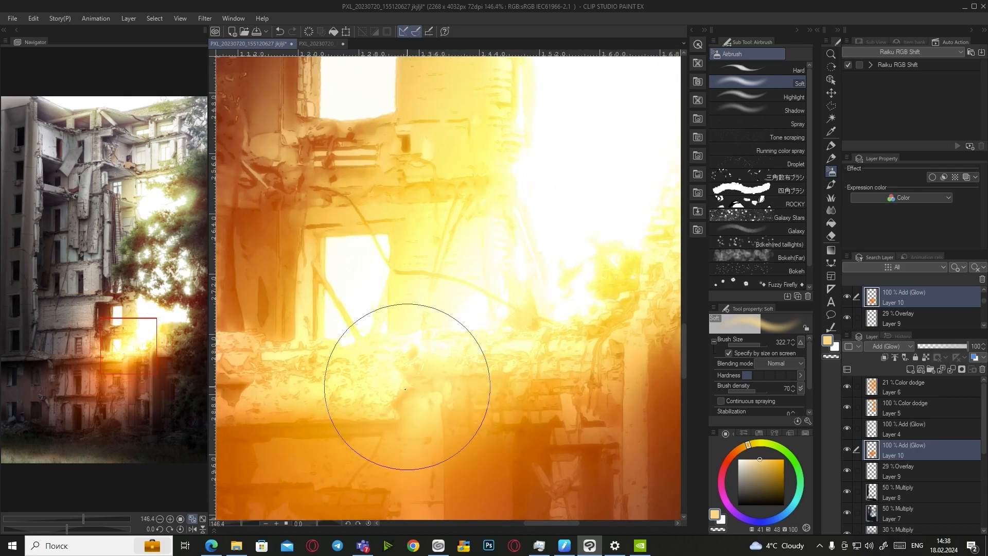
Paint white light diagonally across the window and over the cables, undoing one stroke
{"action": "left_click_drag", "start_coordinate": [750, 461], "coordinate": [737, 457]}
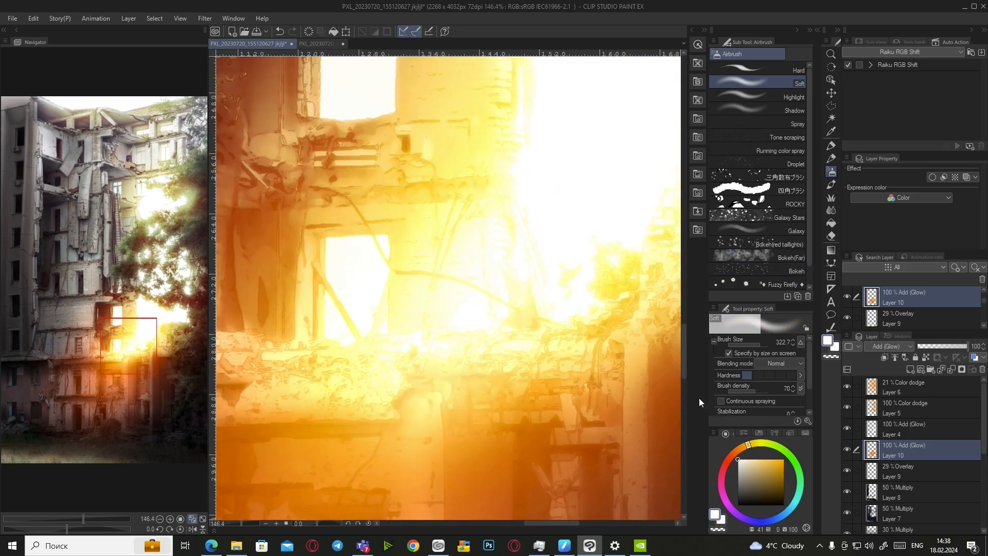
{"action": "scroll", "coordinate": [570, 254], "scroll_direction": "up", "scroll_amount": 6}
{"action": "left_click_drag", "start_coordinate": [364, 397], "coordinate": [637, 91]}
{"action": "mouse_move", "coordinate": [300, 470]}
{"action": "left_mouse_down"}
{"action": "mouse_move", "coordinate": [422, 330]}
{"action": "mouse_move", "coordinate": [535, 221]}
{"action": "mouse_move", "coordinate": [417, 353]}
{"action": "left_mouse_up"}
{"action": "scroll", "coordinate": [556, 198], "scroll_direction": "down", "scroll_amount": 6}
{"action": "scroll", "coordinate": [514, 287], "scroll_direction": "down", "scroll_amount": 8}
{"action": "scroll", "coordinate": [517, 274], "scroll_direction": "up", "scroll_amount": 3}
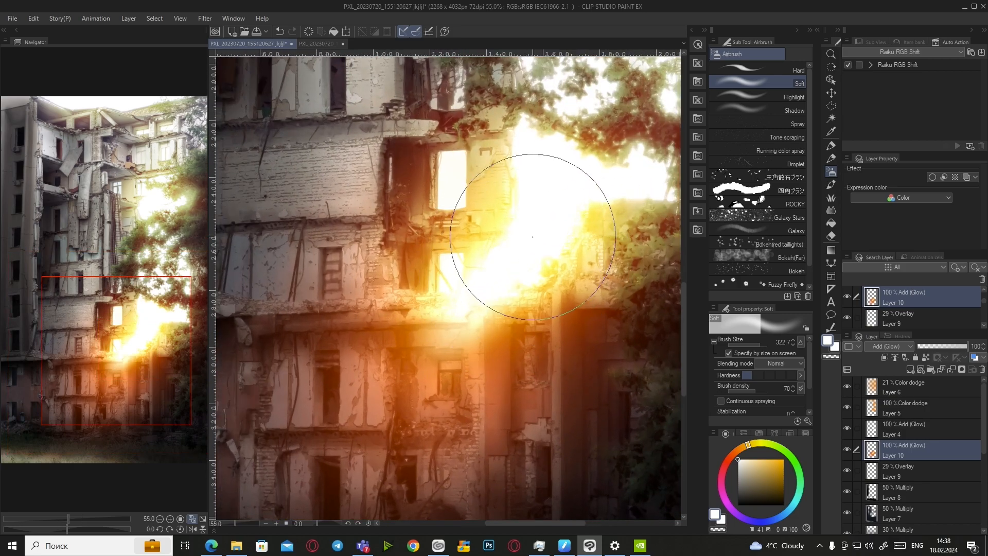
{"action": "left_click_drag", "start_coordinate": [563, 242], "coordinate": [413, 384]}
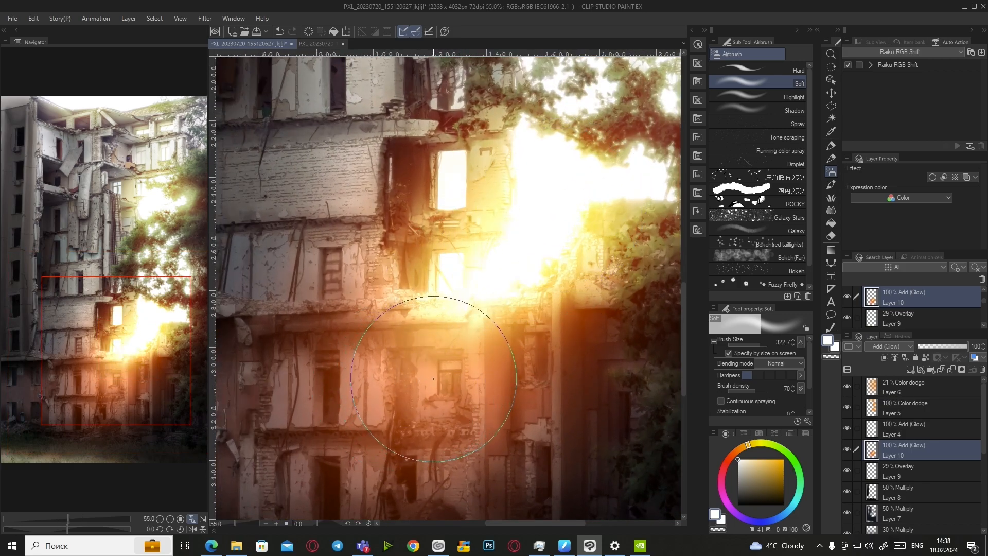
{"action": "key", "text": "ctrl+z"}
{"action": "scroll", "coordinate": [515, 299], "scroll_direction": "up", "scroll_amount": 9}
{"action": "scroll", "coordinate": [484, 326], "scroll_direction": "up", "scroll_amount": 9}
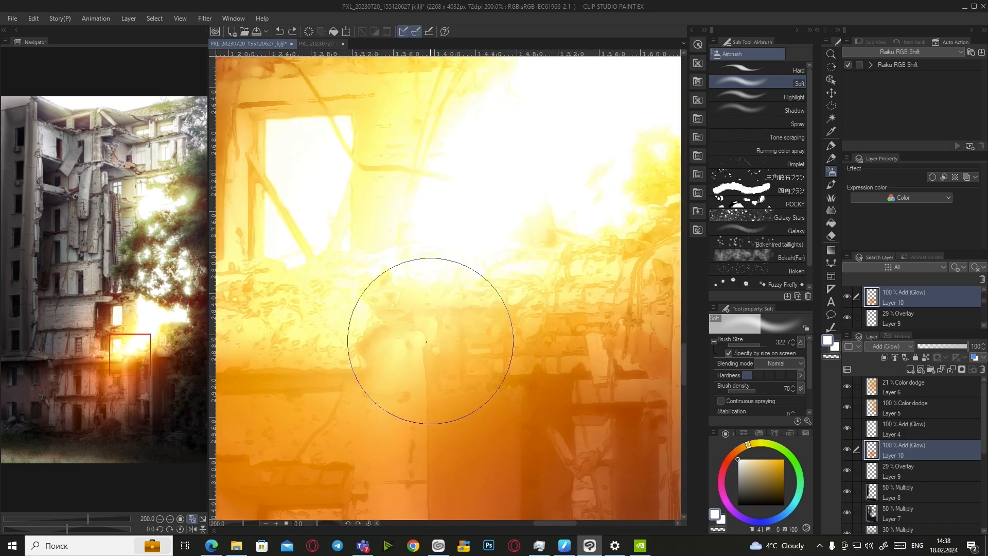
{"action": "scroll", "coordinate": [360, 381], "scroll_direction": "down", "scroll_amount": 13}
With a smaller brush, paint a white light streak up from the lower window
{"action": "left_click_drag", "start_coordinate": [758, 344], "coordinate": [753, 345]}
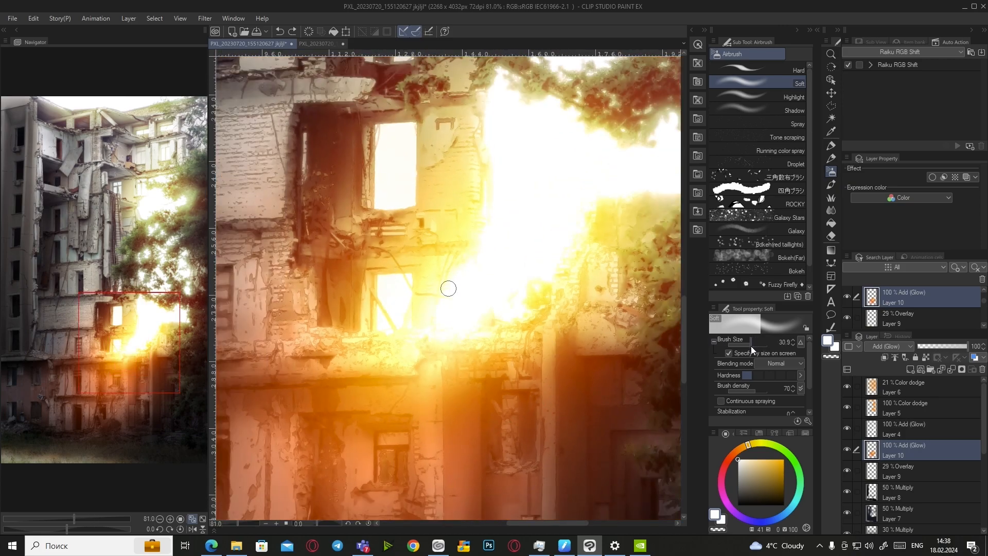
{"action": "scroll", "coordinate": [455, 375], "scroll_direction": "down", "scroll_amount": 3}
{"action": "left_click_drag", "start_coordinate": [402, 410], "coordinate": [540, 272]}
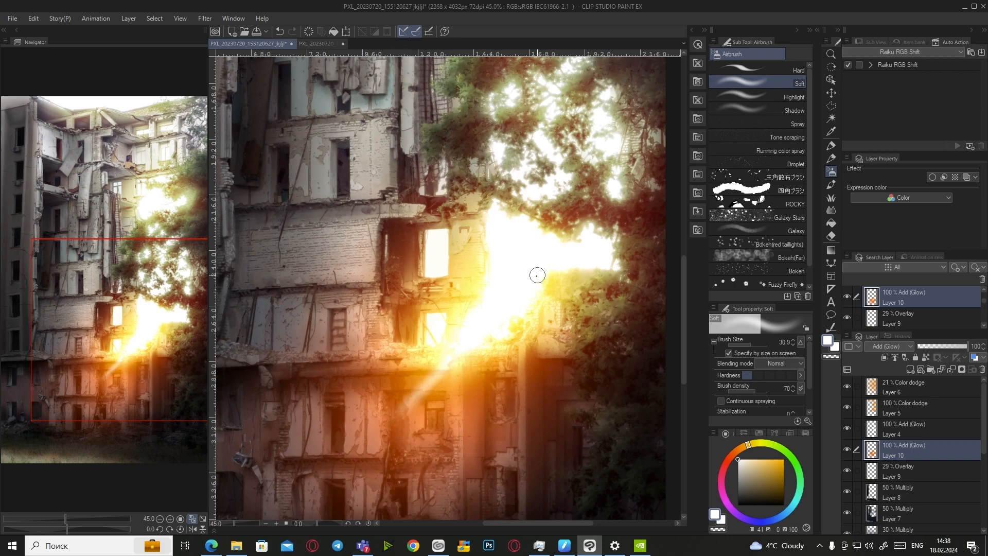
{"action": "scroll", "coordinate": [478, 340], "scroll_direction": "down", "scroll_amount": 2}
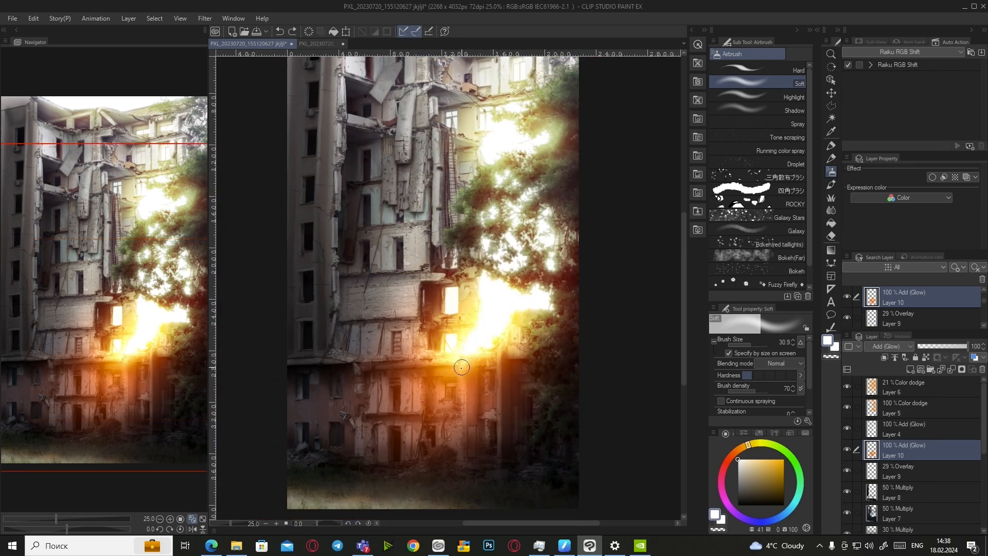
{"action": "scroll", "coordinate": [447, 378], "scroll_direction": "down", "scroll_amount": 1}
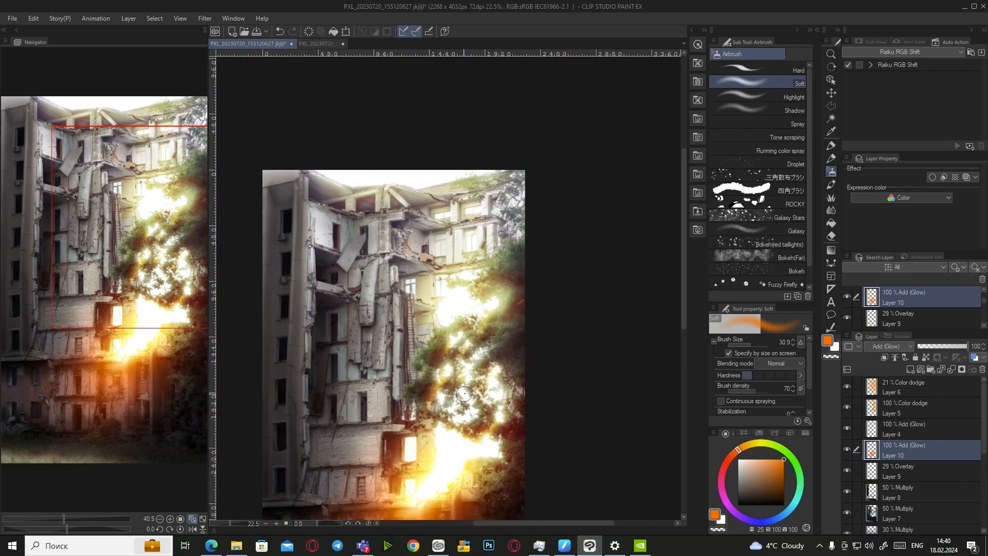
Switch the painting colour to yellow-orange on the colour wheel
{"action": "scroll", "coordinate": [464, 393], "scroll_direction": "down", "scroll_amount": 5}
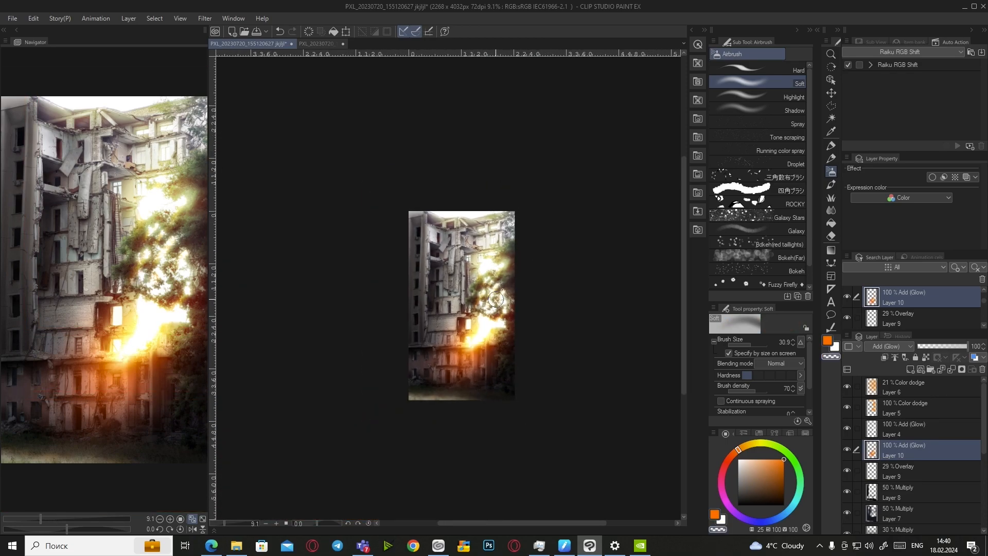
{"action": "scroll", "coordinate": [471, 320], "scroll_direction": "up", "scroll_amount": 5}
{"action": "left_click", "coordinate": [749, 444]}
{"action": "scroll", "coordinate": [538, 250], "scroll_direction": "up", "scroll_amount": 5}
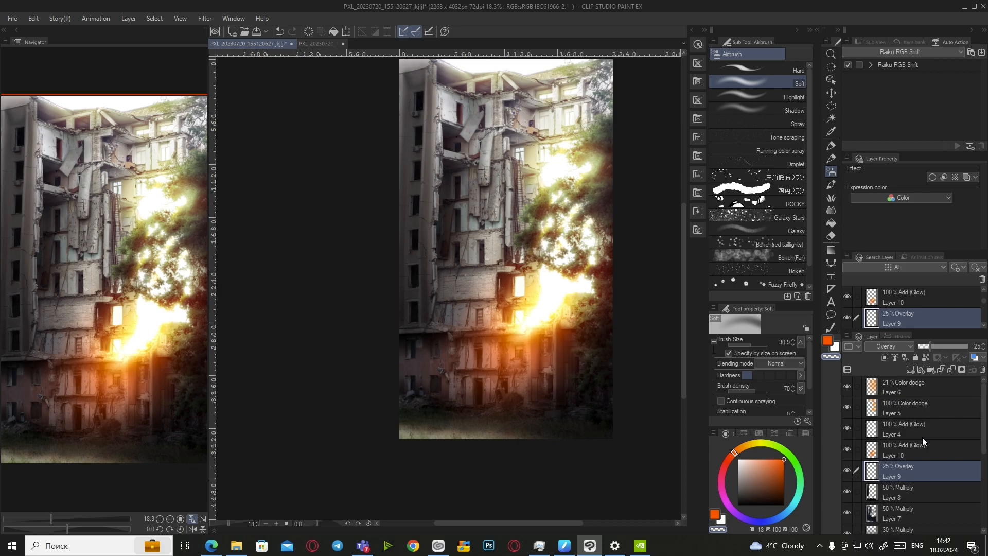
Add a new layer, Layer 11, in Color dodge blend mode
{"action": "left_click", "coordinate": [910, 369]}
{"action": "left_click", "coordinate": [889, 347]}
{"action": "left_click", "coordinate": [864, 149]}
With the airbrush enlarged to about 77, paint orange-yellow glow along the bottom edge
{"action": "left_click", "coordinate": [742, 447]}
{"action": "scroll", "coordinate": [418, 434], "scroll_direction": "down", "scroll_amount": 8}
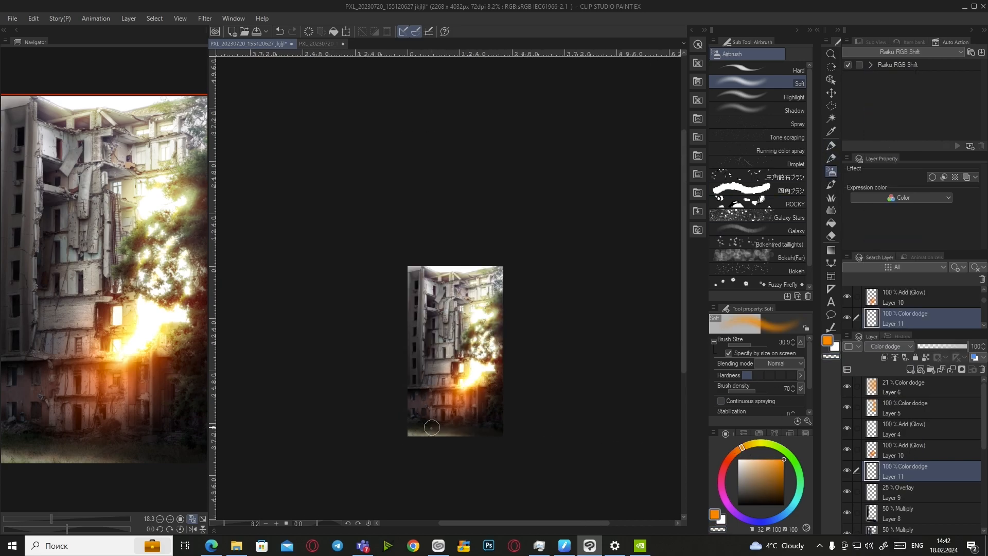
{"action": "scroll", "coordinate": [418, 433], "scroll_direction": "up", "scroll_amount": 6}
{"action": "left_click", "coordinate": [754, 345]}
{"action": "left_click_drag", "start_coordinate": [386, 433], "coordinate": [436, 451]}
{"action": "scroll", "coordinate": [425, 453], "scroll_direction": "down", "scroll_amount": 1}
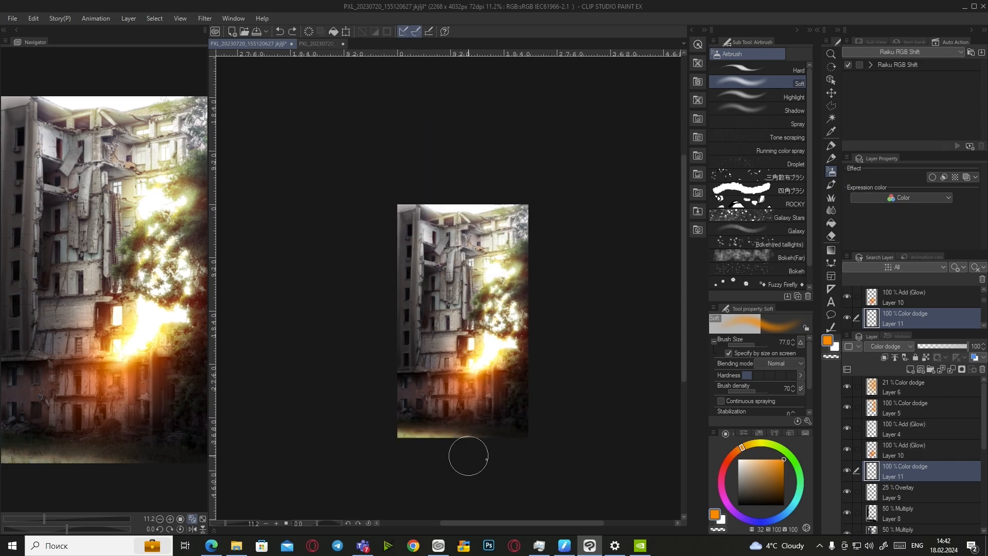
{"action": "scroll", "coordinate": [360, 479], "scroll_direction": "up", "scroll_amount": 4}
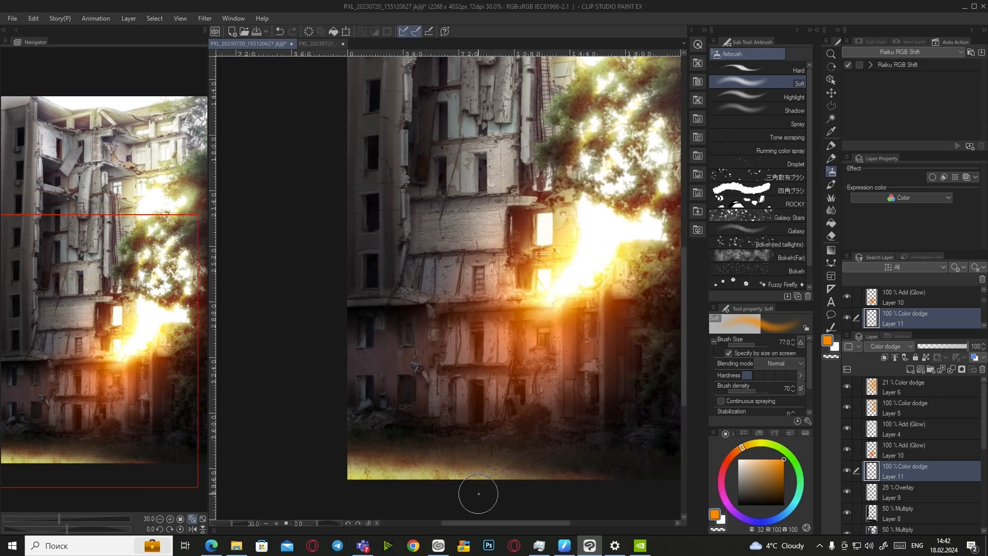
{"action": "scroll", "coordinate": [512, 485], "scroll_direction": "down", "scroll_amount": 2}
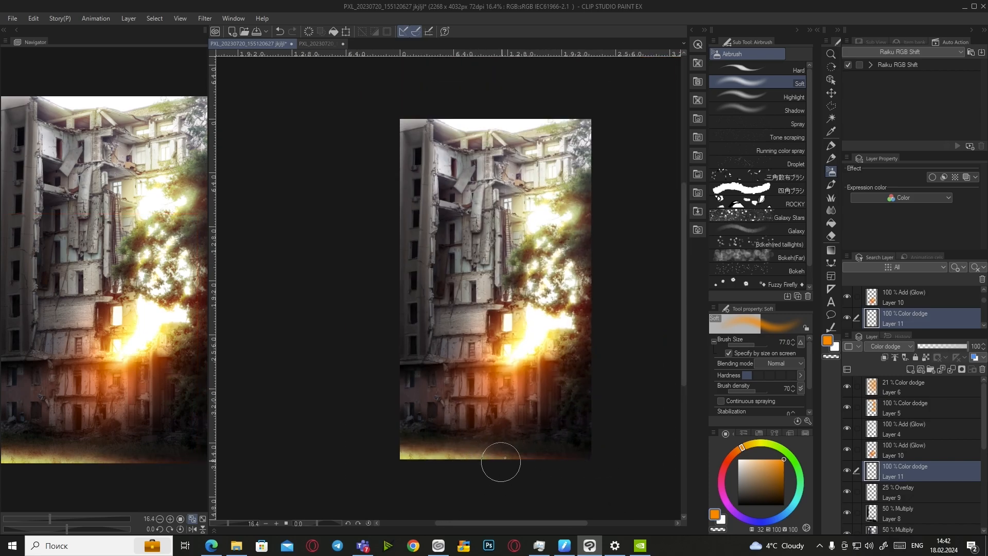
{"action": "scroll", "coordinate": [537, 458], "scroll_direction": "down", "scroll_amount": 1}
{"action": "left_click", "coordinate": [912, 486]}
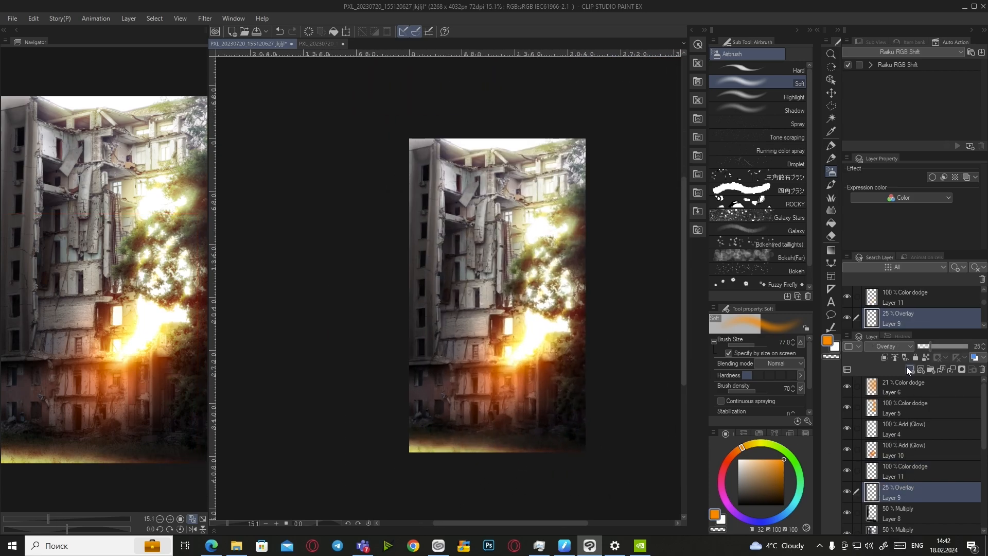
On new Layer 12, paint bright yellow grass along the bottom edge with the Grassland brush
{"action": "left_click", "coordinate": [911, 369]}
{"action": "left_click", "coordinate": [831, 197]}
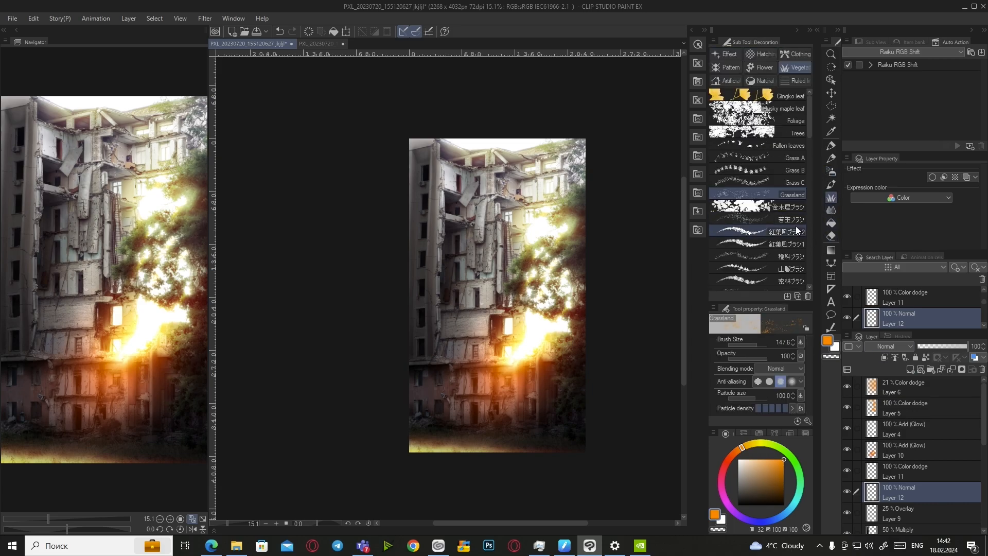
{"action": "scroll", "coordinate": [429, 452], "scroll_direction": "up", "scroll_amount": 2}
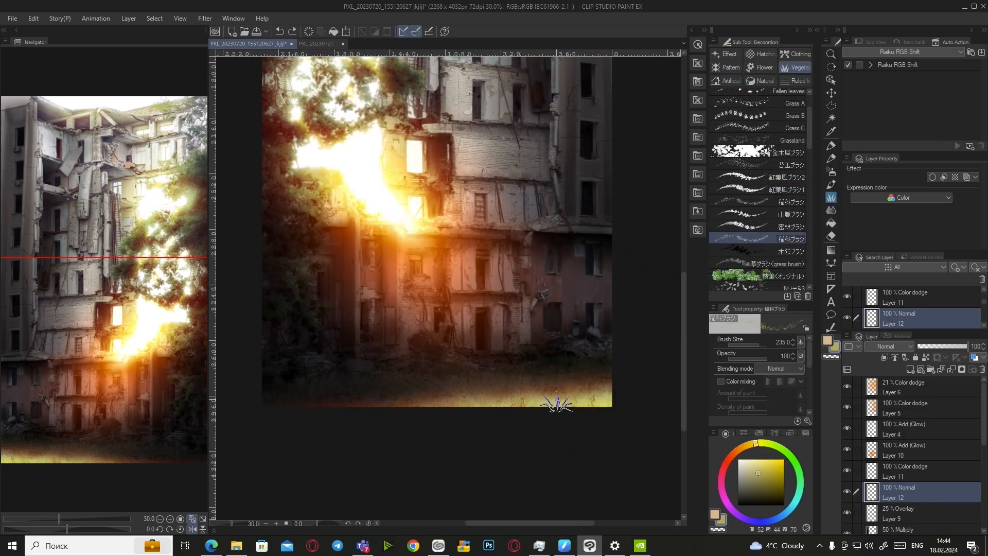
{"action": "mouse_move", "coordinate": [579, 400]}
{"action": "left_mouse_down"}
{"action": "mouse_move", "coordinate": [615, 392]}
{"action": "mouse_move", "coordinate": [520, 395]}
{"action": "left_mouse_up"}
{"action": "left_click", "coordinate": [515, 396], "text": "alt"}
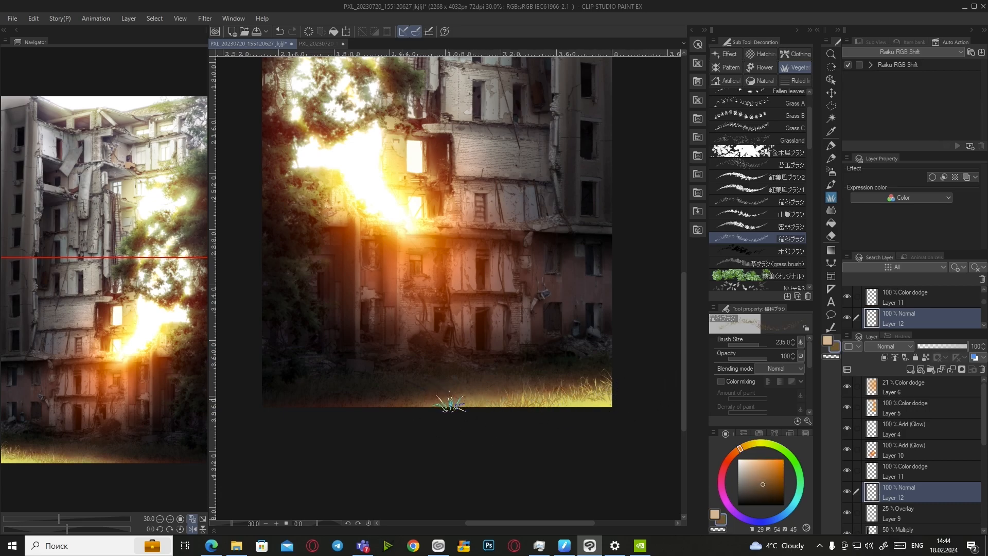
{"action": "left_click", "coordinate": [620, 392], "text": "alt"}
{"action": "left_click_drag", "start_coordinate": [642, 385], "coordinate": [463, 398]}
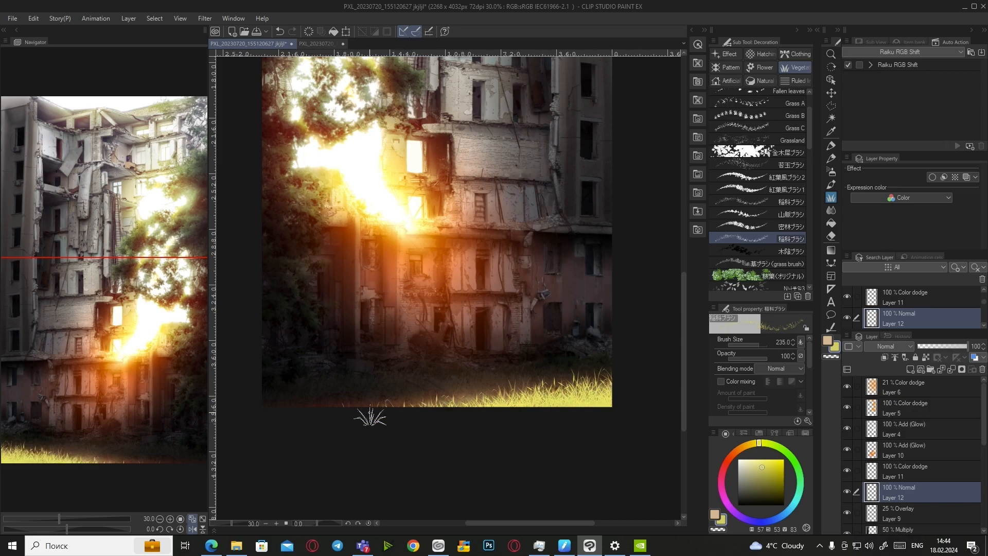
Enlarge the grass brush and add darker brown blades over the yellow grass
{"action": "left_click", "coordinate": [498, 406], "text": "alt"}
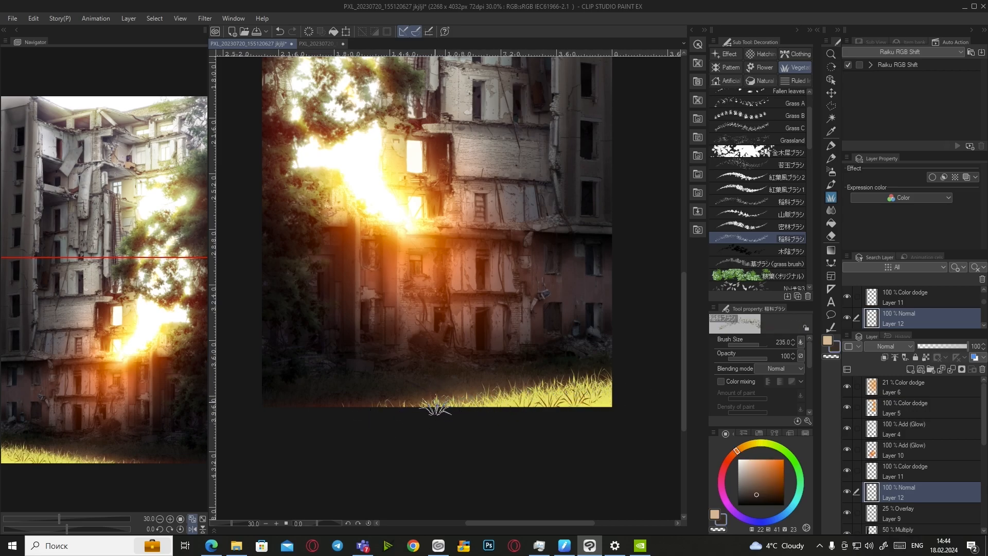
{"action": "left_click", "coordinate": [491, 400], "text": "alt"}
{"action": "left_click_drag", "start_coordinate": [551, 400], "coordinate": [564, 400]}
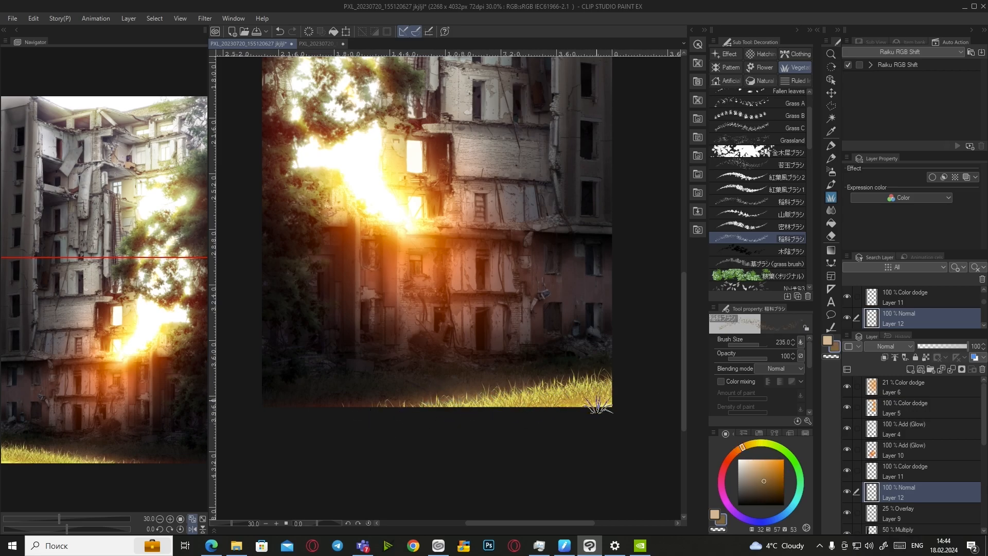
{"action": "left_click", "coordinate": [760, 344]}
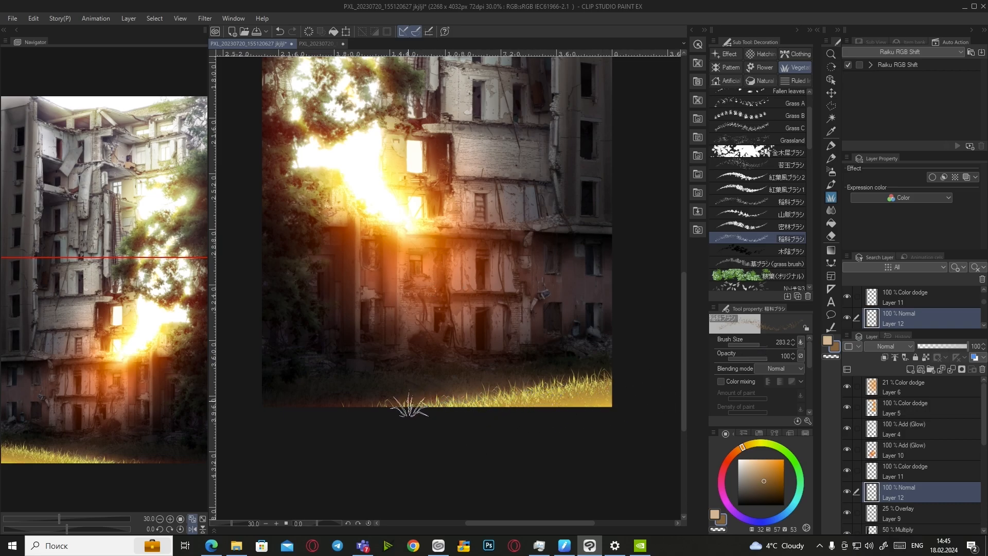
{"action": "left_click", "coordinate": [760, 344]}
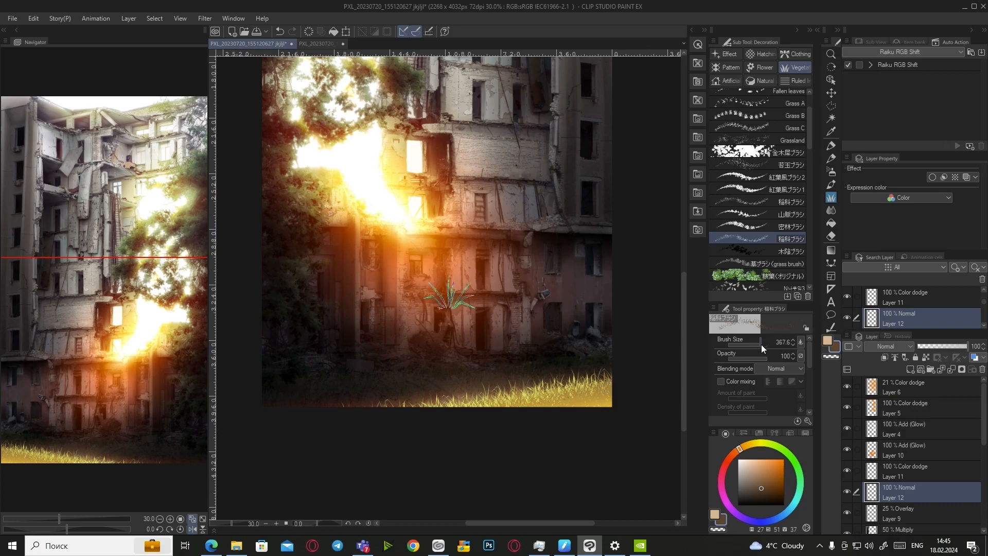
{"action": "mouse_move", "coordinate": [635, 395]}
{"action": "left_mouse_down"}
{"action": "mouse_move", "coordinate": [562, 397]}
{"action": "mouse_move", "coordinate": [493, 425]}
{"action": "mouse_move", "coordinate": [466, 390]}
{"action": "left_mouse_up"}
{"action": "left_click", "coordinate": [511, 380], "text": "alt"}
{"action": "left_click", "coordinate": [763, 344]}
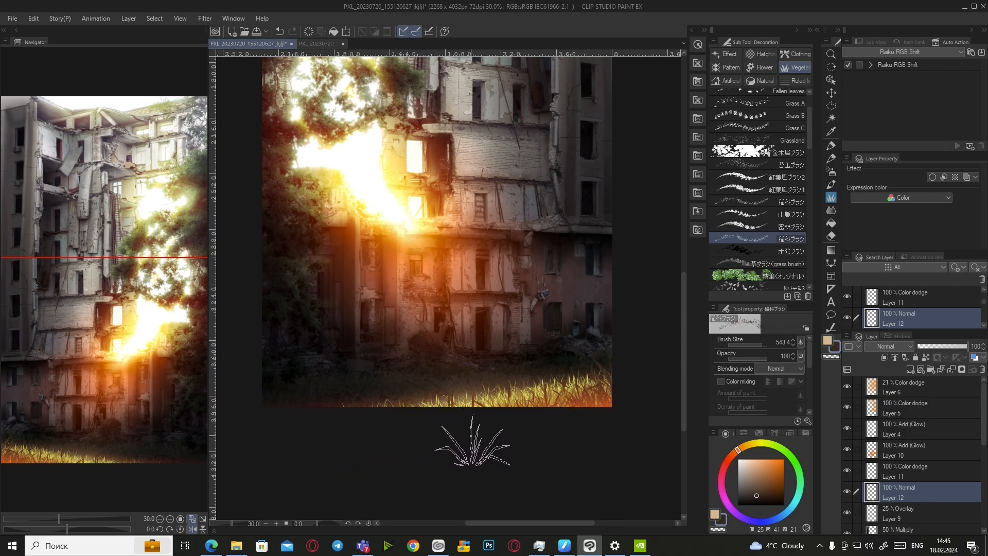
Turn off the mirrored canvas view and pick a lighter yellow-orange colour
{"action": "left_click", "coordinate": [192, 529]}
{"action": "scroll", "coordinate": [384, 407], "scroll_direction": "down", "scroll_amount": 1}
{"action": "scroll", "coordinate": [384, 407], "scroll_direction": "up", "scroll_amount": 1}
{"action": "left_click", "coordinate": [747, 447]}
{"action": "left_click_drag", "start_coordinate": [754, 471], "coordinate": [753, 475]}
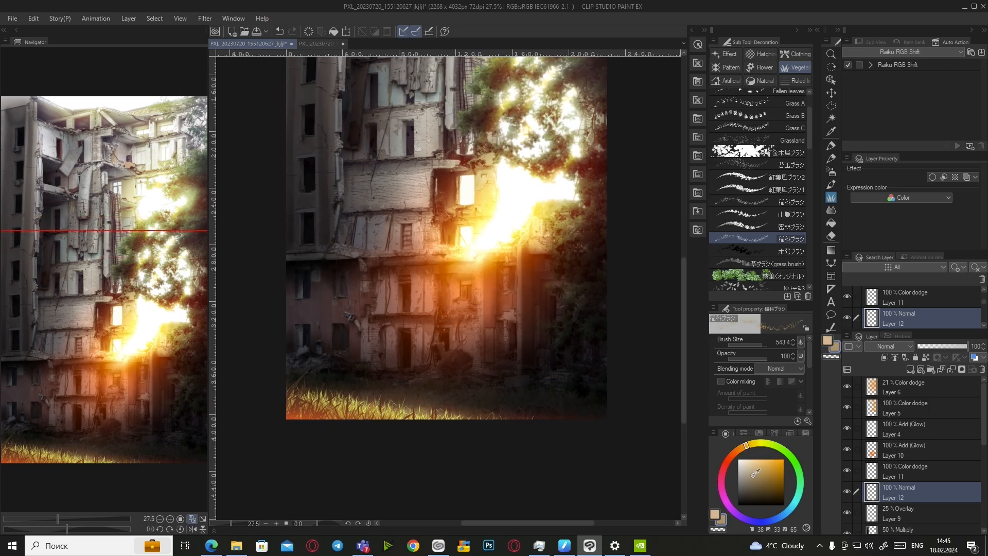
Try the Smart Smoothing filter with noise removal off, then close it
{"action": "left_click", "coordinate": [12, 18]}
{"action": "left_click", "coordinate": [80, 157]}
{"action": "scroll", "coordinate": [332, 415], "scroll_direction": "up", "scroll_amount": 8}
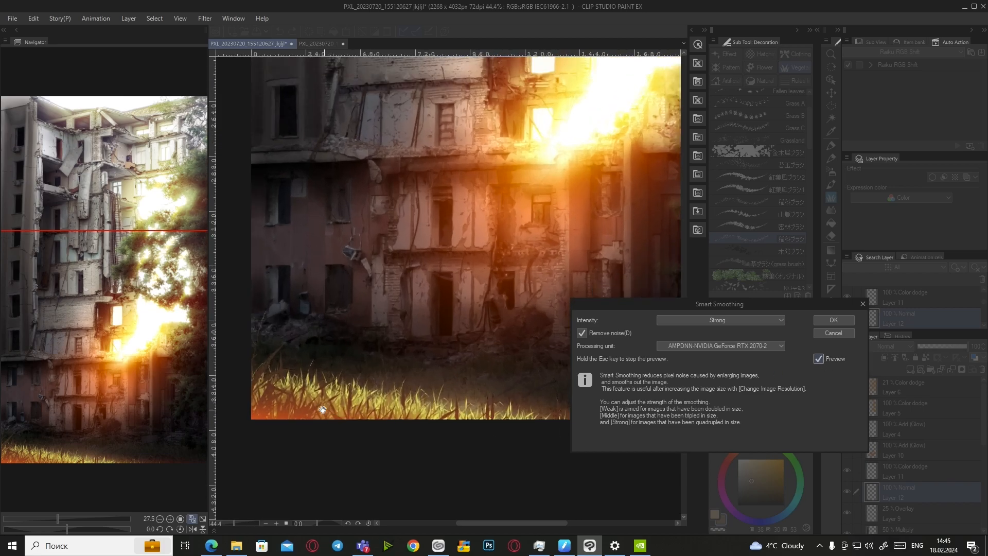
{"action": "left_click", "coordinate": [604, 332]}
{"action": "left_click", "coordinate": [834, 320]}
{"action": "scroll", "coordinate": [398, 426], "scroll_direction": "down", "scroll_amount": 5}
Pick a darker orange-brown, enlarge the grass brush, and mirror the canvas view
{"action": "scroll", "coordinate": [441, 426], "scroll_direction": "down", "scroll_amount": 4}
{"action": "scroll", "coordinate": [466, 394], "scroll_direction": "up", "scroll_amount": 2}
{"action": "scroll", "coordinate": [455, 417], "scroll_direction": "up", "scroll_amount": 1}
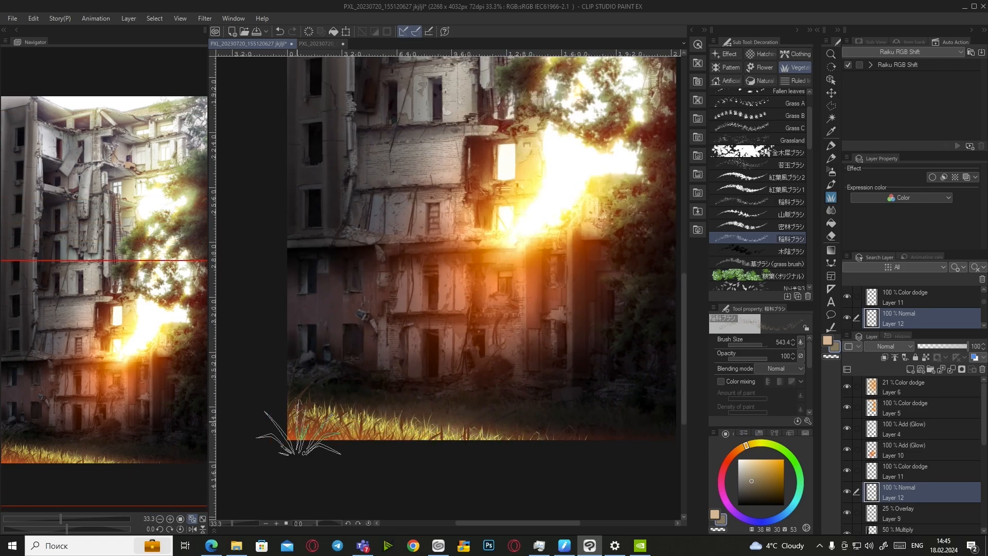
{"action": "left_click", "coordinate": [296, 428], "text": "alt"}
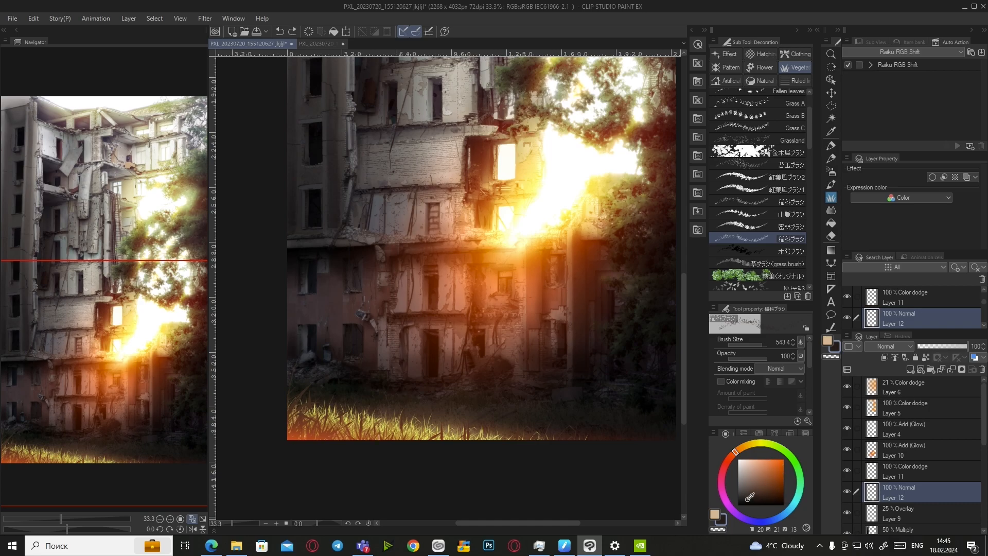
{"action": "left_click", "coordinate": [764, 344]}
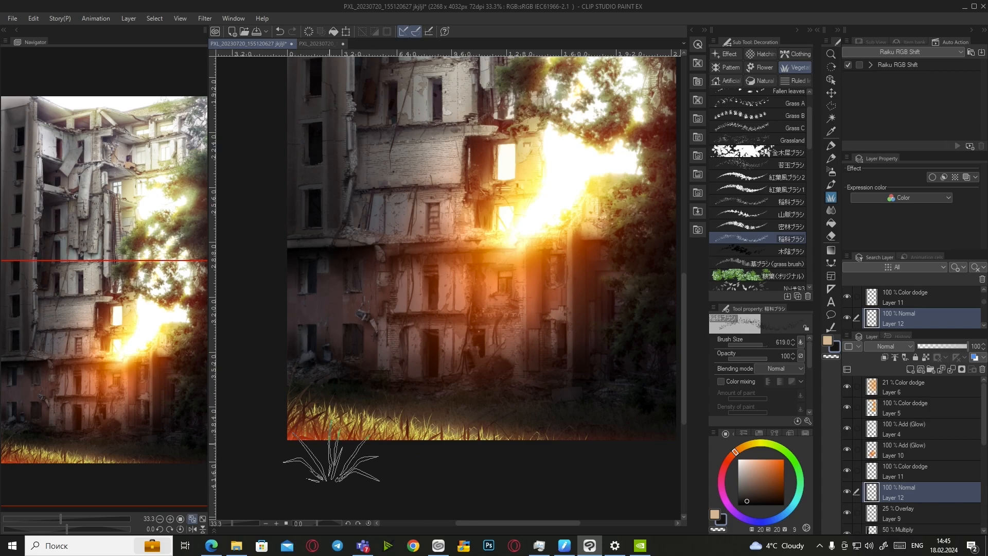
{"action": "left_click", "coordinate": [192, 529]}
{"action": "scroll", "coordinate": [455, 440], "scroll_direction": "down", "scroll_amount": 4}
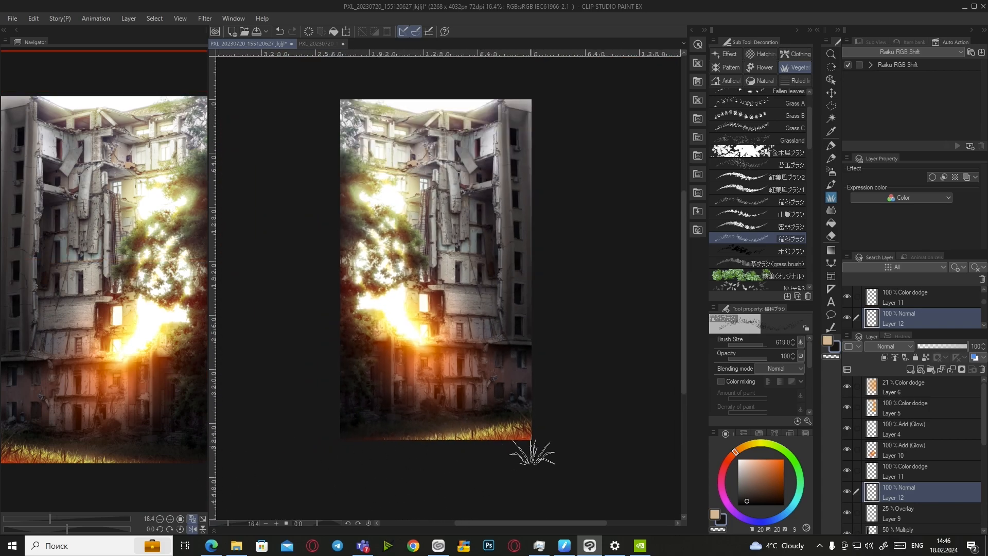
{"action": "scroll", "coordinate": [643, 407], "scroll_direction": "up", "scroll_amount": 1}
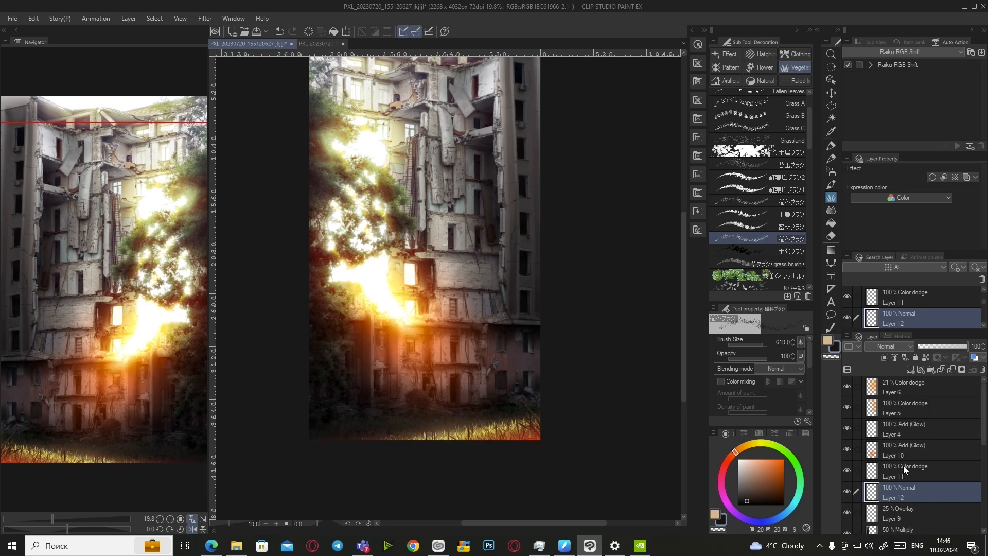
Set the Color dodge Layer 11 to 50% opacity
{"action": "left_click", "coordinate": [905, 473]}
{"action": "left_click", "coordinate": [974, 345]}
{"action": "type", "text": "50"}
{"action": "key", "text": "Return"}
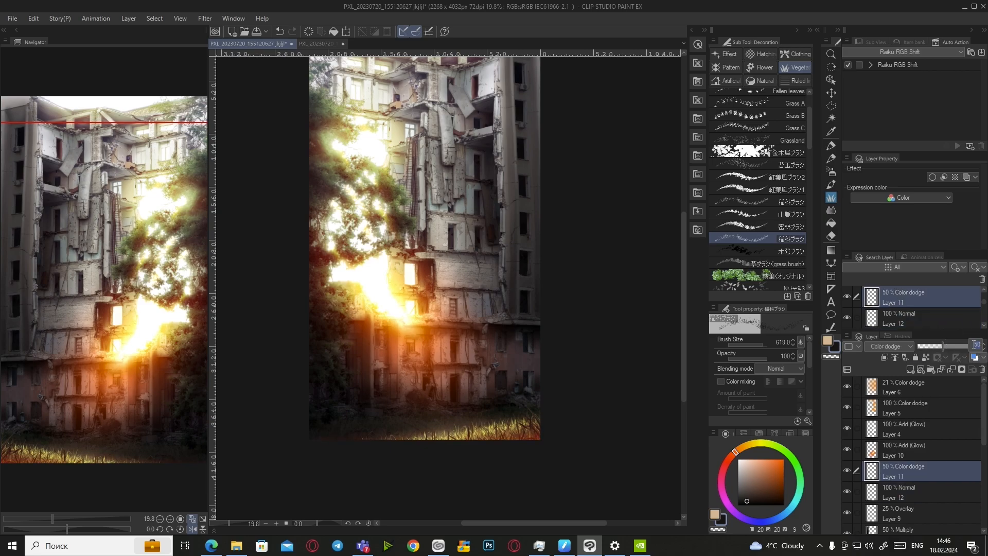
{"action": "scroll", "coordinate": [472, 358], "scroll_direction": "up", "scroll_amount": 1}
Save the document and toggle Layer 10's glow off and on to compare
{"action": "left_click", "coordinate": [256, 30]}
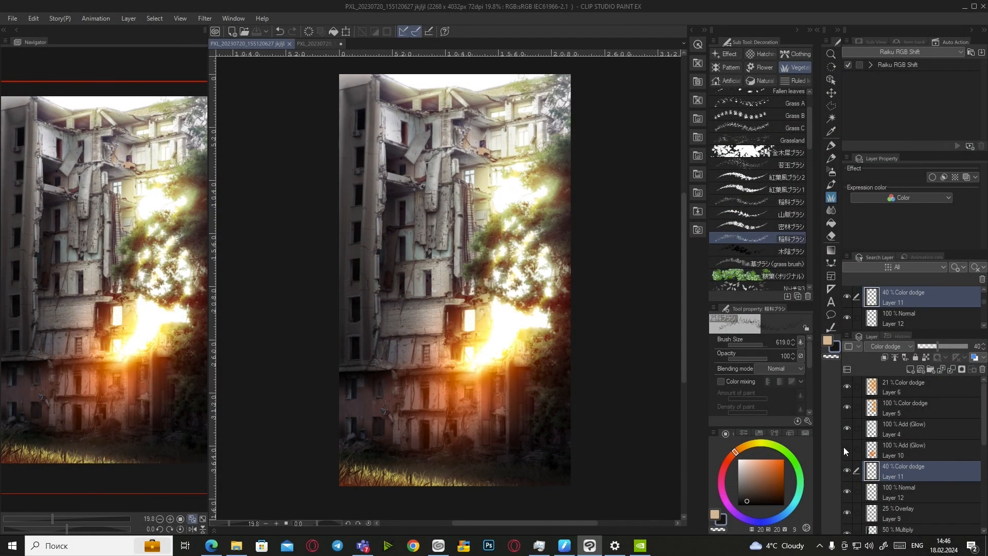
{"action": "left_click", "coordinate": [846, 449]}
{"action": "left_click", "coordinate": [847, 449]}
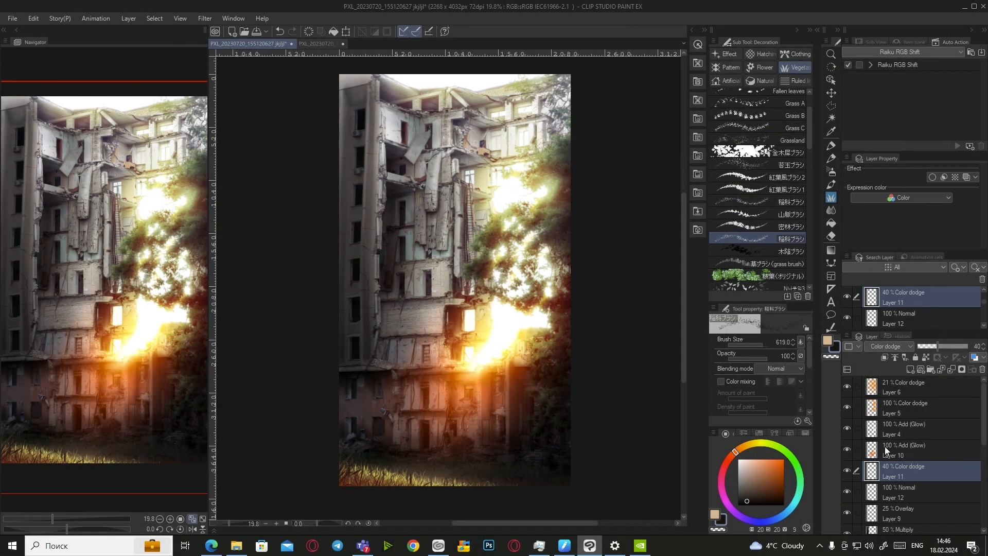
Erase Layer 10's glow over the upper tree with the Soft eraser and save
{"action": "left_click", "coordinate": [887, 451]}
{"action": "left_click", "coordinate": [829, 238]}
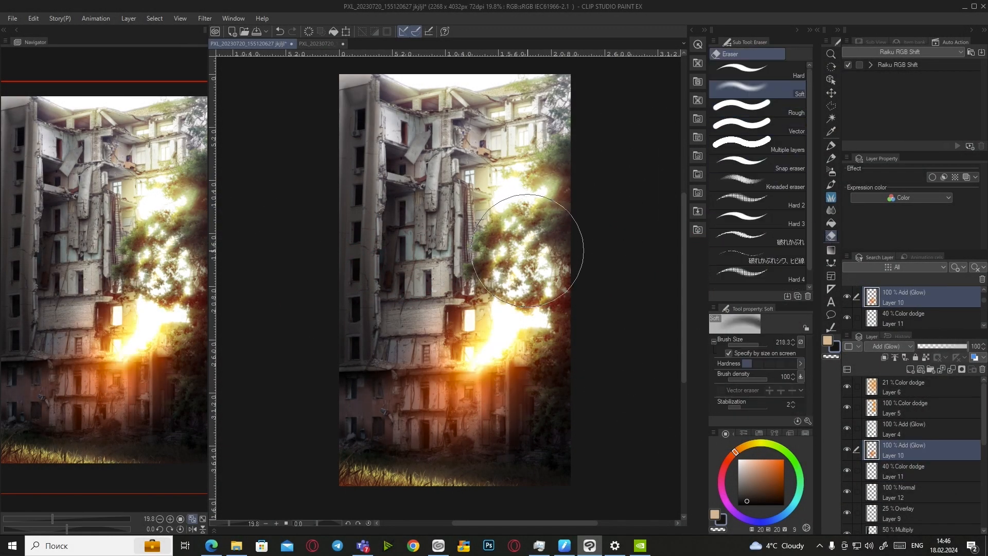
{"action": "left_click", "coordinate": [533, 211]}
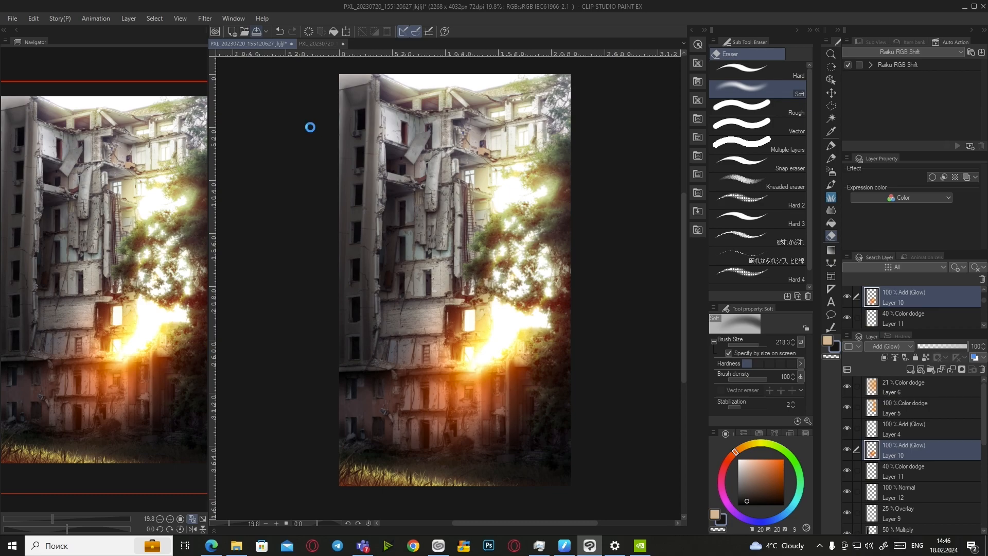
{"action": "key", "text": "ctrl+s"}
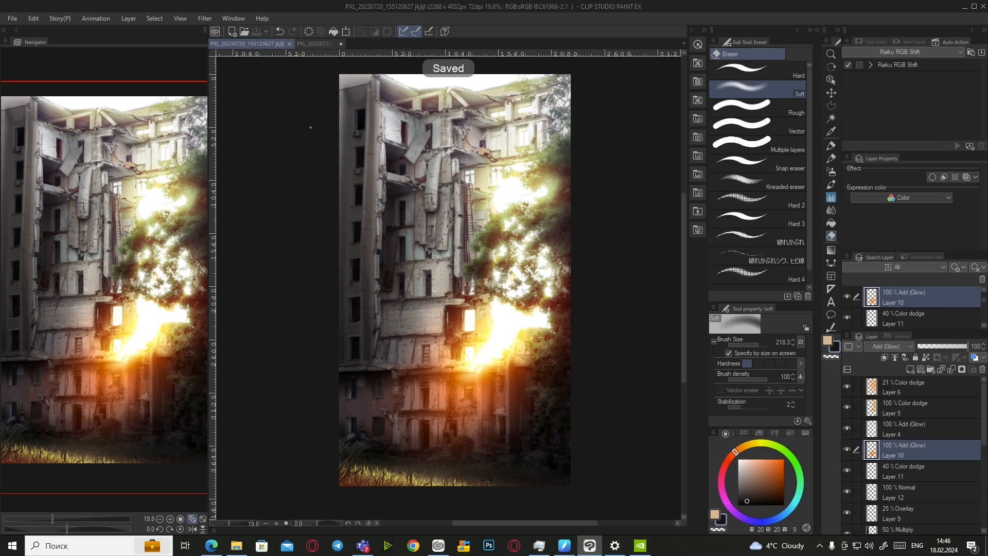
{"action": "left_click", "coordinate": [912, 394]}
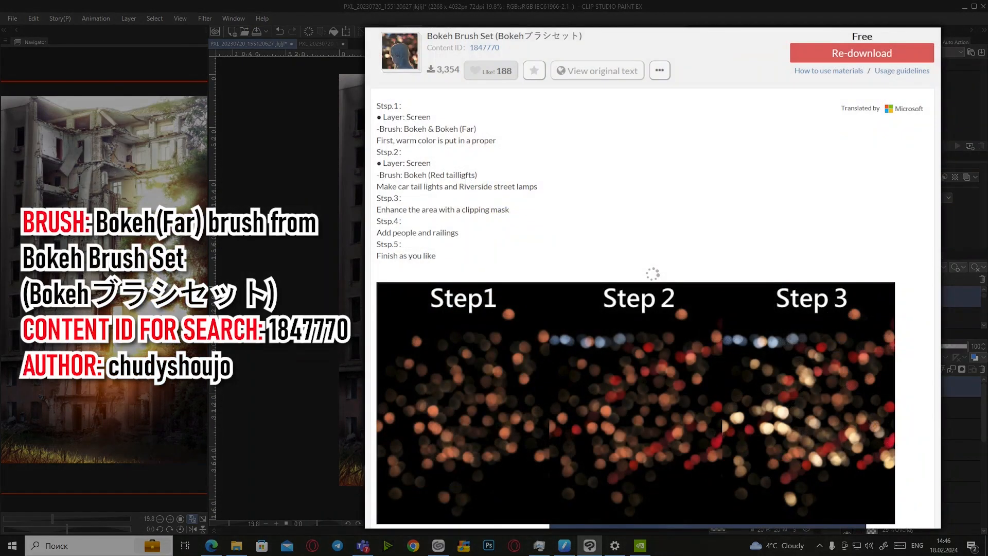
Place the glow layer above Layer 11 and paint soft bokeh dabs at particle size 350
{"action": "left_click_drag", "start_coordinate": [911, 388], "coordinate": [911, 446]}
{"action": "left_click_drag", "start_coordinate": [911, 479], "coordinate": [911, 481]}
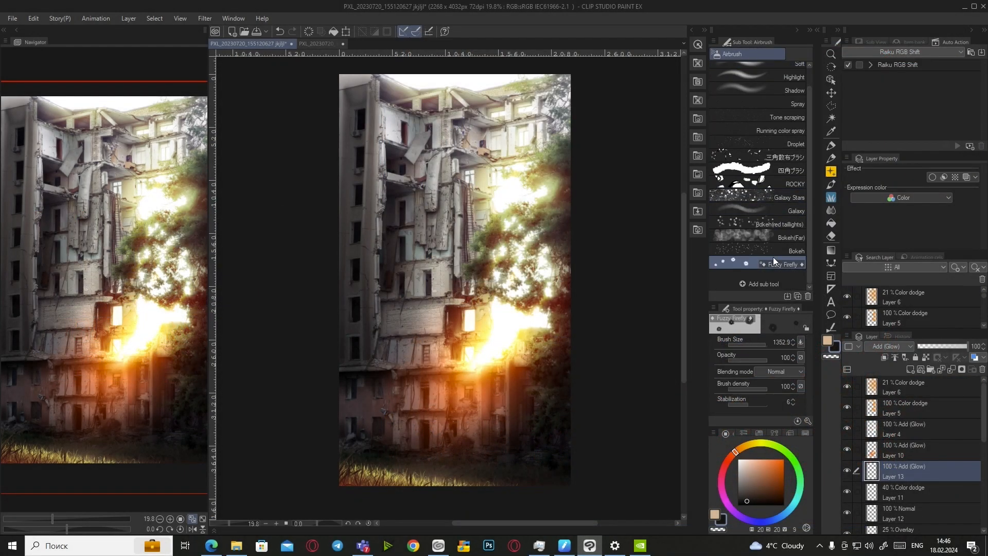
{"action": "key", "text": "ctrl+z"}
{"action": "left_click", "coordinate": [782, 394]}
{"action": "type", "text": "350"}
{"action": "key", "text": "Return"}
{"action": "mouse_move", "coordinate": [503, 326]}
{"action": "left_mouse_down"}
{"action": "mouse_move", "coordinate": [509, 337]}
{"action": "mouse_move", "coordinate": [468, 345]}
{"action": "left_mouse_up"}
{"action": "left_click_drag", "start_coordinate": [509, 206], "coordinate": [517, 200]}
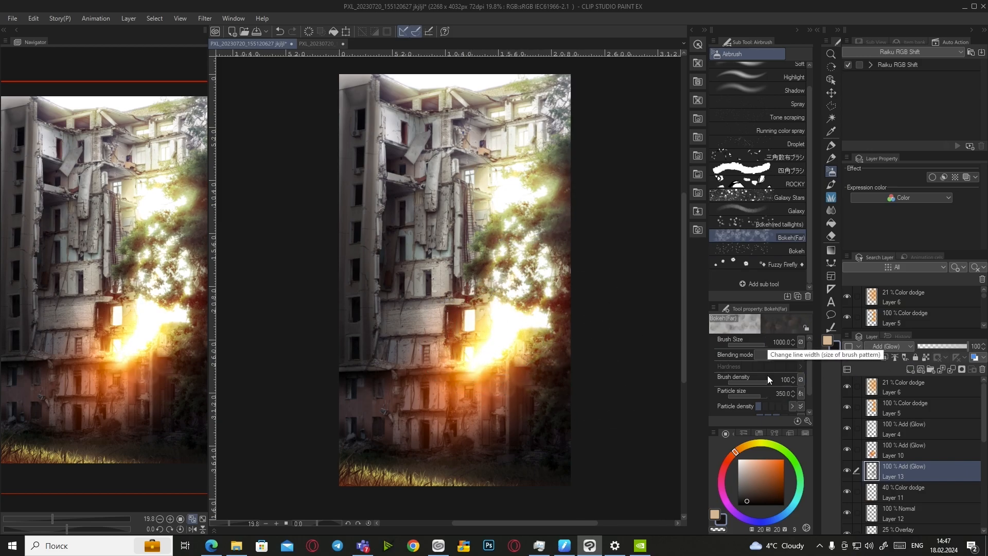
Switch to particle size 750, undo extra dabs, and keep bokeh light on the tree's right edge
{"action": "left_click", "coordinate": [765, 396]}
{"action": "left_click", "coordinate": [468, 342]}
{"action": "key", "text": "ctrl+z"}
{"action": "left_click", "coordinate": [781, 394]}
{"action": "type", "text": "750"}
{"action": "key", "text": "Return"}
{"action": "mouse_move", "coordinate": [494, 315]}
{"action": "left_mouse_down"}
{"action": "mouse_move", "coordinate": [507, 313]}
{"action": "mouse_move", "coordinate": [533, 350]}
{"action": "left_mouse_up"}
{"action": "key", "text": "ctrl+z"}
{"action": "left_click", "coordinate": [427, 304]}
{"action": "key", "text": "ctrl+z"}
{"action": "left_click", "coordinate": [546, 204]}
{"action": "left_click", "coordinate": [283, 31]}
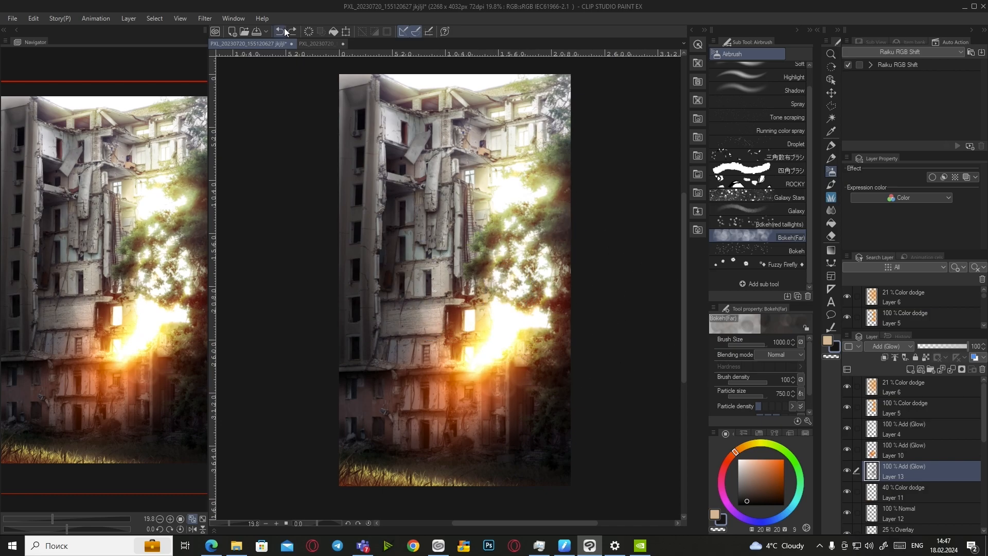
Compare Layer 13's glow by toggling its visibility, then add a new empty Layer 14
{"action": "left_click", "coordinate": [847, 472]}
{"action": "left_click", "coordinate": [847, 471]}
{"action": "left_click", "coordinate": [847, 471]}
{"action": "left_click", "coordinate": [847, 471]}
{"action": "left_click", "coordinate": [910, 369]}
{"action": "left_click", "coordinate": [898, 346]}
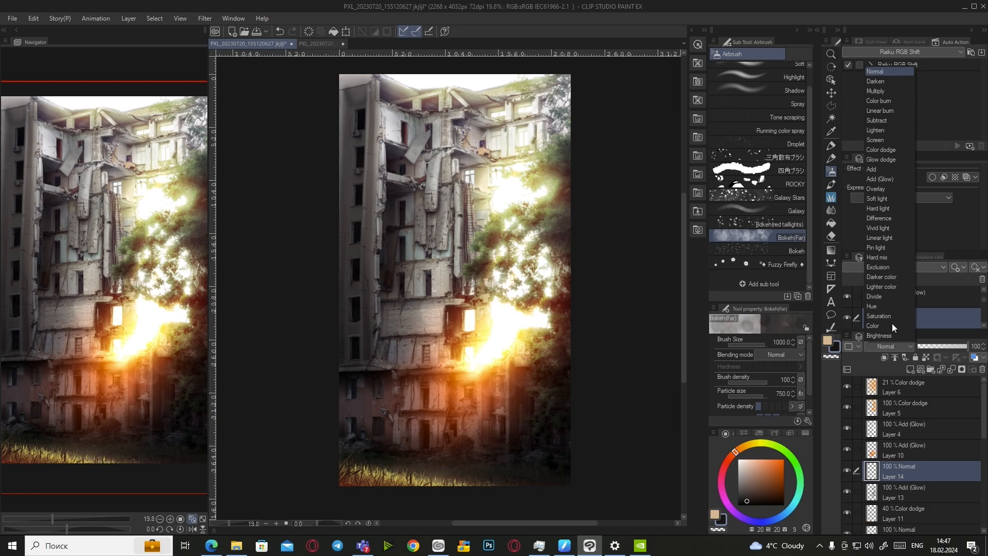
Set Layer 14 to Add (Glow) and pick the Running color spray brush; undo a trial wall spray
{"action": "left_click", "coordinate": [884, 179]}
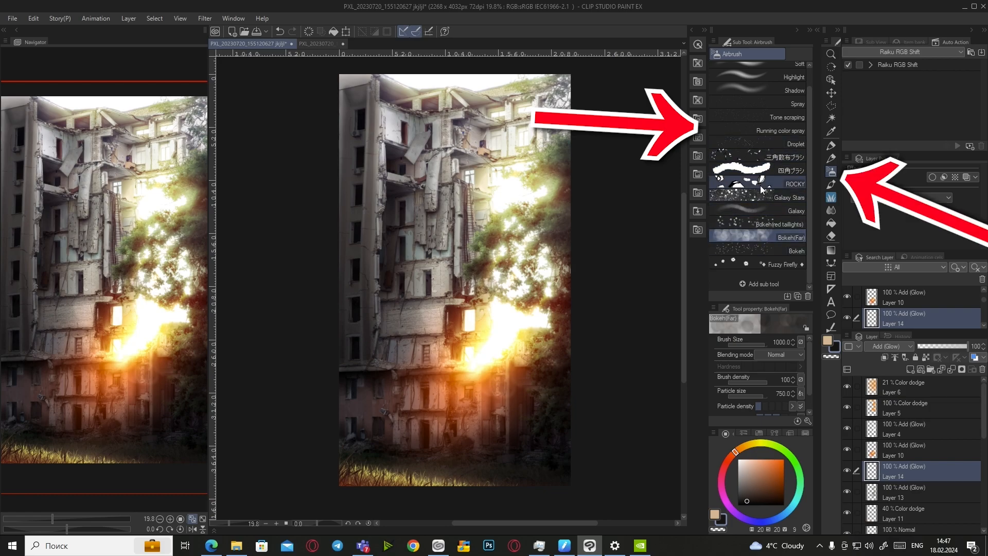
{"action": "left_click", "coordinate": [767, 130]}
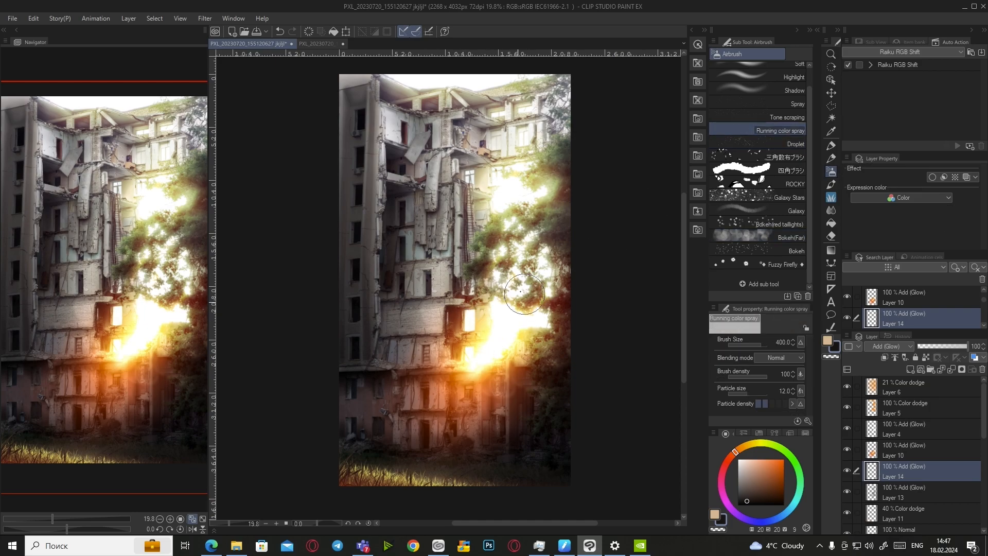
{"action": "scroll", "coordinate": [496, 326], "scroll_direction": "up", "scroll_amount": 5}
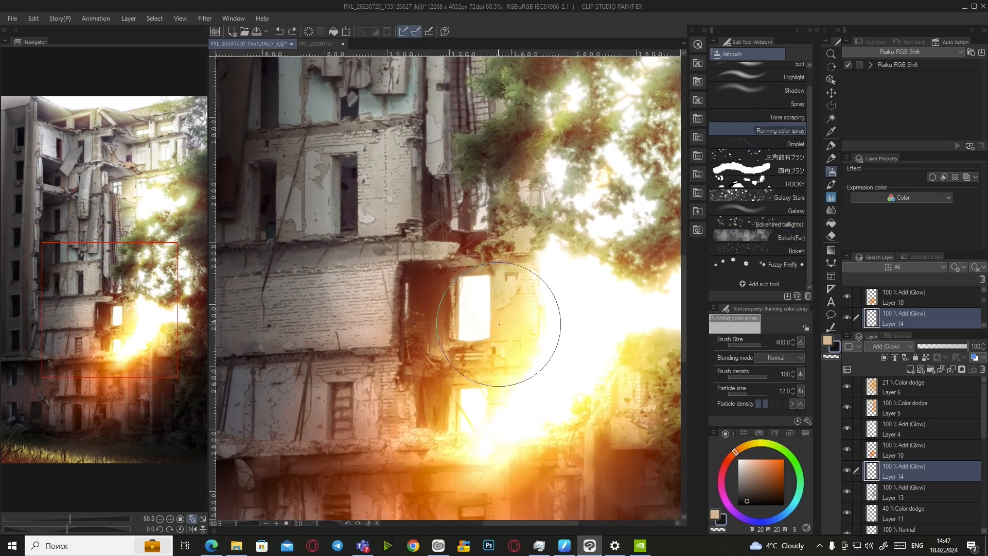
{"action": "left_click_drag", "start_coordinate": [355, 333], "coordinate": [412, 294]}
{"action": "scroll", "coordinate": [437, 312], "scroll_direction": "down", "scroll_amount": 4}
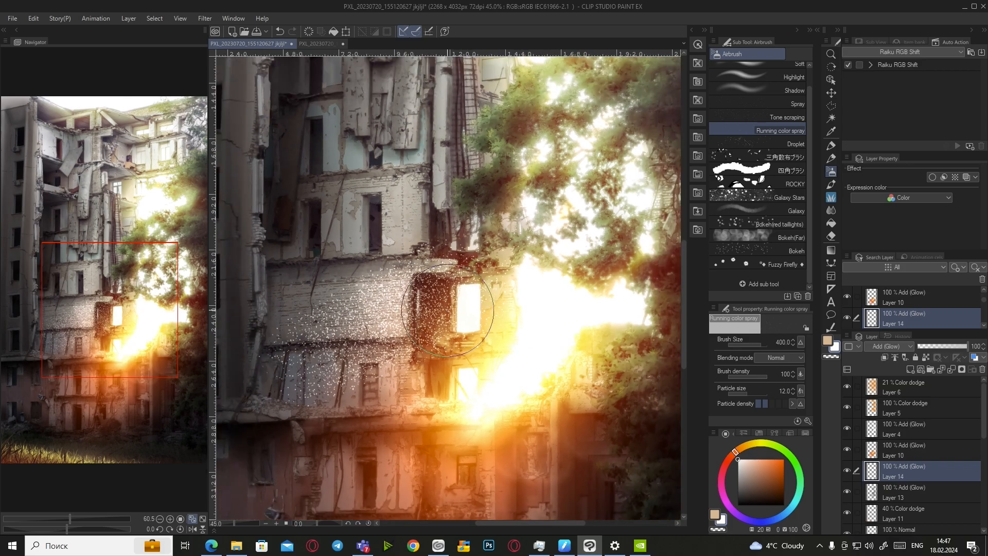
{"action": "key", "text": "ctrl+z"}
Enlarge the spray to 1042.5 and scatter faint sparkles across the building and upper trees
{"action": "left_click", "coordinate": [765, 344]}
{"action": "left_click_drag", "start_coordinate": [443, 363], "coordinate": [473, 344]}
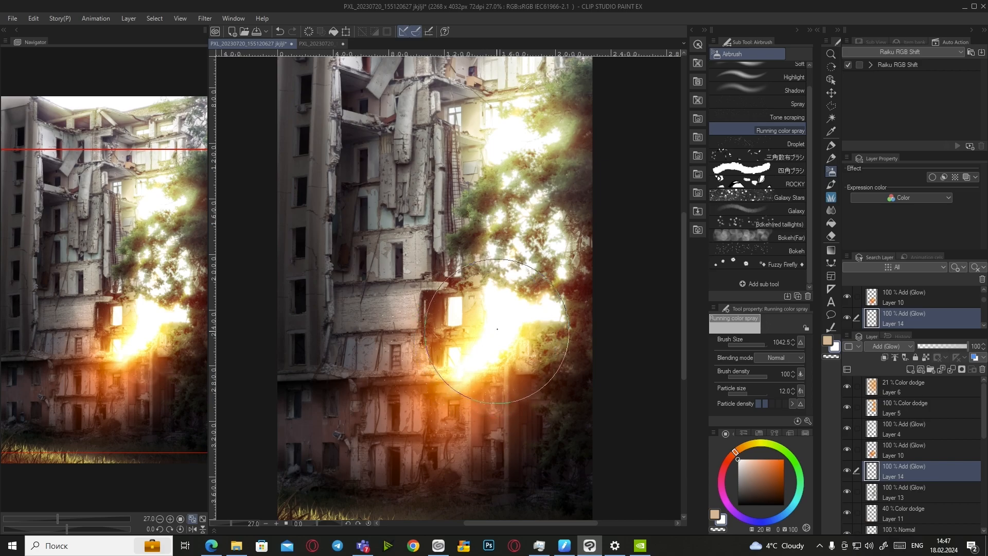
{"action": "left_click_drag", "start_coordinate": [515, 167], "coordinate": [520, 154]}
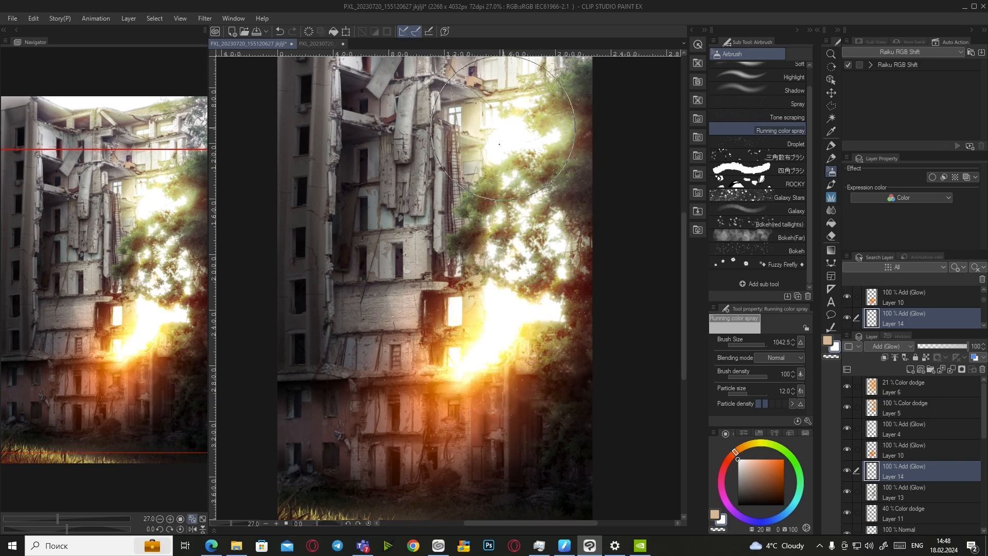
Mirror the view to check the composition, confirm the new particle size, and fit the image to the window
{"action": "left_click", "coordinate": [194, 527]}
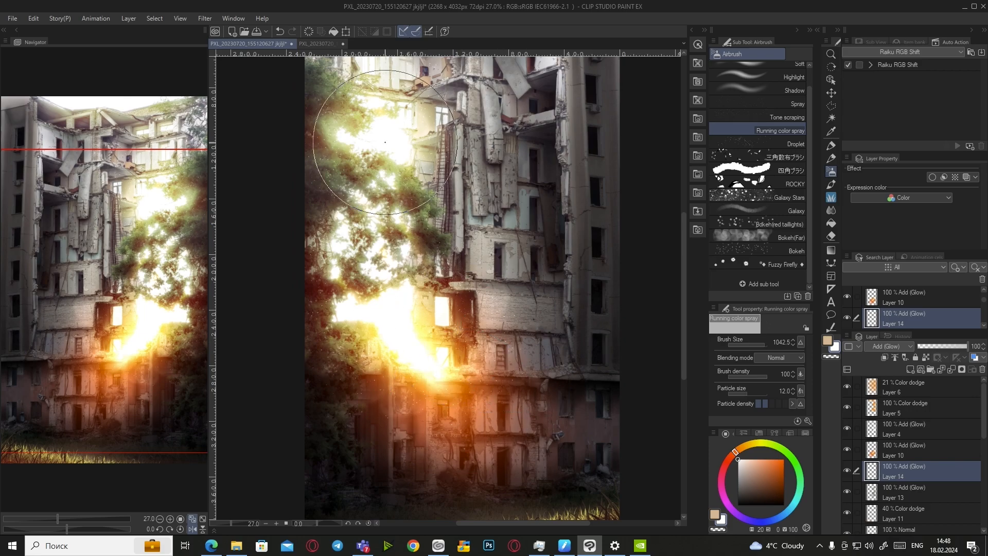
{"action": "scroll", "coordinate": [455, 192], "scroll_direction": "down", "scroll_amount": 1}
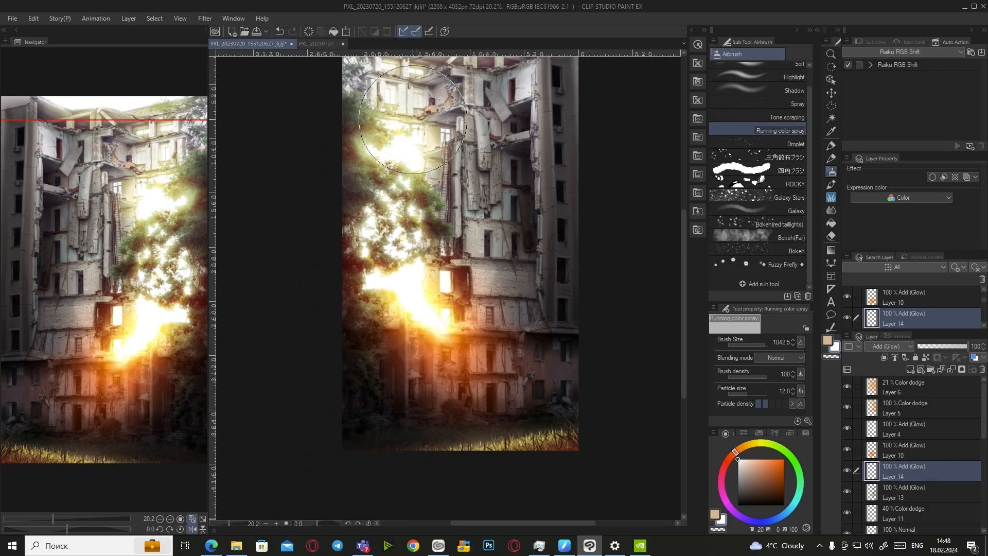
{"action": "scroll", "coordinate": [418, 272], "scroll_direction": "up", "scroll_amount": 1}
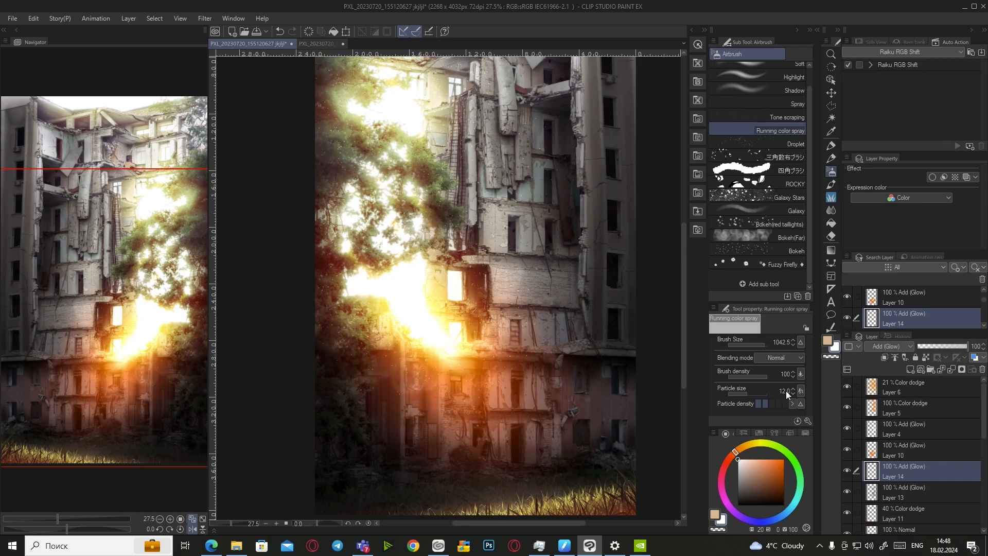
{"action": "key", "text": "Return"}
{"action": "key", "text": "Return"}
{"action": "scroll", "coordinate": [431, 222], "scroll_direction": "down", "scroll_amount": 1}
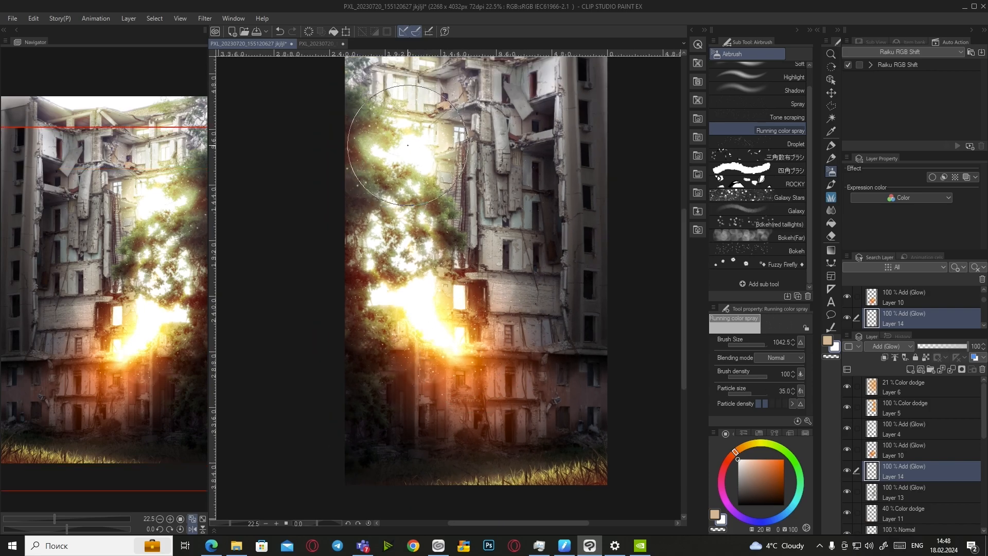
{"action": "scroll", "coordinate": [463, 257], "scroll_direction": "down", "scroll_amount": 2}
{"action": "scroll", "coordinate": [443, 116], "scroll_direction": "up", "scroll_amount": 3}
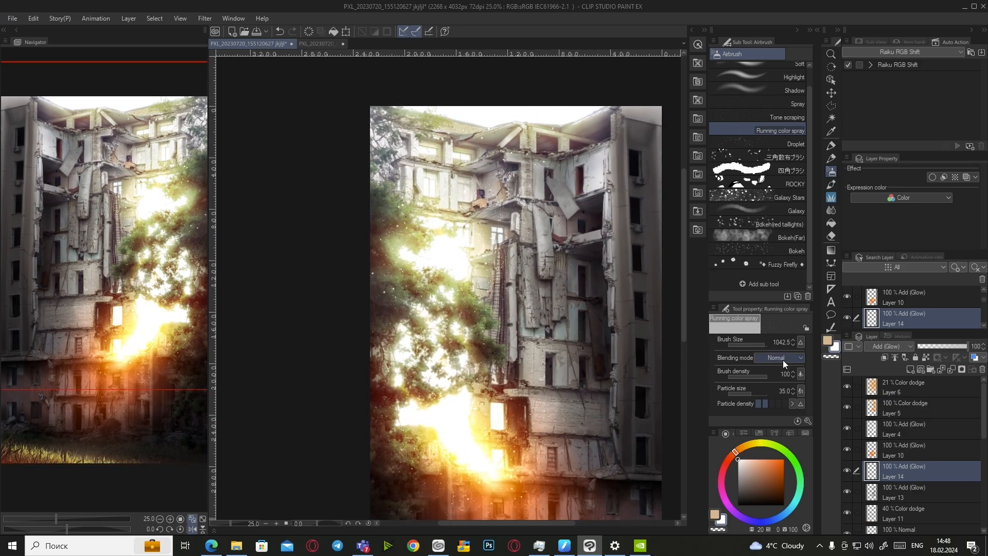
{"action": "scroll", "coordinate": [508, 111], "scroll_direction": "up", "scroll_amount": 1}
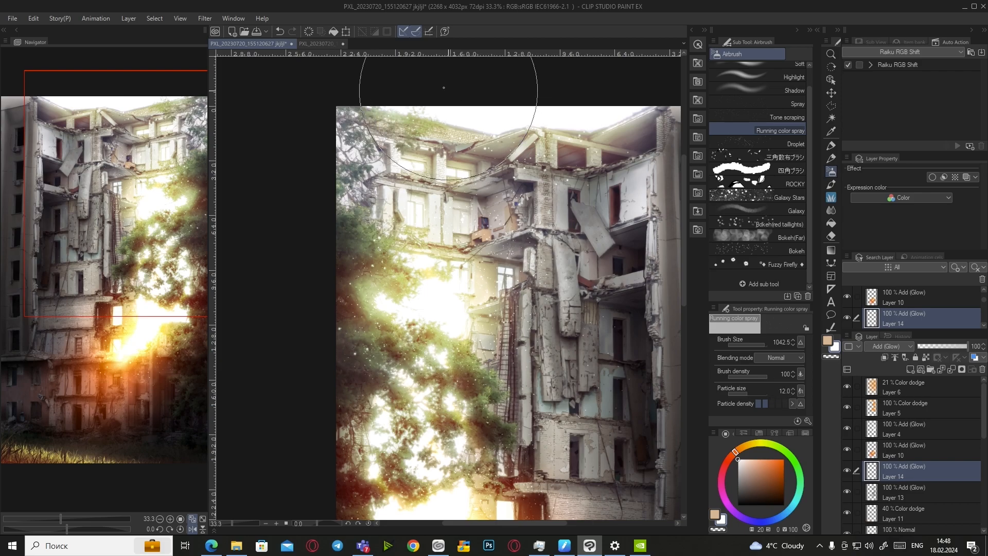
{"action": "scroll", "coordinate": [547, 95], "scroll_direction": "down", "scroll_amount": 2}
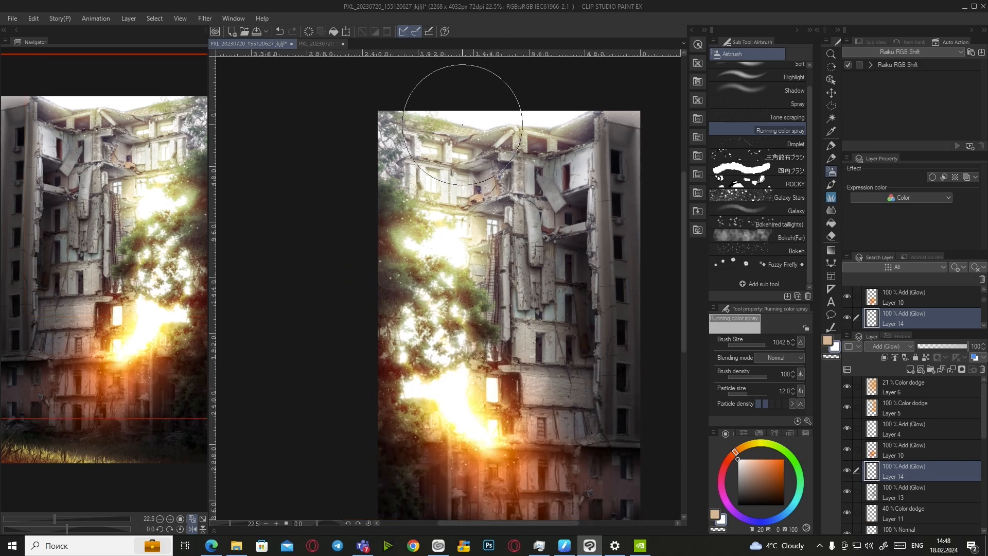
{"action": "scroll", "coordinate": [265, 474], "scroll_direction": "down", "scroll_amount": 2}
{"action": "scroll", "coordinate": [419, 446], "scroll_direction": "up", "scroll_amount": 2}
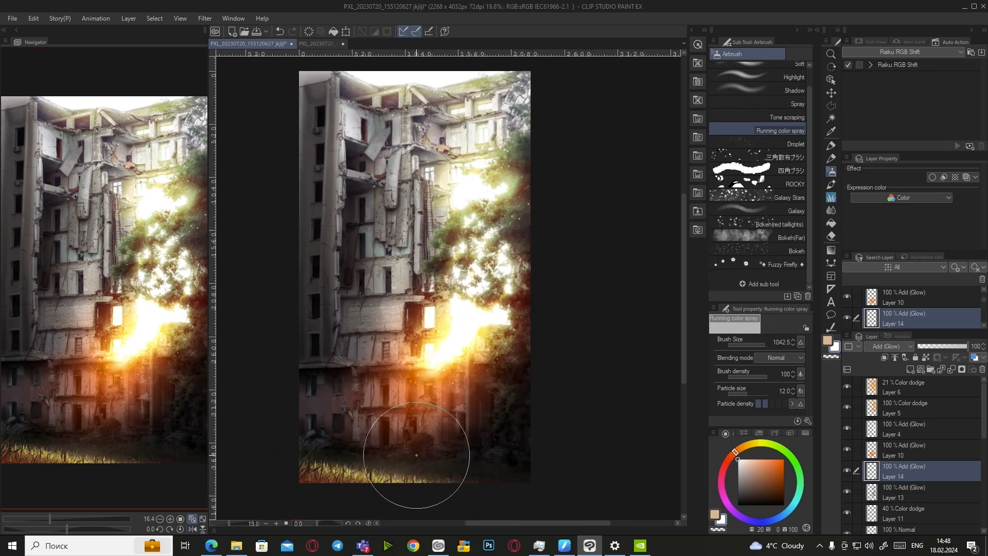
{"action": "scroll", "coordinate": [417, 463], "scroll_direction": "down", "scroll_amount": 2}
{"action": "left_click", "coordinate": [203, 518]}
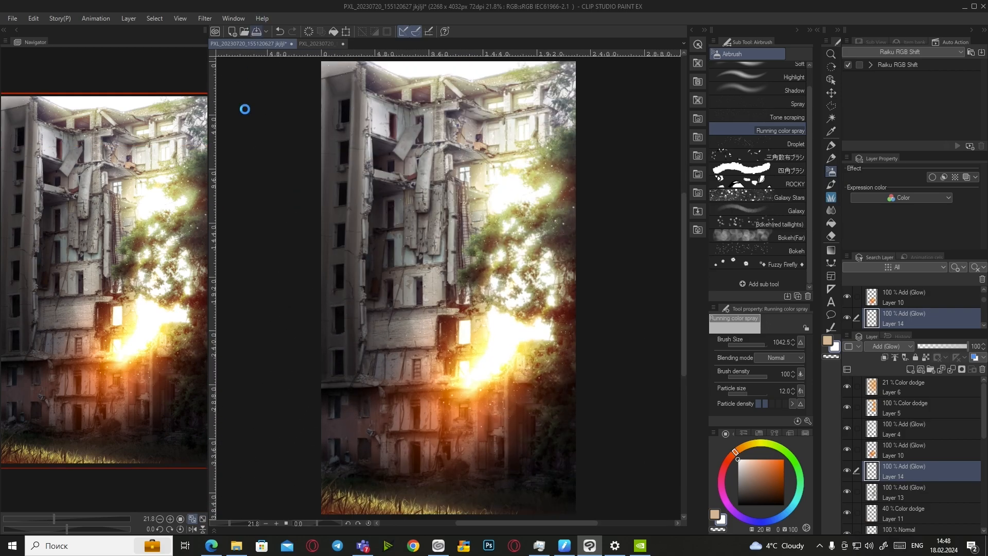
{"action": "scroll", "coordinate": [346, 124], "scroll_direction": "up", "scroll_amount": 3}
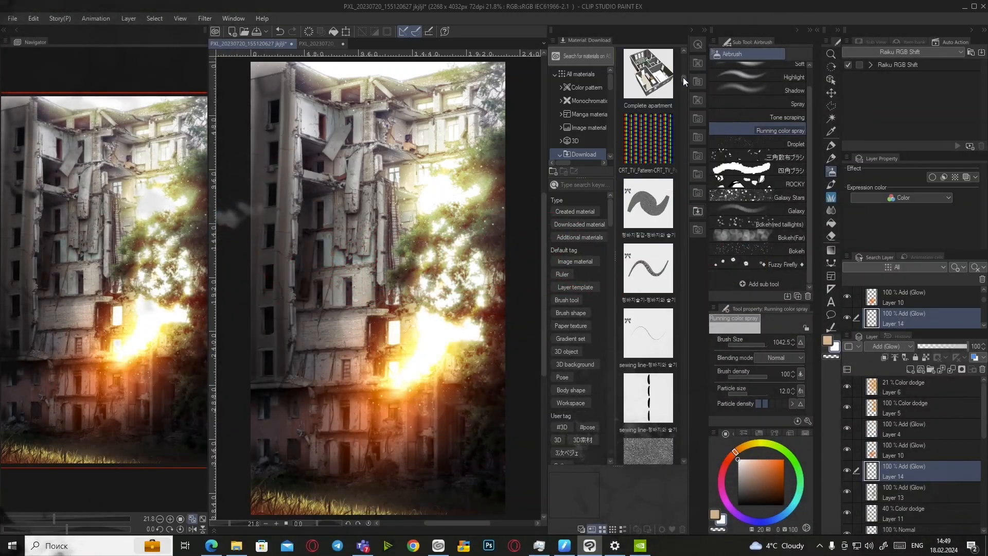
Drop the blurred noise material onto the canvas and move its layer to the top
{"action": "left_click_drag", "start_coordinate": [684, 77], "coordinate": [679, 224]}
{"action": "left_click_drag", "start_coordinate": [652, 183], "coordinate": [421, 264]}
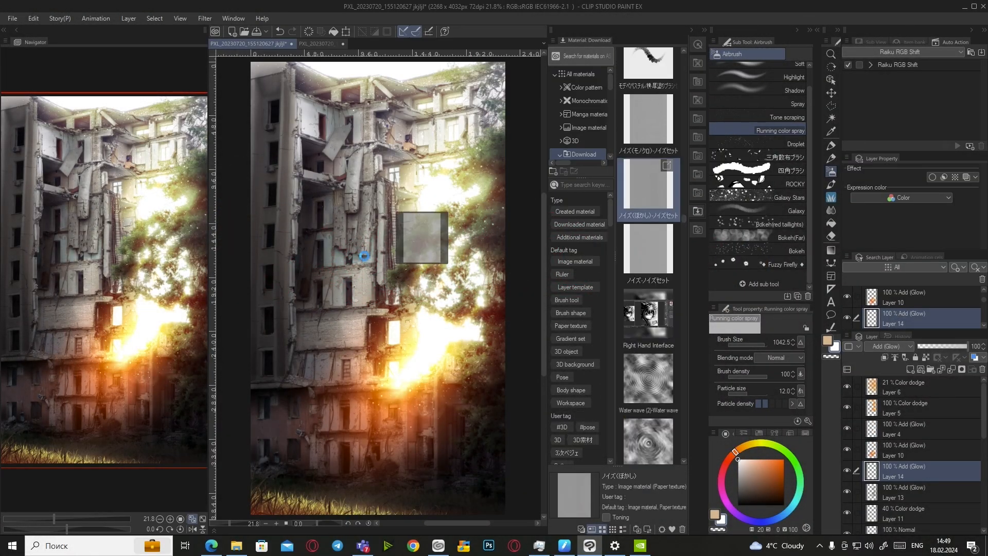
{"action": "scroll", "coordinate": [309, 445], "scroll_direction": "up", "scroll_amount": 6}
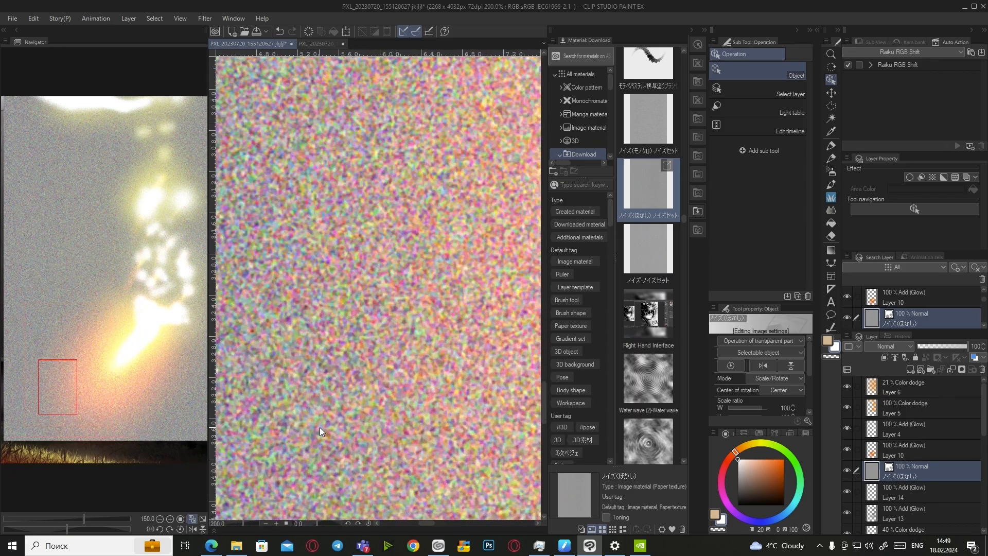
{"action": "left_click", "coordinate": [202, 519]}
{"action": "left_click_drag", "start_coordinate": [926, 471], "coordinate": [905, 380]}
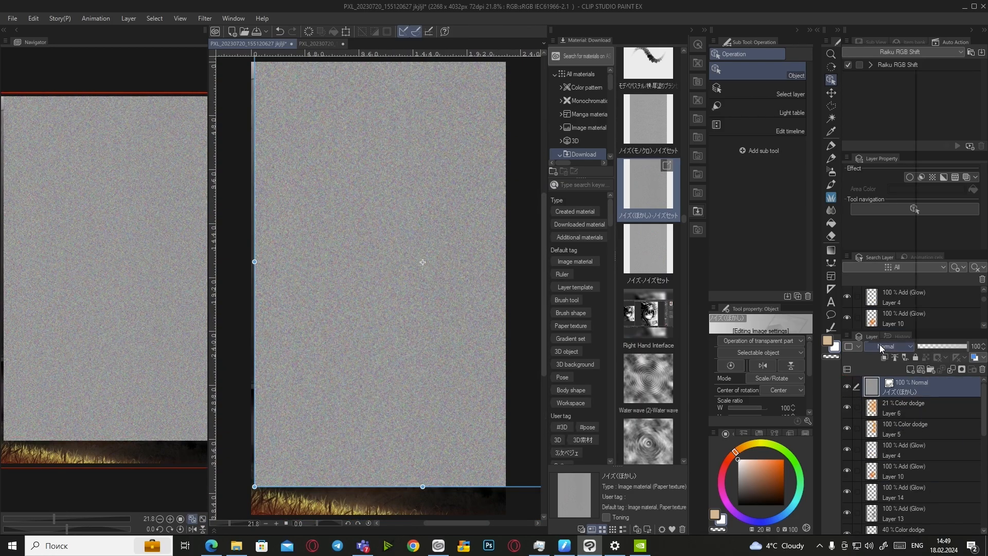
Blend the noise layer as Overlay at 21% opacity, shifted and stretched to cover the canvas
{"action": "left_click", "coordinate": [881, 348]}
{"action": "left_click", "coordinate": [879, 208]}
{"action": "scroll", "coordinate": [445, 185], "scroll_direction": "down", "scroll_amount": 1}
{"action": "left_click_drag", "start_coordinate": [474, 458], "coordinate": [425, 482]}
{"action": "left_click_drag", "start_coordinate": [376, 79], "coordinate": [376, 73]}
{"action": "left_click", "coordinate": [692, 30]}
{"action": "left_click", "coordinate": [976, 346]}
{"action": "type", "text": "21"}
{"action": "key", "text": "Return"}
Undo every change to the blurred noise layer until it is removed, and show the downloaded materials list again
{"action": "left_click", "coordinate": [903, 408]}
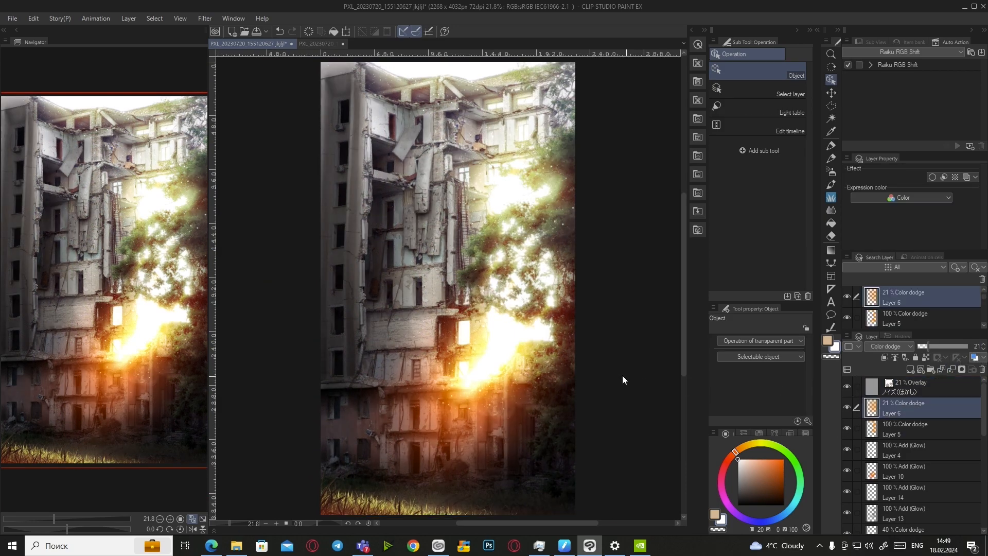
{"action": "scroll", "coordinate": [463, 412], "scroll_direction": "up", "scroll_amount": 5}
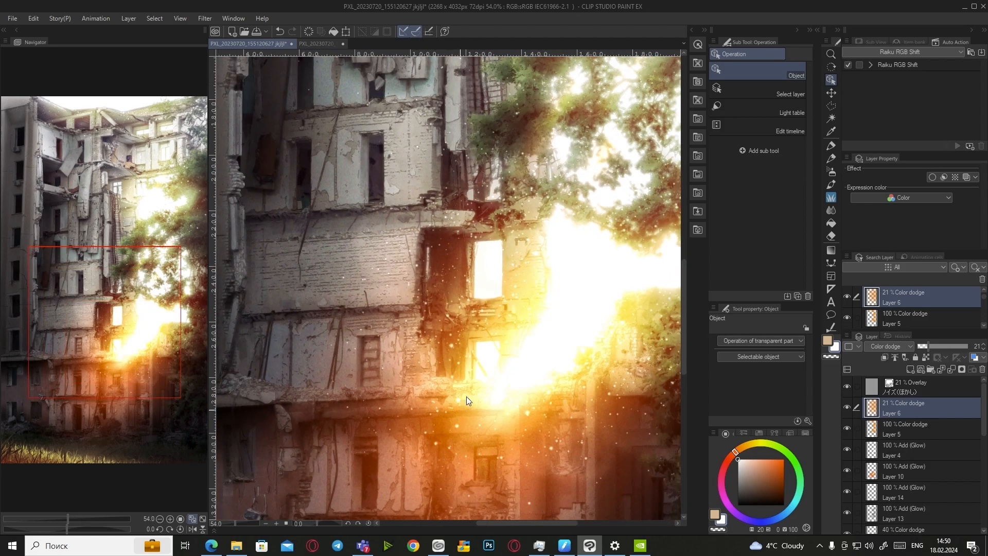
{"action": "left_click", "coordinate": [279, 33]}
{"action": "left_click", "coordinate": [278, 33]}
{"action": "left_click", "coordinate": [278, 32]}
{"action": "left_click", "coordinate": [279, 32]}
{"action": "left_click", "coordinate": [278, 32]}
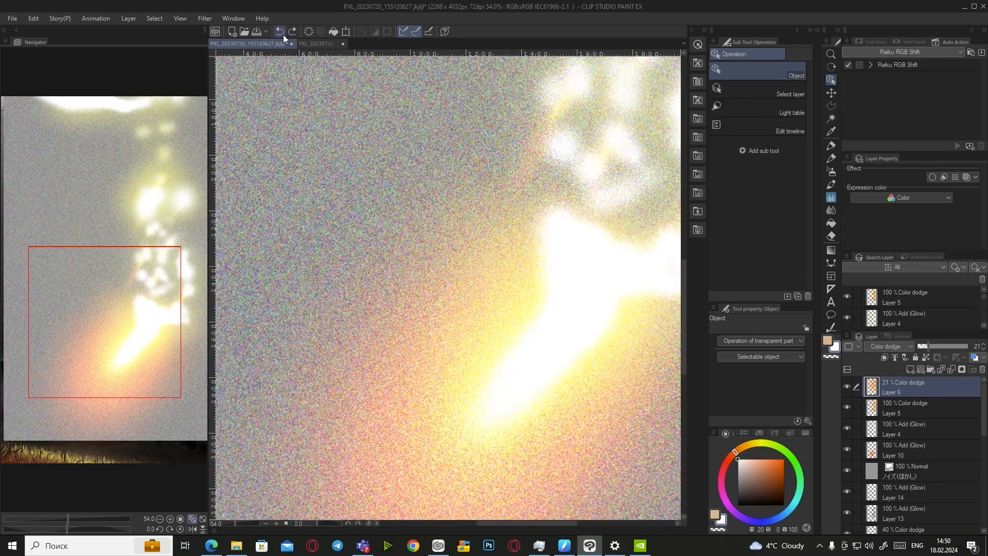
{"action": "left_click", "coordinate": [280, 32]}
{"action": "scroll", "coordinate": [268, 469], "scroll_direction": "down", "scroll_amount": 5}
{"action": "left_click", "coordinate": [698, 211]}
Drop the plain noise material onto the canvas and blend it as Overlay at 21% opacity
{"action": "left_click_drag", "start_coordinate": [643, 129], "coordinate": [480, 234]}
{"action": "left_click", "coordinate": [278, 32]}
{"action": "left_click_drag", "start_coordinate": [656, 247], "coordinate": [463, 251]}
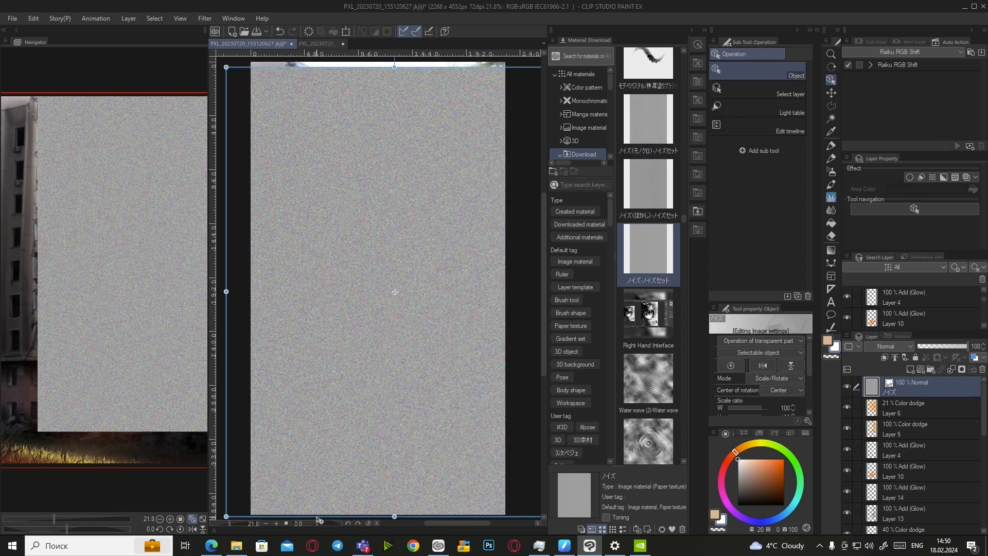
{"action": "left_click", "coordinate": [889, 345]}
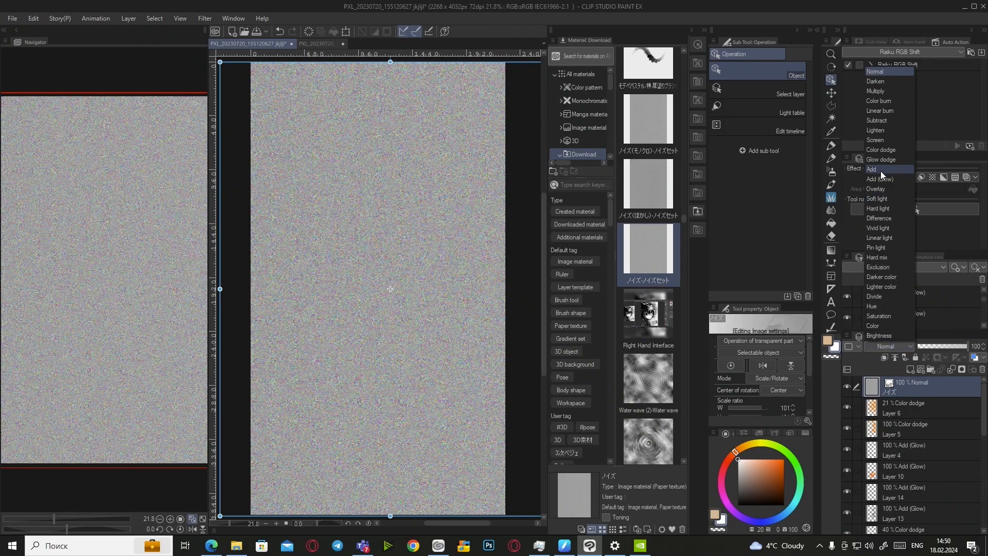
{"action": "left_click", "coordinate": [882, 169]}
{"action": "type", "text": "21"}
{"action": "key", "text": "Return"}
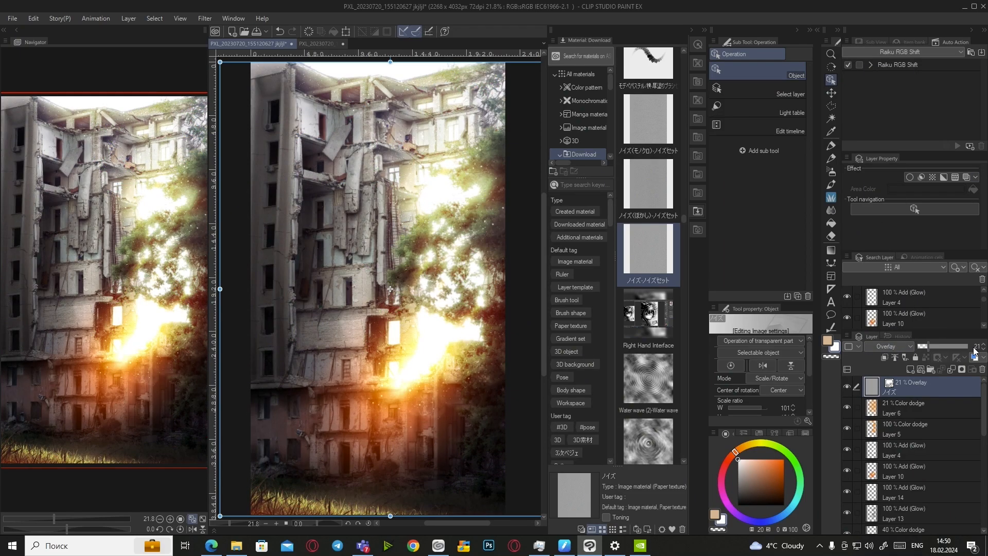
{"action": "left_click", "coordinate": [691, 30]}
Lower Layer 6 to 12% opacity after toggling the noise layer's visibility to compare, and add Layer 15
{"action": "left_click", "coordinate": [938, 413]}
{"action": "left_click", "coordinate": [846, 386]}
{"action": "left_click", "coordinate": [847, 386]}
{"action": "scroll", "coordinate": [324, 332], "scroll_direction": "up", "scroll_amount": 5}
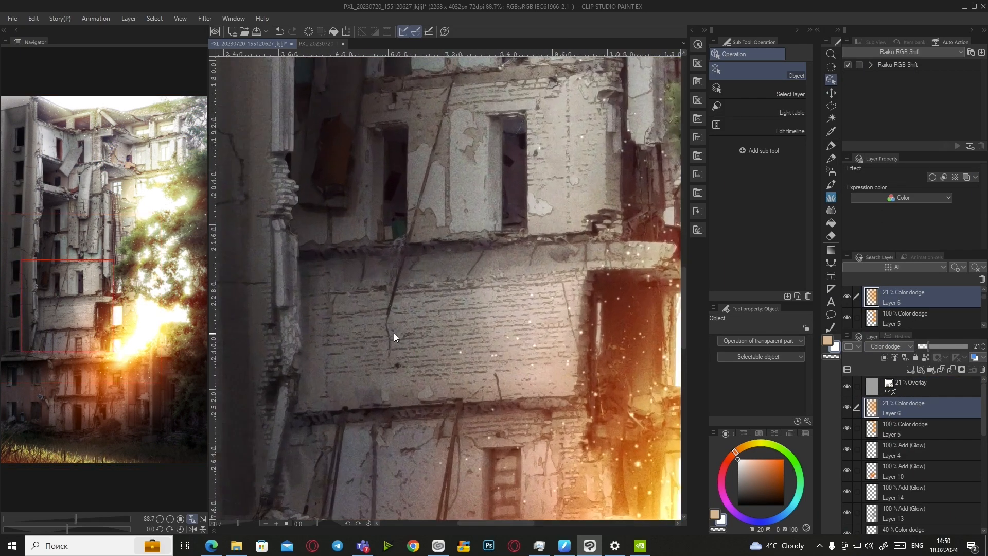
{"action": "scroll", "coordinate": [379, 328], "scroll_direction": "down", "scroll_amount": 3}
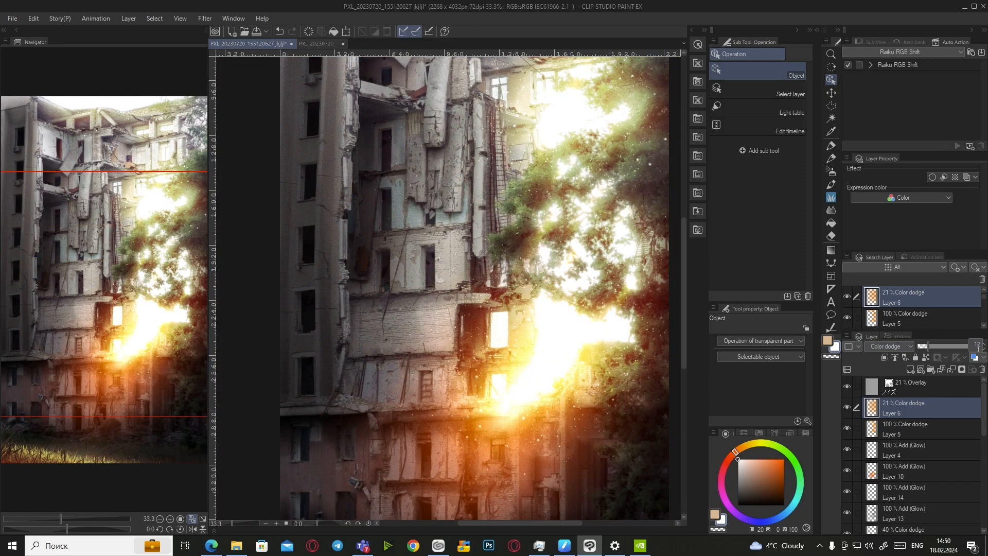
{"action": "type", "text": "12"}
{"action": "key", "text": "Return"}
{"action": "scroll", "coordinate": [613, 376], "scroll_direction": "up", "scroll_amount": 6}
{"action": "scroll", "coordinate": [626, 383], "scroll_direction": "down", "scroll_amount": 1}
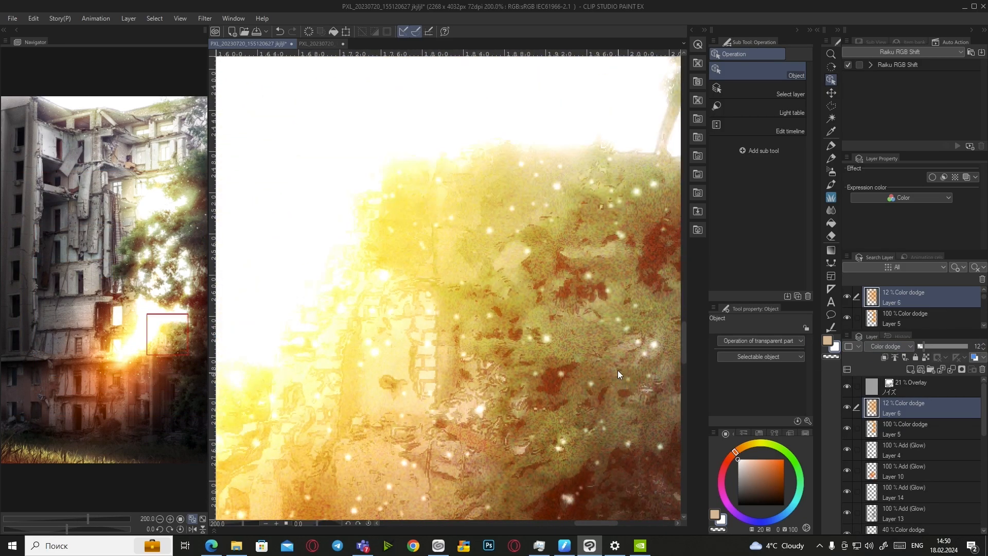
{"action": "scroll", "coordinate": [620, 379], "scroll_direction": "down", "scroll_amount": 4}
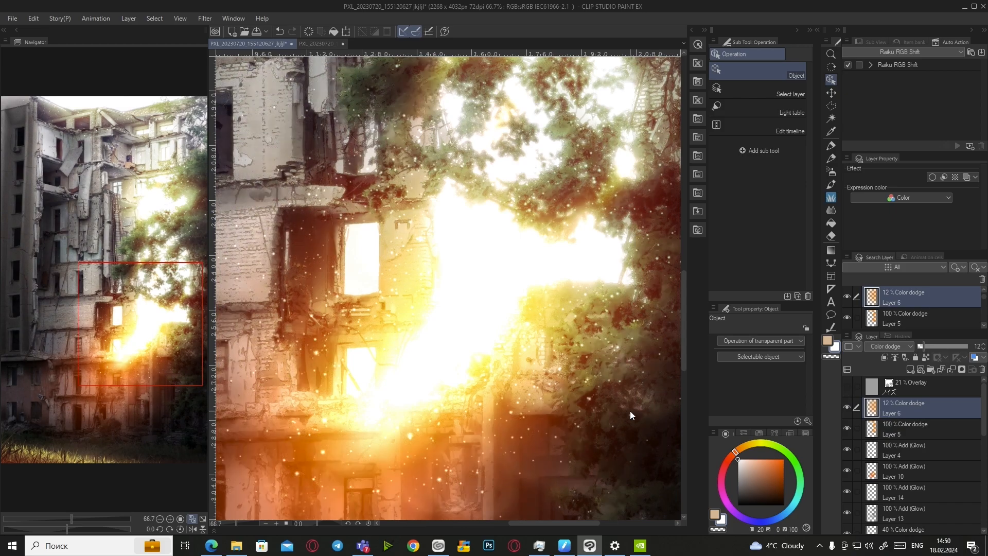
{"action": "scroll", "coordinate": [630, 411], "scroll_direction": "up", "scroll_amount": 3}
{"action": "scroll", "coordinate": [561, 374], "scroll_direction": "down", "scroll_amount": 7}
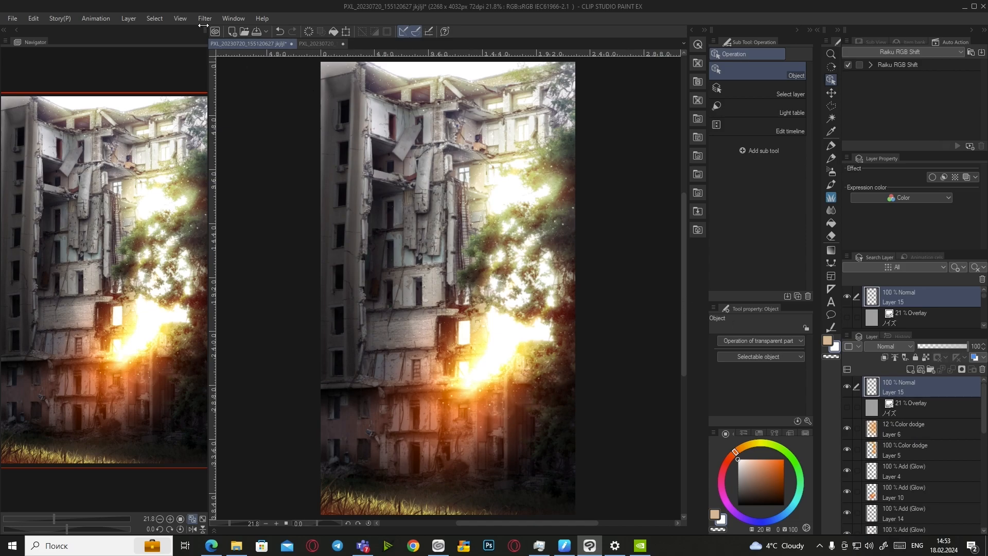
Start Filter > Render > Perlin noise on Layer 15 and raise the amplitude to 2.00
{"action": "left_click", "coordinate": [204, 19]}
{"action": "mouse_move", "coordinate": [226, 80]}
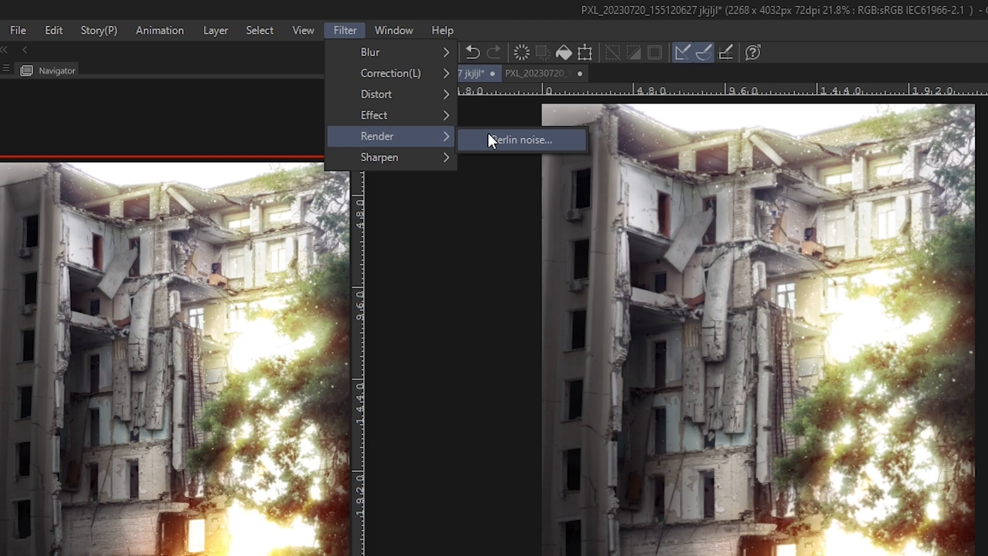
{"action": "left_click", "coordinate": [488, 138]}
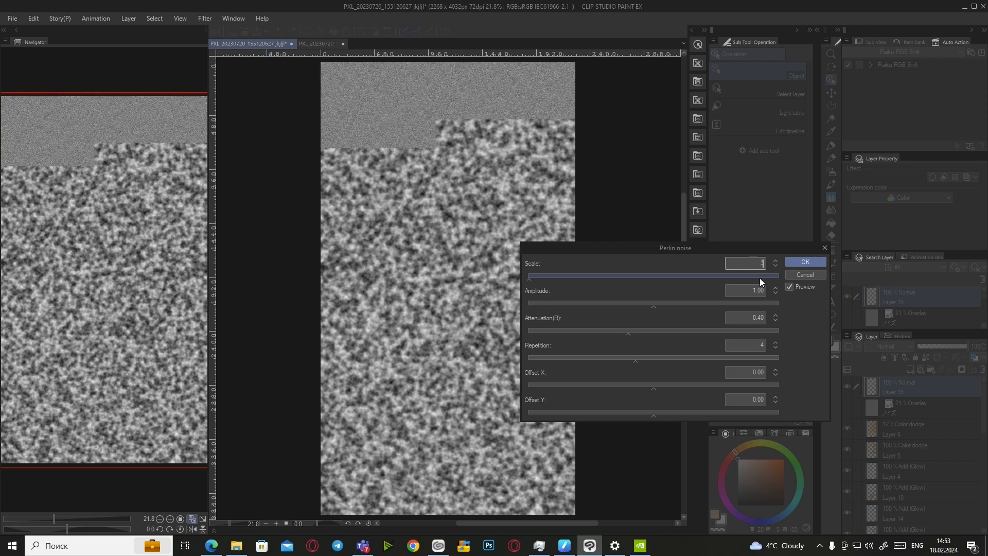
{"action": "left_click", "coordinate": [677, 303]}
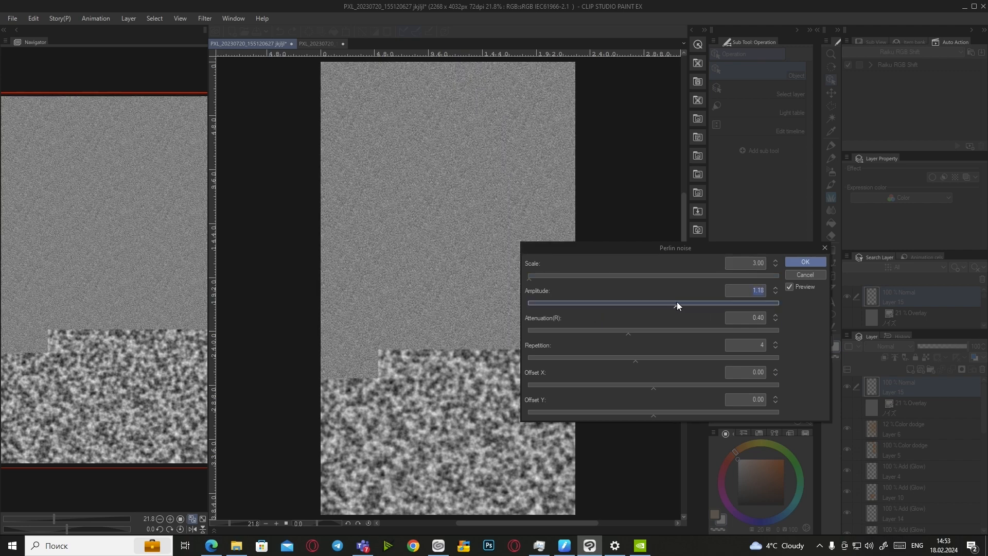
{"action": "left_click_drag", "start_coordinate": [677, 302], "coordinate": [804, 307]}
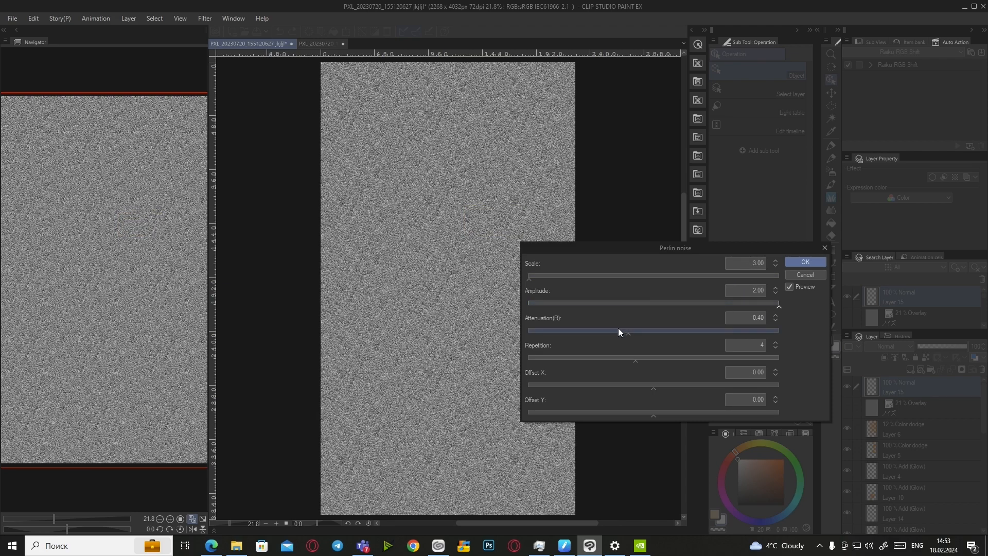
Tune the Perlin noise to scale 2, attenuation 0 and repetition 4, then apply it
{"action": "left_click_drag", "start_coordinate": [627, 336], "coordinate": [568, 338]}
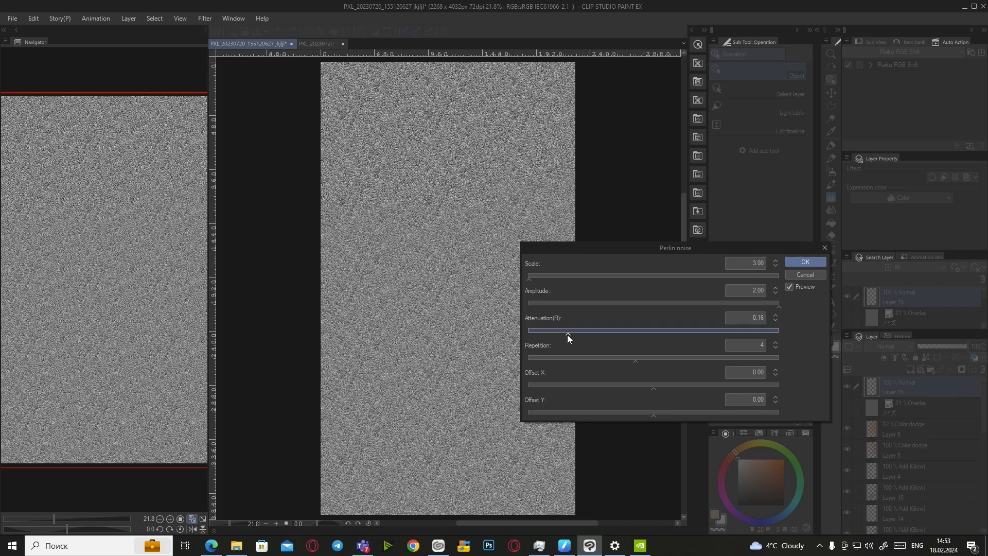
{"action": "scroll", "coordinate": [416, 339], "scroll_direction": "up", "scroll_amount": 6}
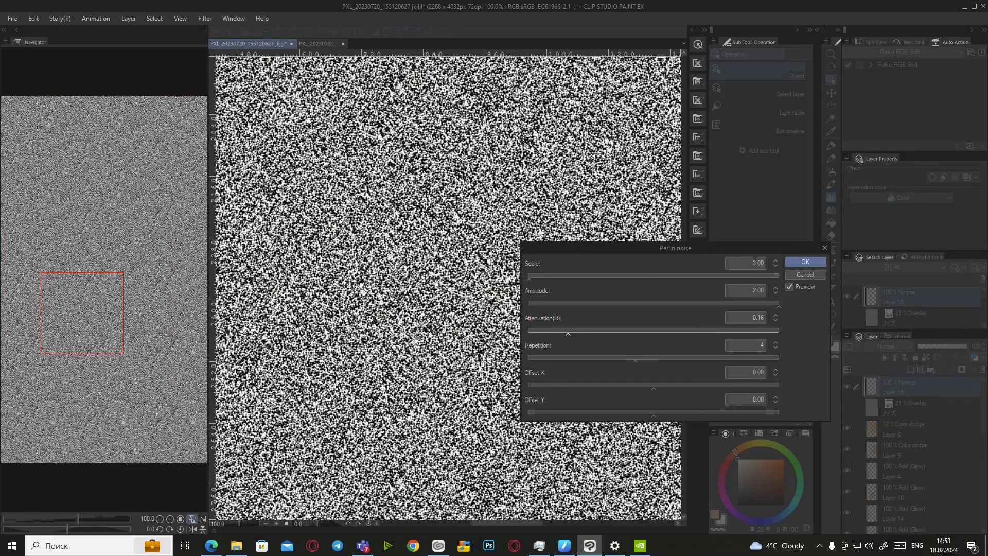
{"action": "left_click_drag", "start_coordinate": [635, 361], "coordinate": [601, 360]}
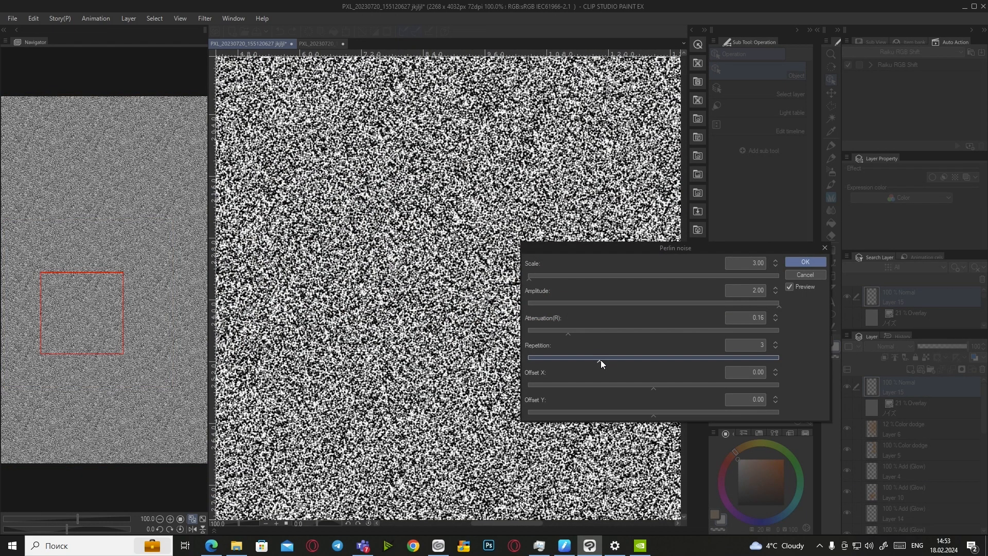
{"action": "left_click_drag", "start_coordinate": [125, 329], "coordinate": [73, 143]}
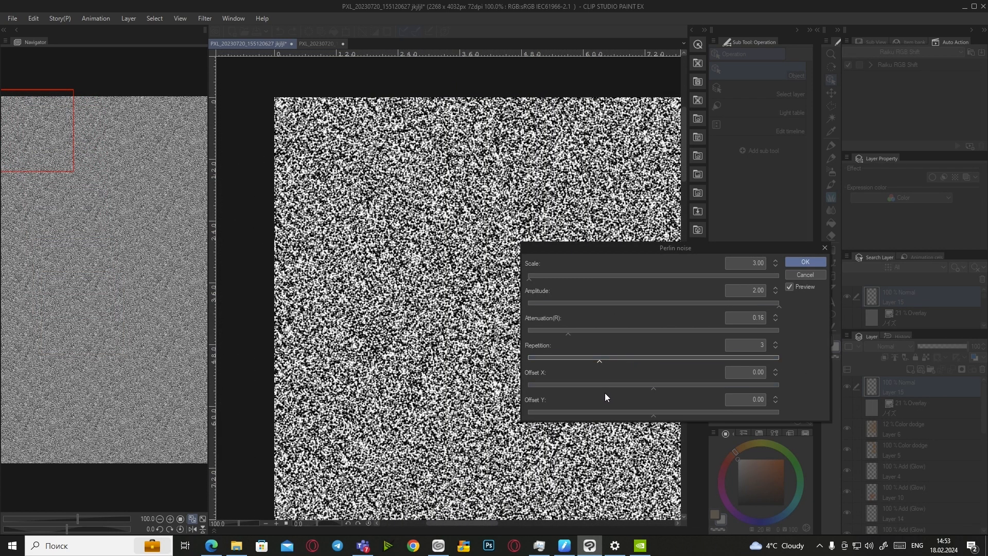
{"action": "left_click", "coordinate": [637, 358]}
{"action": "left_click", "coordinate": [754, 262]}
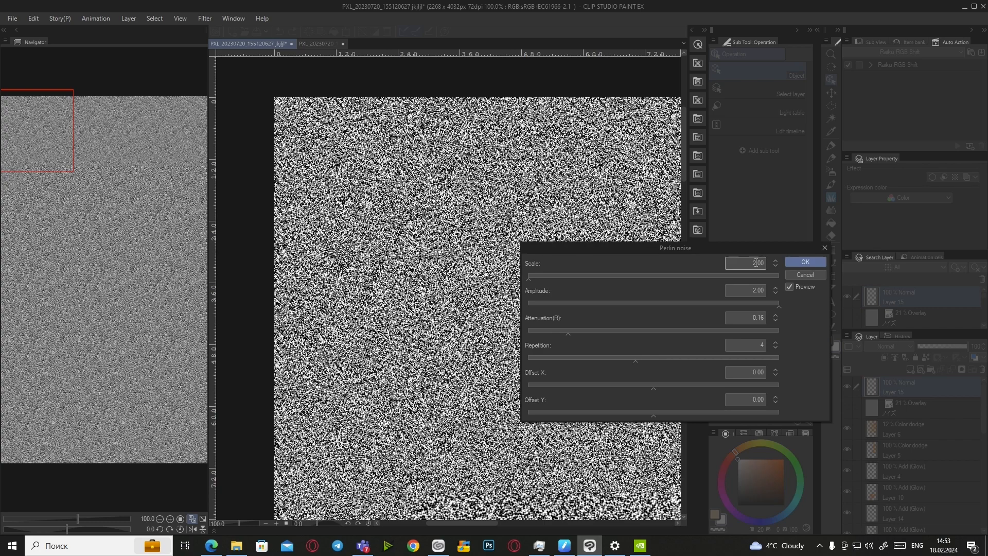
{"action": "left_click", "coordinate": [789, 286]}
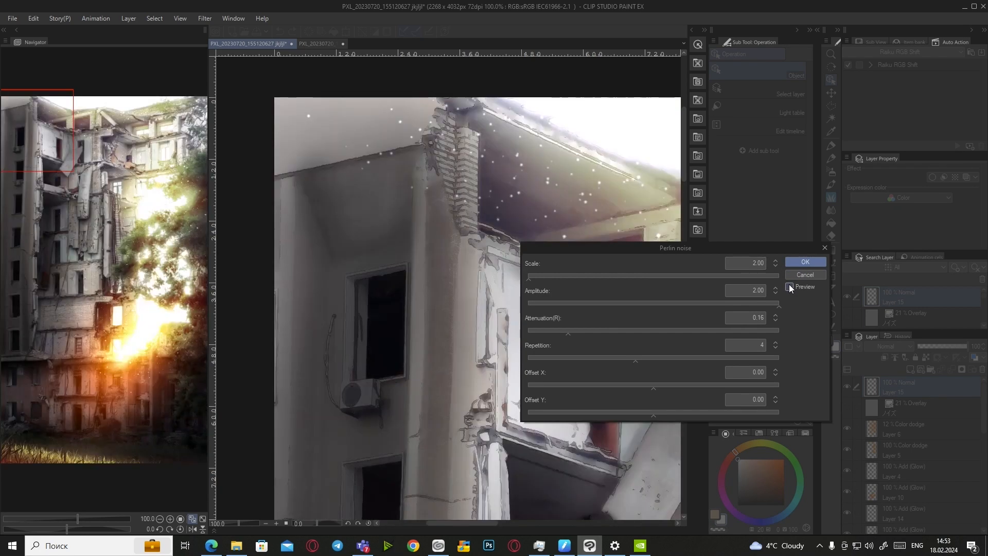
{"action": "left_click", "coordinate": [789, 287]}
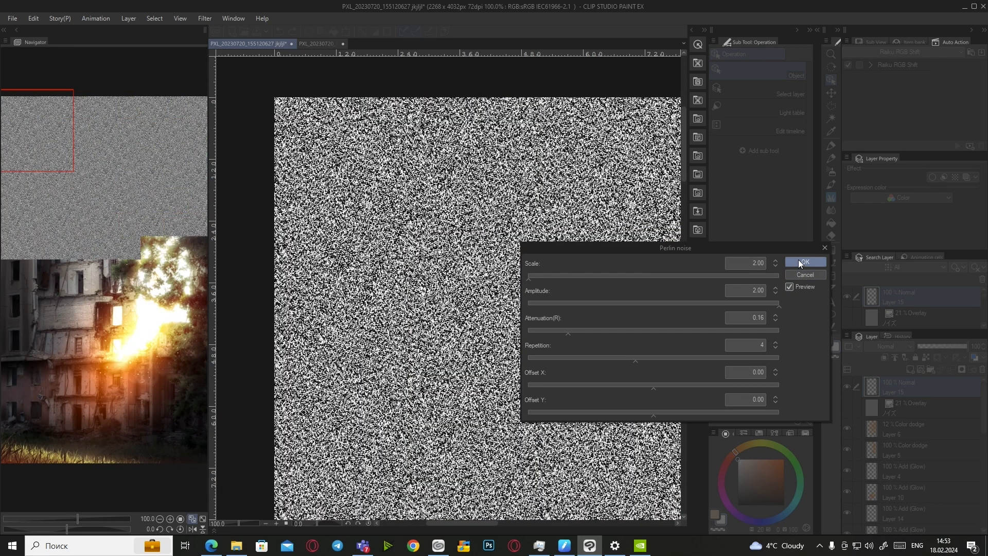
{"action": "left_click", "coordinate": [639, 331]}
{"action": "left_click_drag", "start_coordinate": [638, 331], "coordinate": [530, 330]}
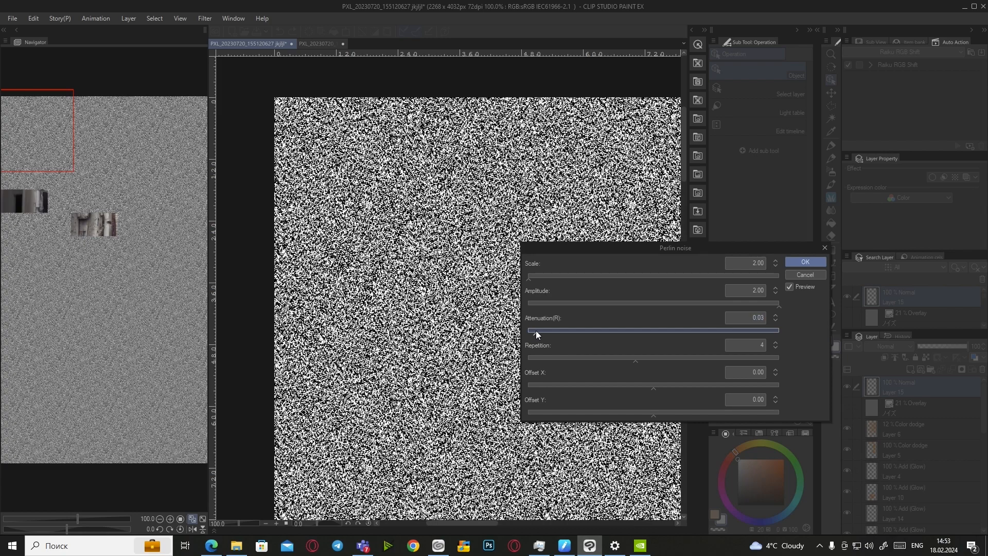
{"action": "left_click", "coordinate": [812, 263]}
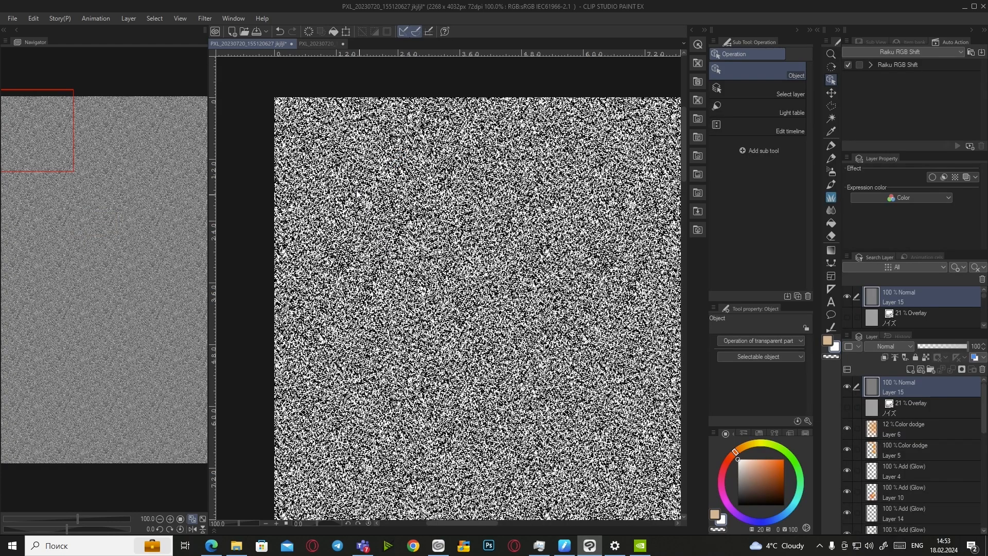
{"action": "scroll", "coordinate": [360, 197], "scroll_direction": "down", "scroll_amount": 1}
Blend Layer 15's noise as Overlay at 21% opacity
{"action": "left_click", "coordinate": [884, 348]}
{"action": "left_click", "coordinate": [884, 190]}
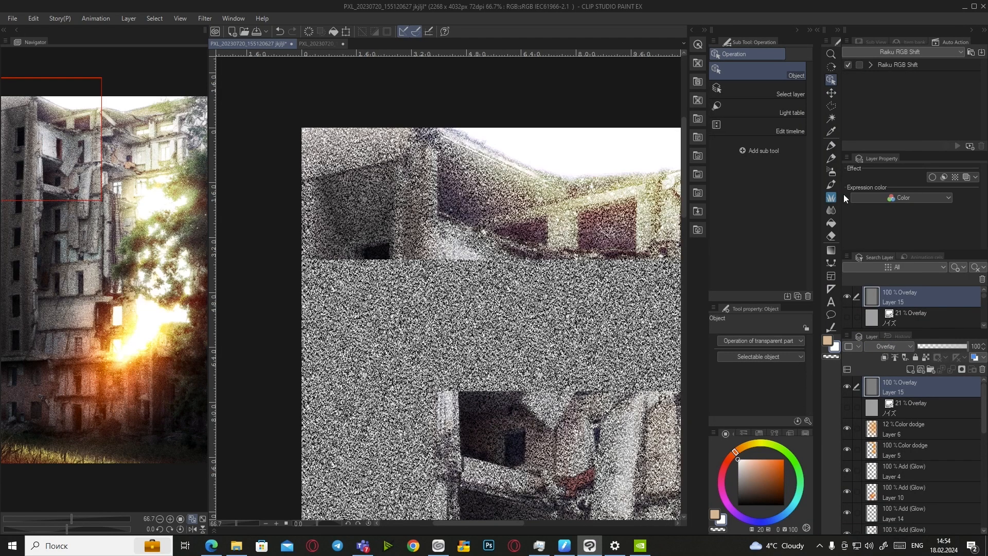
{"action": "scroll", "coordinate": [368, 126], "scroll_direction": "down", "scroll_amount": 4}
{"action": "scroll", "coordinate": [440, 258], "scroll_direction": "up", "scroll_amount": 1}
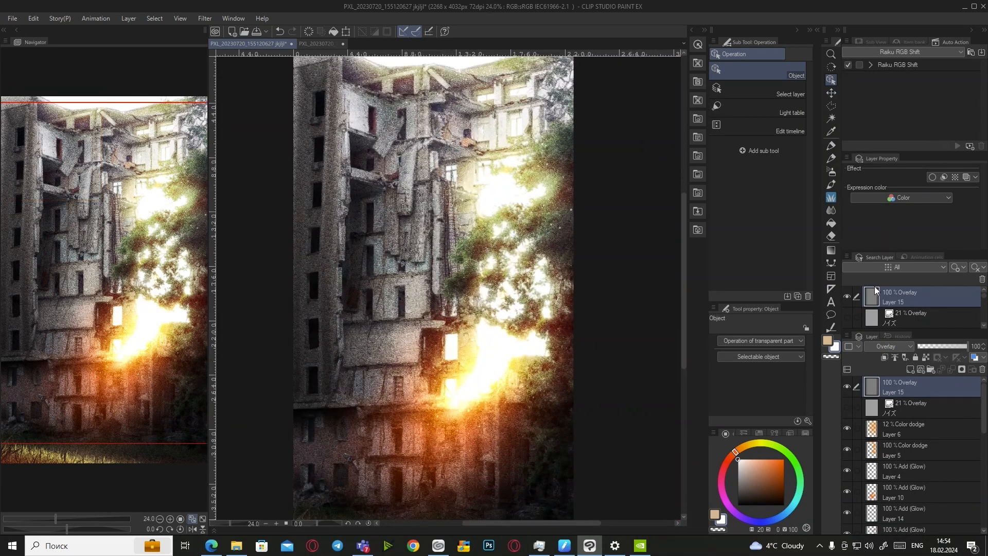
{"action": "left_click", "coordinate": [974, 346]}
{"action": "type", "text": "21"}
{"action": "key", "text": "Return"}
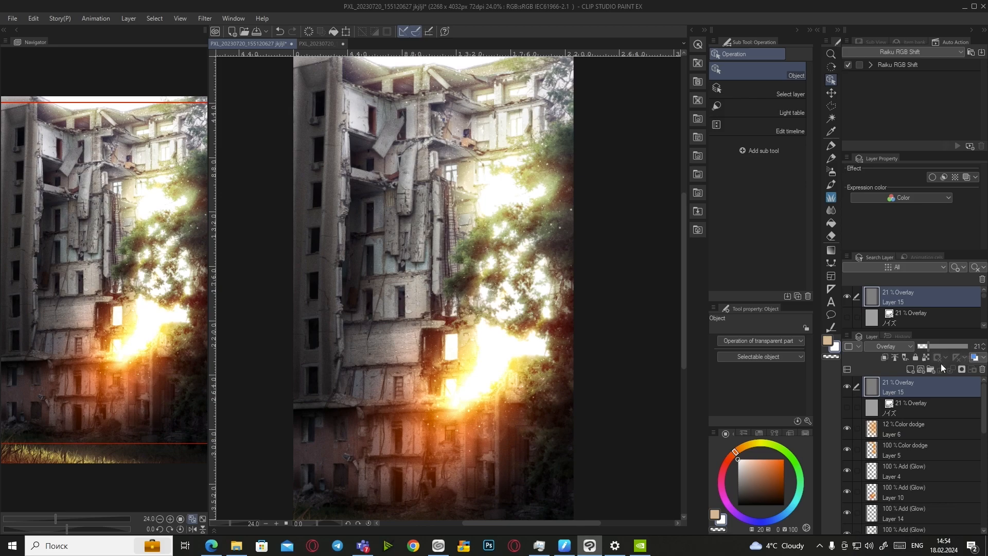
Lower the noise layer's opacity to 15% and fit the whole picture in the window
{"action": "scroll", "coordinate": [396, 394], "scroll_direction": "up", "scroll_amount": 2}
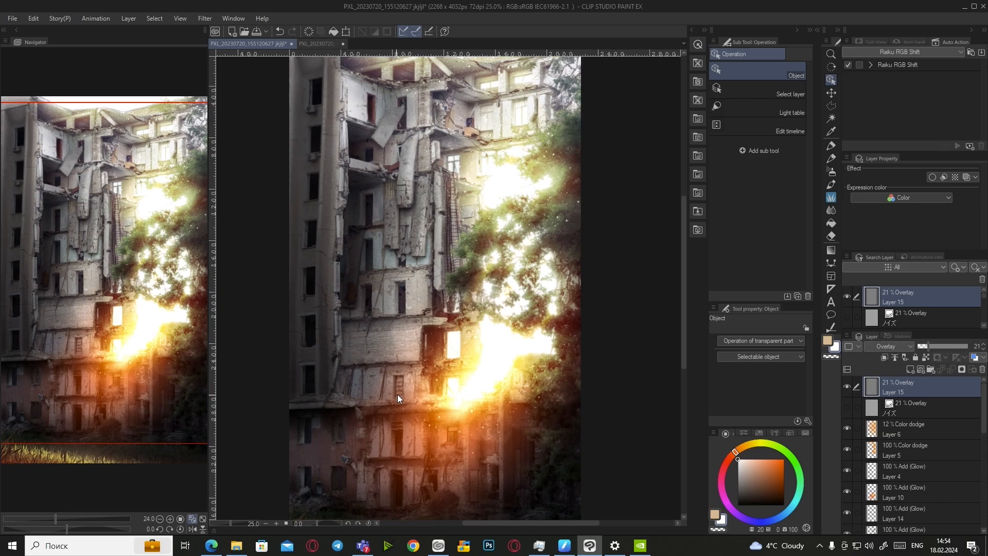
{"action": "scroll", "coordinate": [404, 394], "scroll_direction": "up", "scroll_amount": 1}
{"action": "scroll", "coordinate": [476, 461], "scroll_direction": "up", "scroll_amount": 1}
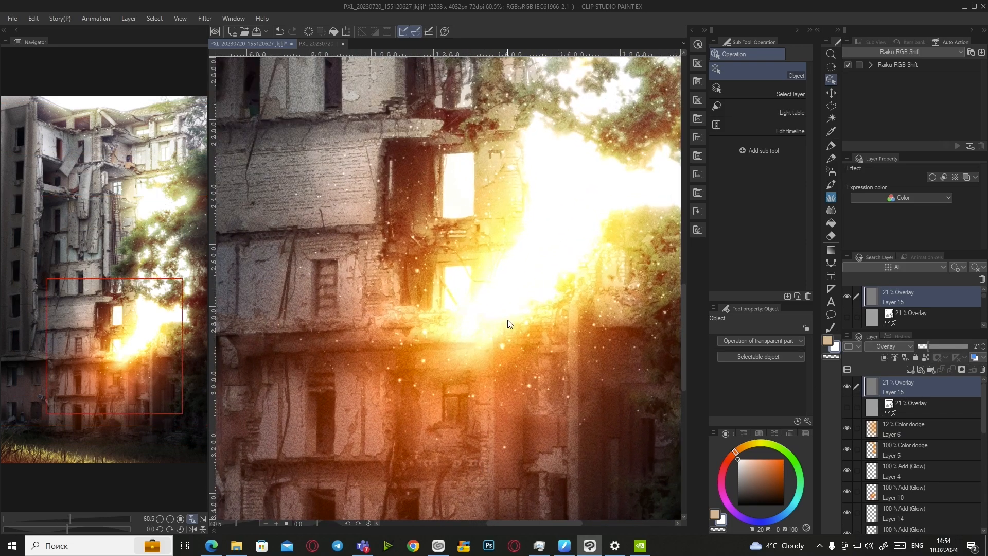
{"action": "scroll", "coordinate": [508, 322], "scroll_direction": "up", "scroll_amount": 1}
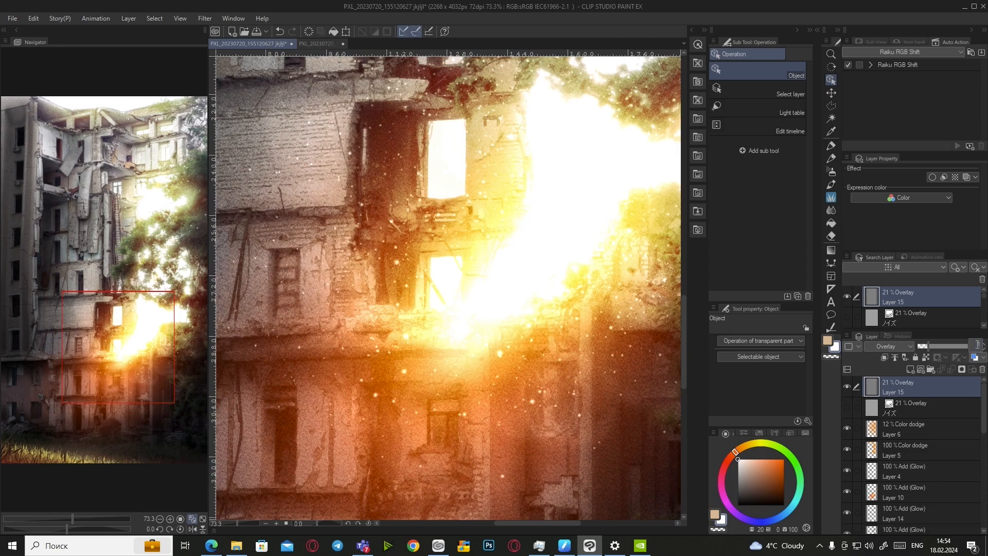
{"action": "key", "text": "Return"}
{"action": "scroll", "coordinate": [533, 409], "scroll_direction": "down", "scroll_amount": 3}
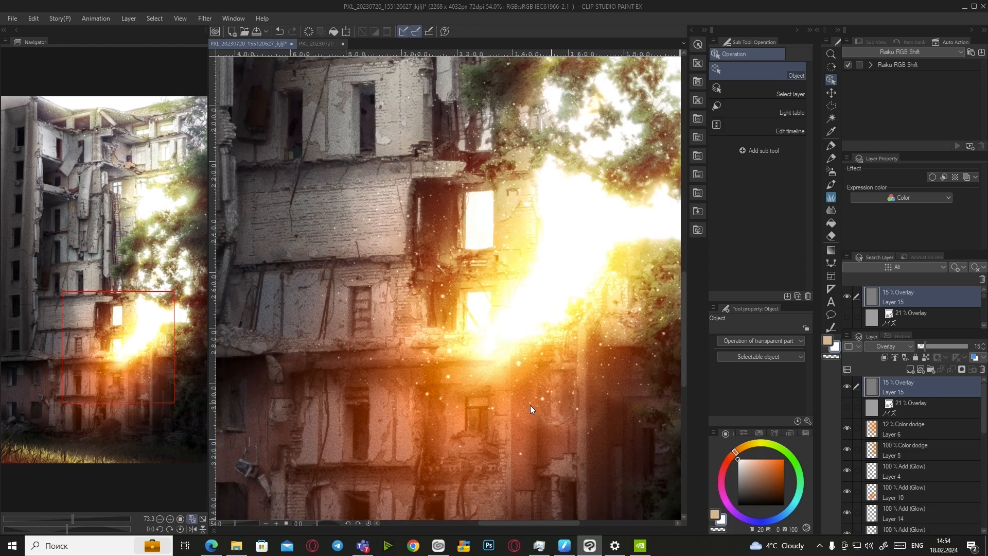
{"action": "scroll", "coordinate": [495, 286], "scroll_direction": "down", "scroll_amount": 1}
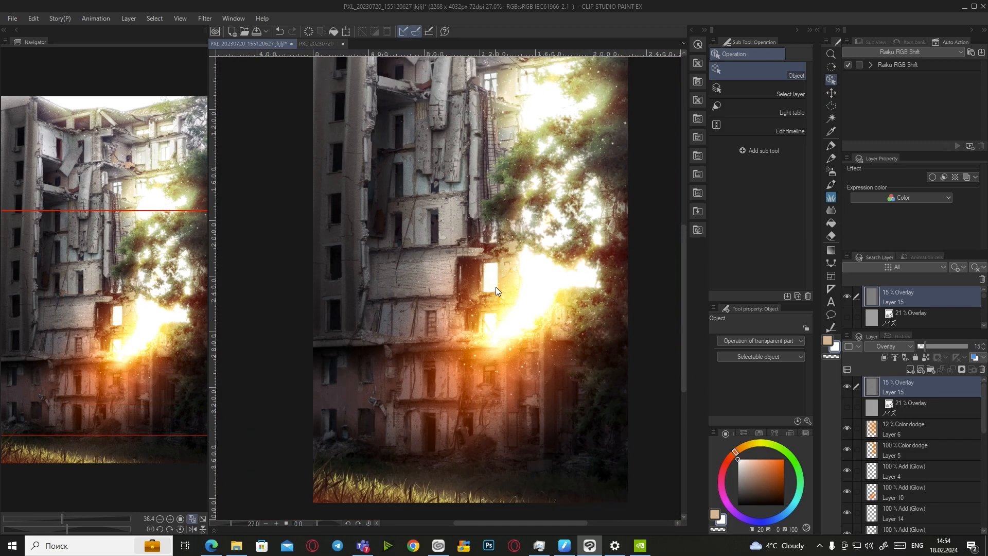
{"action": "left_click", "coordinate": [202, 521]}
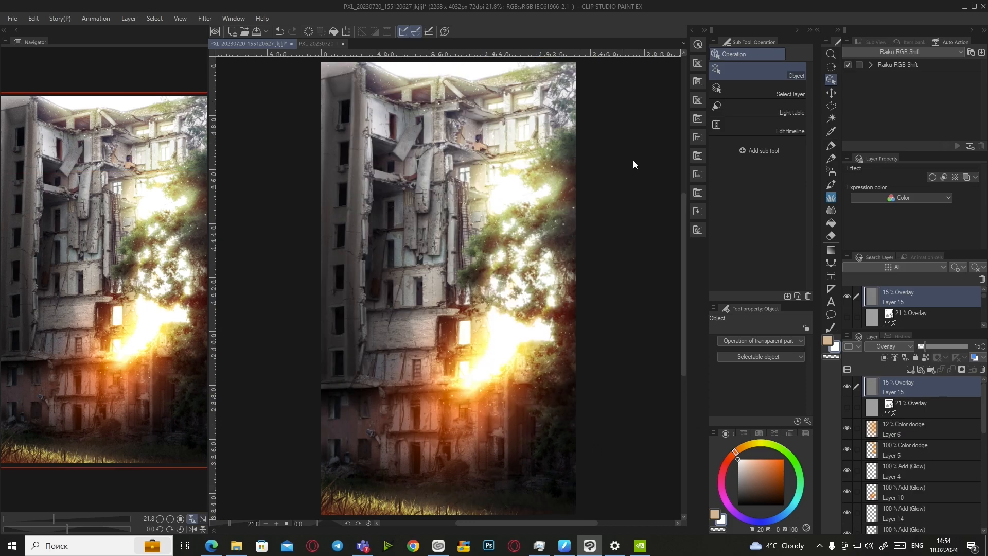